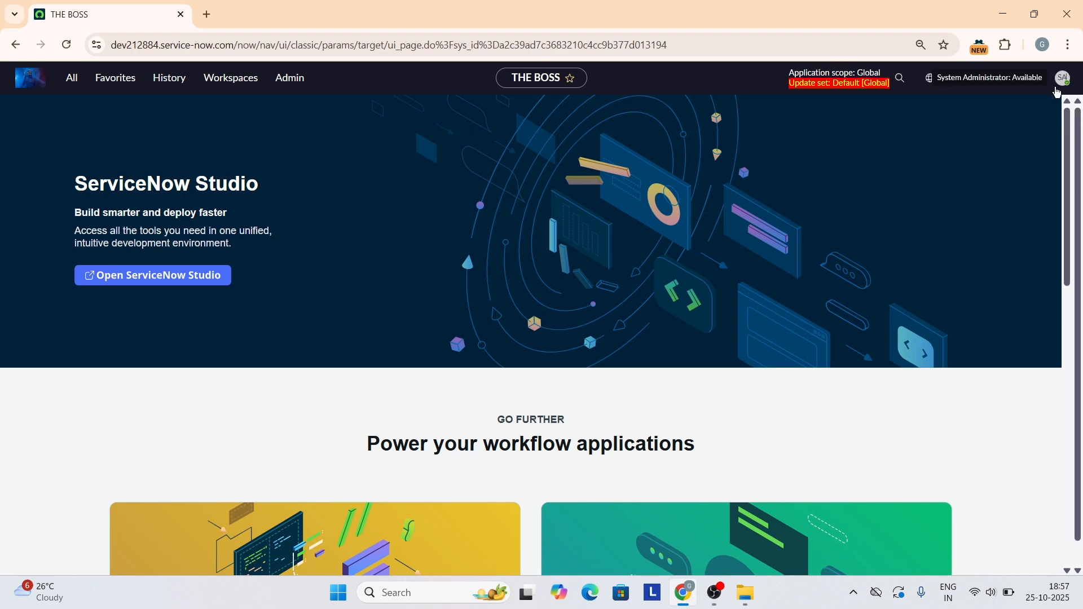
# View the signed-in administrator's user profile record and return to the instance home page.
pyautogui.click(1060, 84)
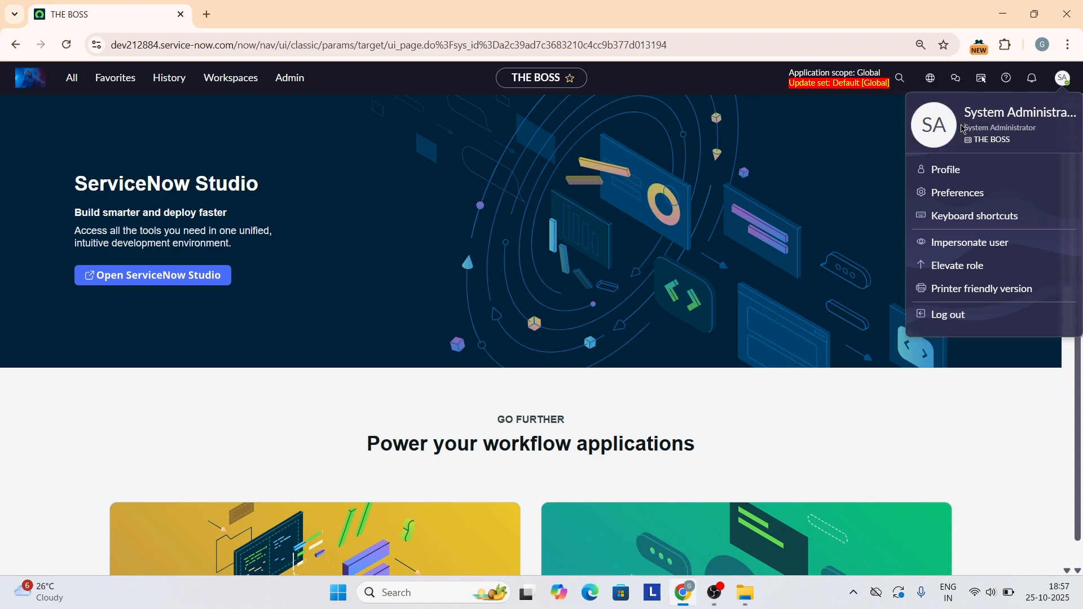
pyautogui.click(952, 128)
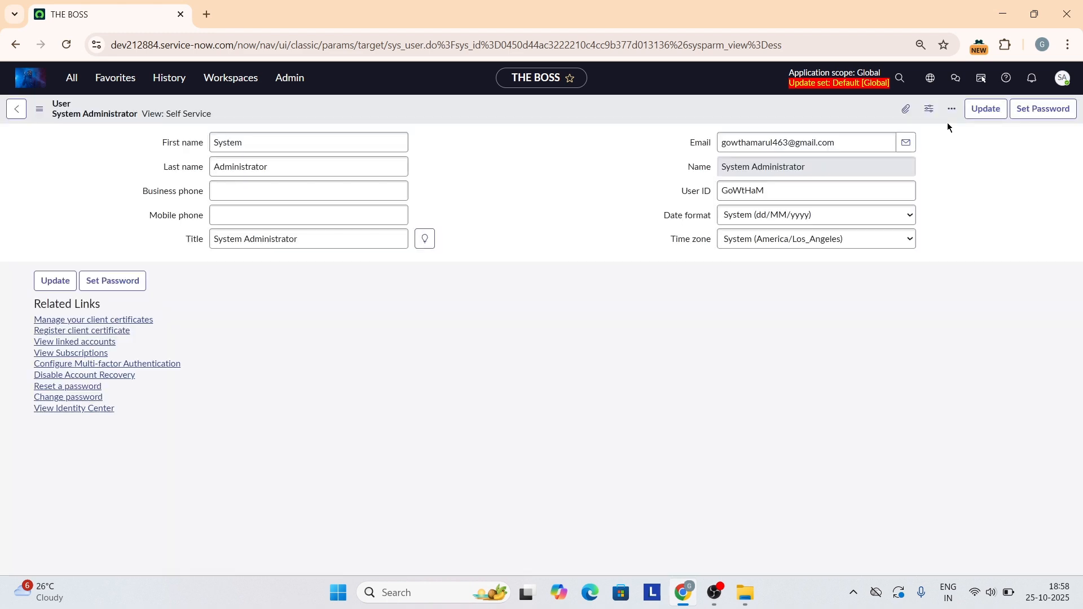
pyautogui.click(38, 83)
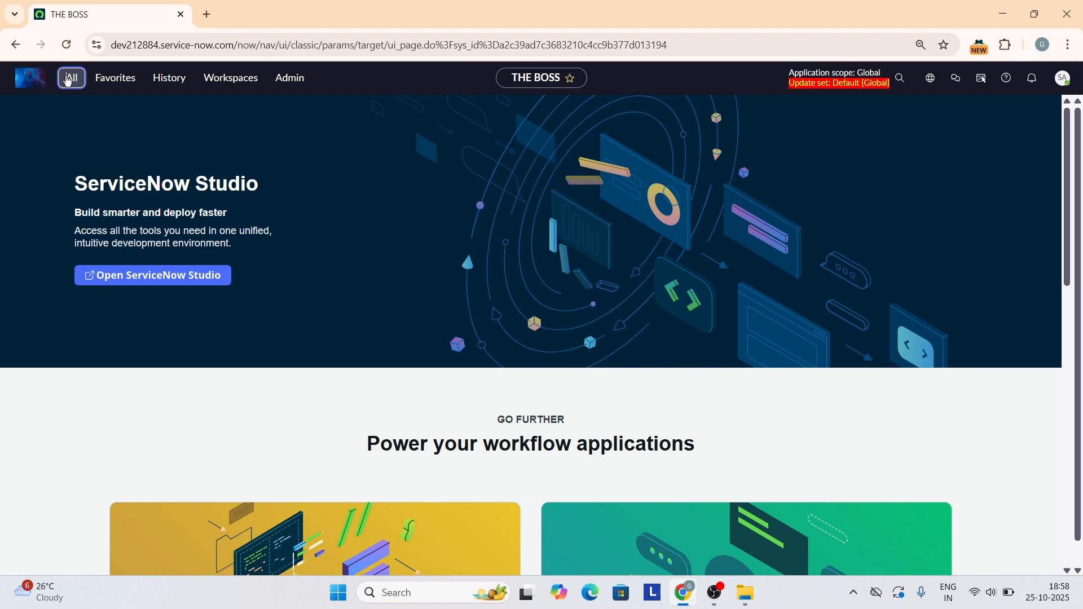
# Search the application navigator for "users" and open the Users module of User Administration in a new browser tab.
pyautogui.click(68, 81)
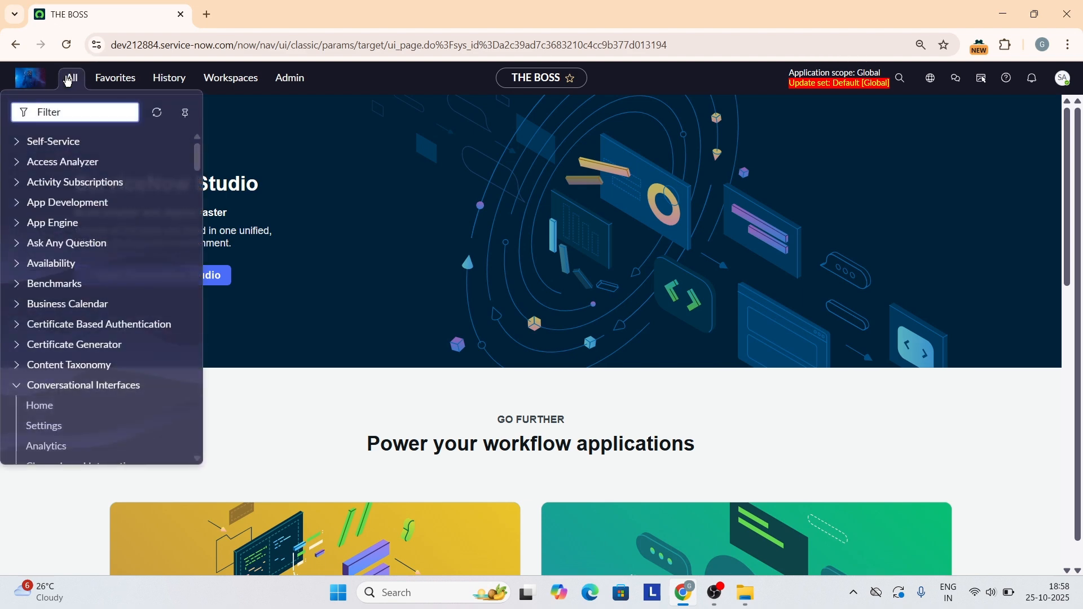
pyautogui.write('usert')
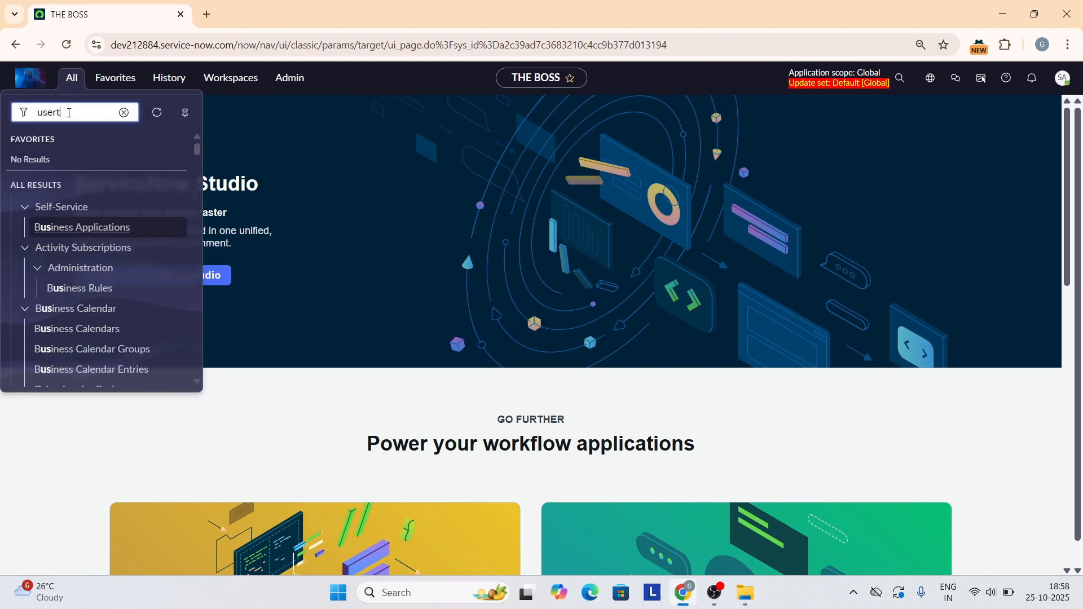
pyautogui.press('BackSpace')
pyautogui.write('s')
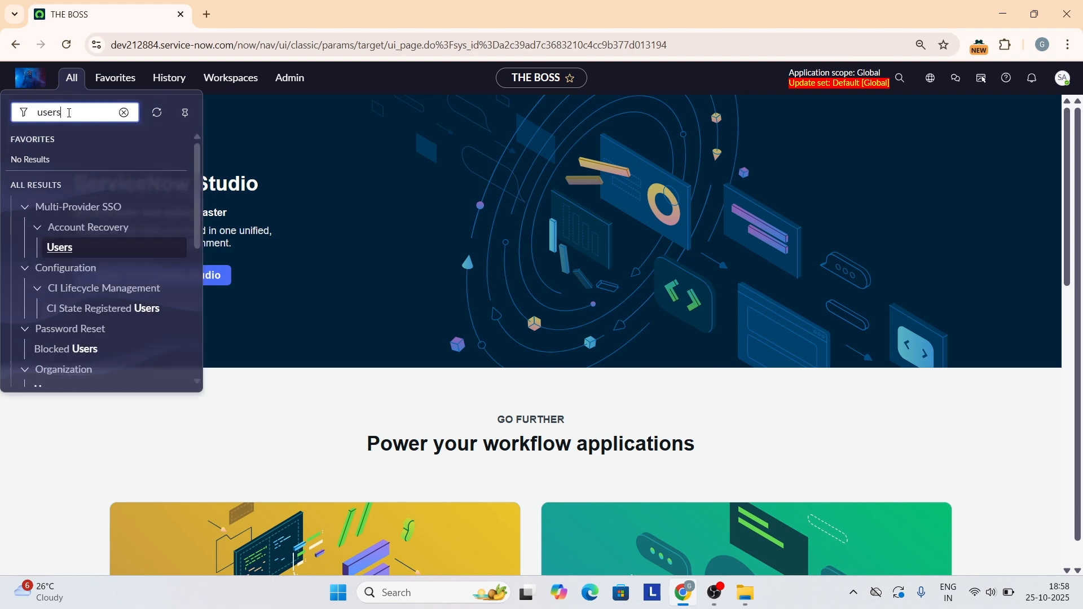
pyautogui.scroll(-6, 69, 266)
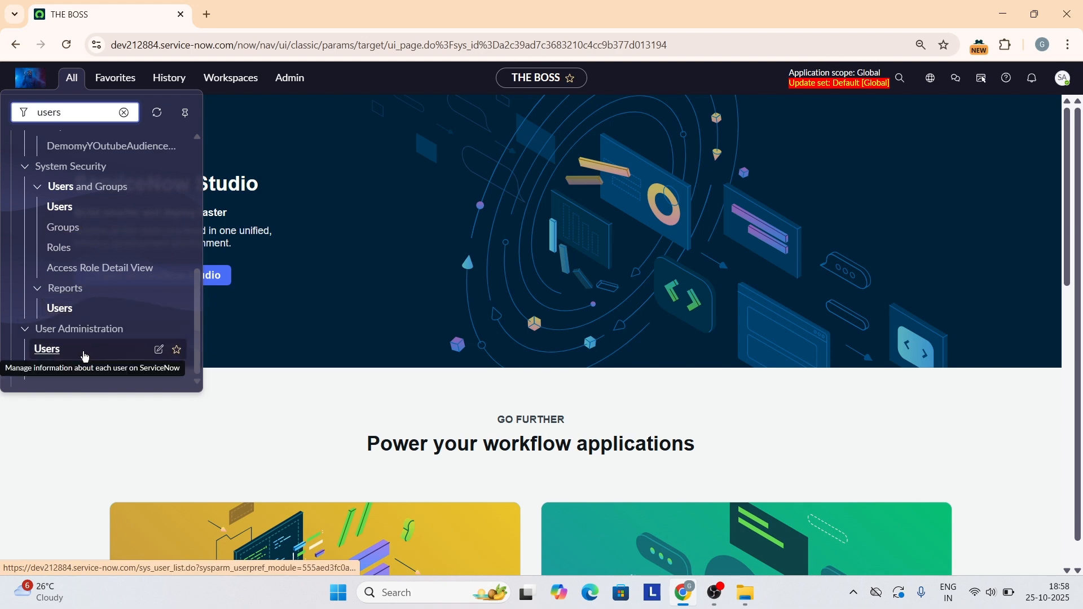
pyautogui.rightClick(85, 356)
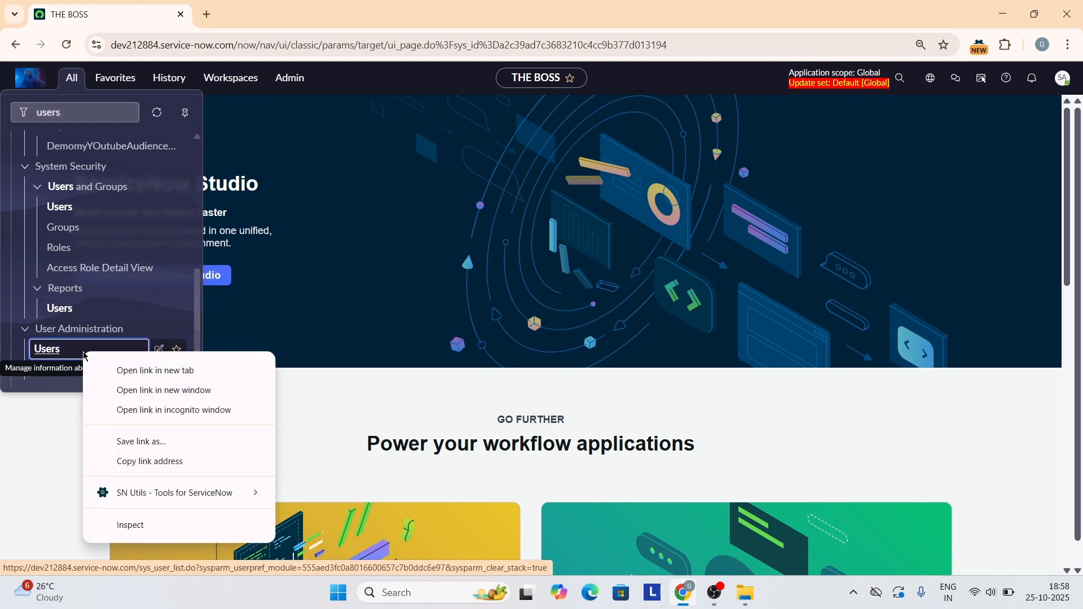
pyautogui.click(123, 371)
pyautogui.click(246, 7)
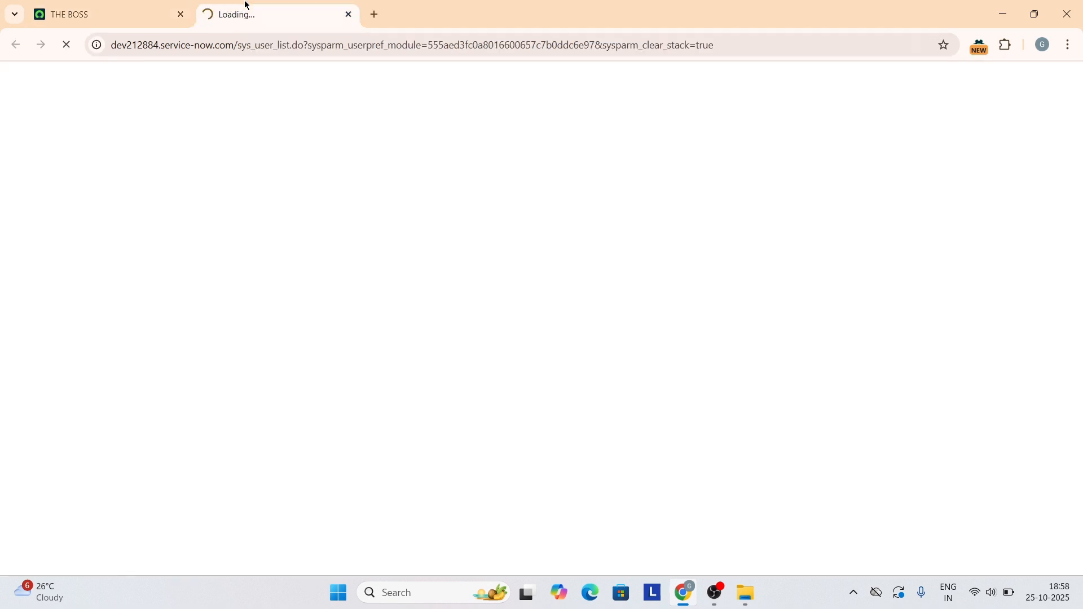
# Open the user table's list in the original browser tab by running sys_user.list in the navigator filter.
pyautogui.click(106, 10)
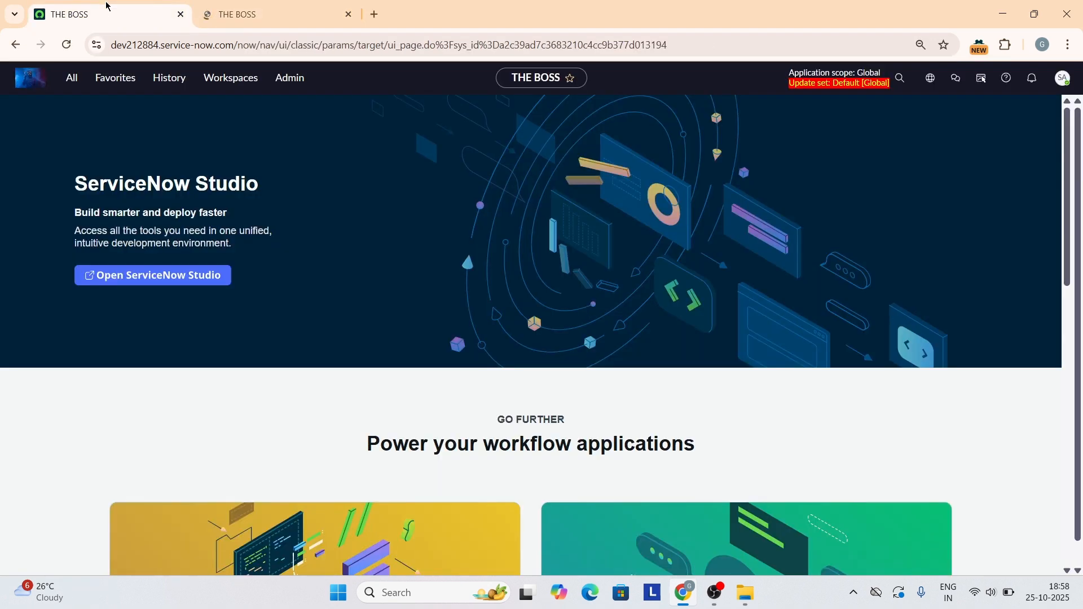
pyautogui.click(72, 79)
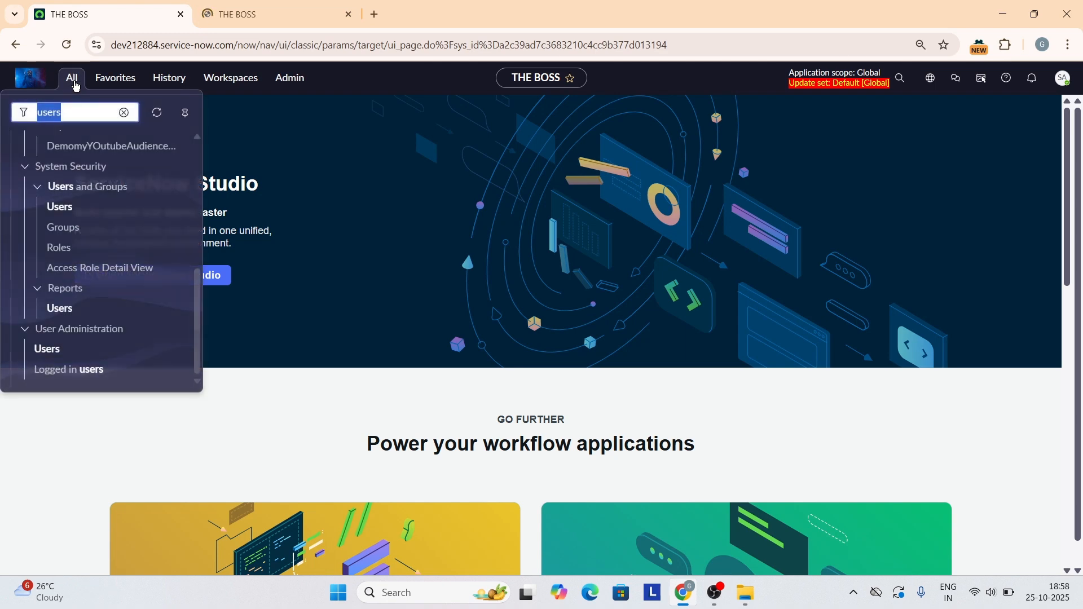
pyautogui.press('BackSpace')
pyautogui.write('sys_user')
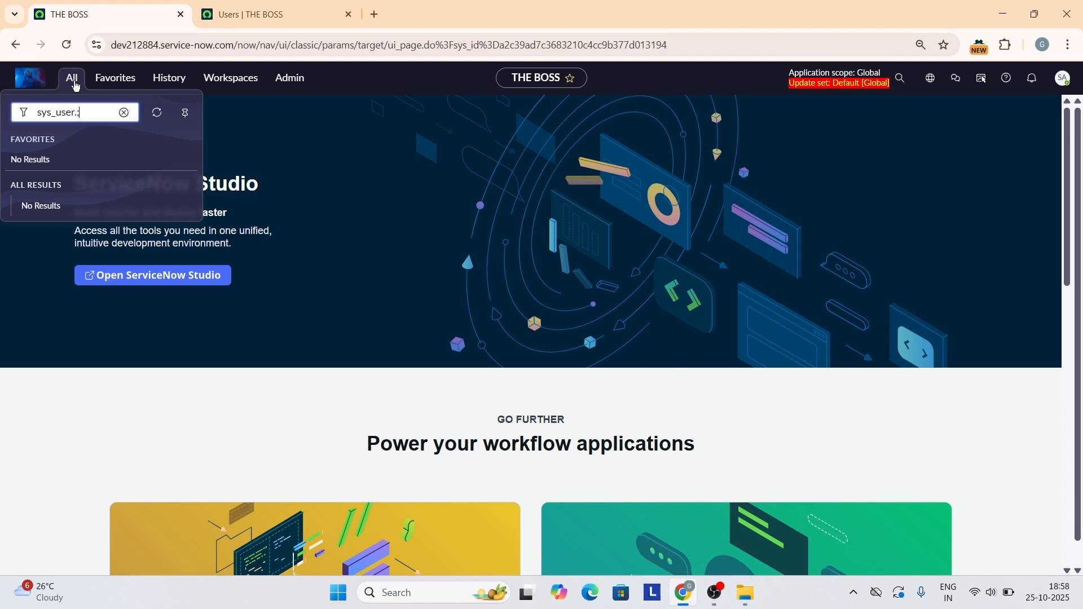
pyautogui.write('.list')
pyautogui.press('Return')
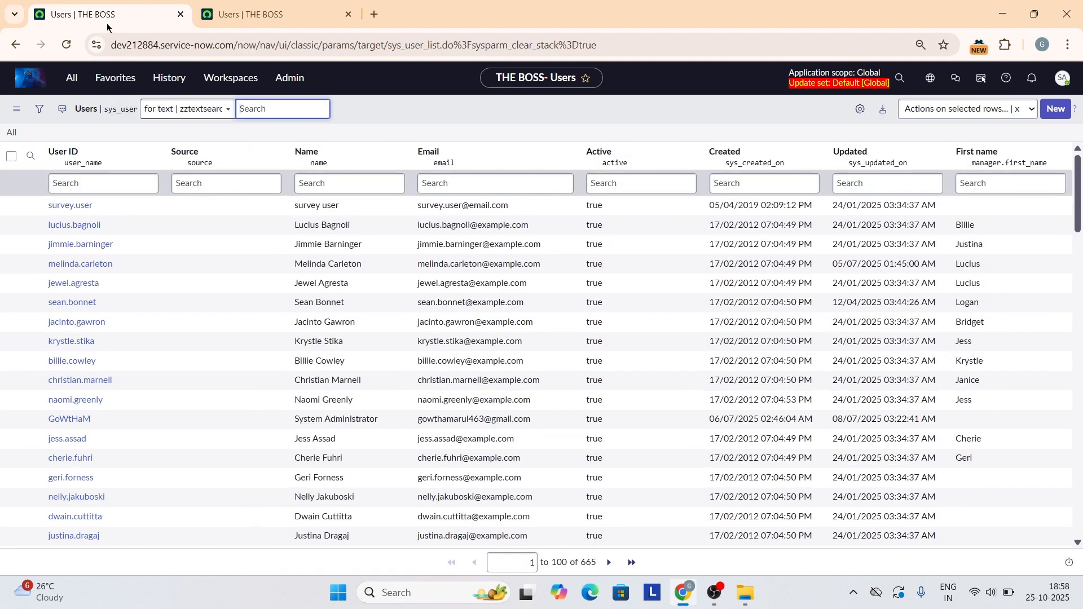
# Browse the user records and compare the Users list in the original tab with the one opened from the module.
pyautogui.rightClick(107, 22)
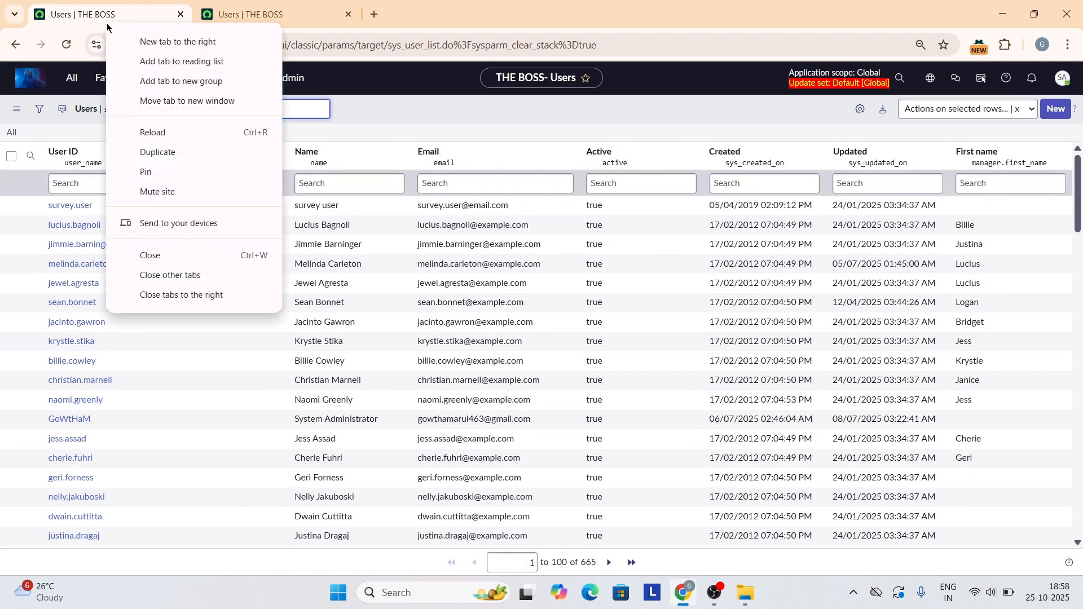
pyautogui.click(339, 112)
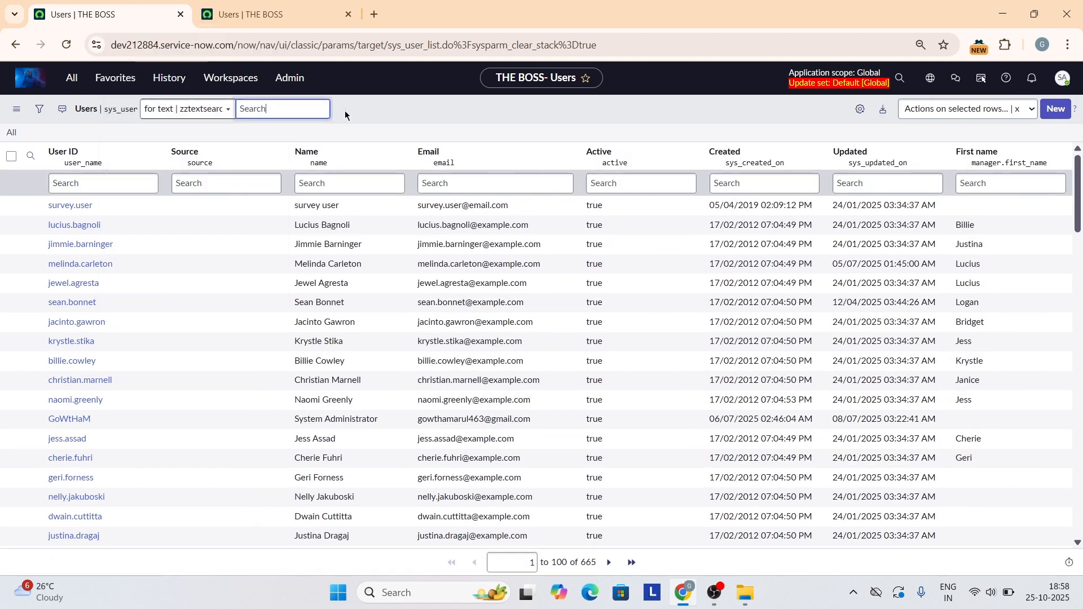
pyautogui.scroll(-10, 338, 338)
pyautogui.scroll(-10, 339, 337)
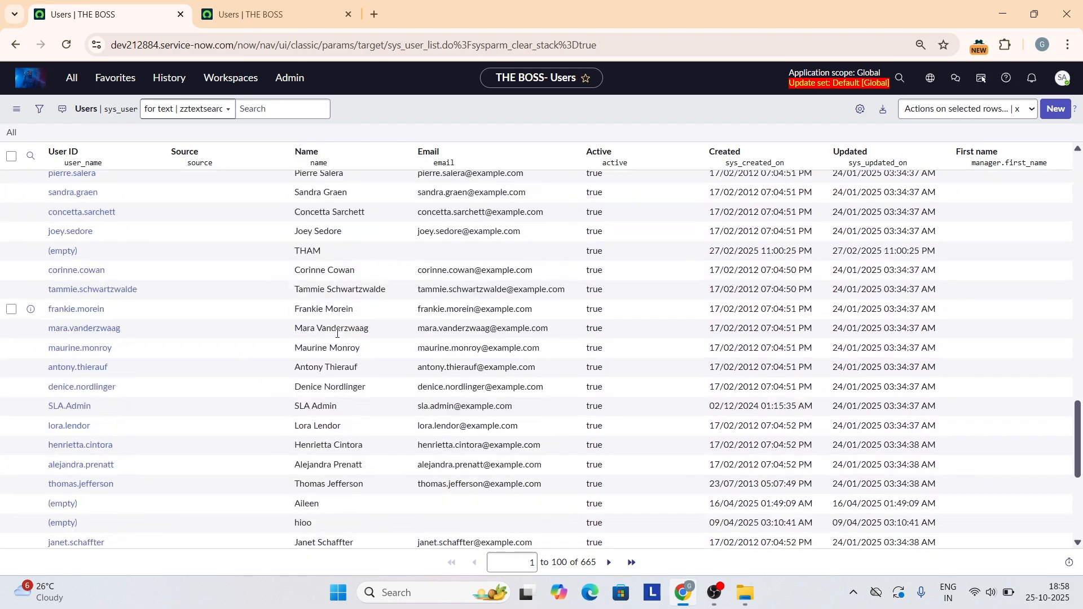
pyautogui.scroll(20, 337, 333)
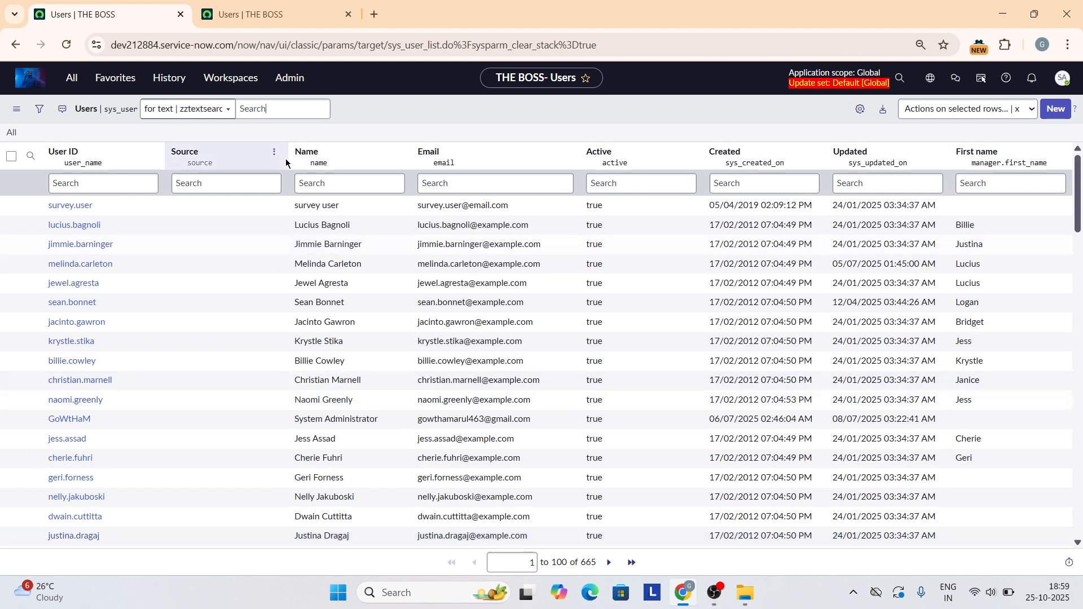
pyautogui.click(268, 14)
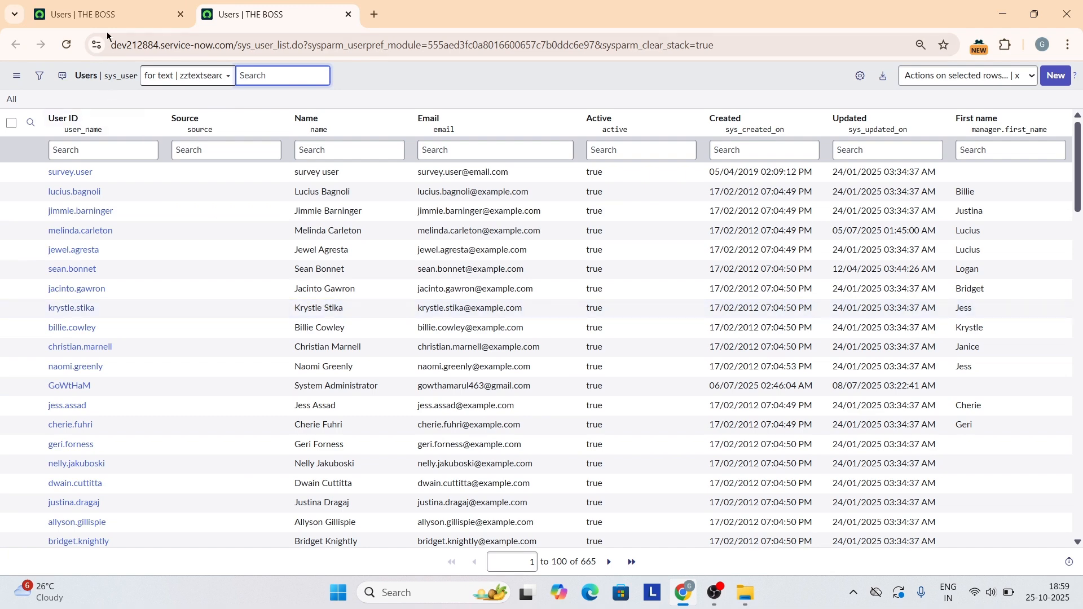
pyautogui.click(107, 15)
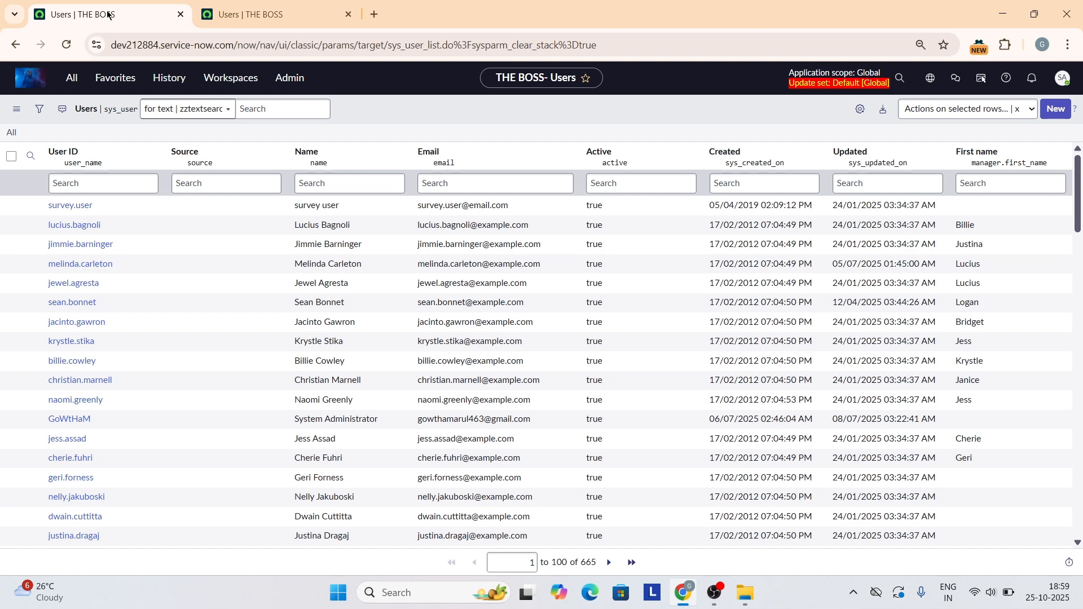
pyautogui.click(265, 6)
pyautogui.click(72, 14)
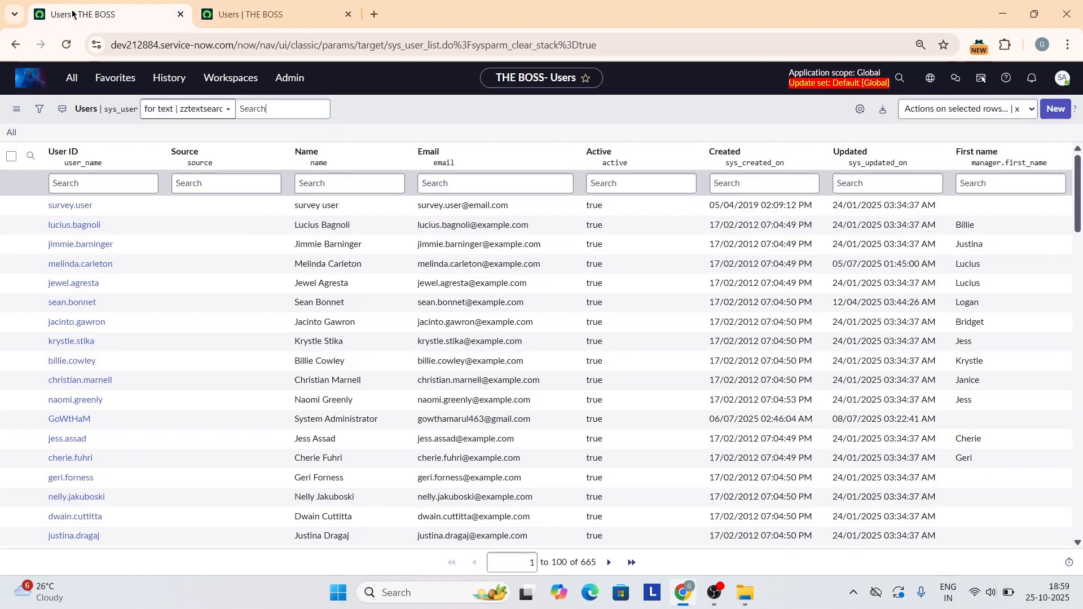
pyautogui.click(71, 78)
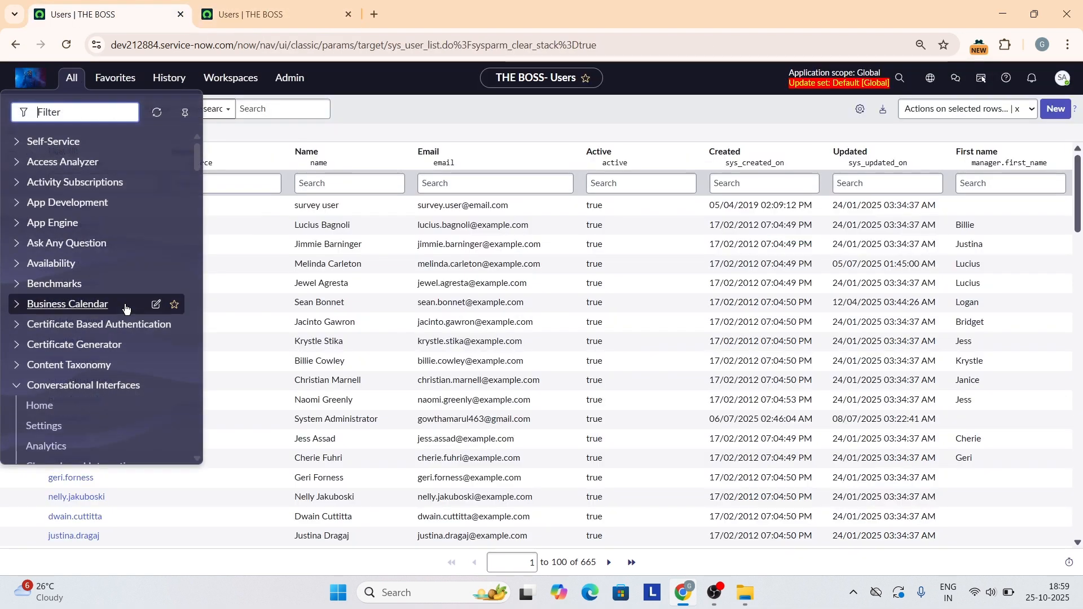
pyautogui.scroll(-10, 125, 307)
pyautogui.click(265, 14)
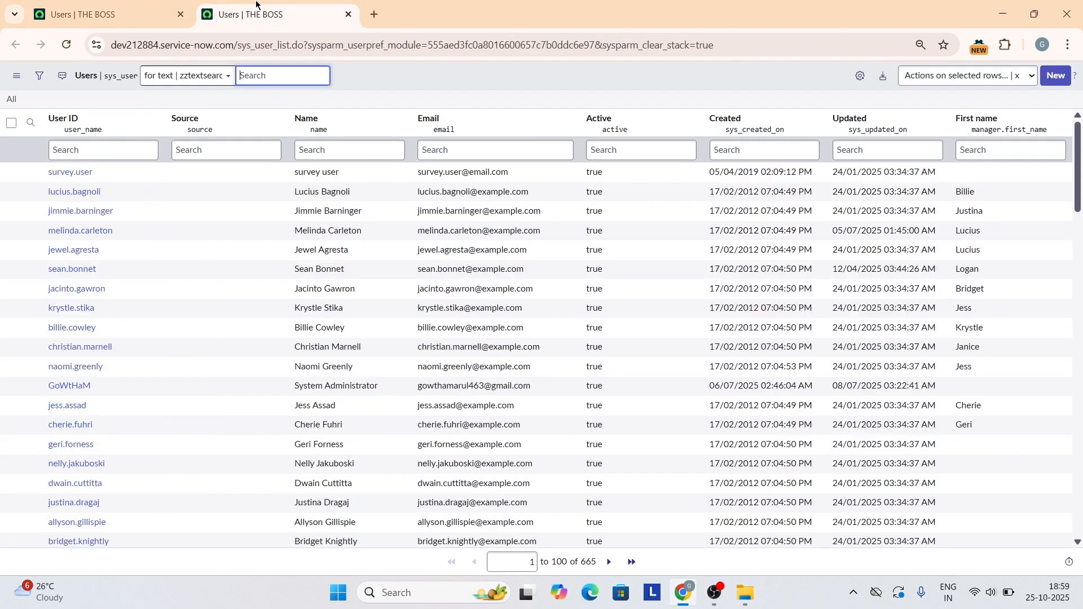
pyautogui.click(106, 4)
pyautogui.click(72, 79)
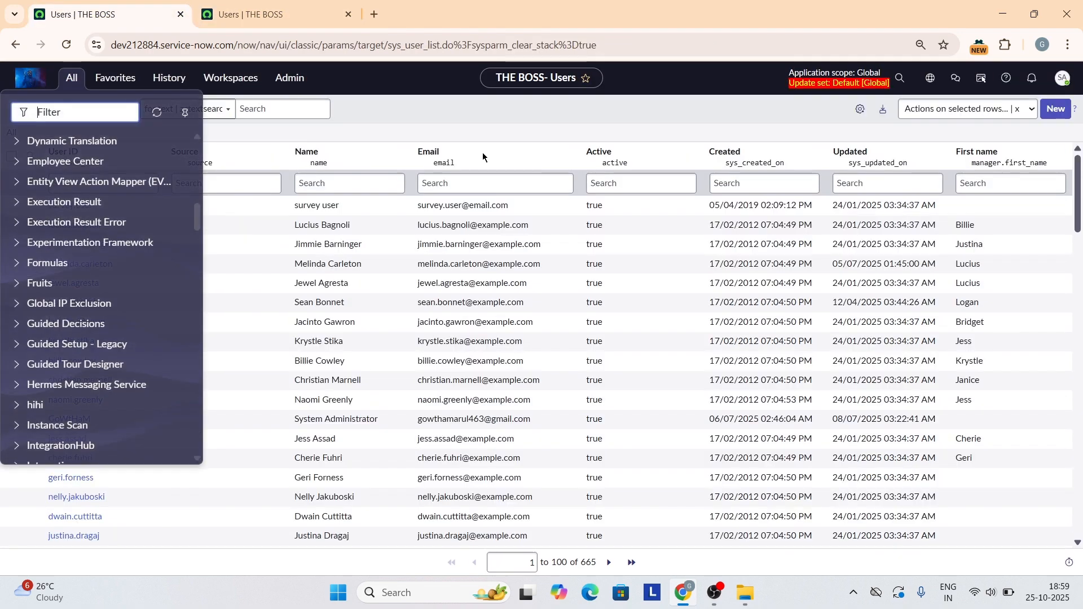
# Start a new user record from the Users list in the original tab and duplicate that browser tab.
pyautogui.click(1054, 111)
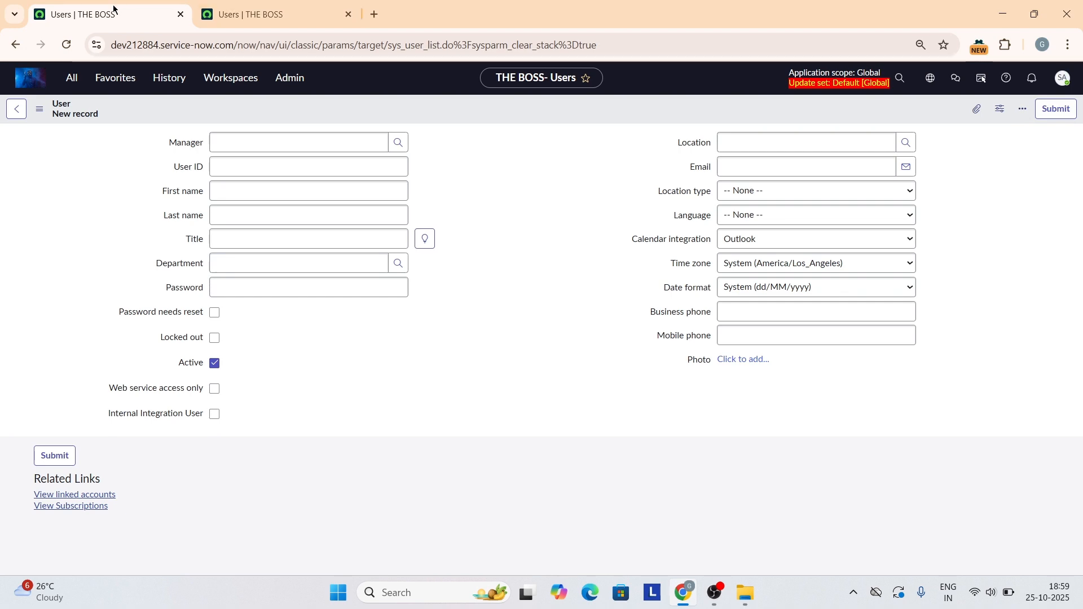
pyautogui.rightClick(114, 8)
pyautogui.click(170, 134)
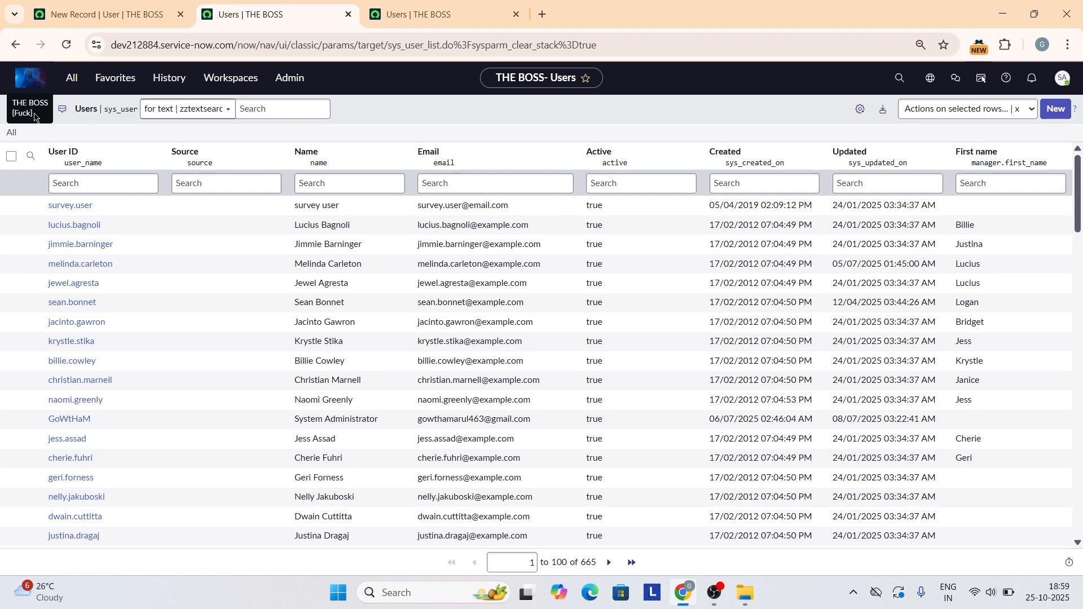
# Return to the home page in the duplicated tab and open the user table's list again with sys_user.list.
pyautogui.click(31, 89)
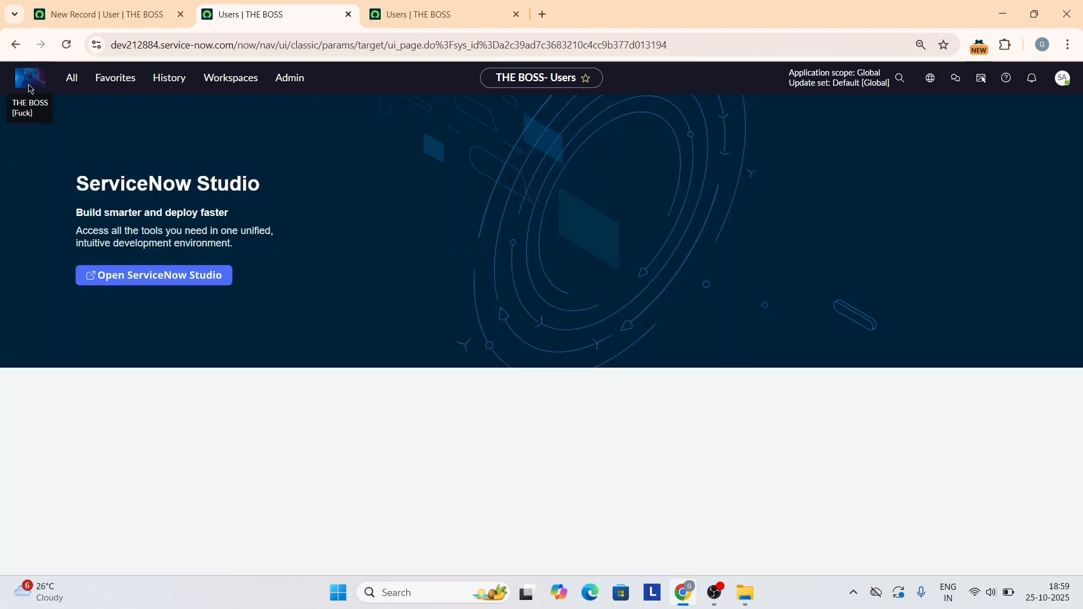
pyautogui.click(76, 79)
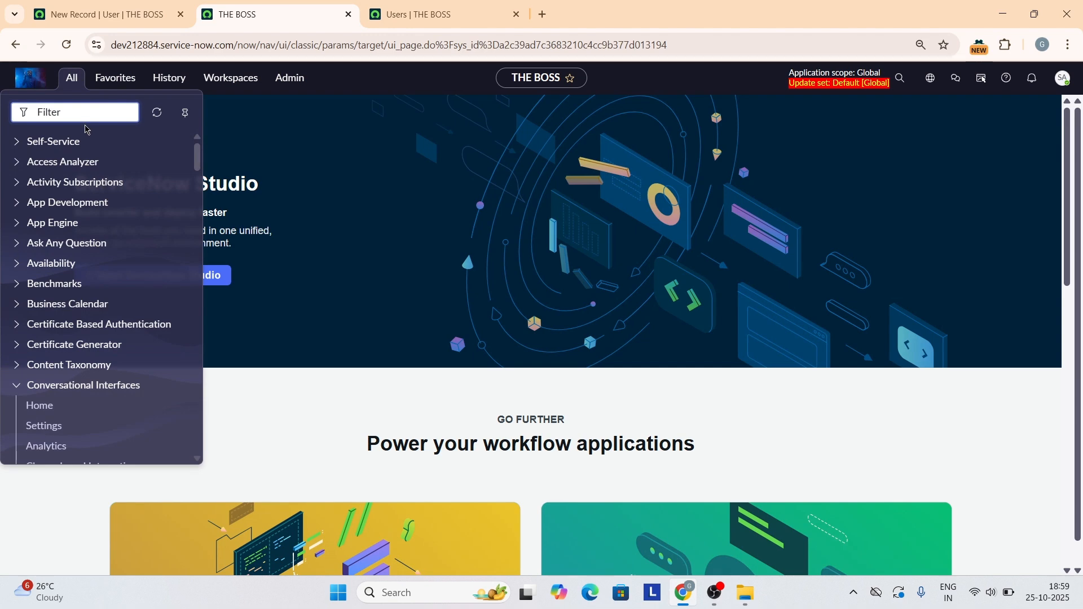
pyautogui.write('sys_')
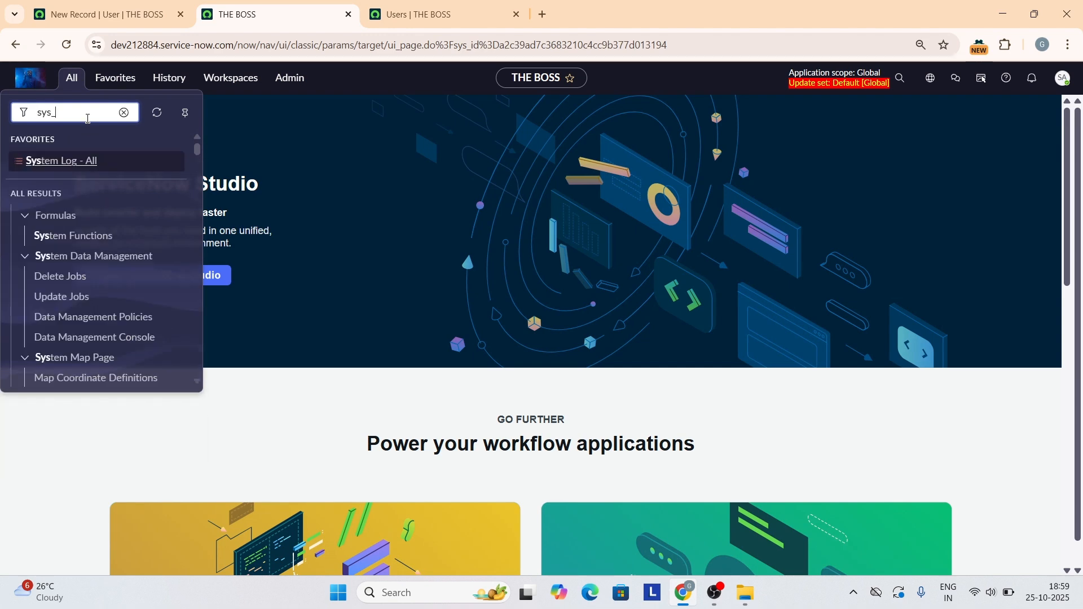
pyautogui.write('user.list')
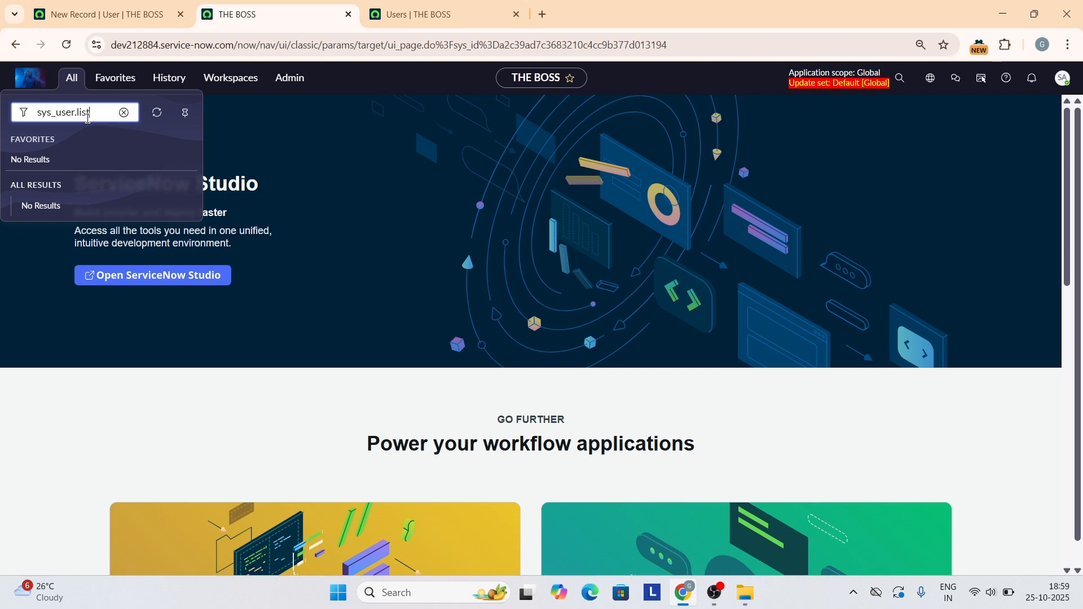
pyautogui.press('Return')
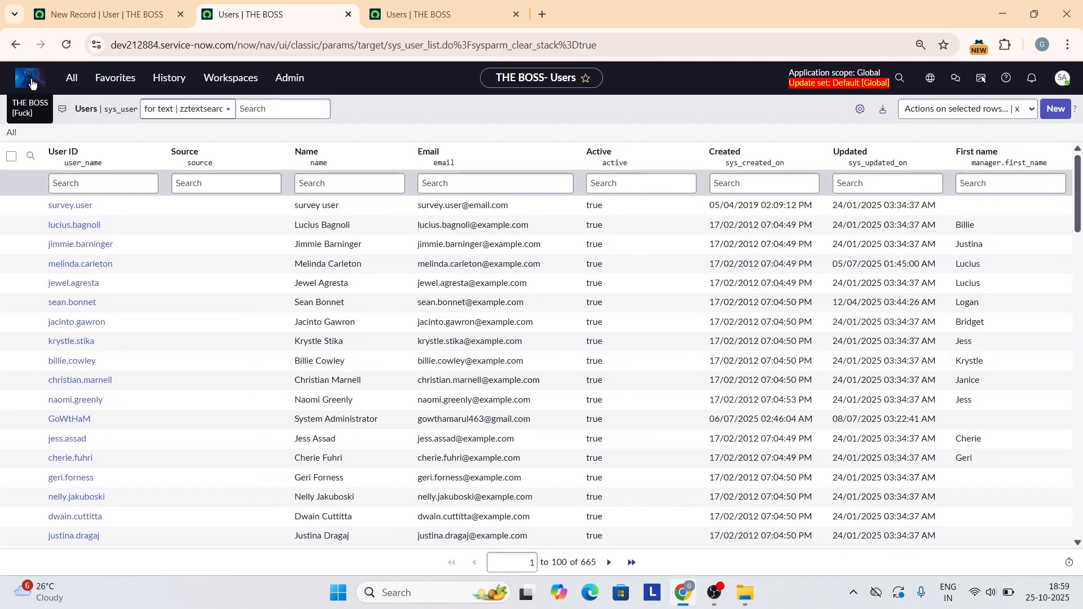
# Return to the home page, open a blank user form with sys_user.do, and switch to the separate Users list tab.
pyautogui.click(33, 86)
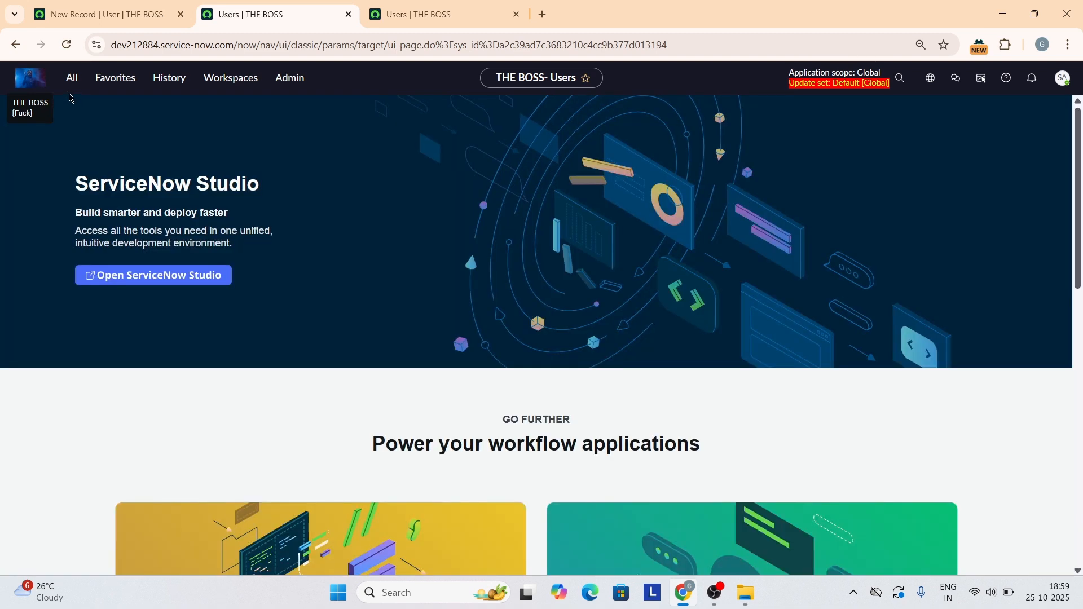
pyautogui.click(74, 89)
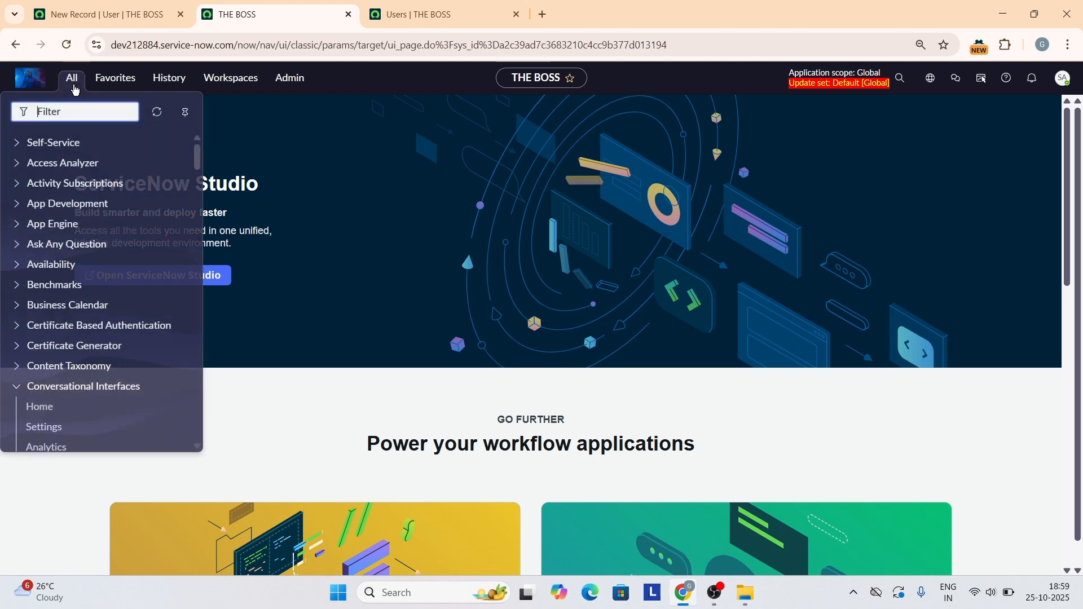
pyautogui.write('sys_')
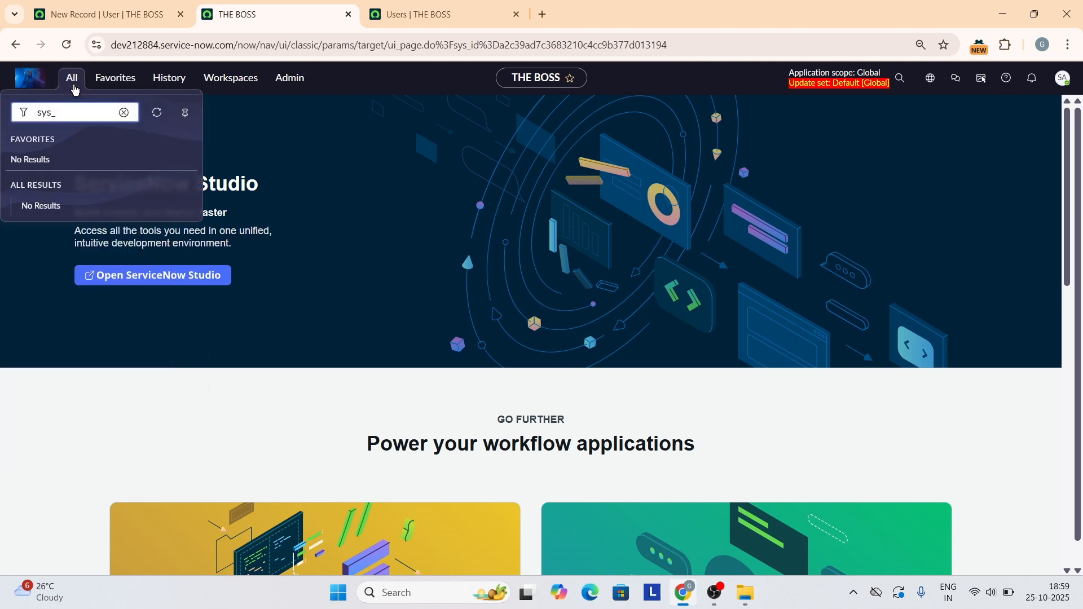
pyautogui.write('user.do')
pyautogui.press('Return')
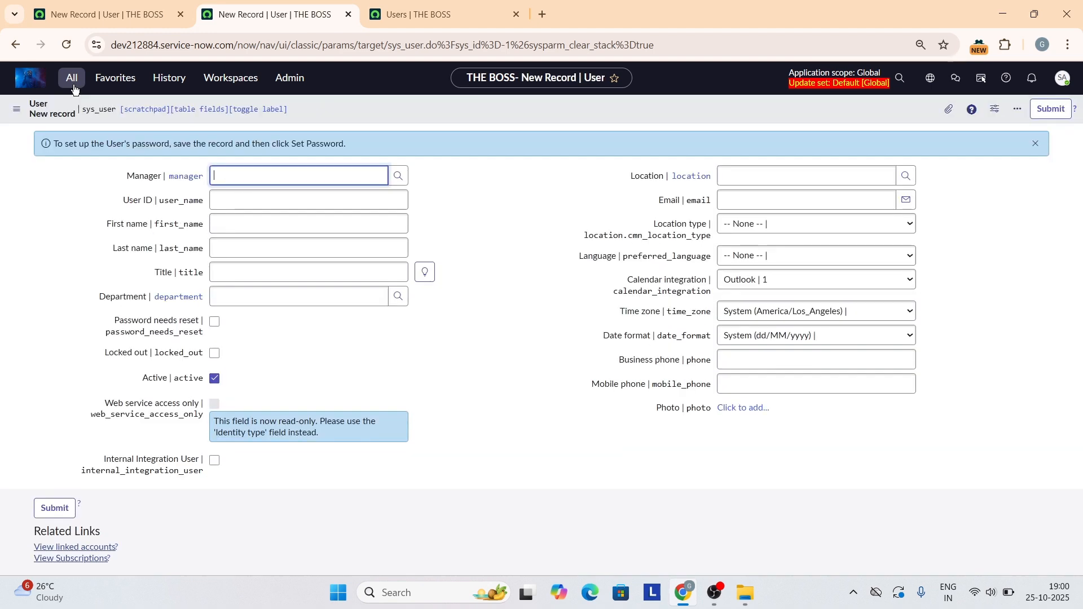
pyautogui.click(398, 14)
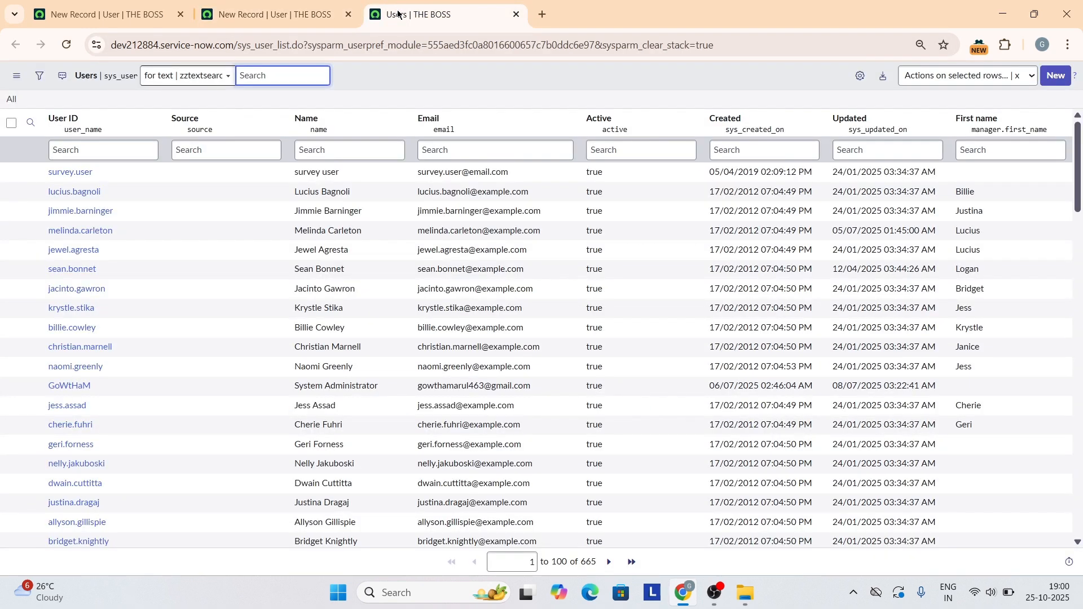
# Start a new user record in the separate Users list tab and close one of the other duplicate form tabs.
pyautogui.click(1055, 77)
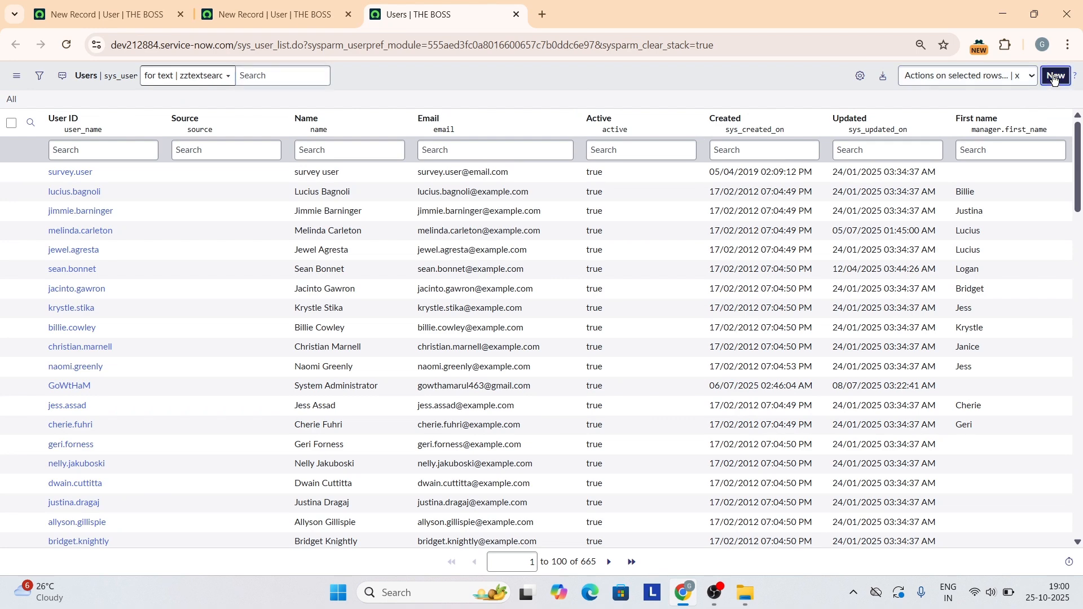
pyautogui.click(295, 6)
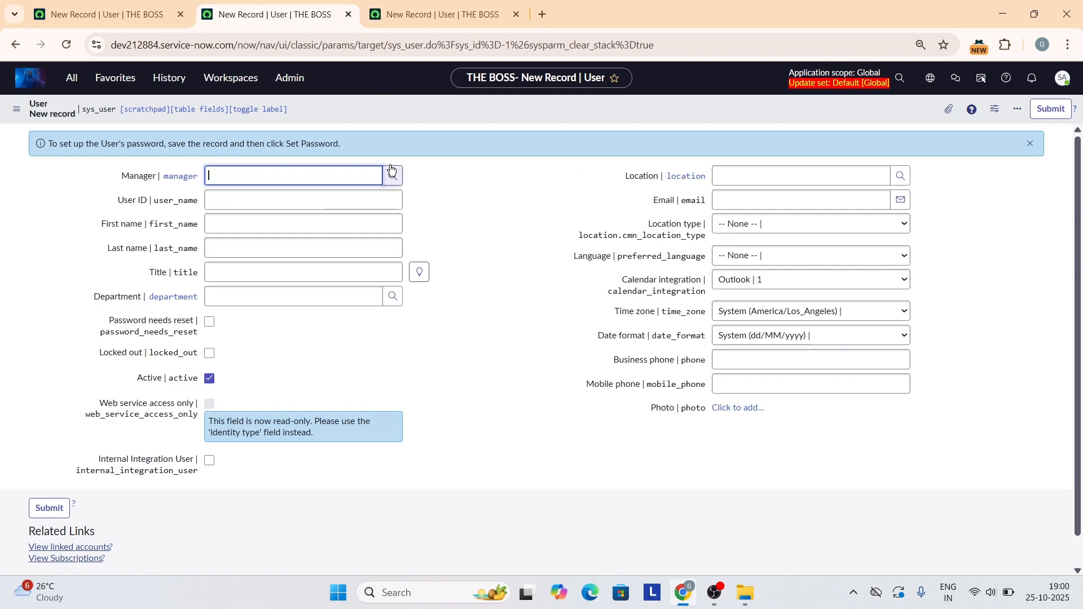
pyautogui.click(433, 4)
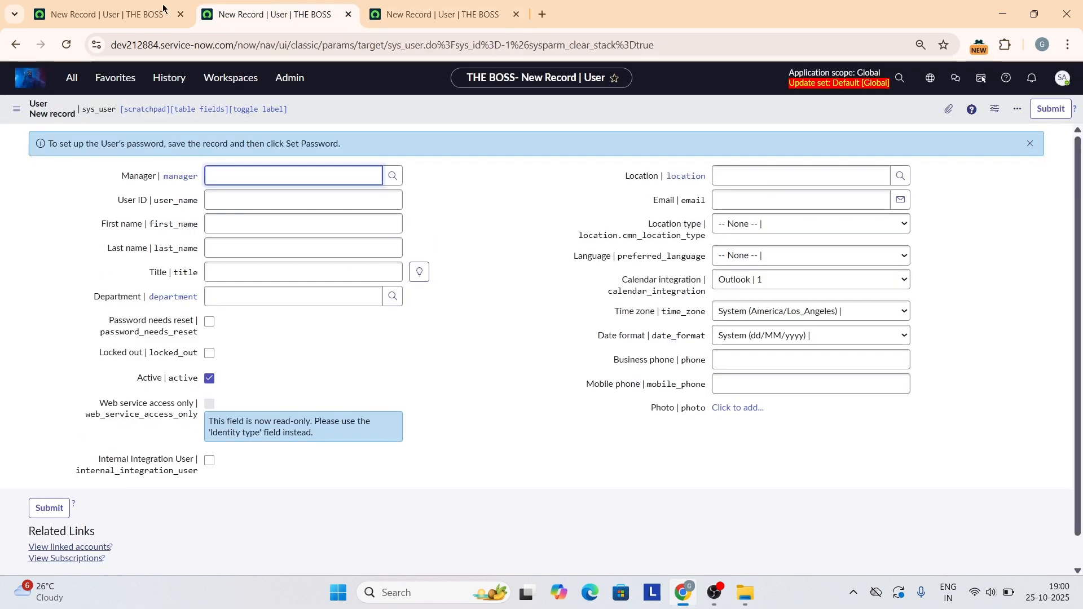
pyautogui.click(74, 9)
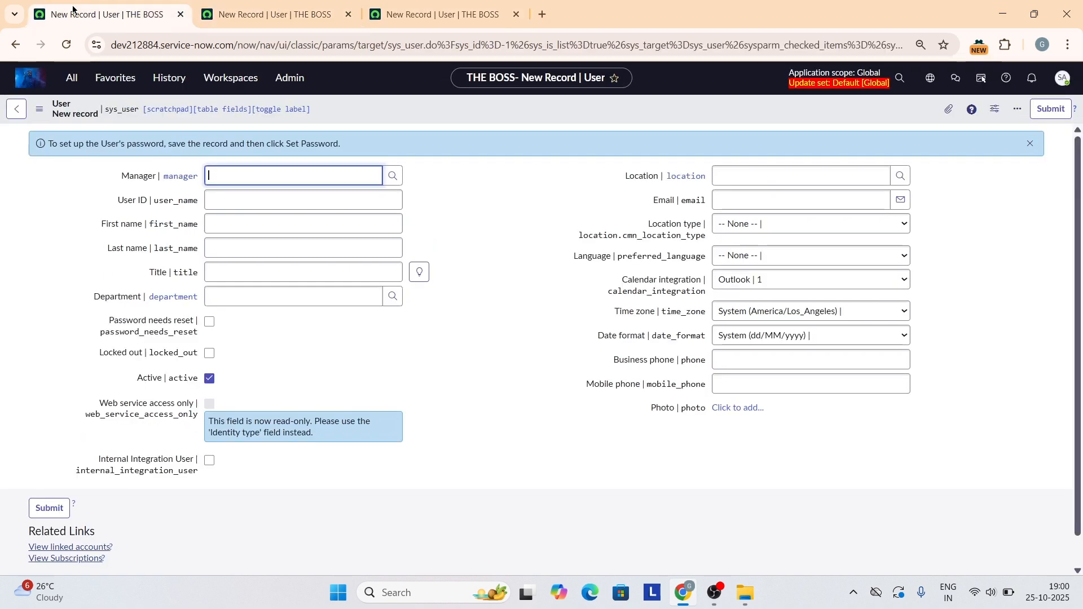
pyautogui.click(181, 14)
pyautogui.click(249, 12)
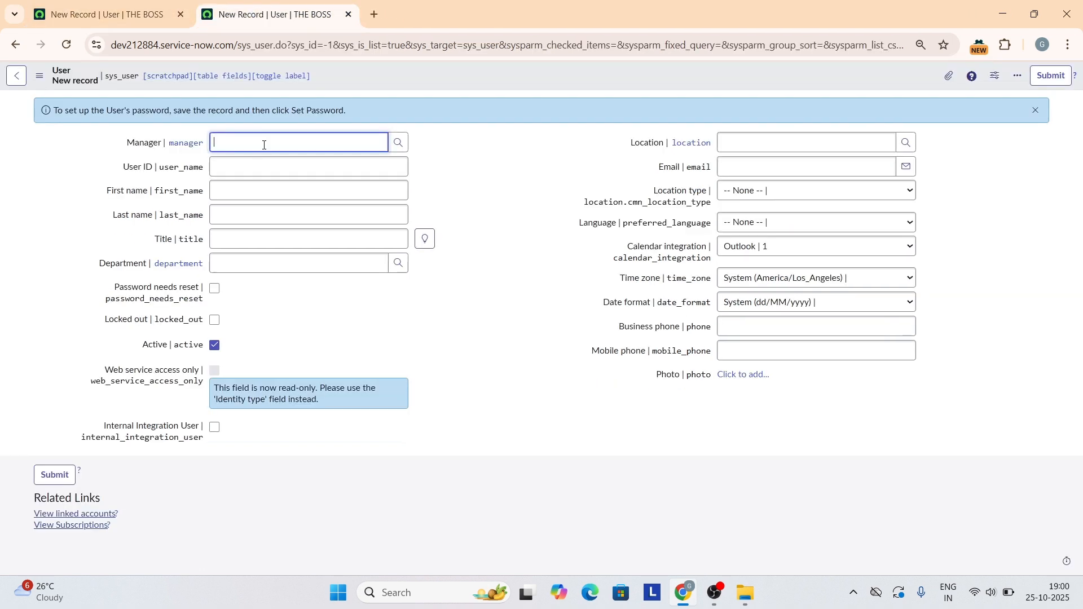
# Look up the Manager reference in the user list and choose Password Admin for the new record.
pyautogui.click(399, 143)
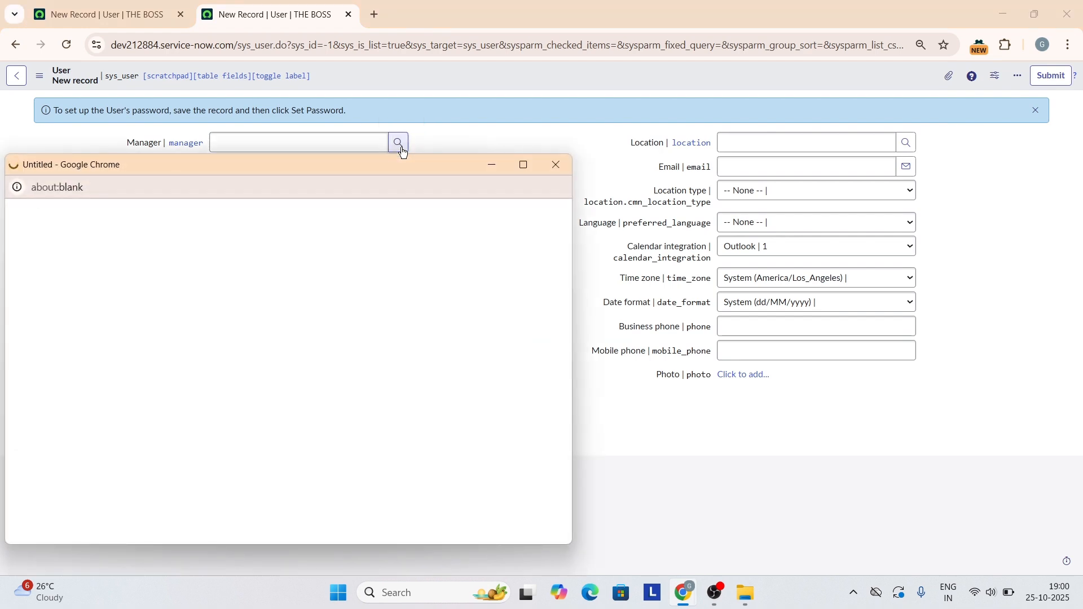
pyautogui.click(556, 163)
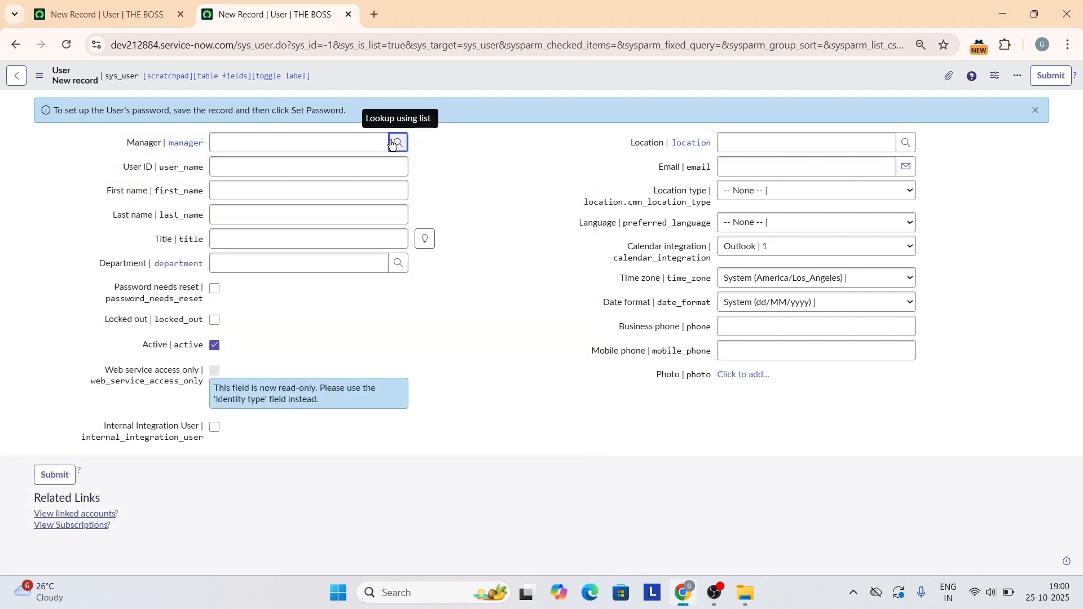
pyautogui.click(363, 142)
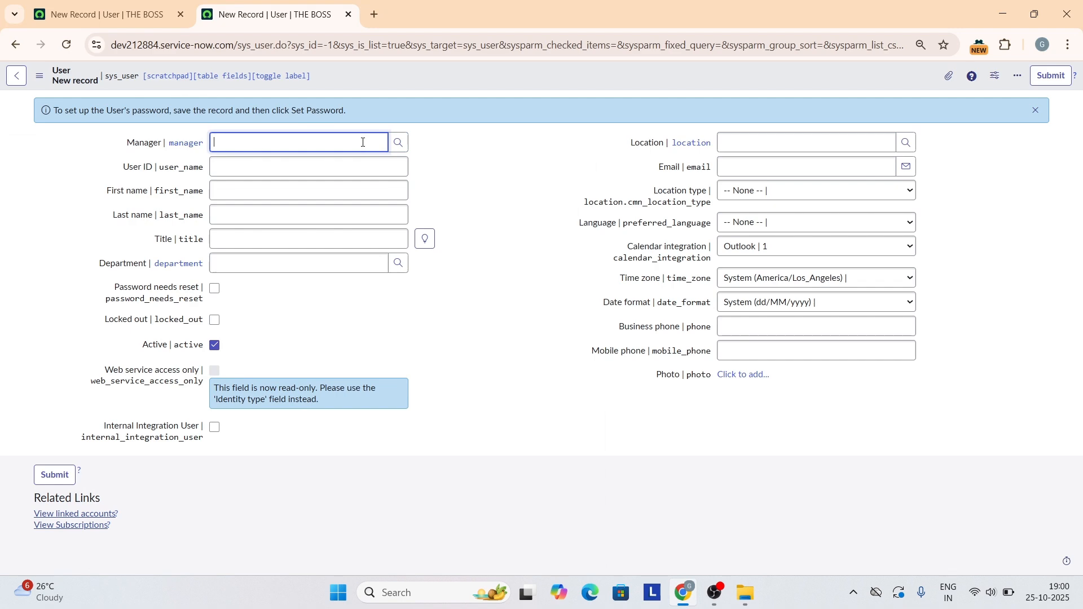
pyautogui.click(399, 143)
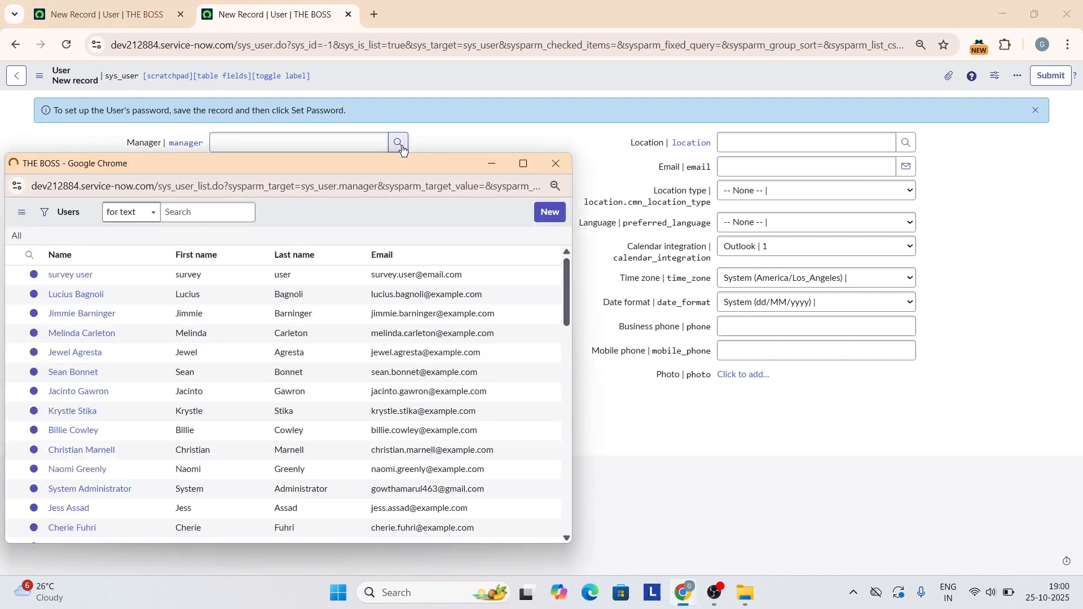
pyautogui.scroll(-12, 198, 327)
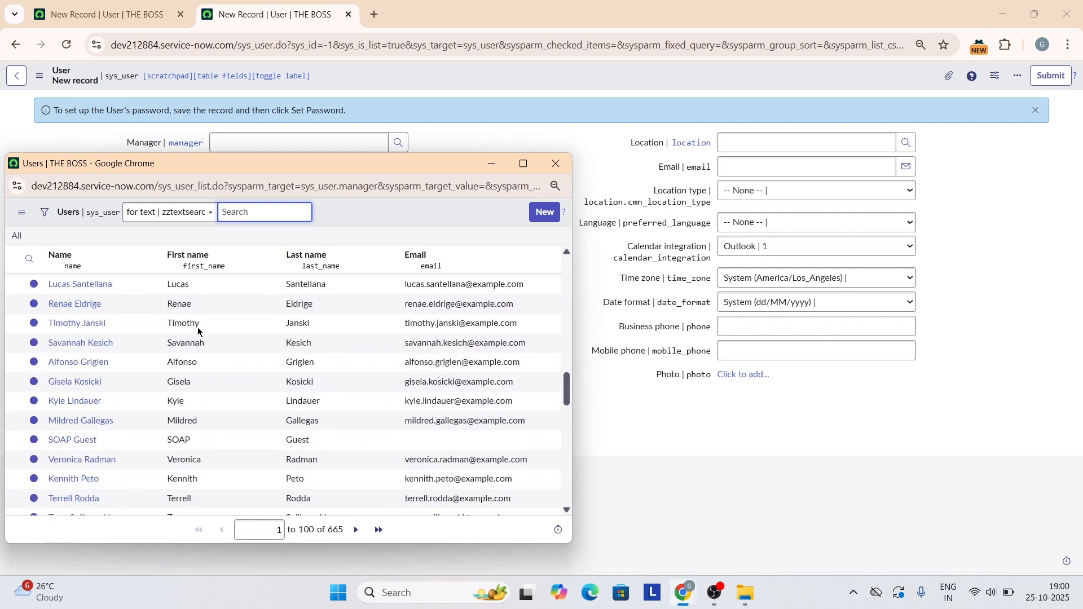
pyautogui.scroll(-10, 198, 332)
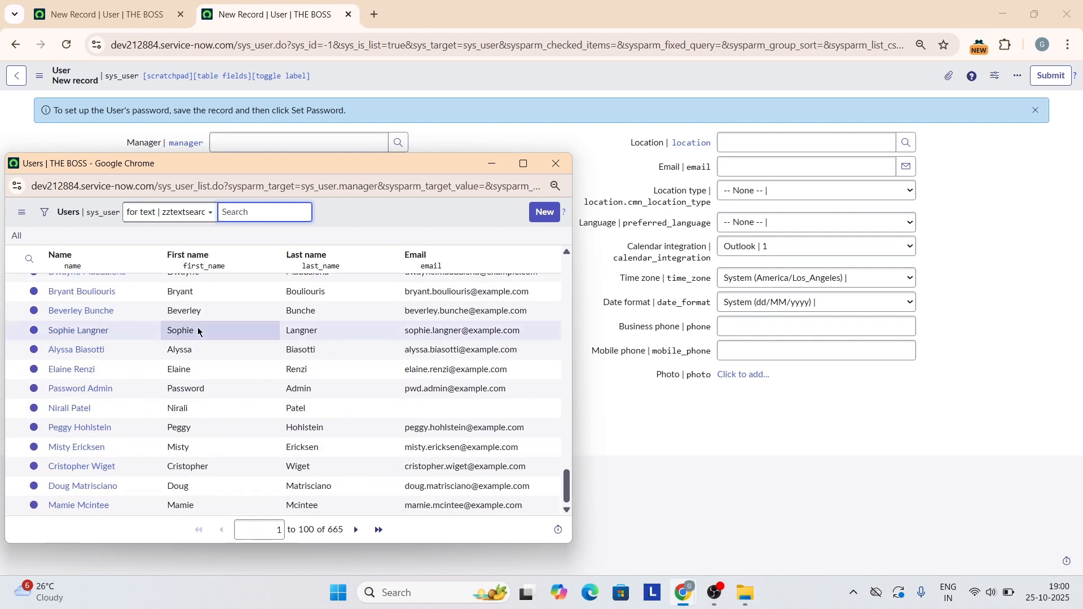
pyautogui.click(85, 393)
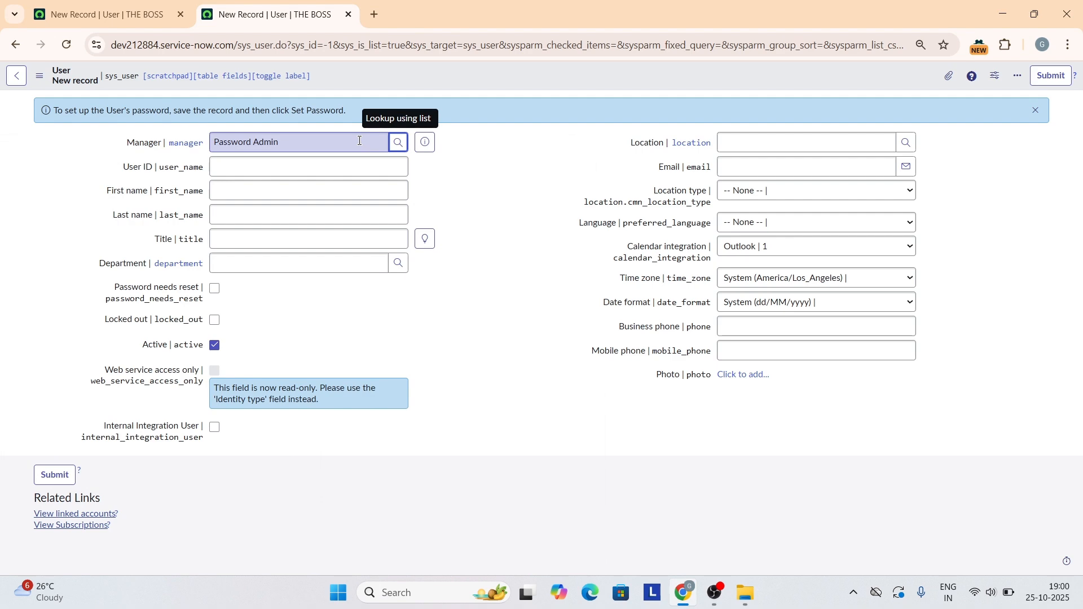
# Enter cricket as the User ID and fill in the new user's first and last names.
pyautogui.click(352, 169)
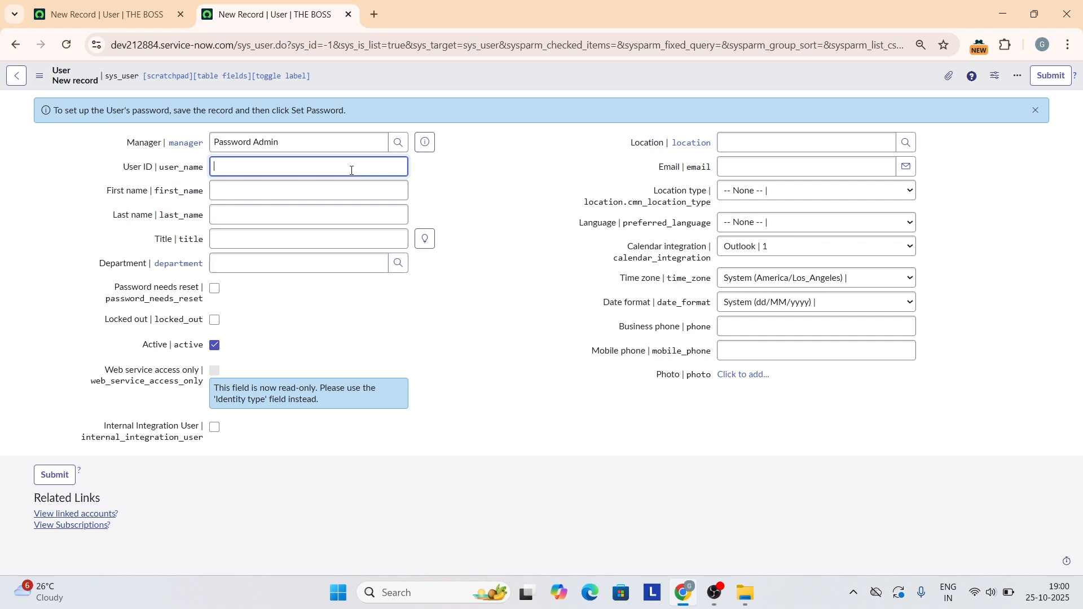
pyautogui.write('cricket')
pyautogui.click(325, 191)
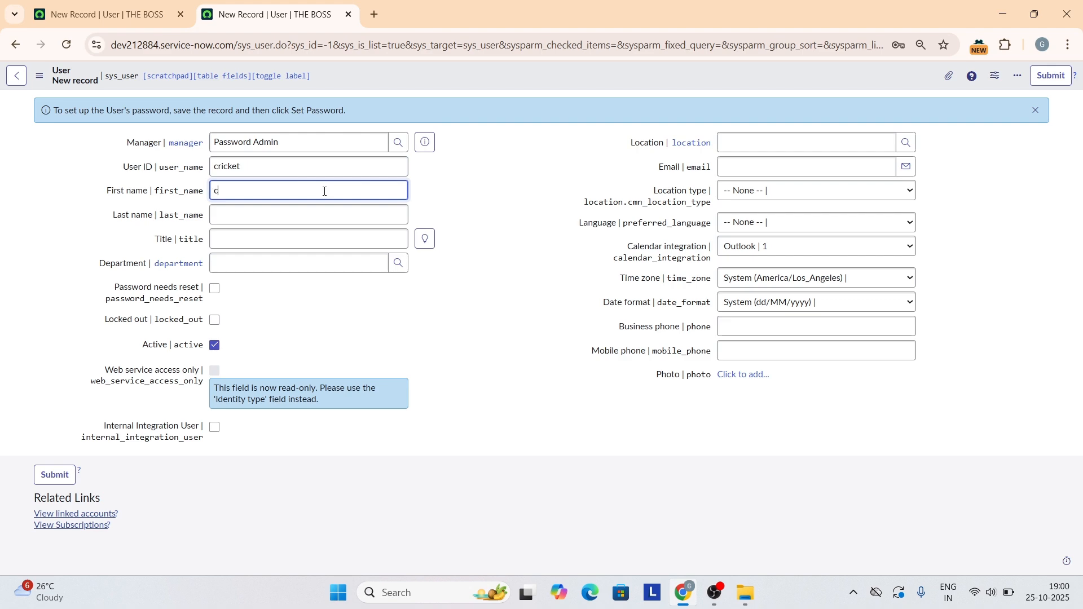
pyautogui.click(332, 220)
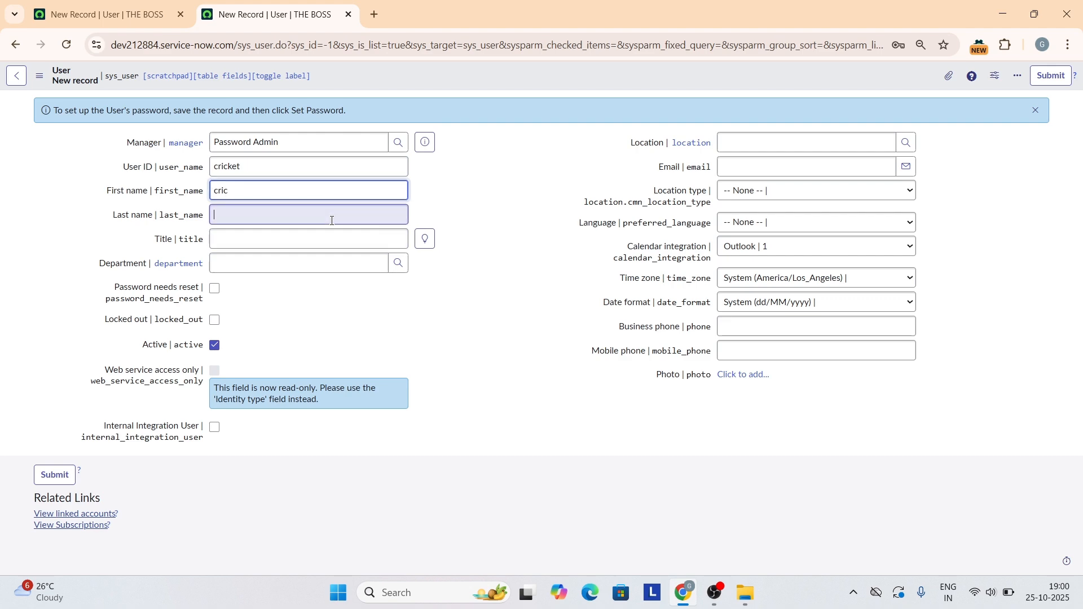
pyautogui.write('ket')
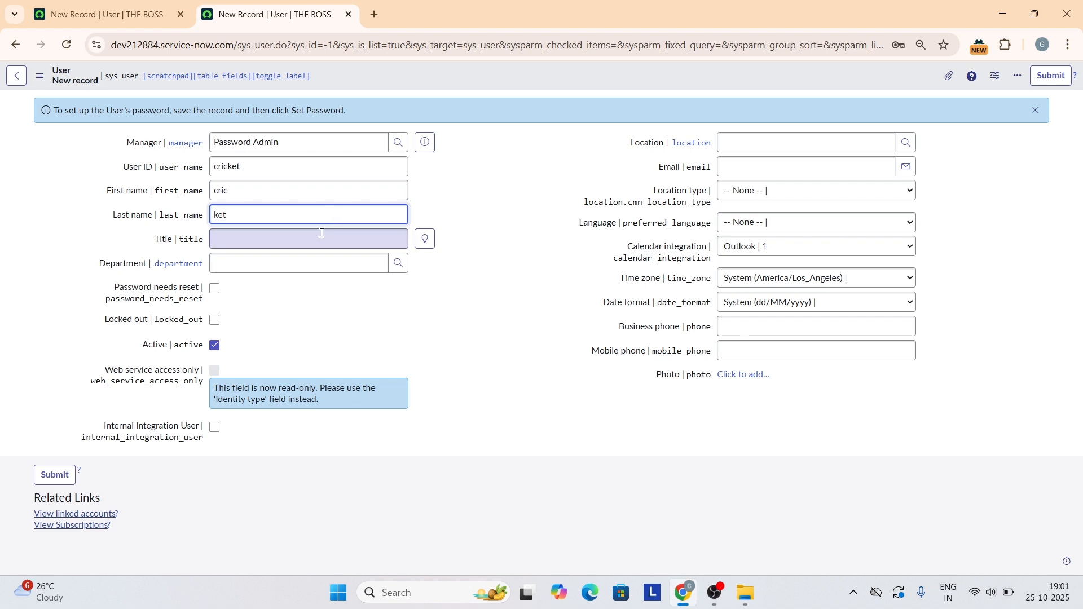
# Set the new user's title to the suggested value Director and the department to Finance.
pyautogui.click(423, 240)
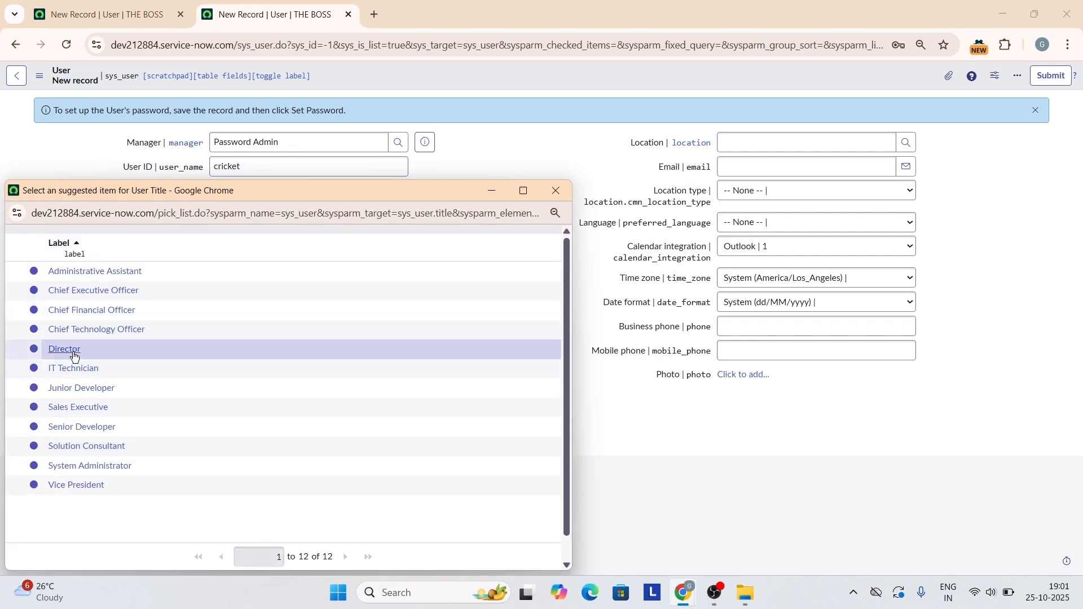
pyautogui.click(74, 356)
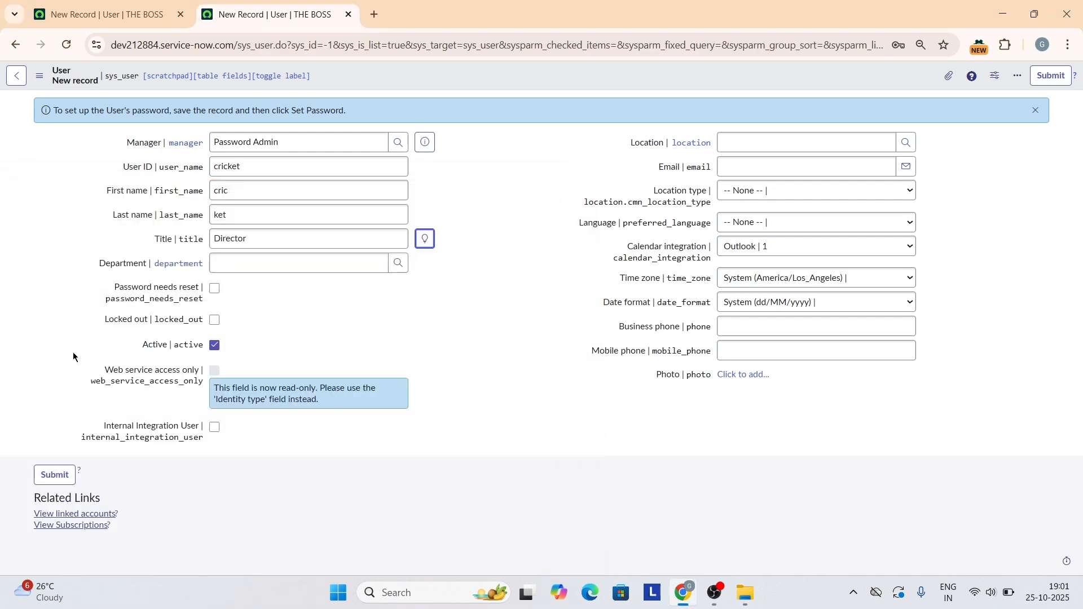
pyautogui.click(398, 263)
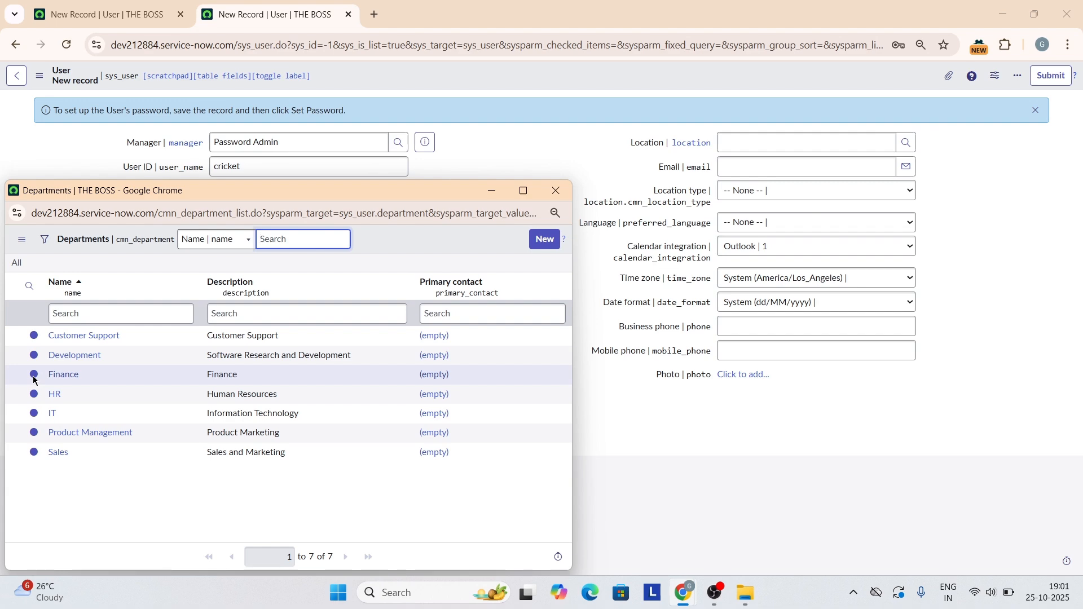
pyautogui.click(64, 375)
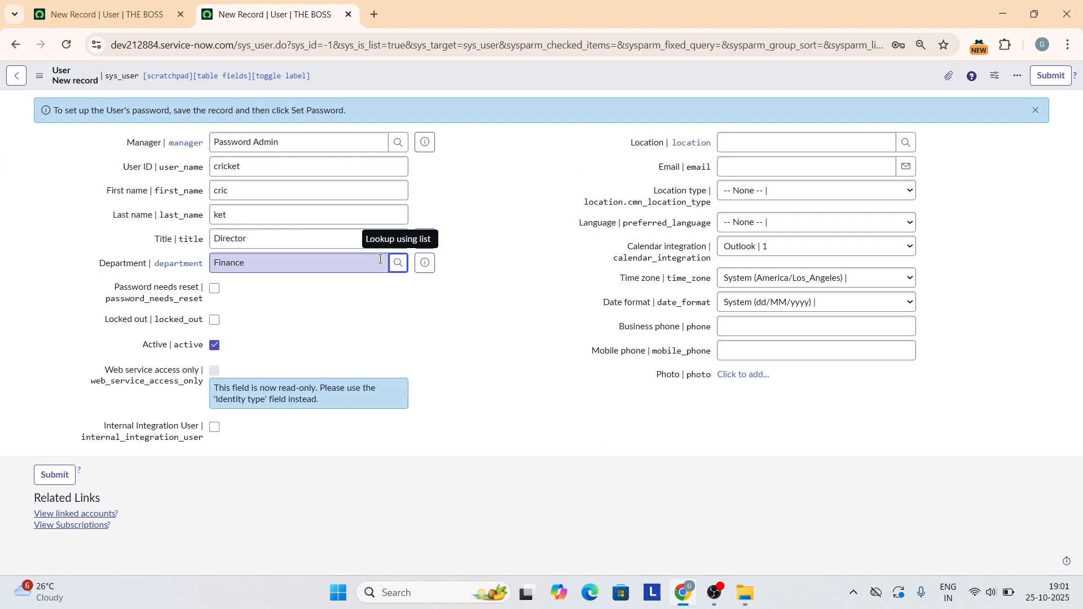
# Clear the User ID and enter cricket again.
pyautogui.click(371, 172)
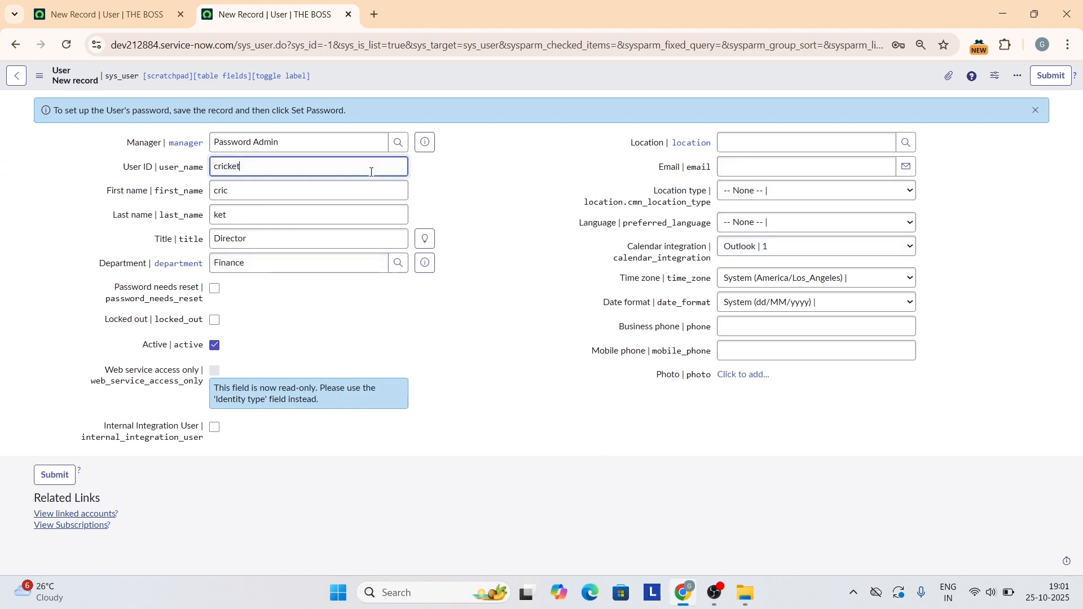
pyautogui.hotkey('ctrl', 'a')
pyautogui.press('BackSpace')
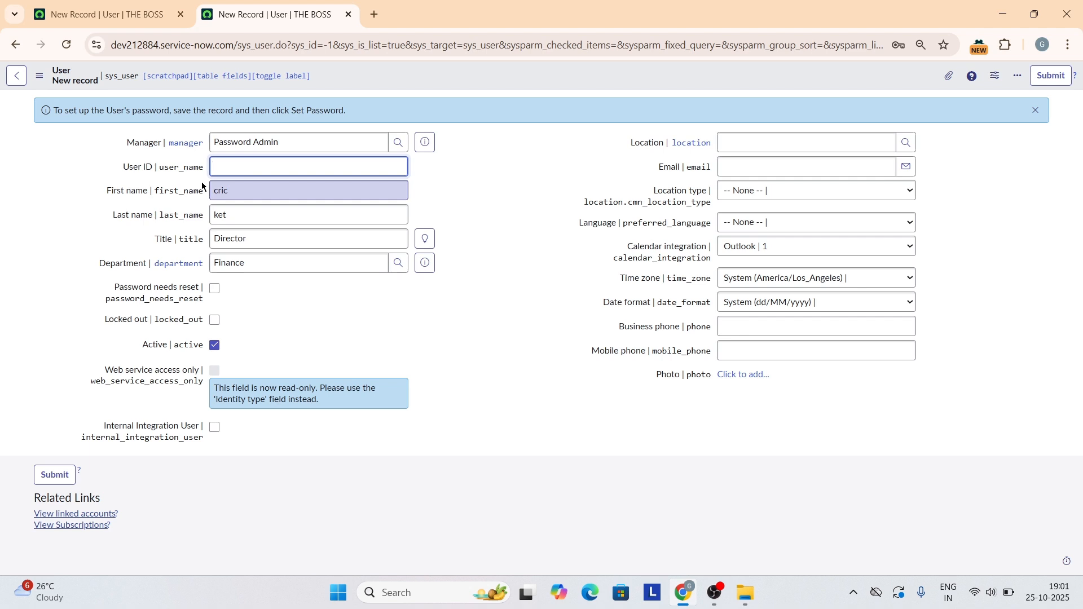
pyautogui.write('cricket')
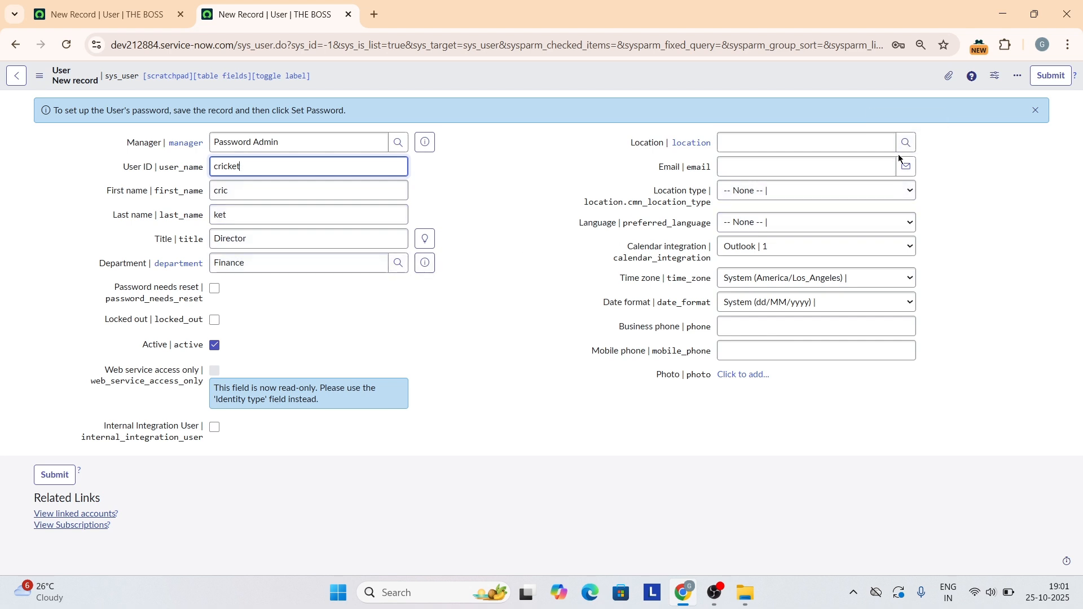
# Set the location type to City, the language to English, and the calendar integration to None.
pyautogui.click(910, 190)
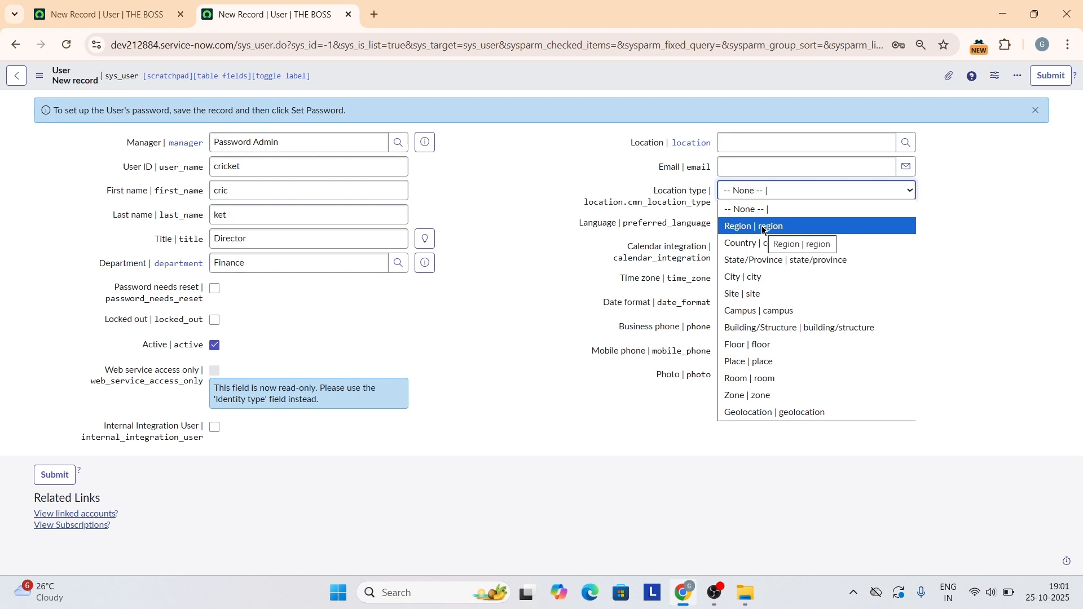
pyautogui.click(743, 276)
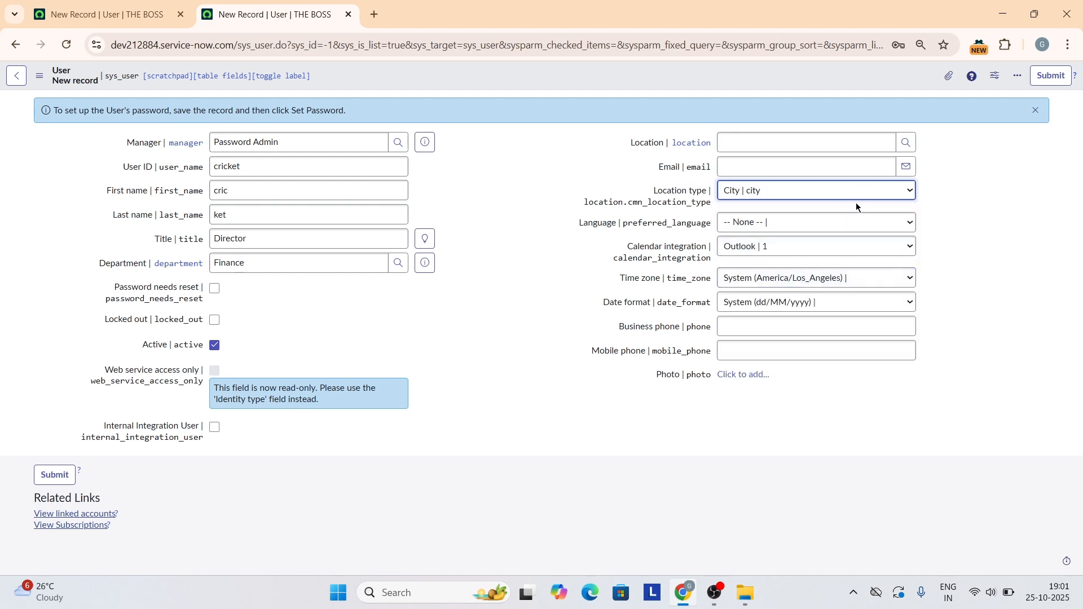
pyautogui.click(851, 221)
pyautogui.click(827, 258)
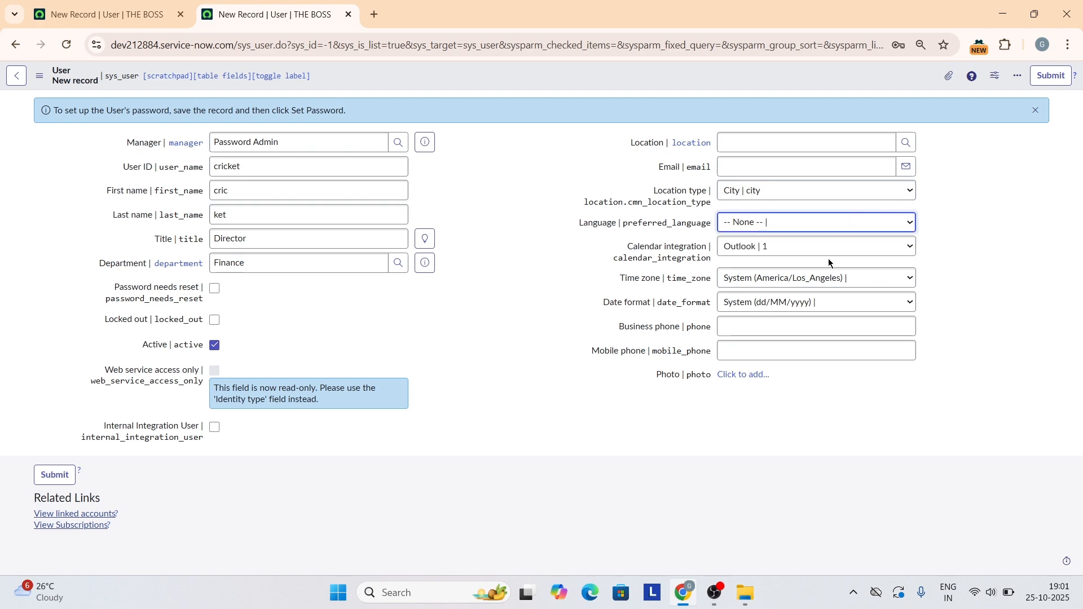
pyautogui.click(829, 253)
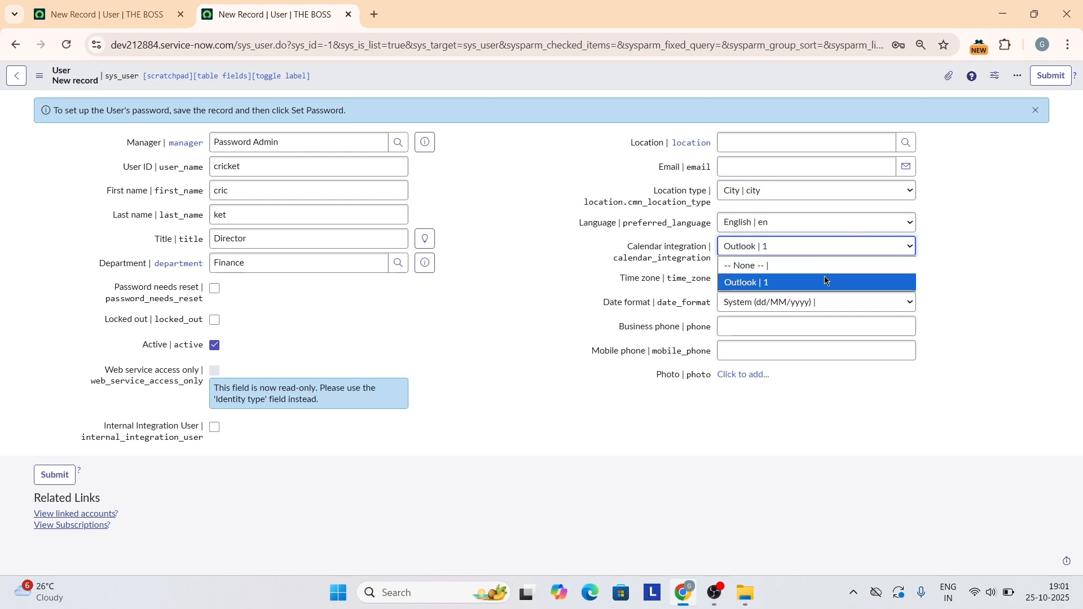
pyautogui.click(825, 263)
# Set the new user's time zone to Europe/Amsterdam and the date format to MM-dd-yyyy.
pyautogui.click(825, 277)
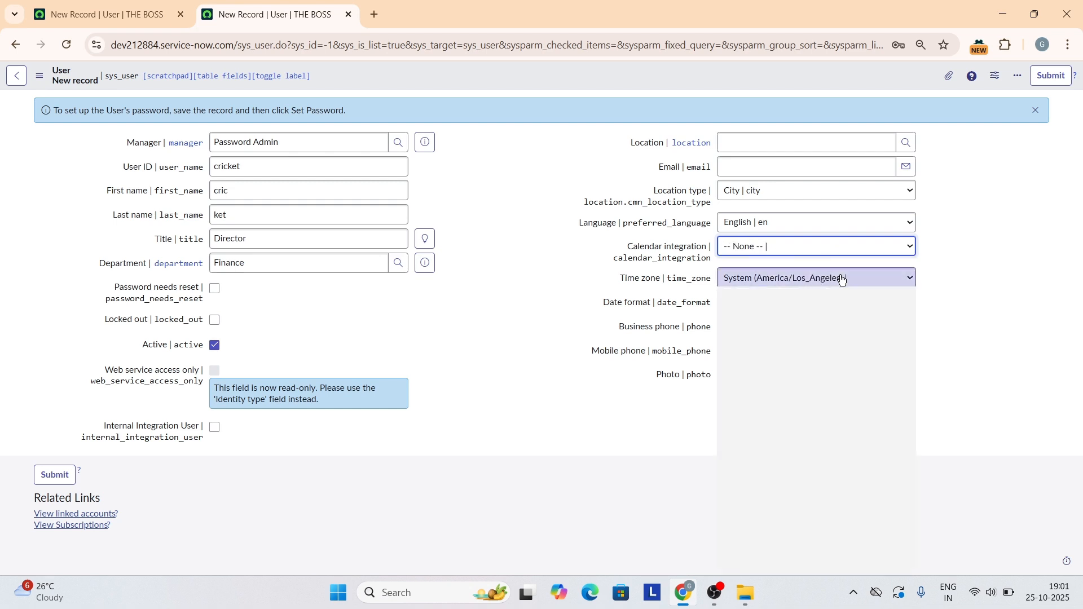
pyautogui.click(837, 402)
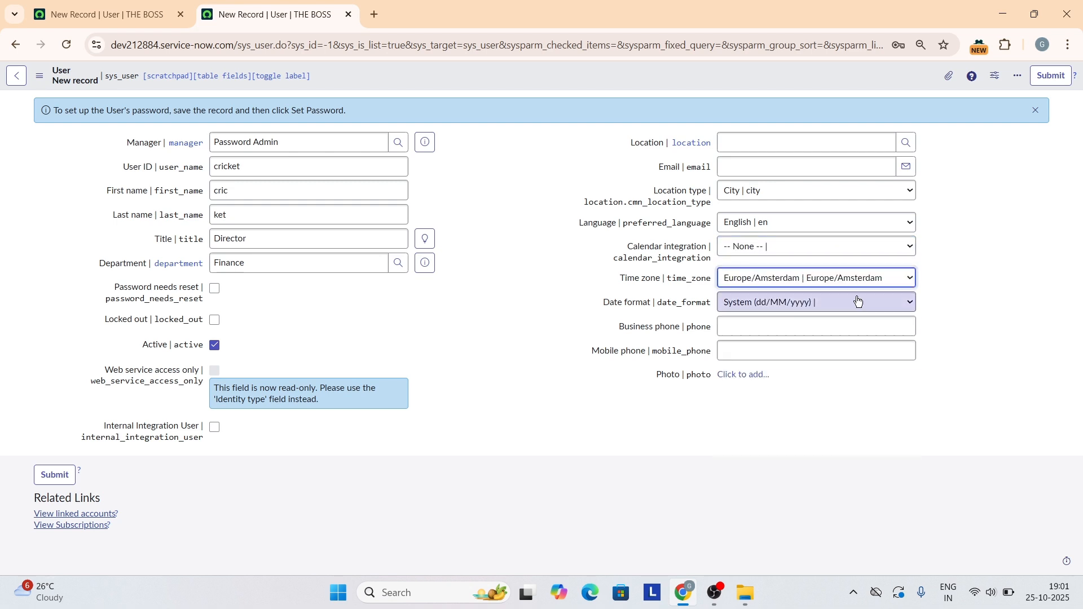
pyautogui.click(841, 303)
pyautogui.click(842, 338)
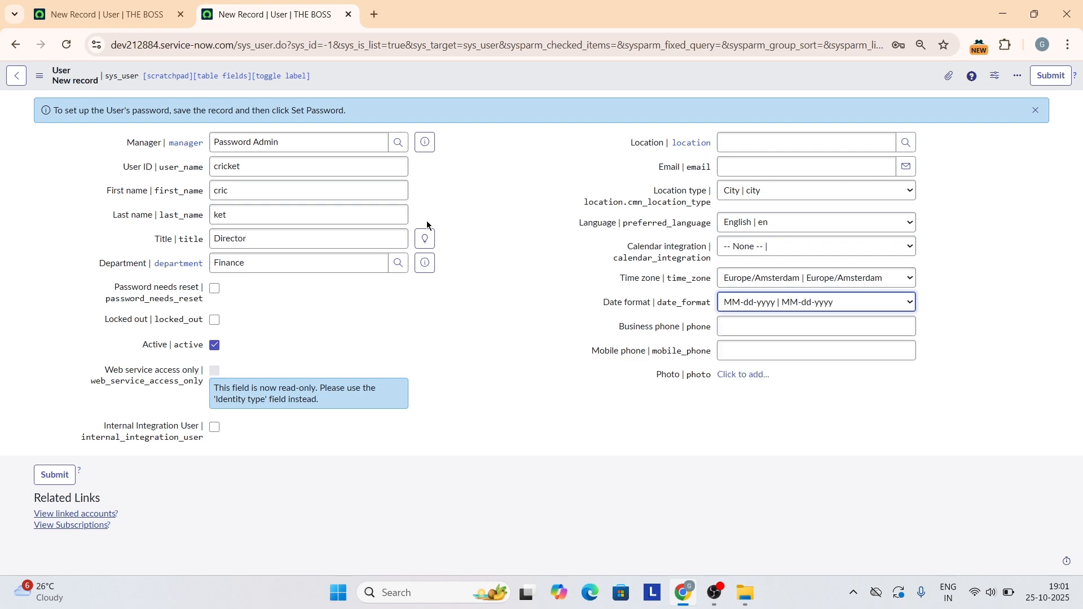
# Reopen the Manager lookup and page through its user list to the last page.
pyautogui.click(399, 147)
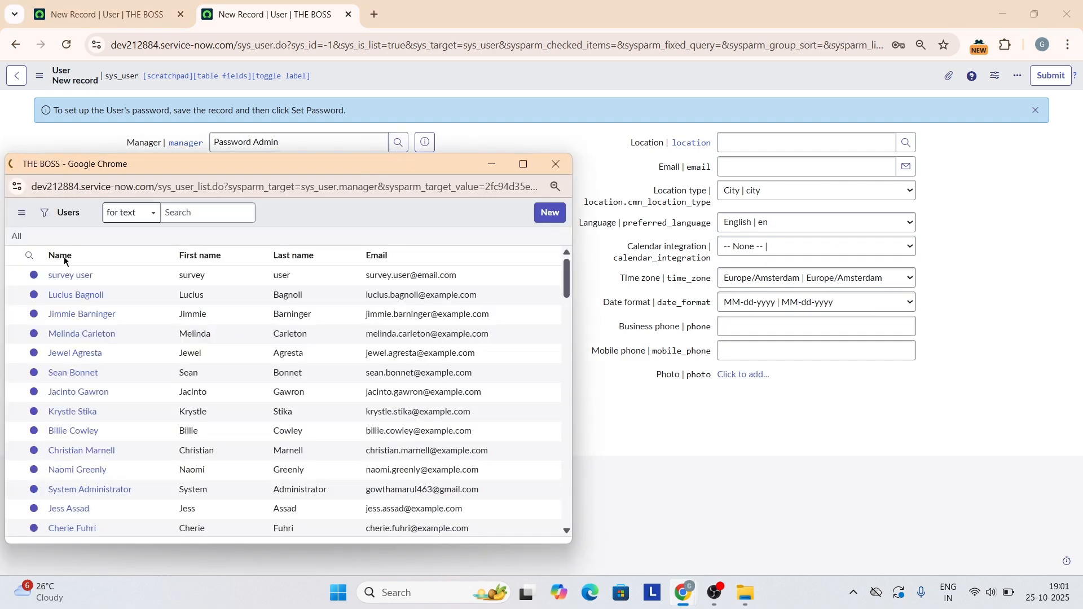
pyautogui.scroll(-20, 332, 494)
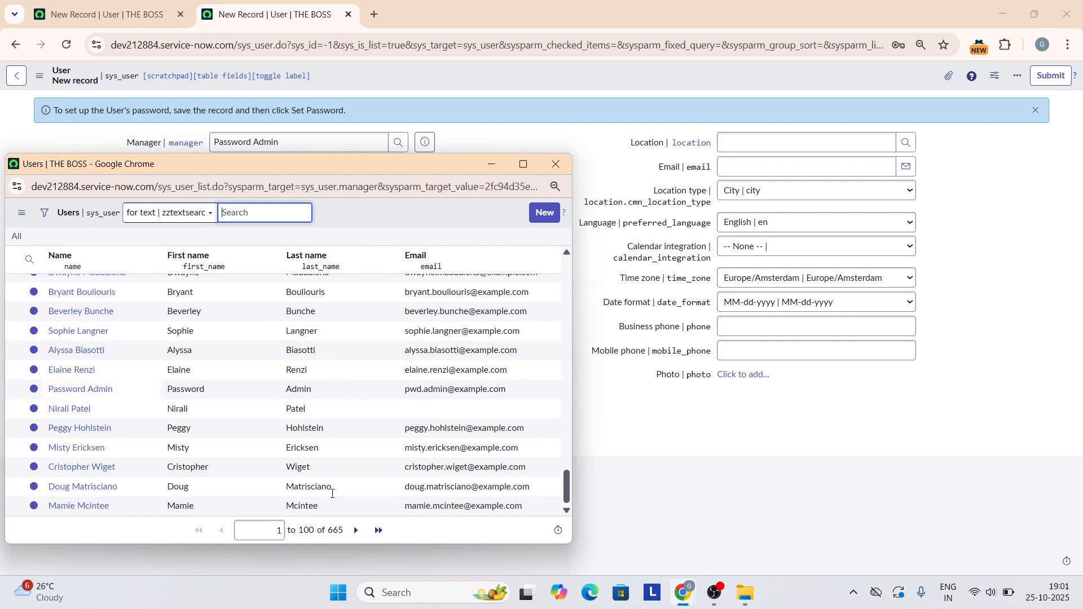
pyautogui.click(357, 531)
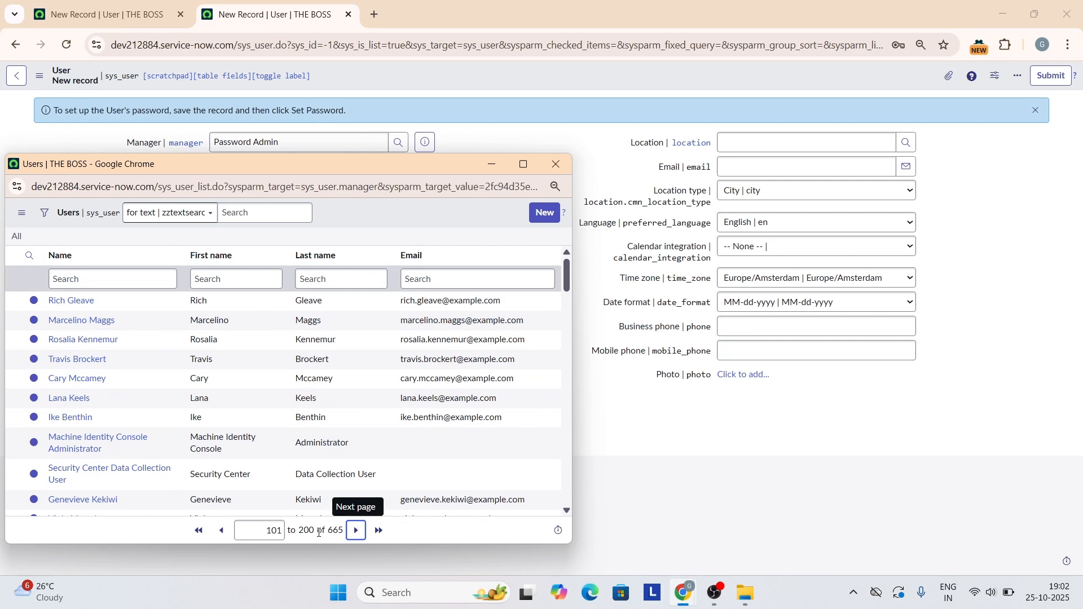
pyautogui.click(357, 532)
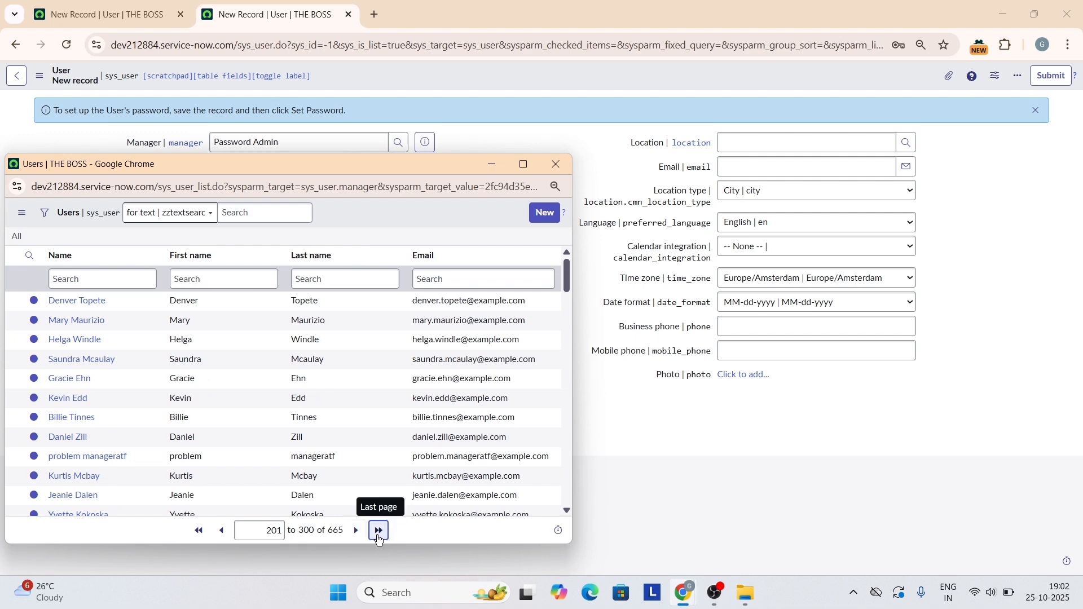
pyautogui.click(379, 539)
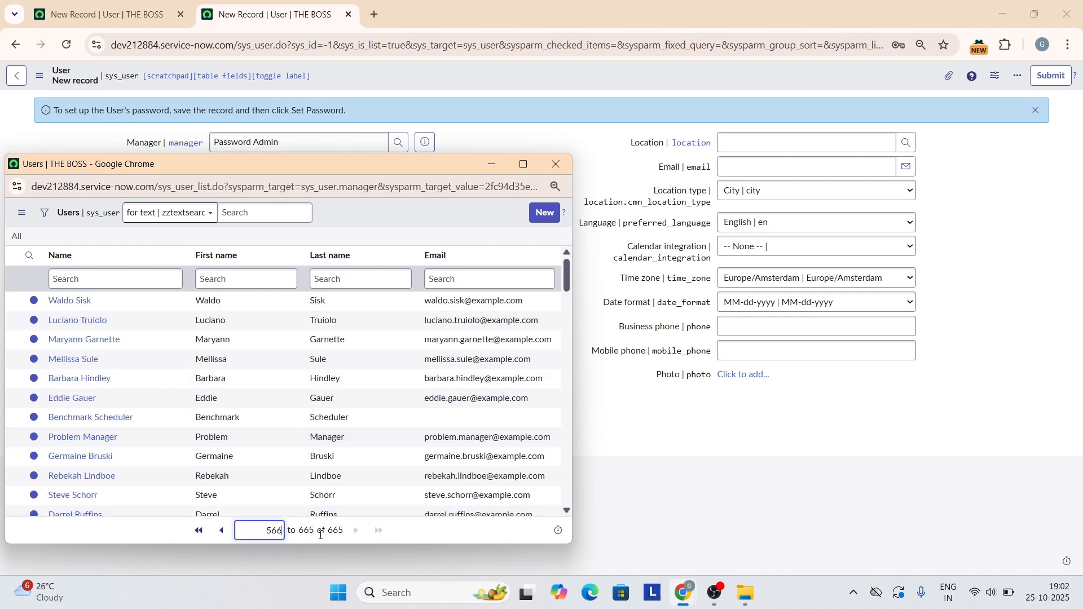
# Choose a different user from the last page of the Manager lookup as the new user's manager.
pyautogui.scroll(-15, 178, 408)
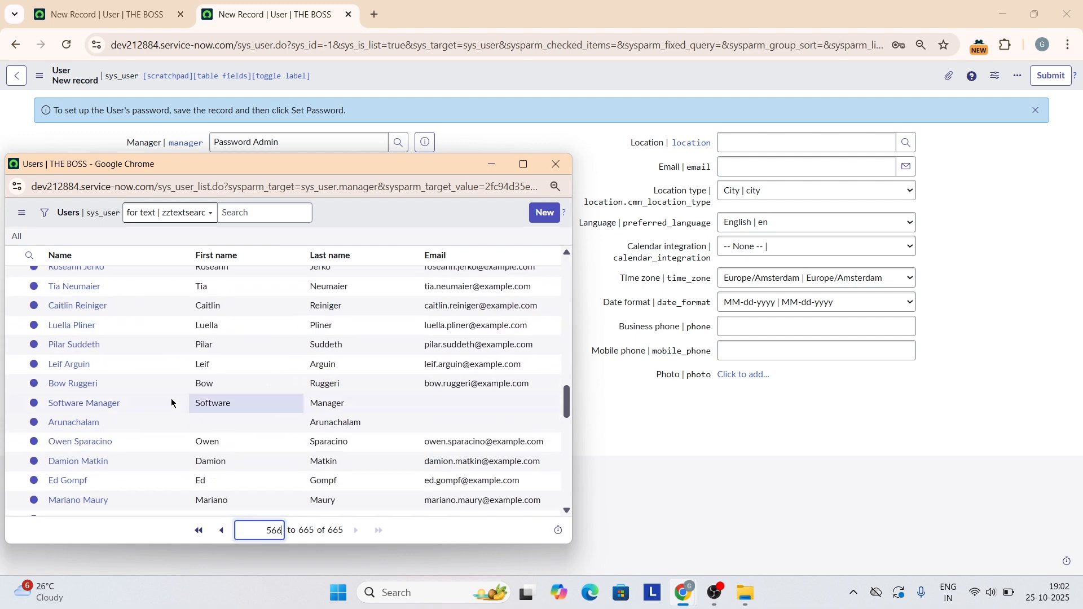
pyautogui.click(84, 325)
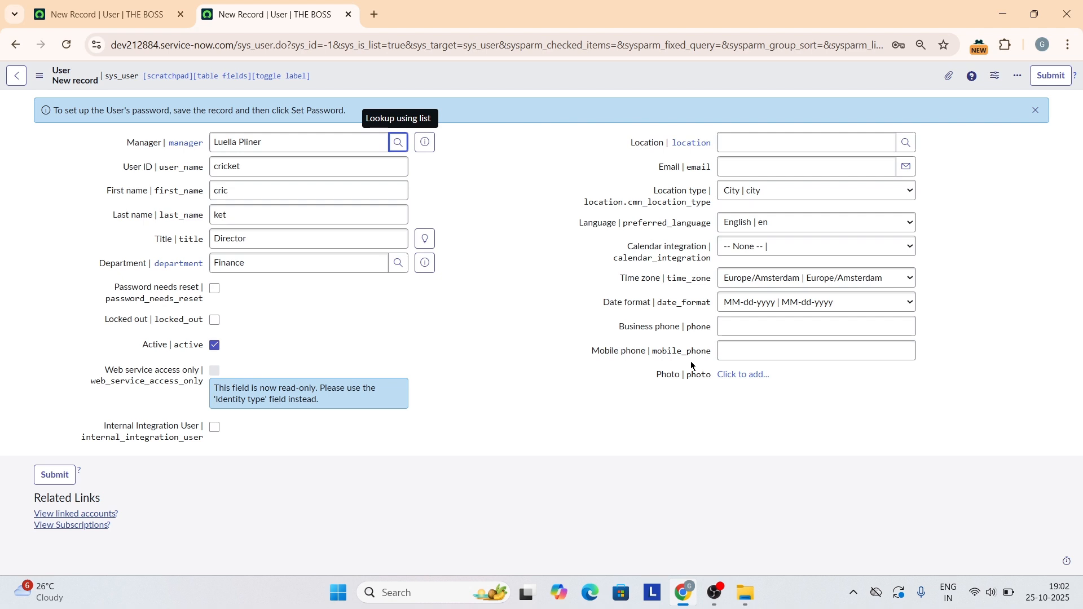
# Add the image servi.jpg from the Downloads folder as the new user's photo.
pyautogui.click(731, 377)
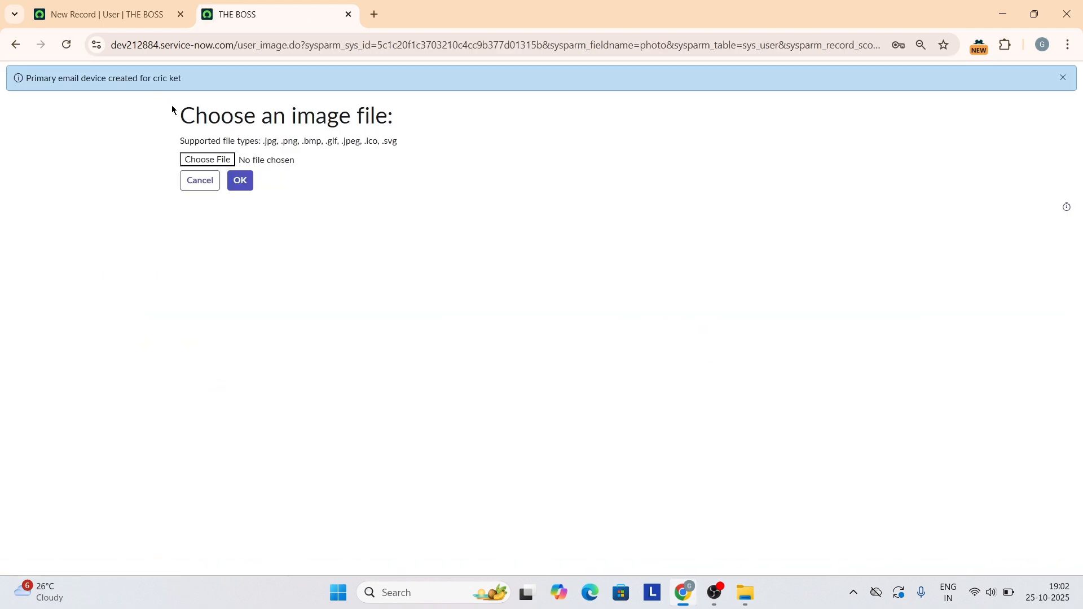
pyautogui.click(230, 157)
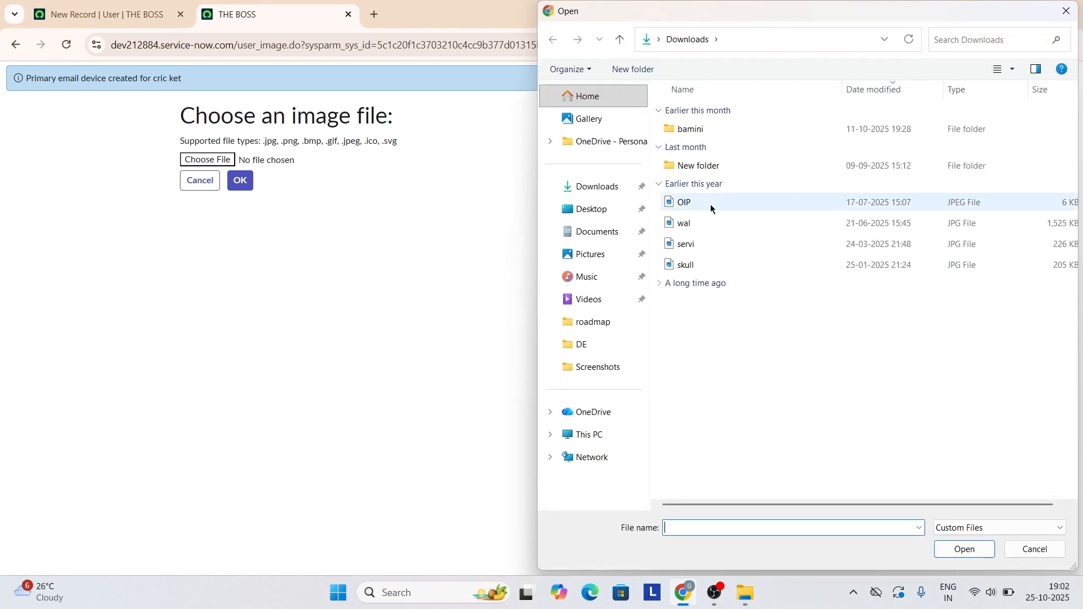
pyautogui.click(730, 246)
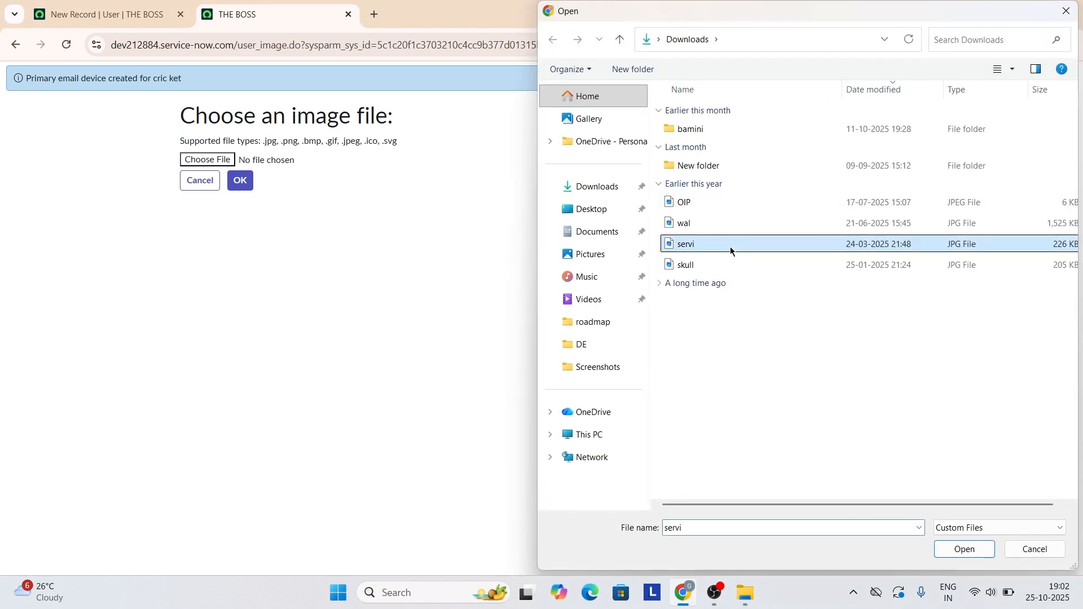
pyautogui.click(964, 547)
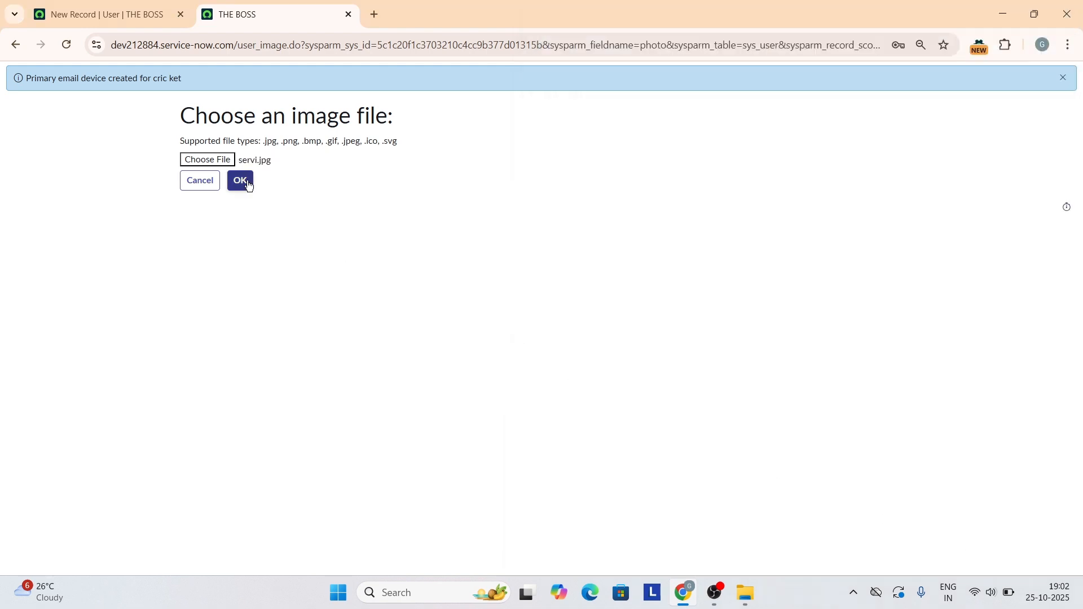
pyautogui.click(249, 185)
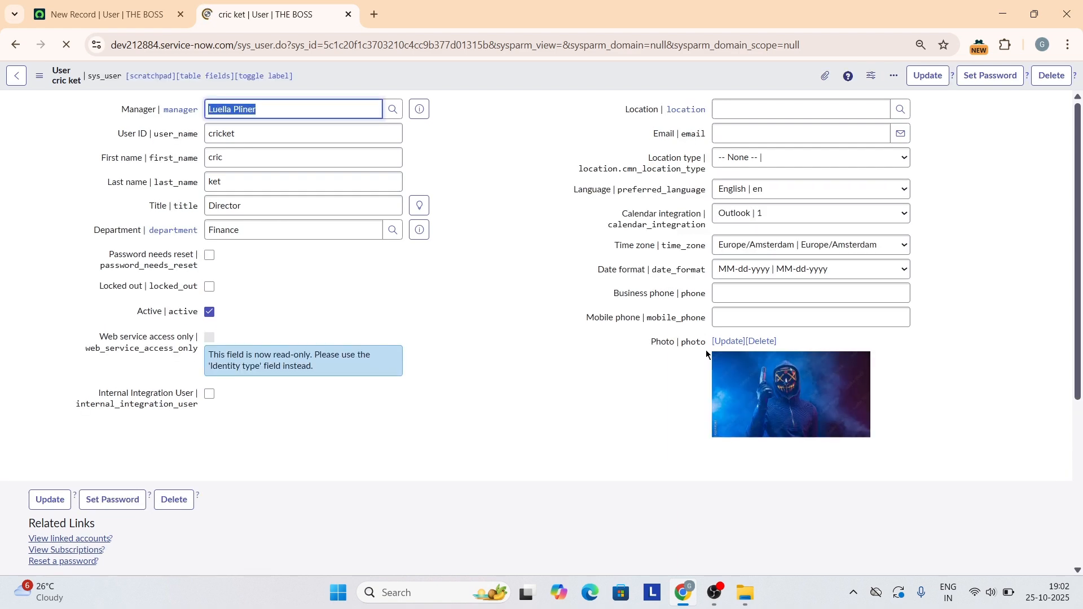
# Inspect the uploaded photo on the user form and save the record with Update.
pyautogui.scroll(-2, 799, 377)
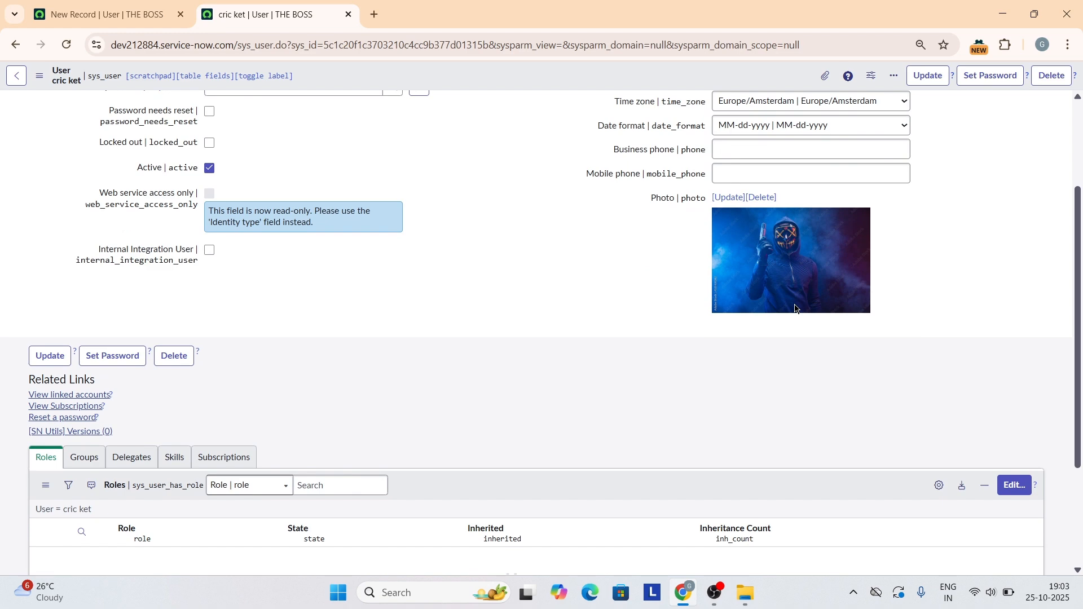
pyautogui.keyDown('ctrl'); pyautogui.scroll(3, 796, 308); pyautogui.keyUp('ctrl')
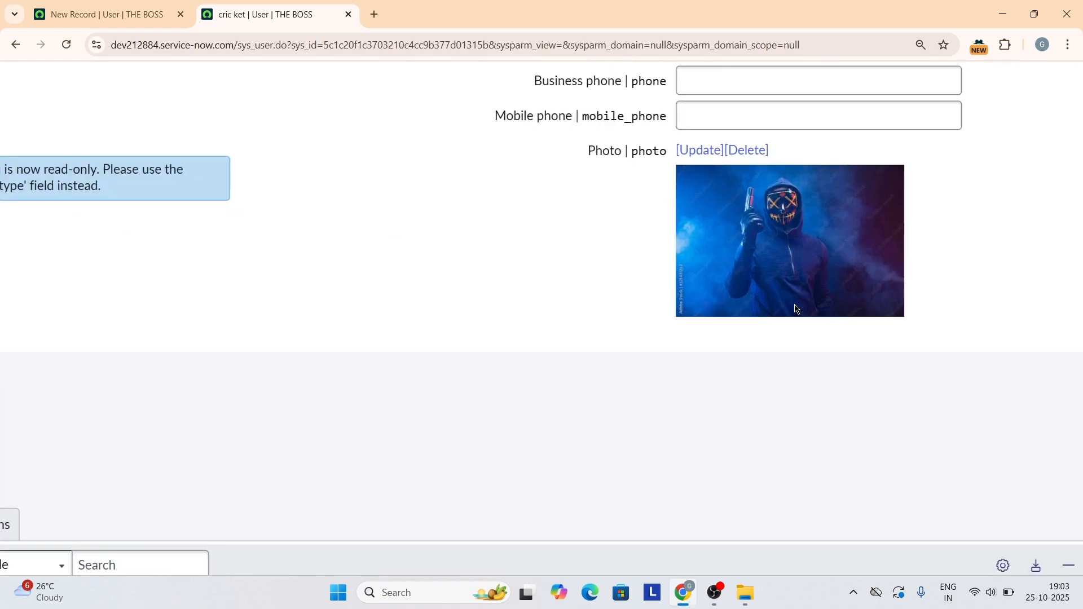
pyautogui.keyDown('ctrl'); pyautogui.scroll(-3, 795, 308); pyautogui.keyUp('ctrl')
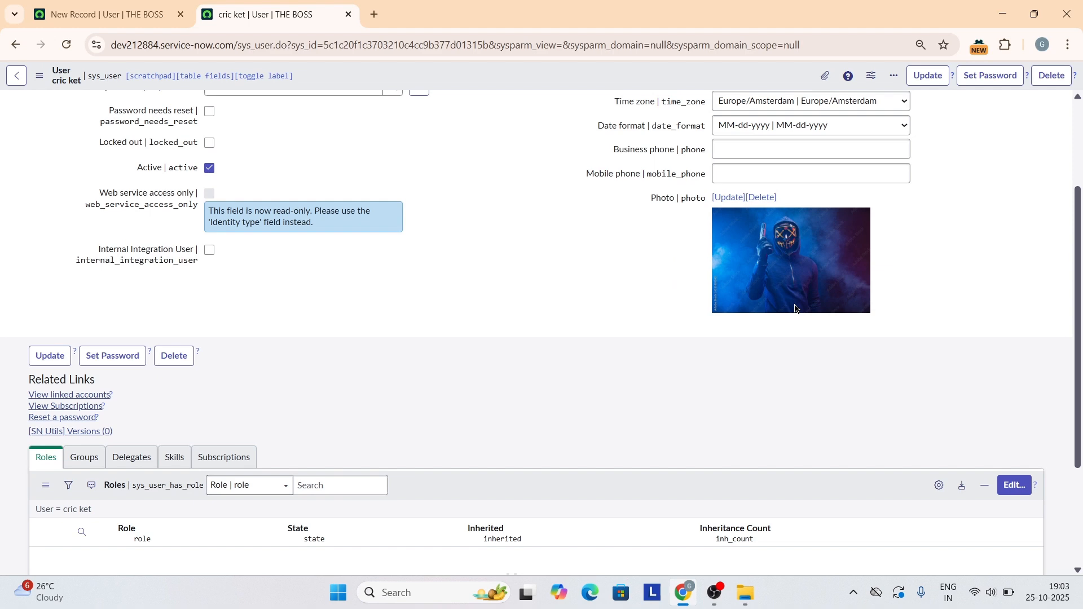
pyautogui.scroll(2, 795, 309)
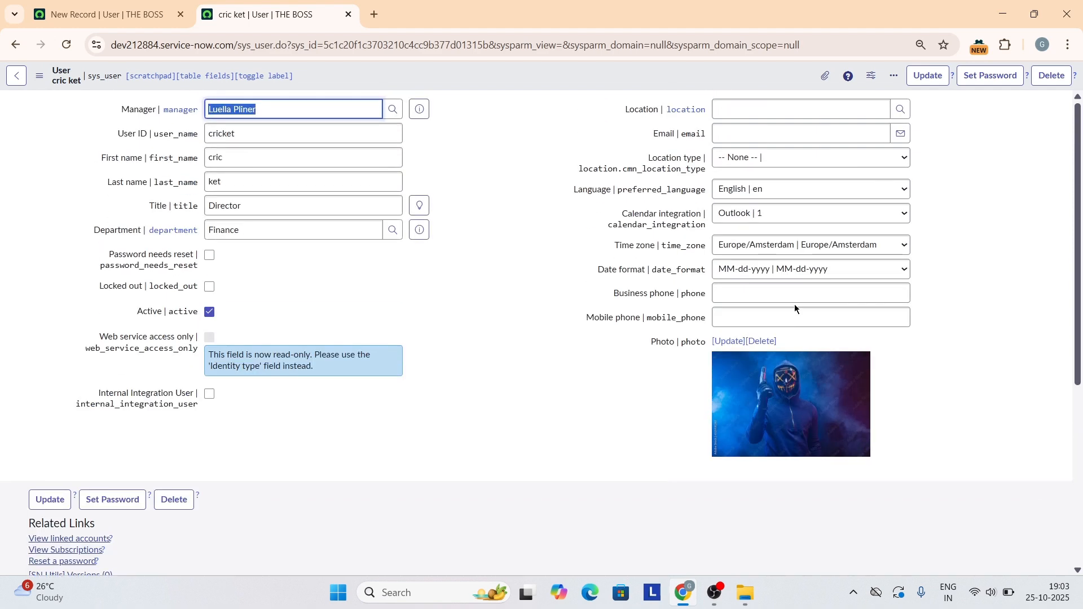
pyautogui.click(927, 76)
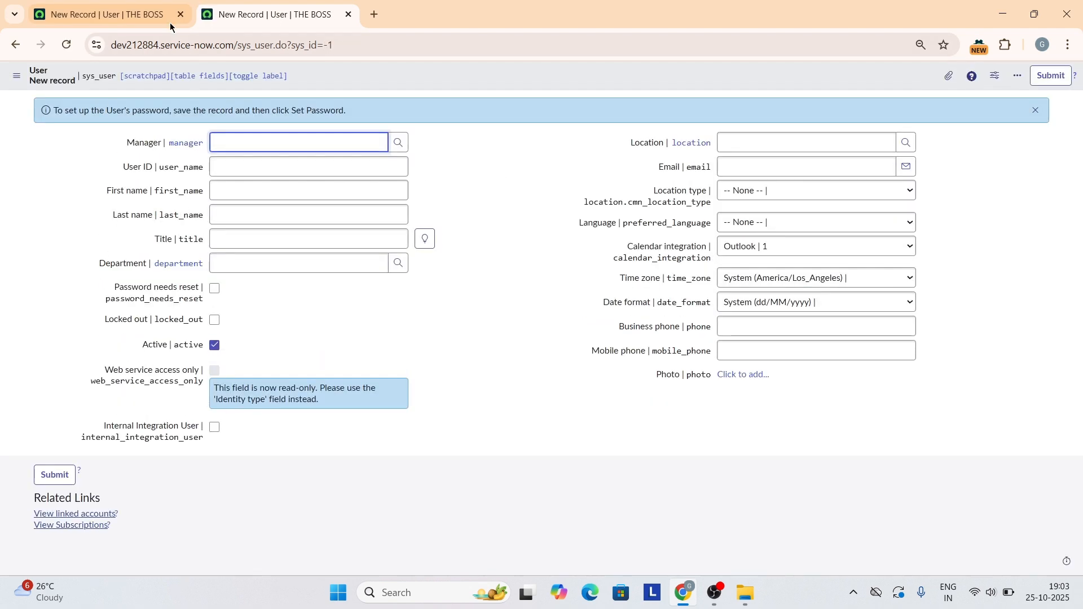
# Return to the other ServiceNow browser tab, filter the navigator for users and open the sys_user Users list.
pyautogui.click(148, 13)
pyautogui.click(75, 80)
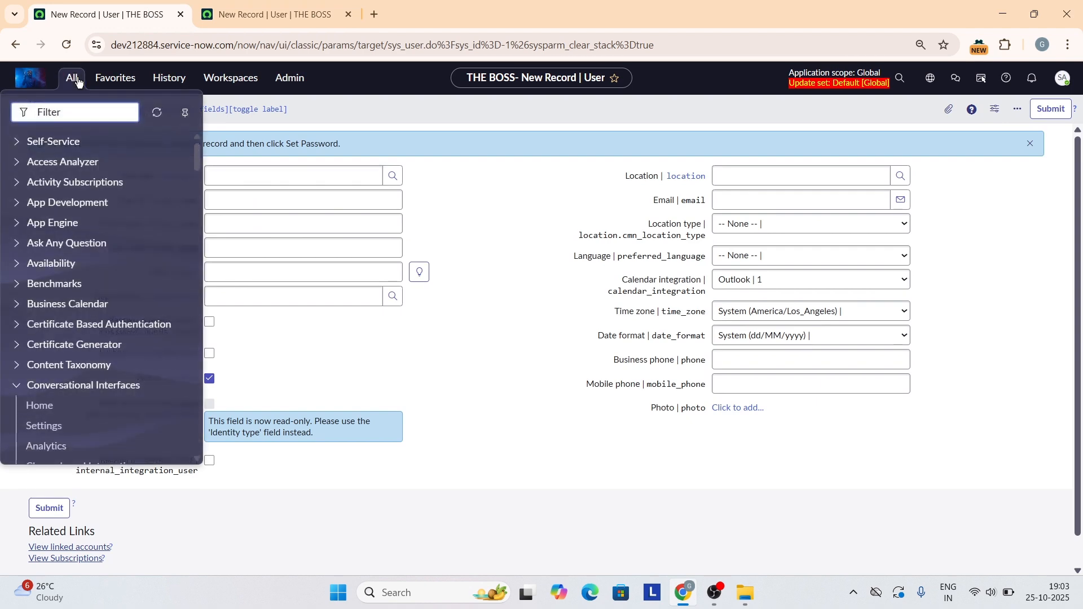
pyautogui.write('users')
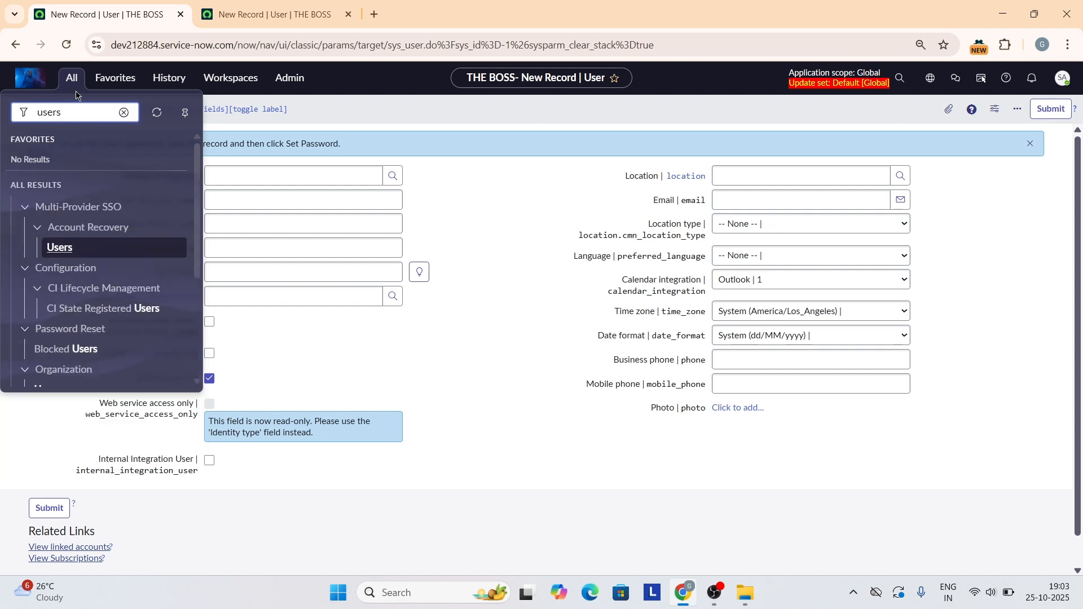
pyautogui.scroll(-10, 93, 248)
pyautogui.click(109, 209)
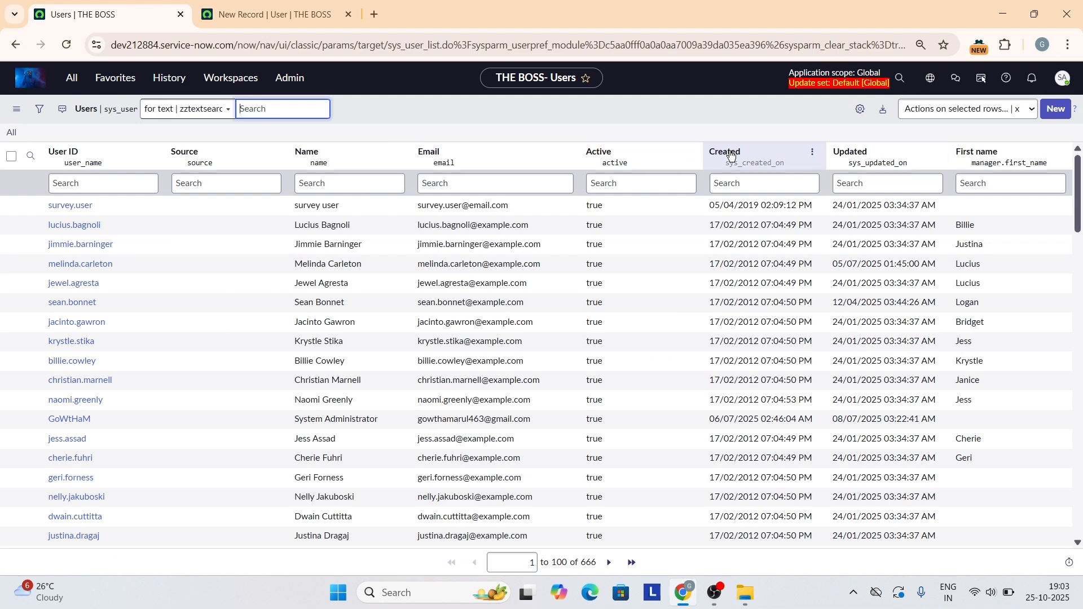
# Sort the Users list by the Created date with the newest records first.
pyautogui.moveTo(724, 207)
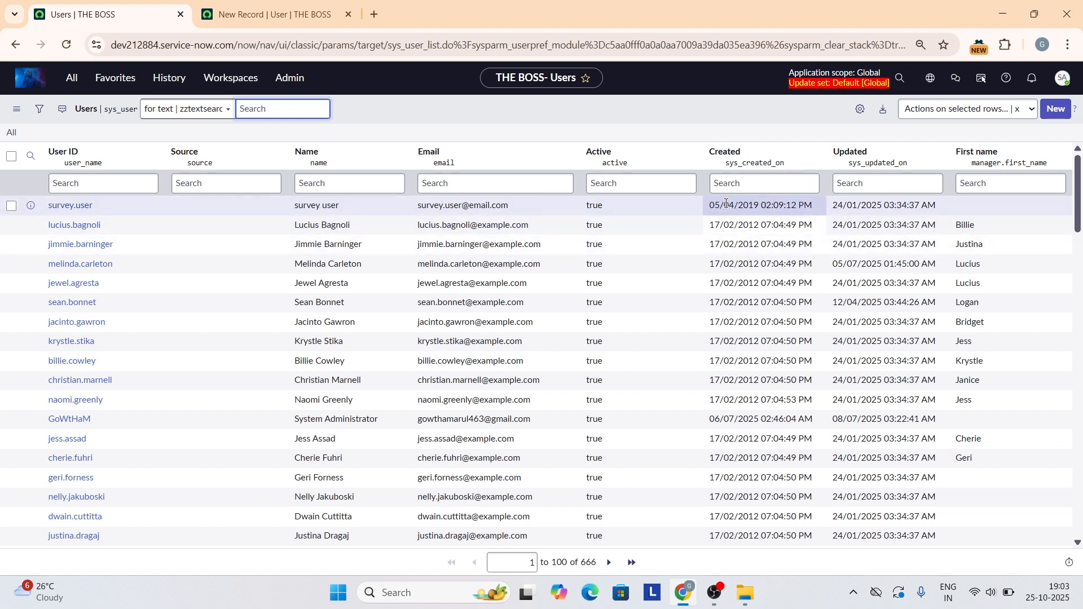
pyautogui.moveTo(1063, 603)
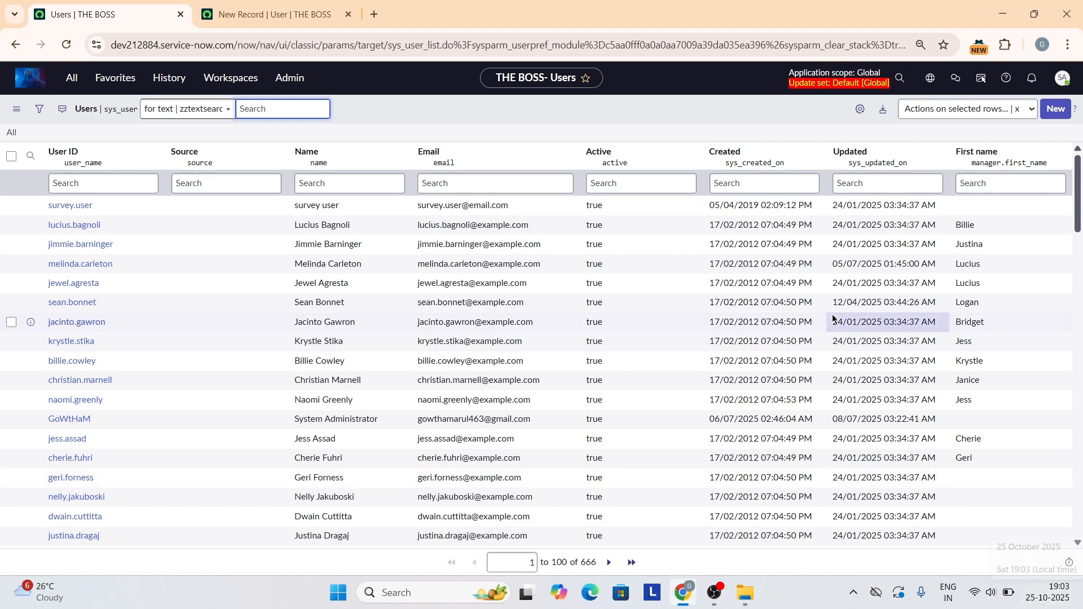
pyautogui.doubleClick(731, 152)
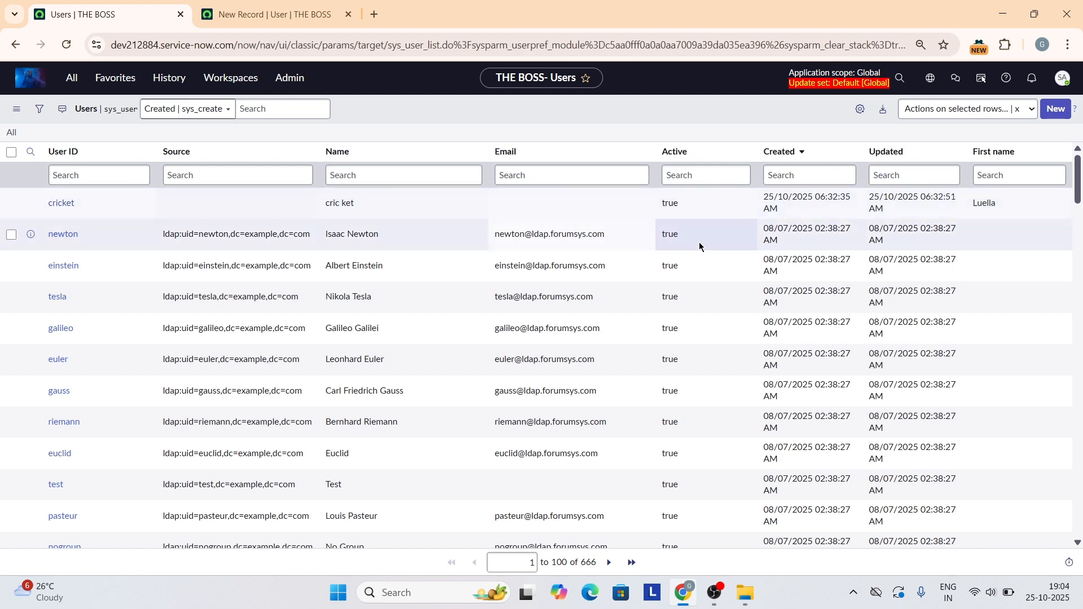
# Switch the Created sort order to oldest first and back to newest first.
pyautogui.doubleClick(776, 151)
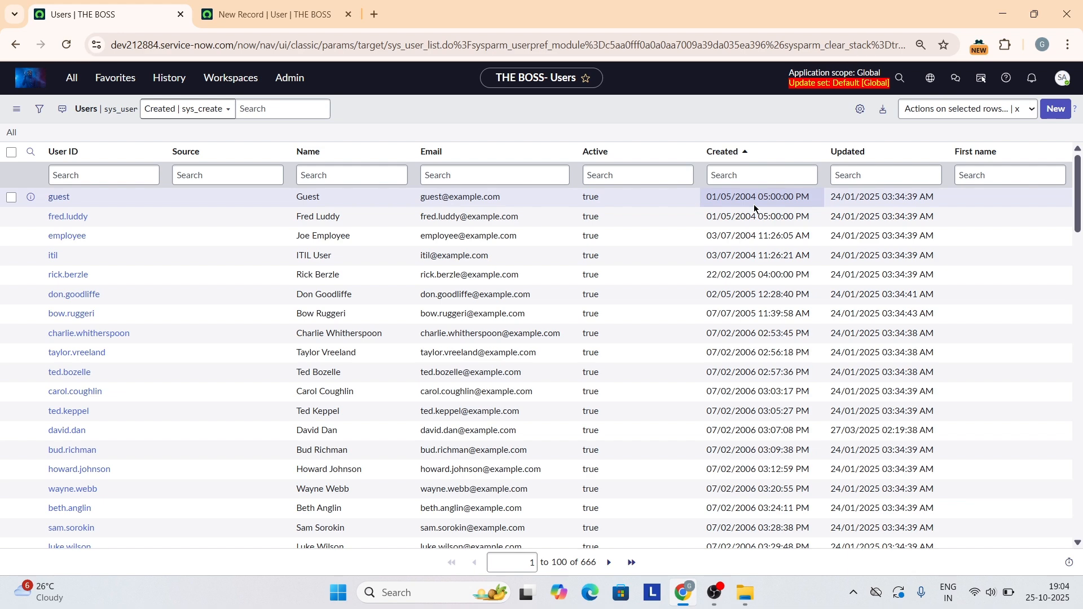
pyautogui.doubleClick(725, 150)
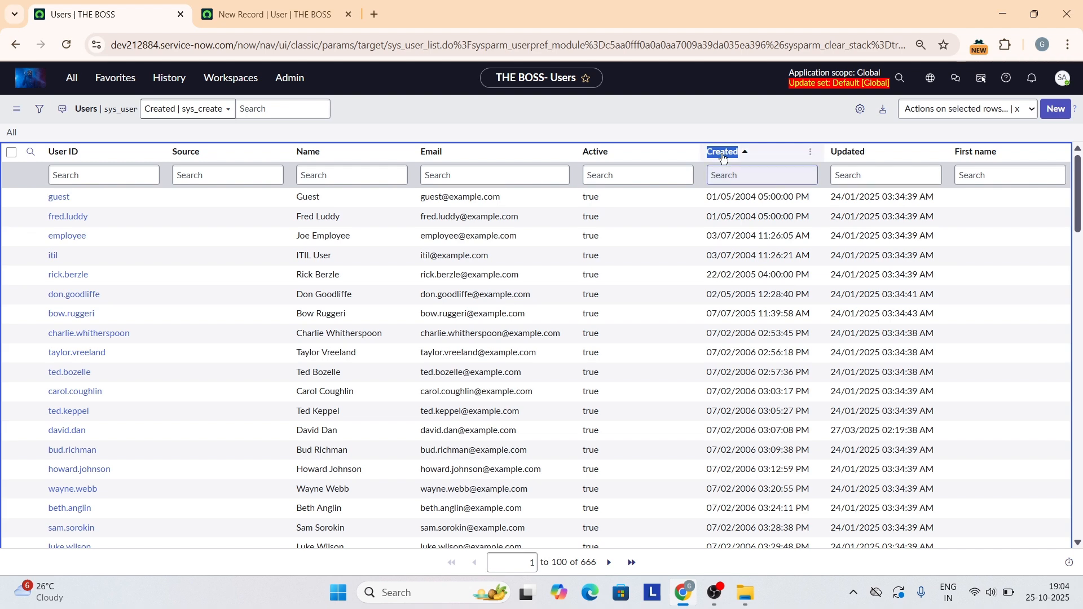
pyautogui.click(722, 155)
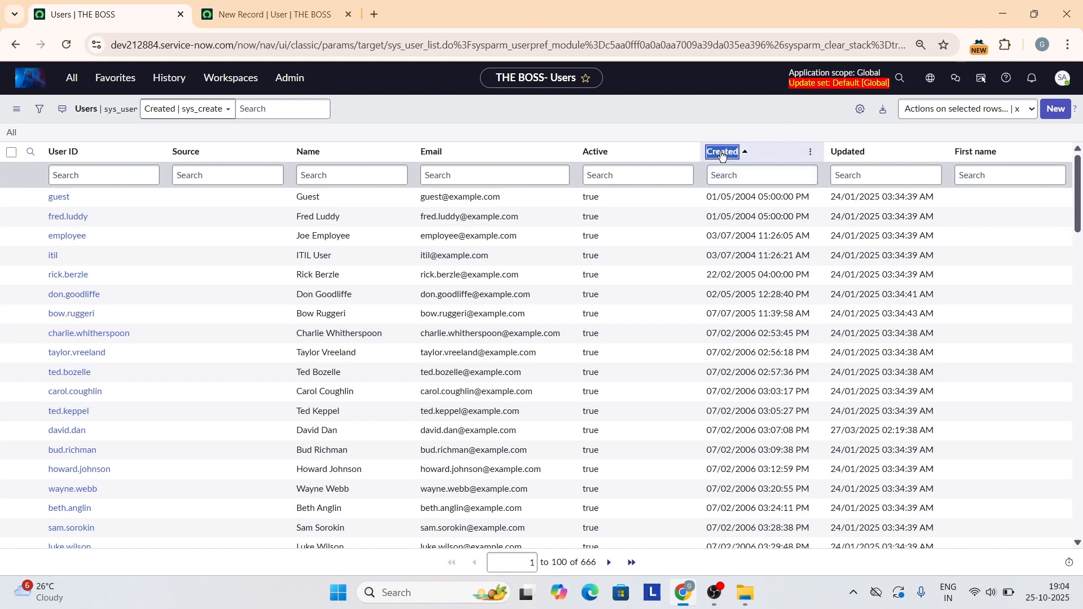
pyautogui.click(764, 154)
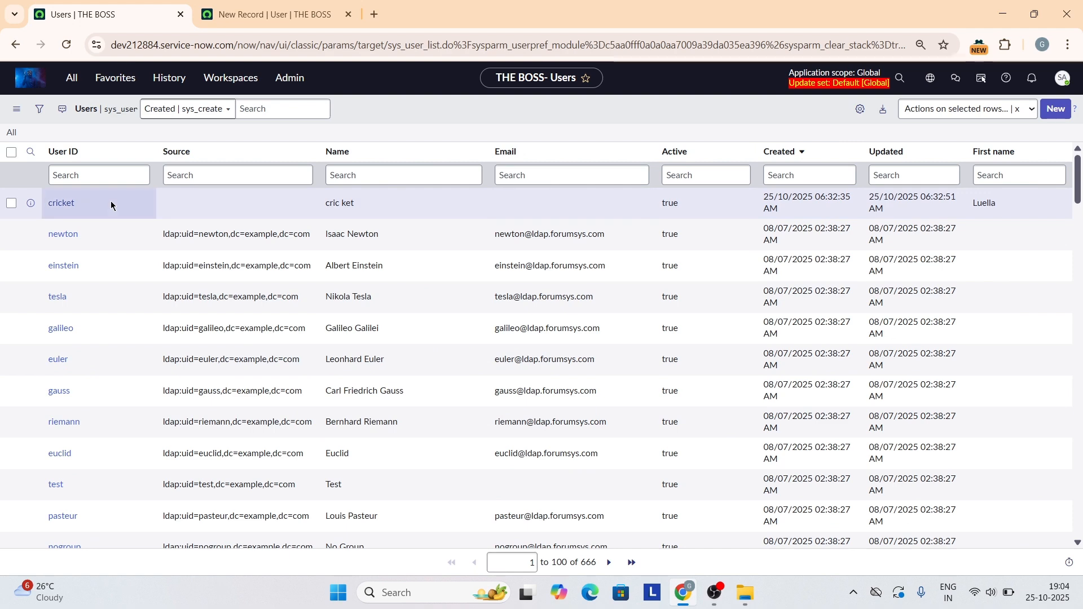
# Apply Sort (a to z) to the Created column, followed by Sort (z to a), using the column options.
pyautogui.click(849, 152)
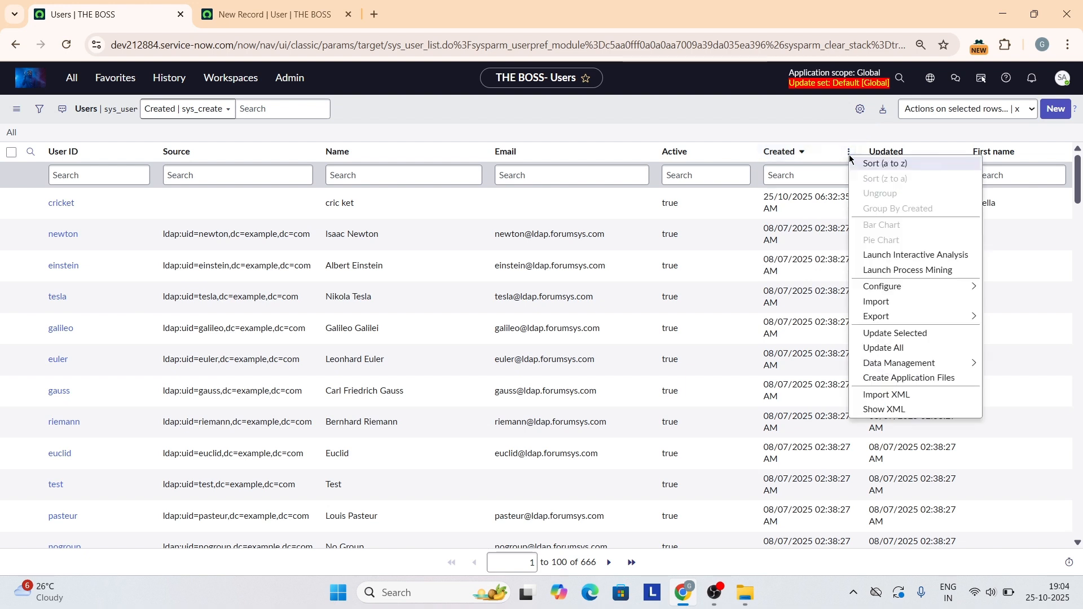
pyautogui.click(915, 167)
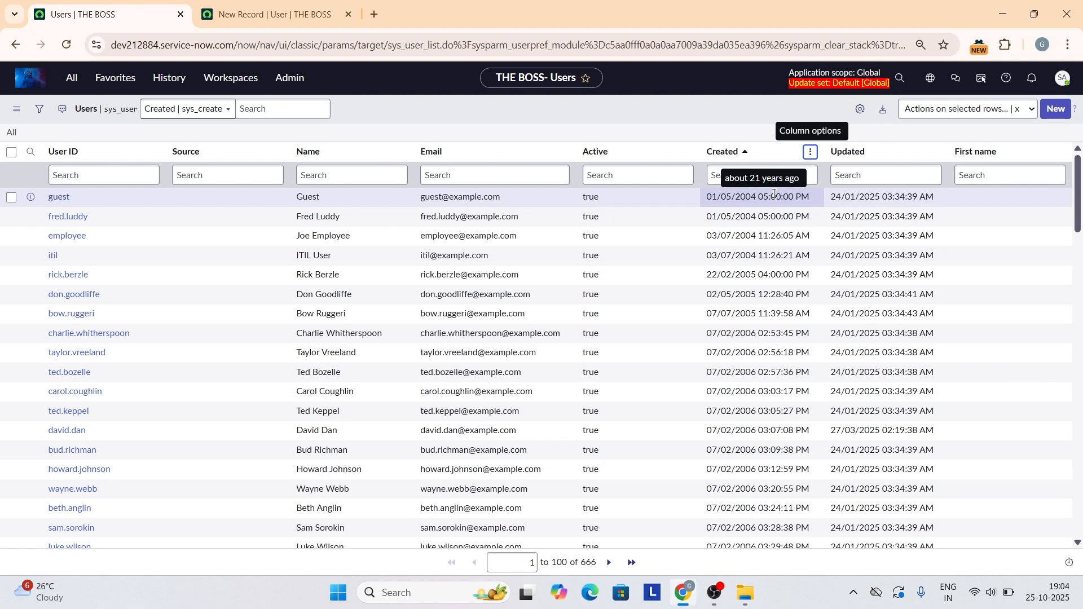
pyautogui.click(811, 152)
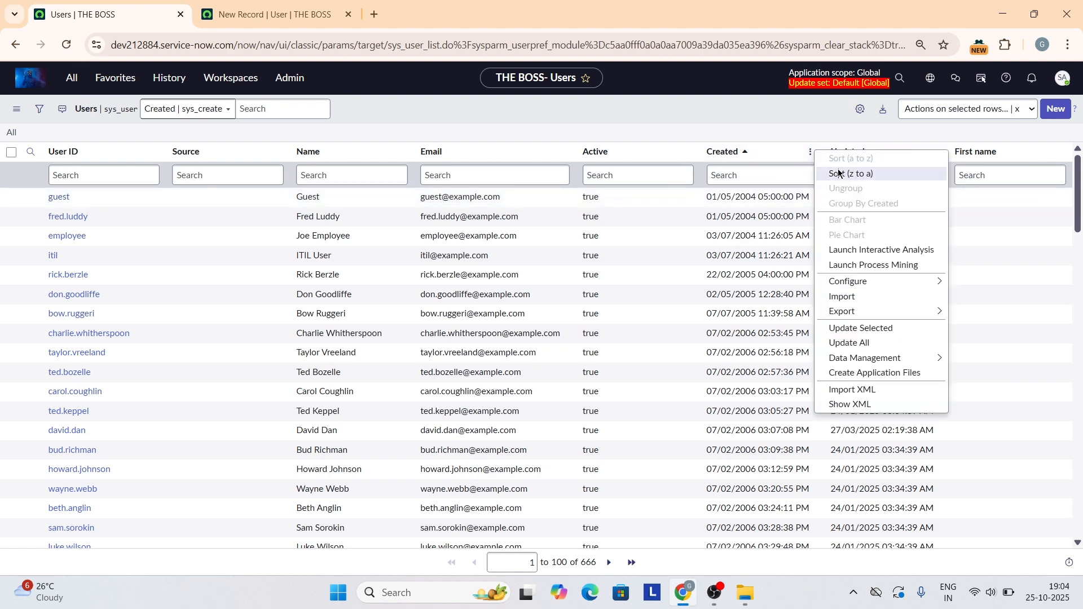
pyautogui.press('Escape')
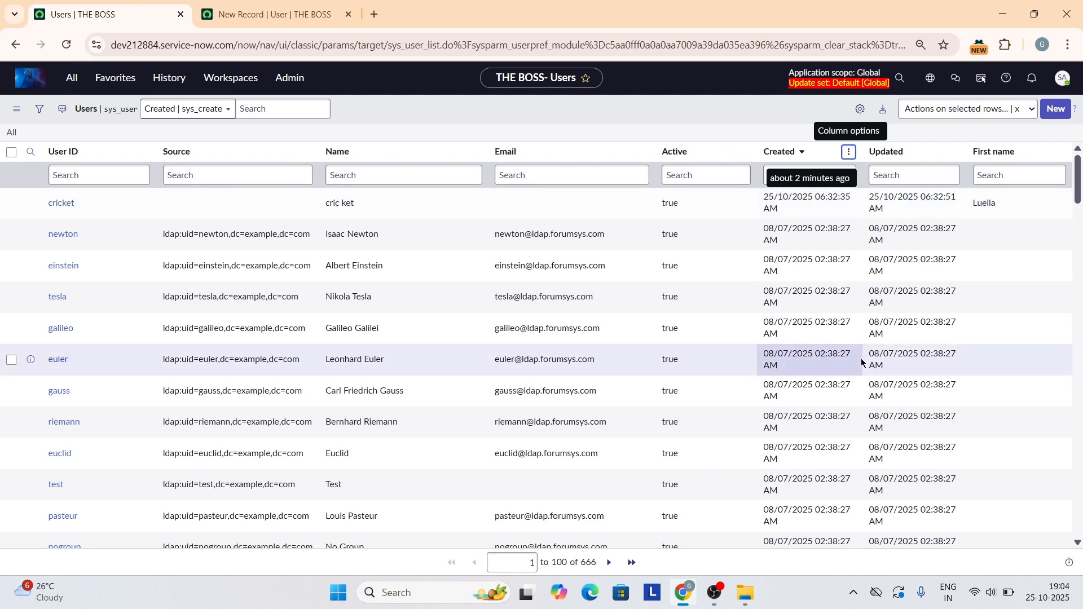
pyautogui.scroll(-10, 863, 362)
pyautogui.scroll(10, 863, 362)
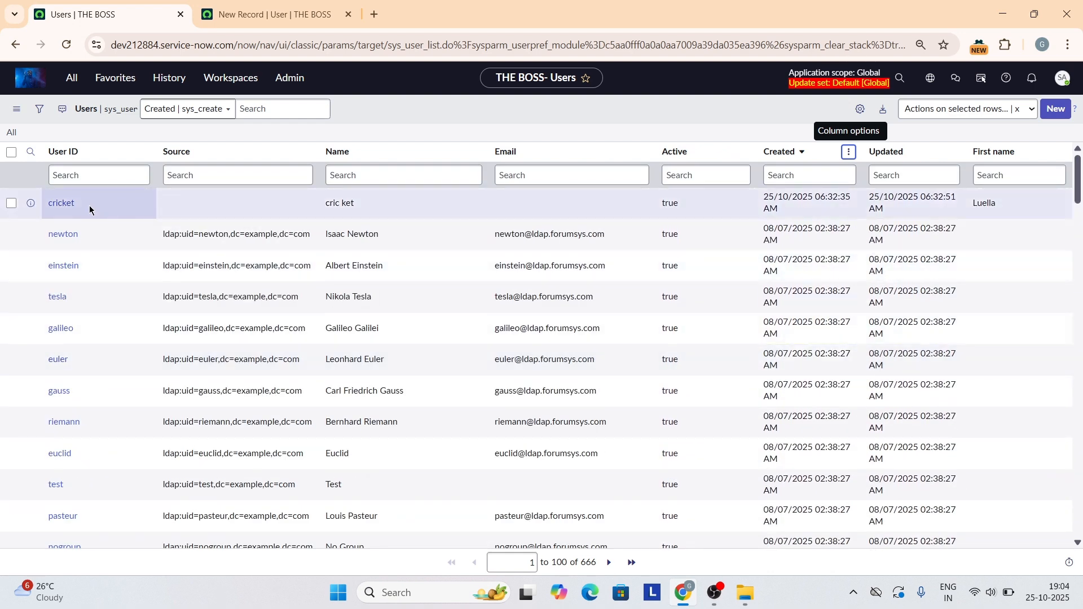
pyautogui.click(861, 110)
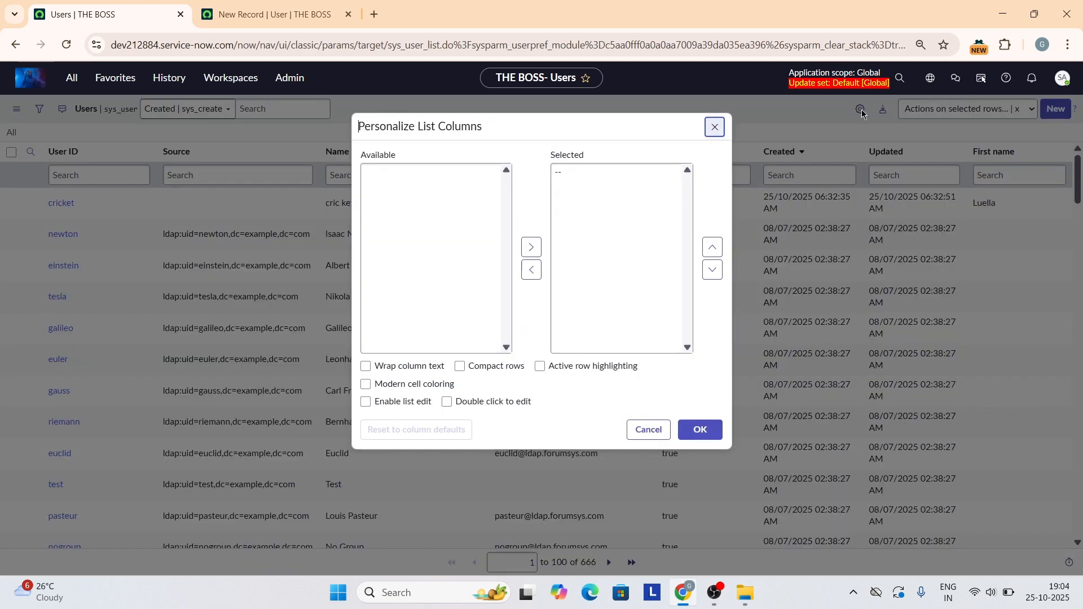
pyautogui.scroll(-5, 418, 309)
pyautogui.scroll(-2, 419, 309)
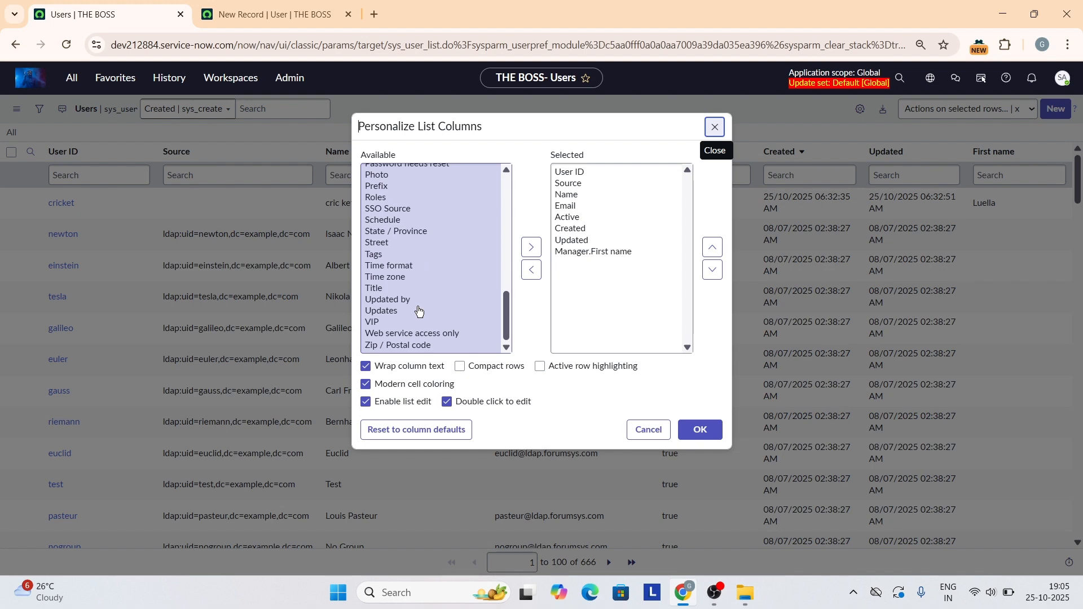
pyautogui.scroll(1, 416, 309)
pyautogui.click(403, 227)
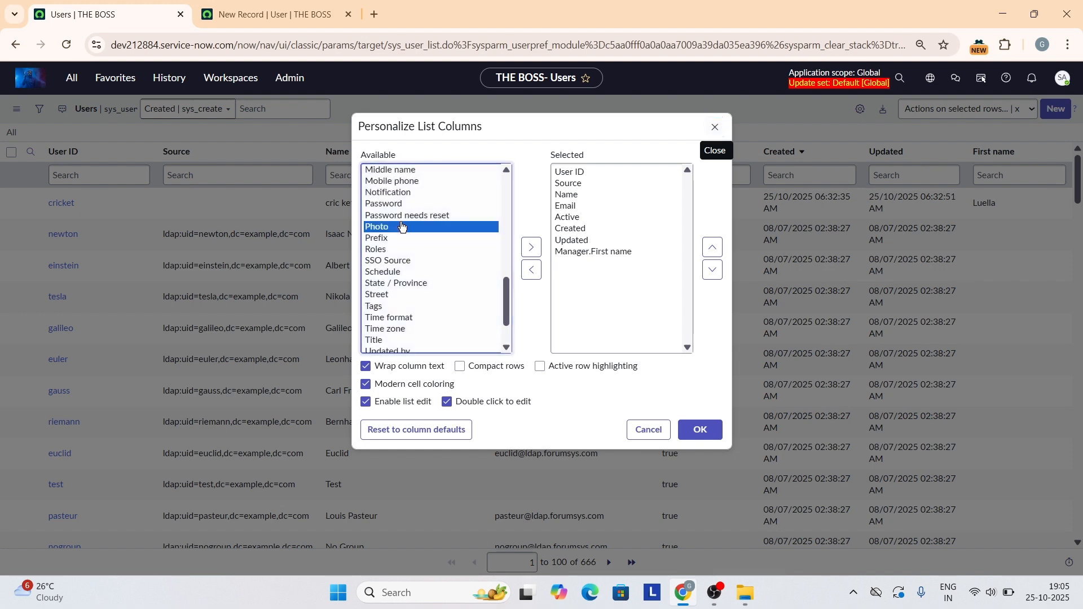
pyautogui.click(714, 127)
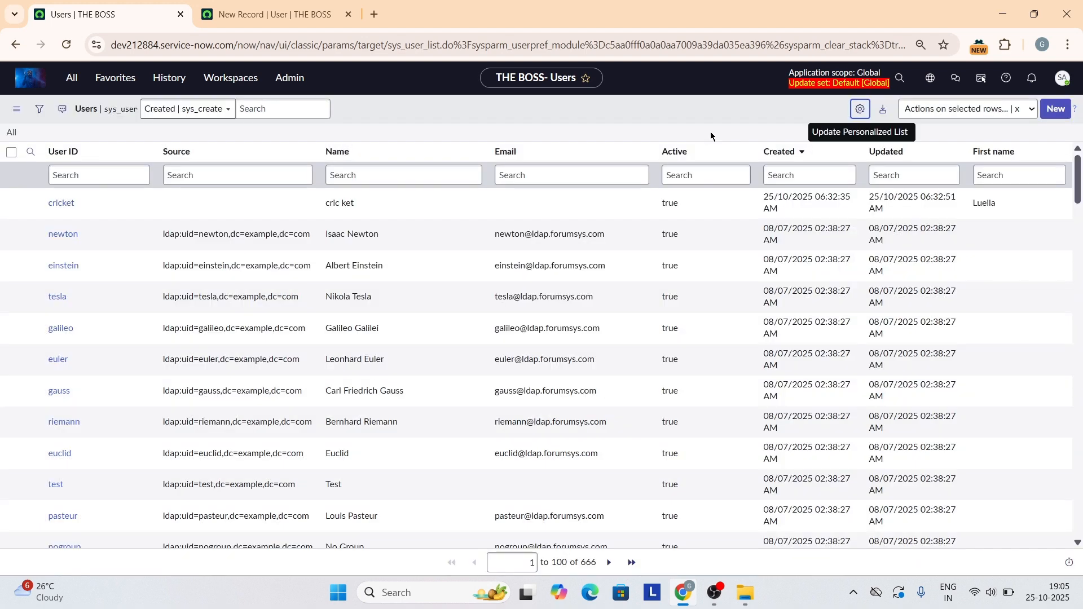
# Open the list column personalization for the Users list and add Manager to the selected columns.
pyautogui.click(861, 110)
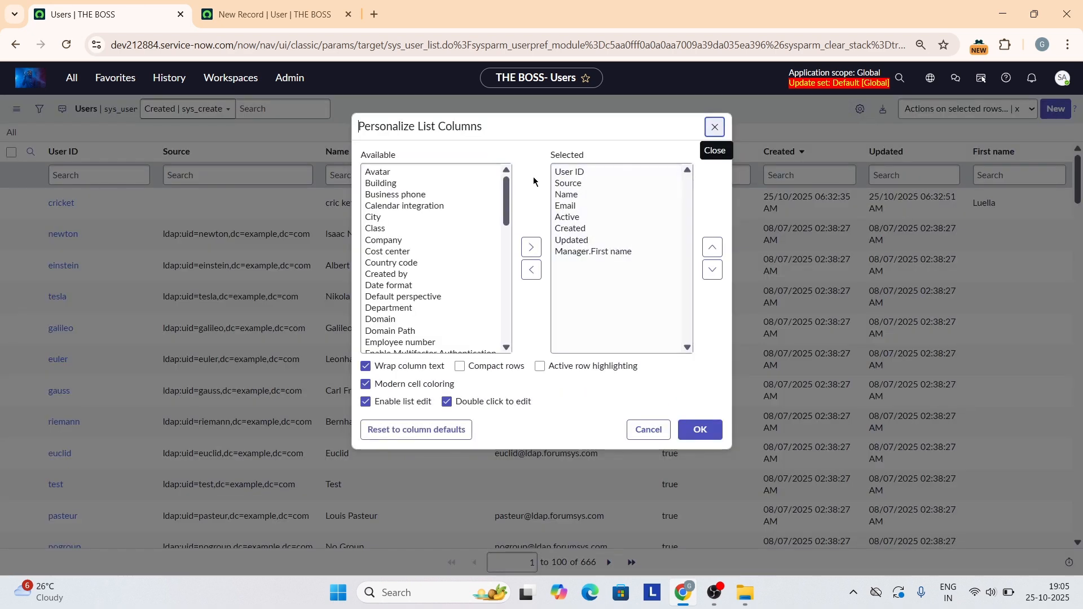
pyautogui.scroll(-10, 435, 194)
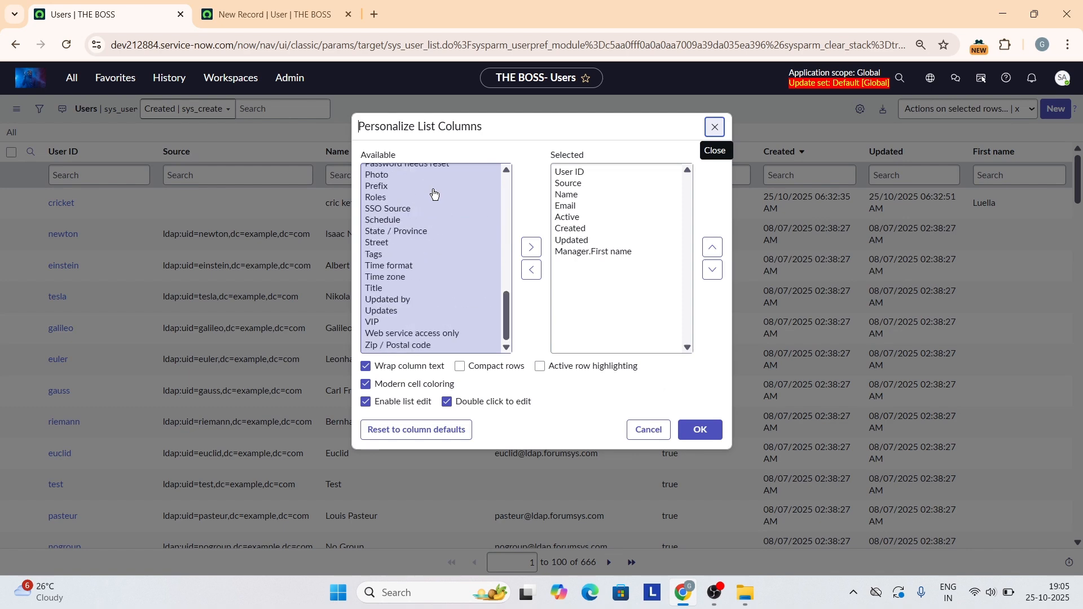
pyautogui.scroll(10, 434, 194)
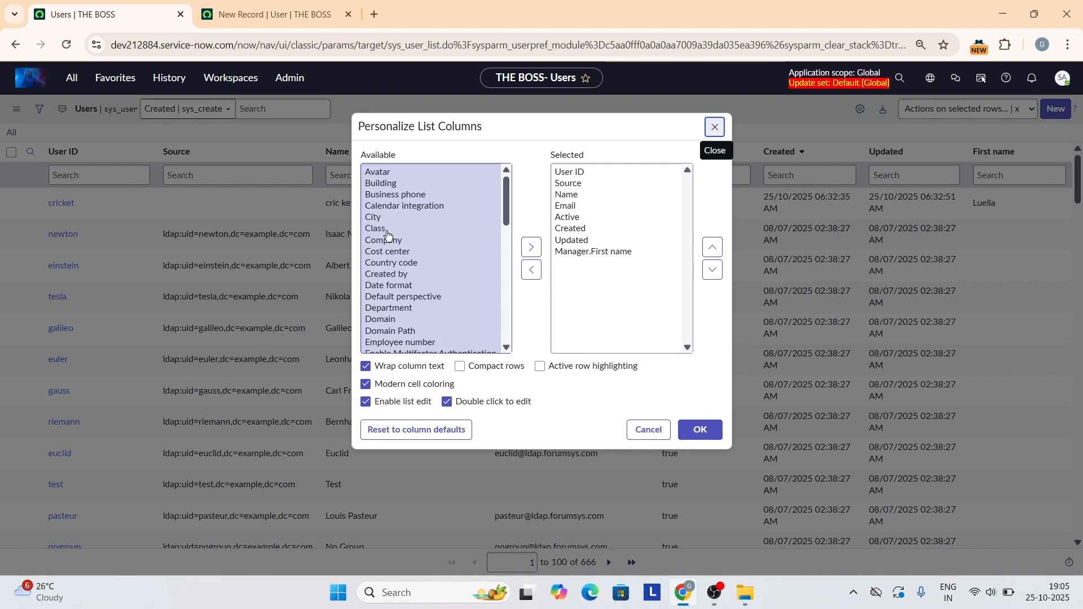
pyautogui.scroll(-1, 388, 236)
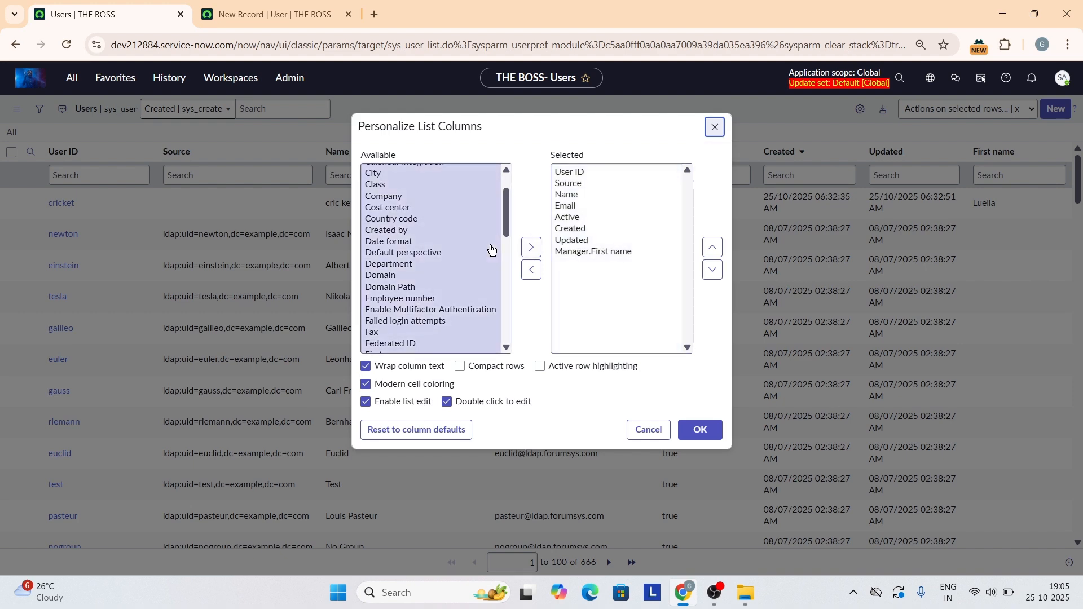
pyautogui.scroll(-5, 491, 249)
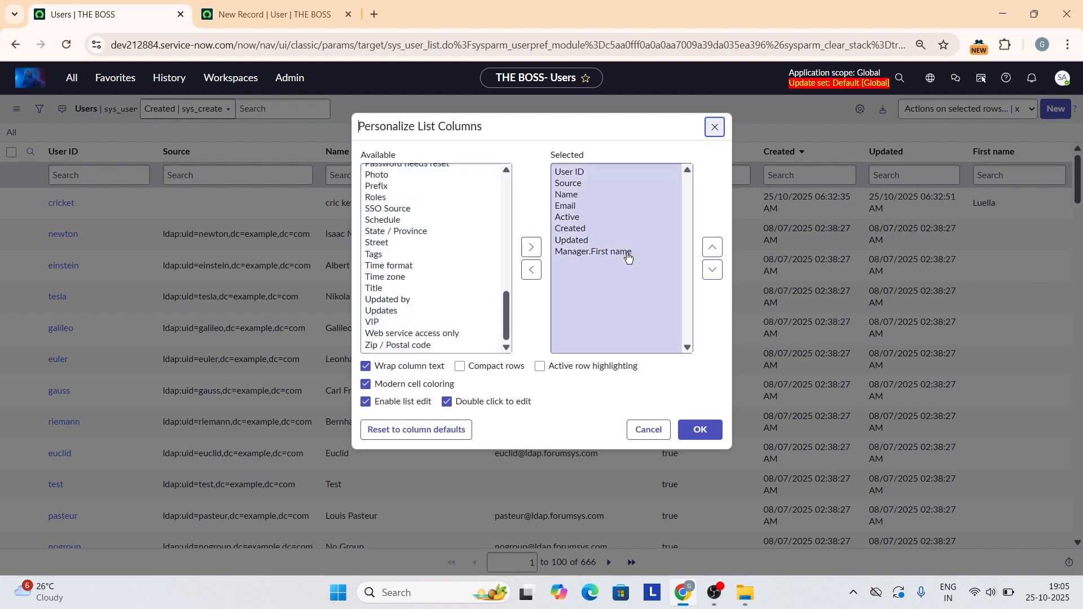
pyautogui.scroll(3, 396, 243)
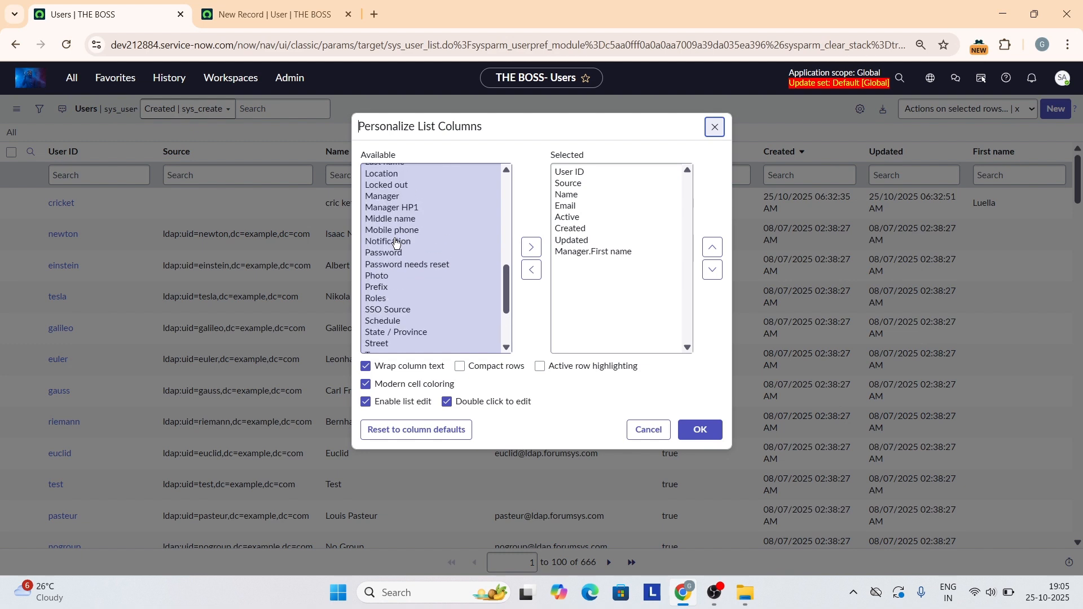
pyautogui.scroll(3, 396, 242)
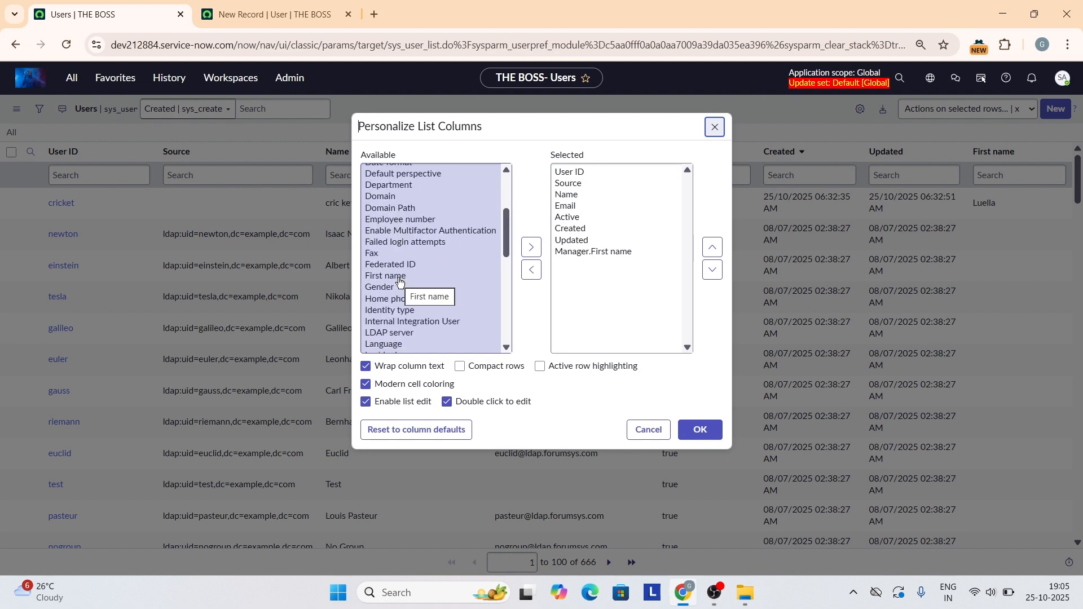
pyautogui.scroll(-5, 399, 281)
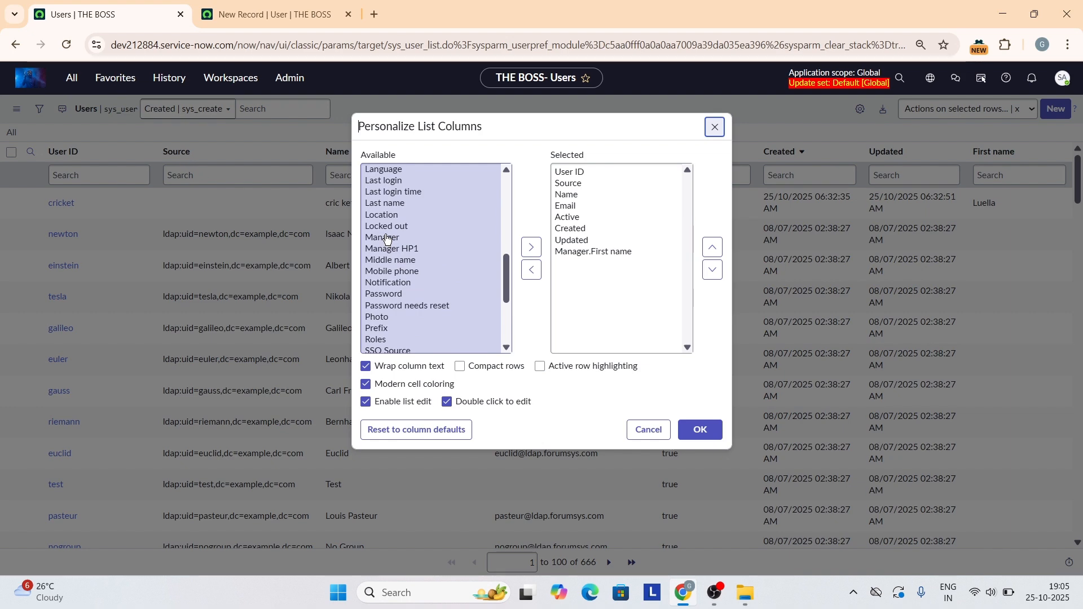
pyautogui.click(386, 237)
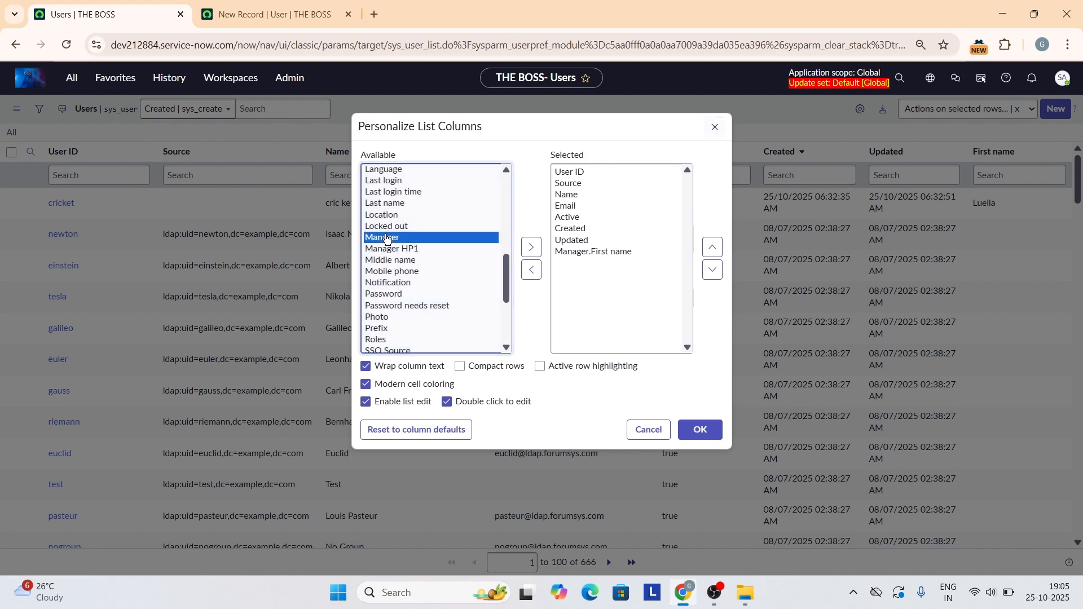
pyautogui.click(535, 249)
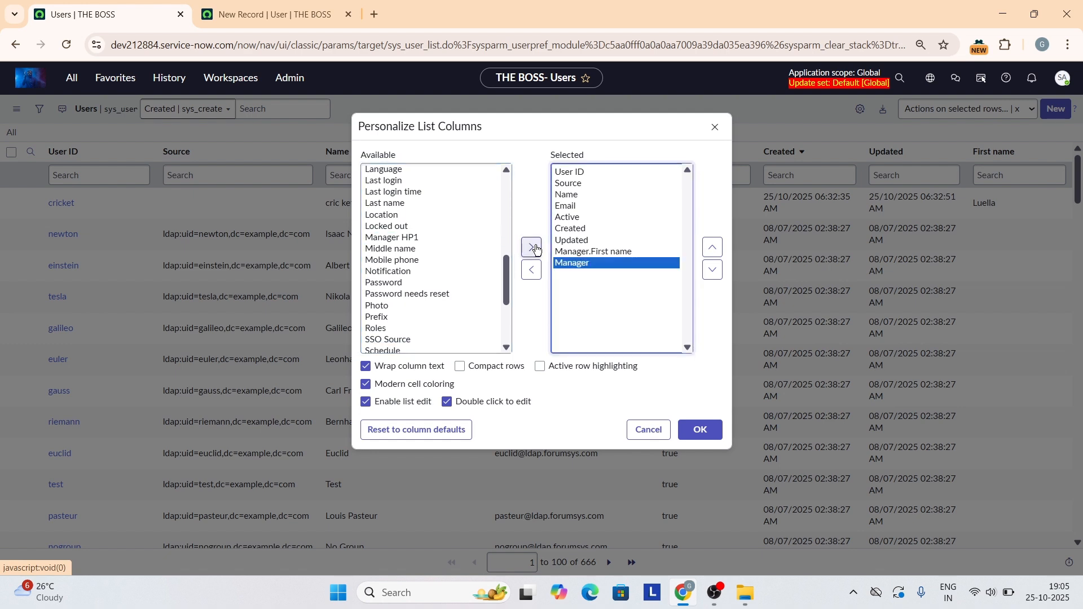
# Remove Manager.First name from the selected columns, add it back, and remove it again.
pyautogui.click(595, 253)
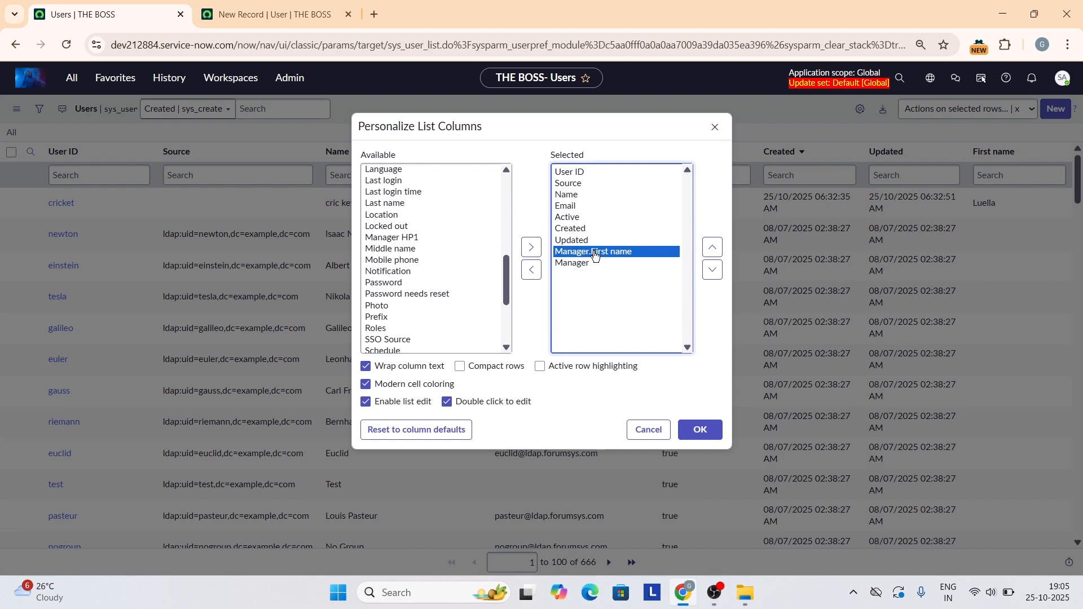
pyautogui.click(532, 270)
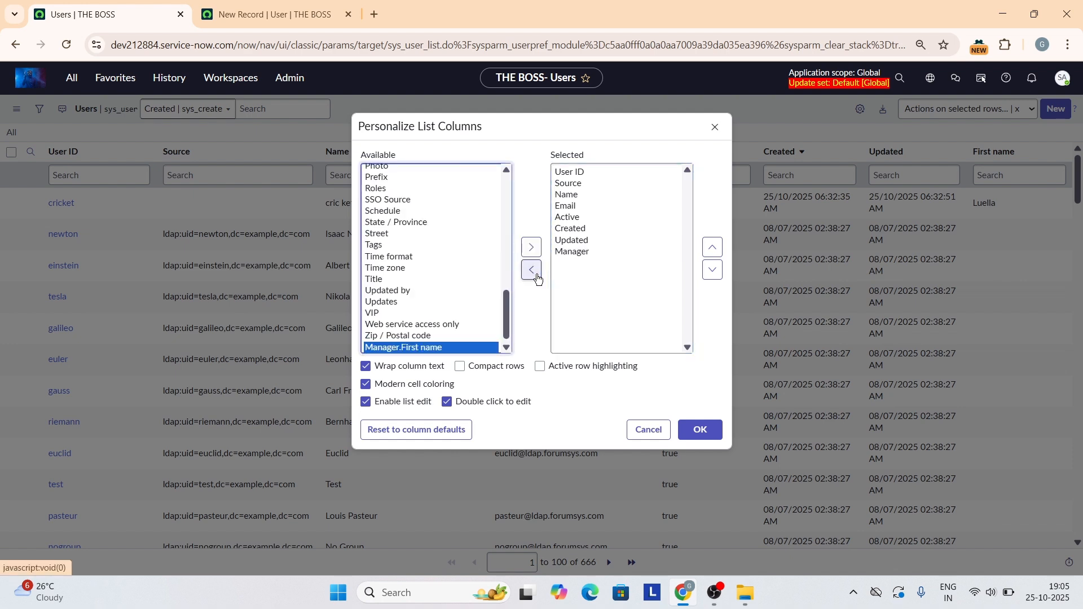
pyautogui.click(641, 285)
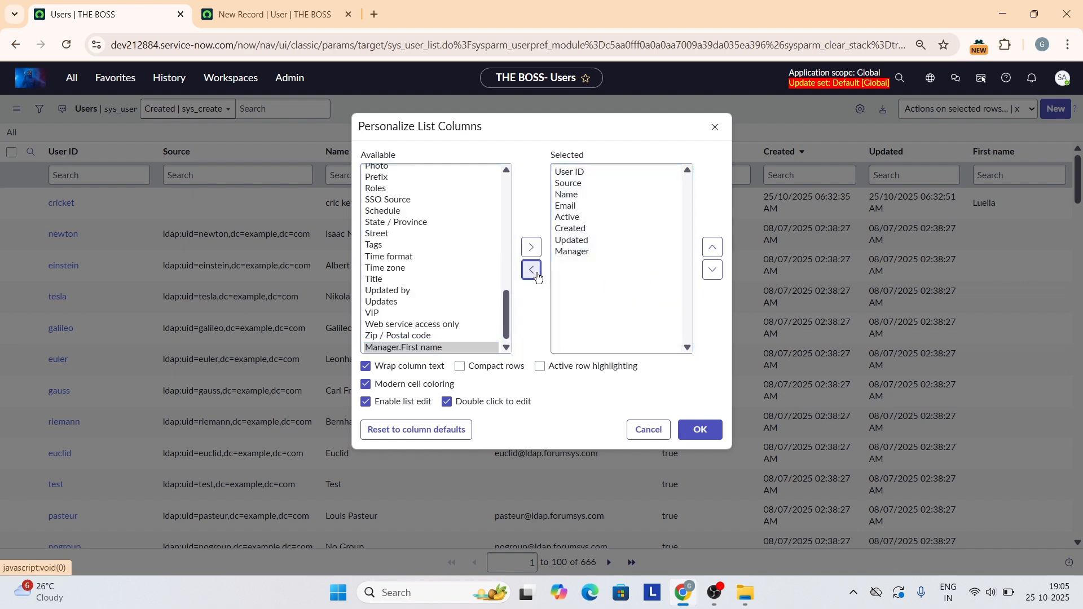
pyautogui.click(533, 250)
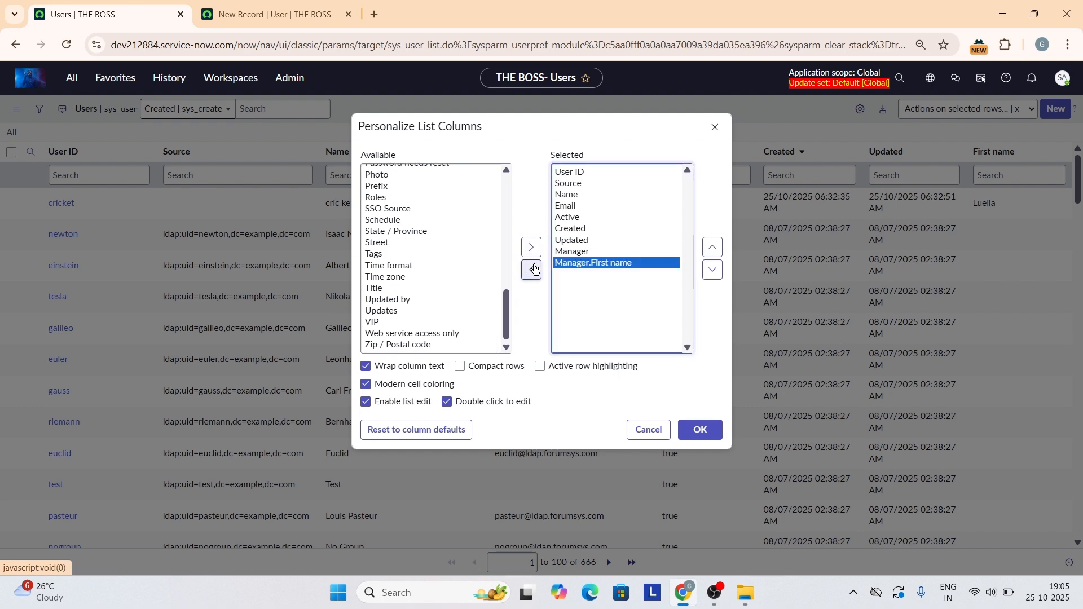
pyautogui.click(532, 271)
# Add Photo to the selected columns and apply the personalized column layout to the Users list.
pyautogui.scroll(2, 479, 276)
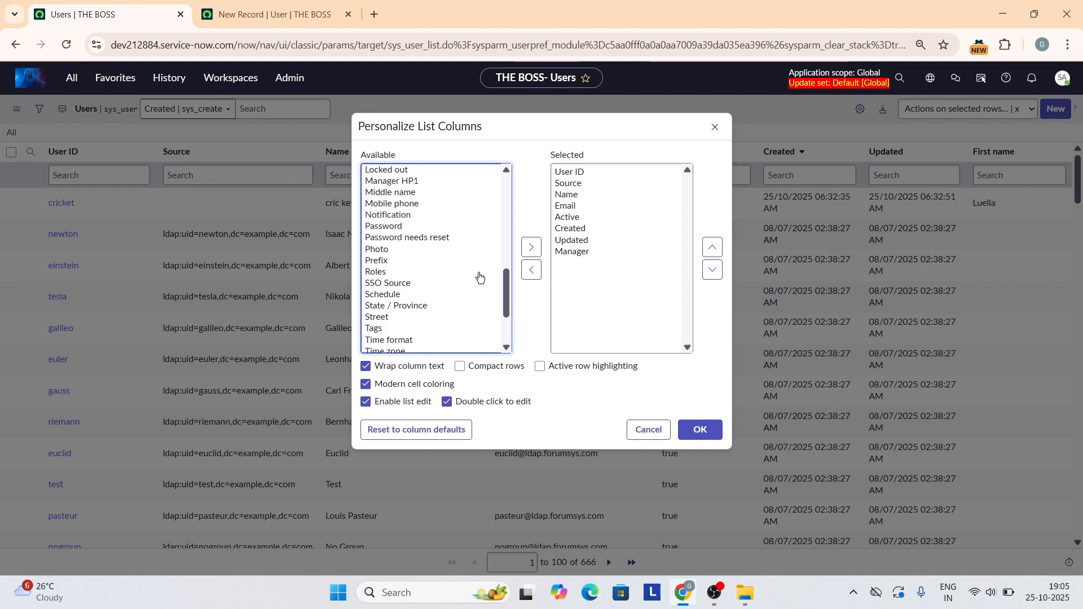
pyautogui.scroll(2, 457, 241)
pyautogui.scroll(2, 457, 242)
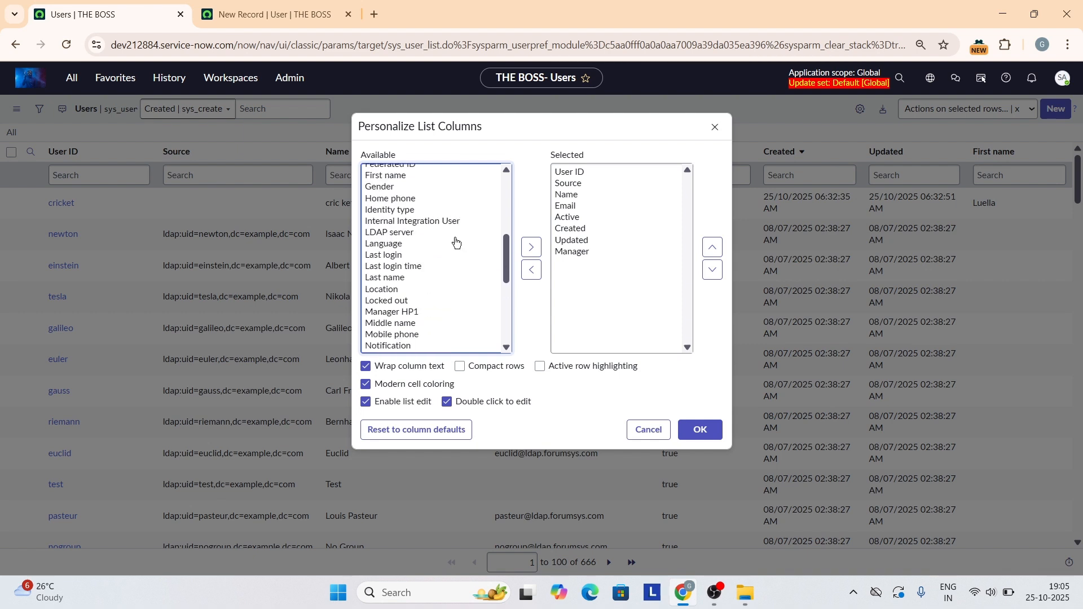
pyautogui.scroll(2, 457, 243)
pyautogui.scroll(3, 457, 243)
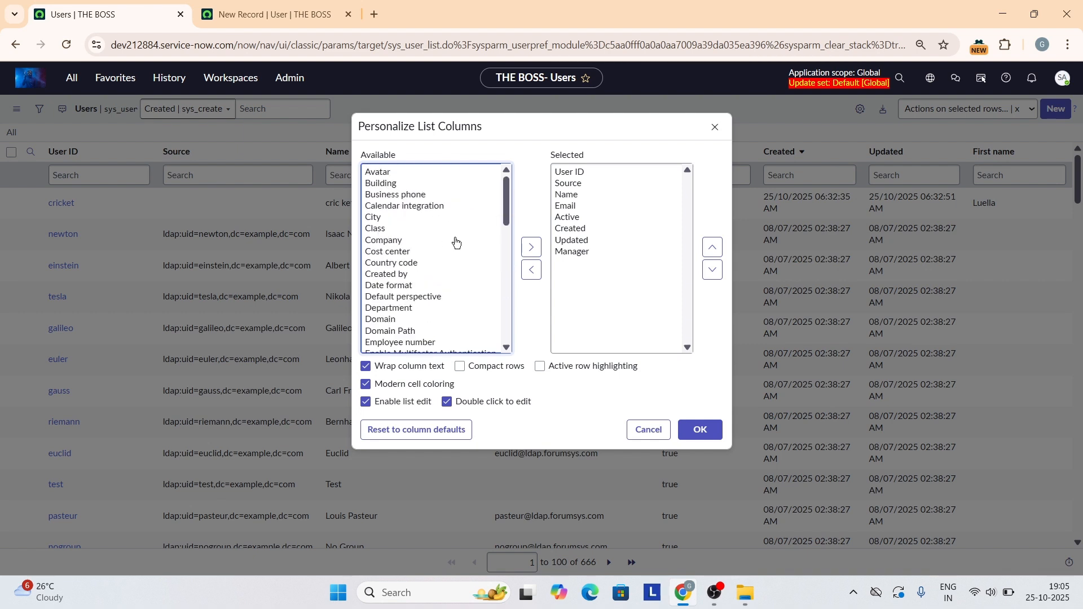
pyautogui.scroll(-4, 440, 243)
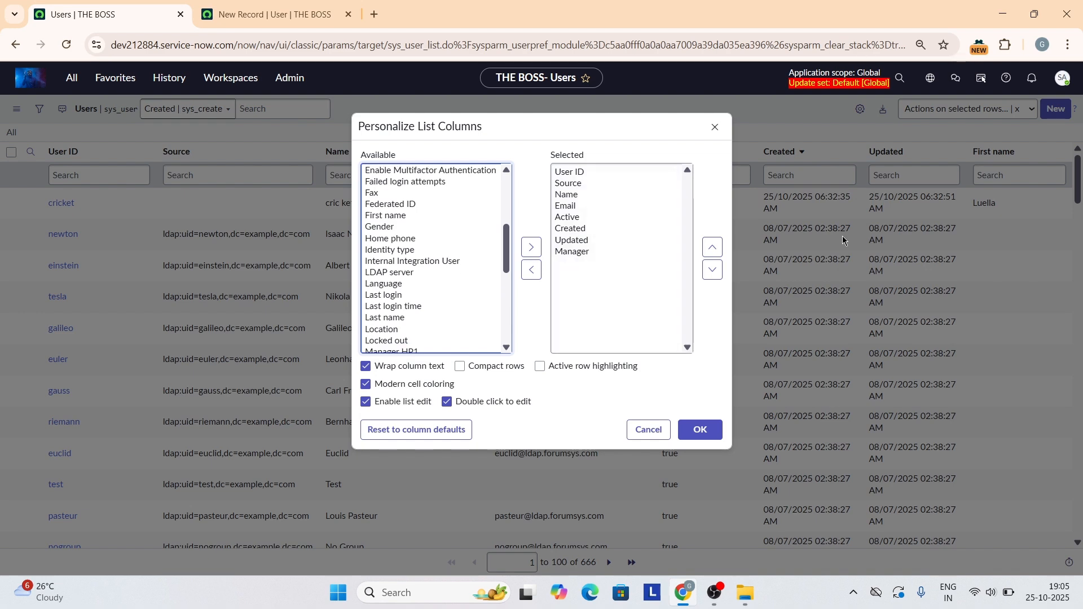
pyautogui.scroll(-1, 409, 274)
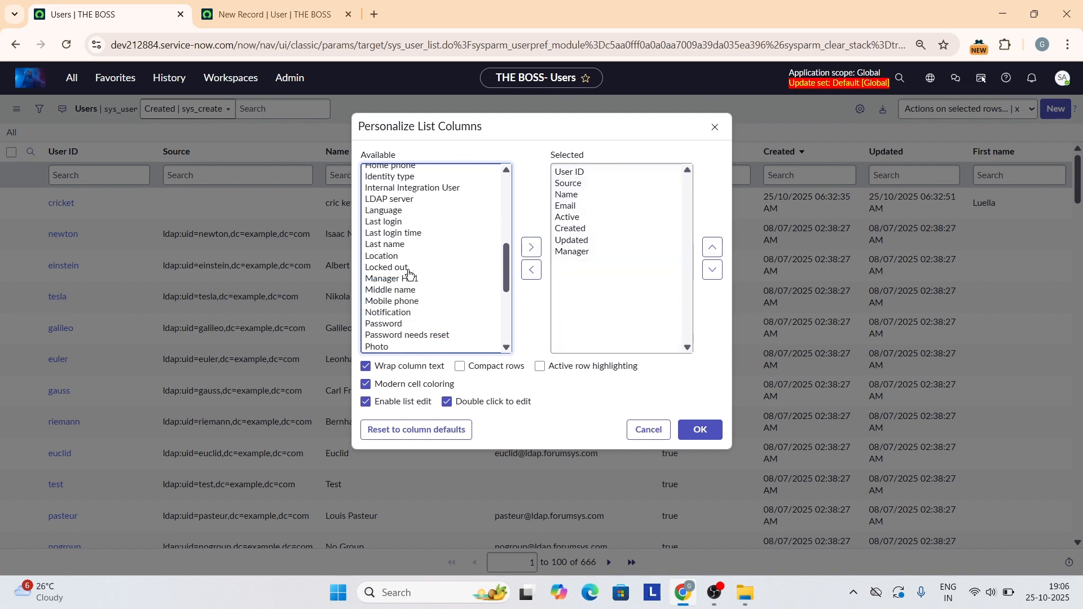
pyautogui.click(405, 347)
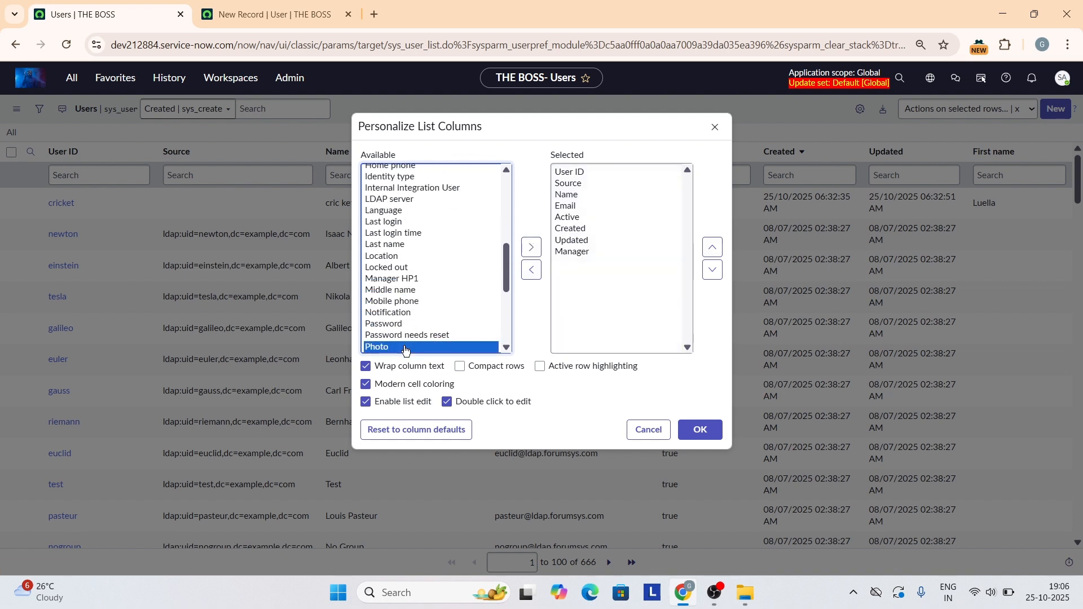
pyautogui.click(528, 249)
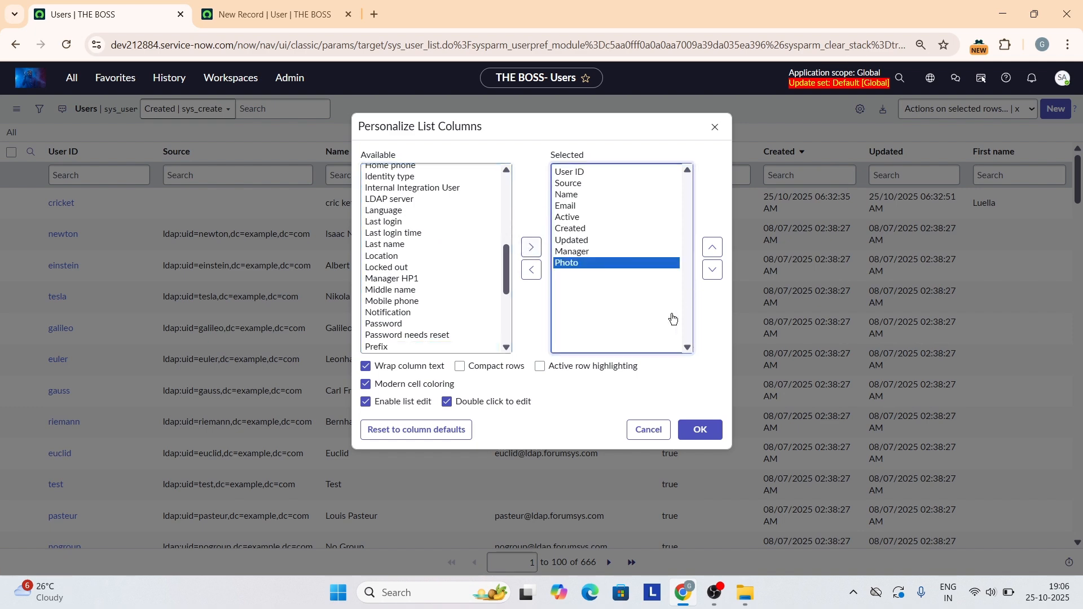
pyautogui.click(713, 440)
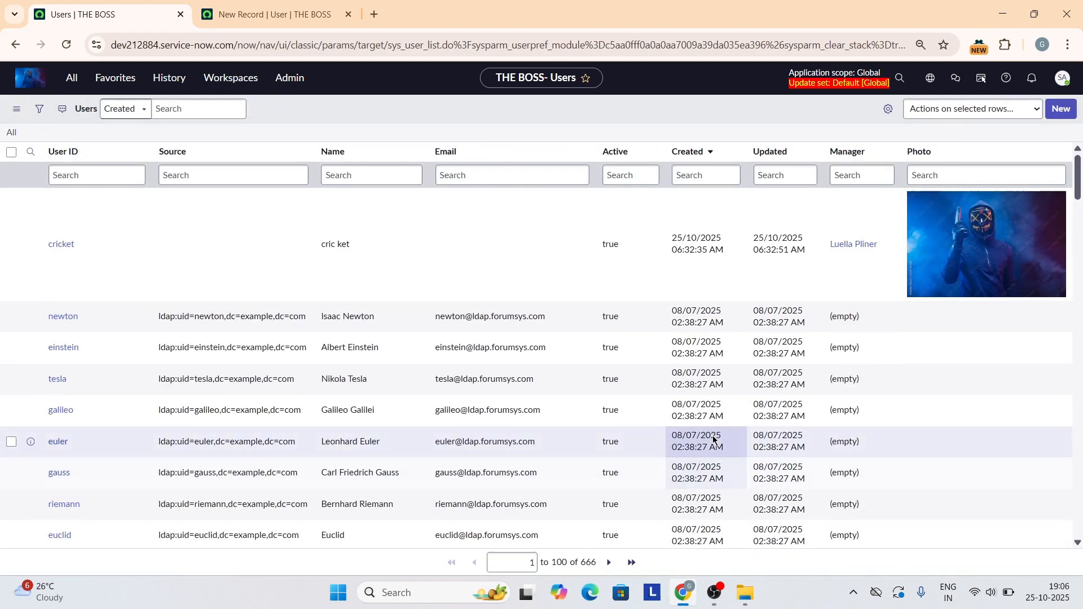
# Look through the Users list to examine which records have an image in the Photo column.
pyautogui.scroll(-20, 979, 274)
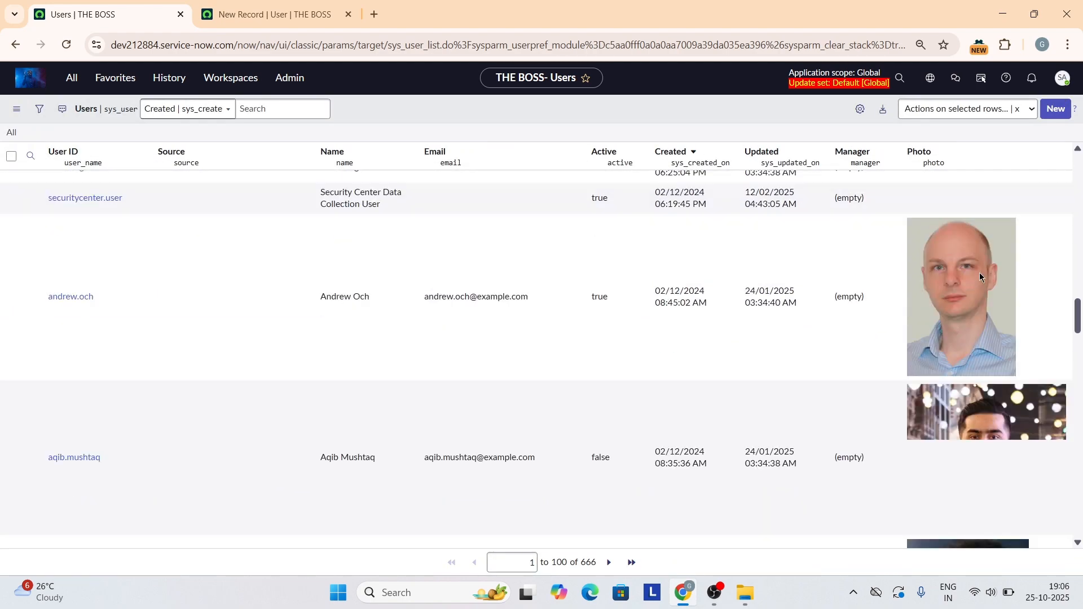
pyautogui.scroll(1, 979, 272)
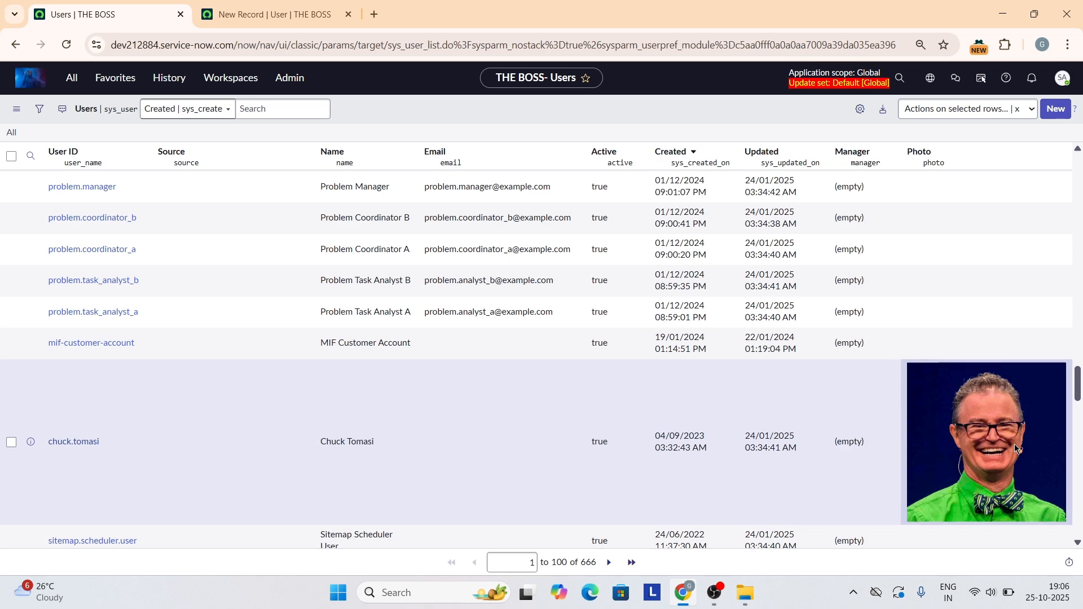
pyautogui.scroll(5, 1014, 445)
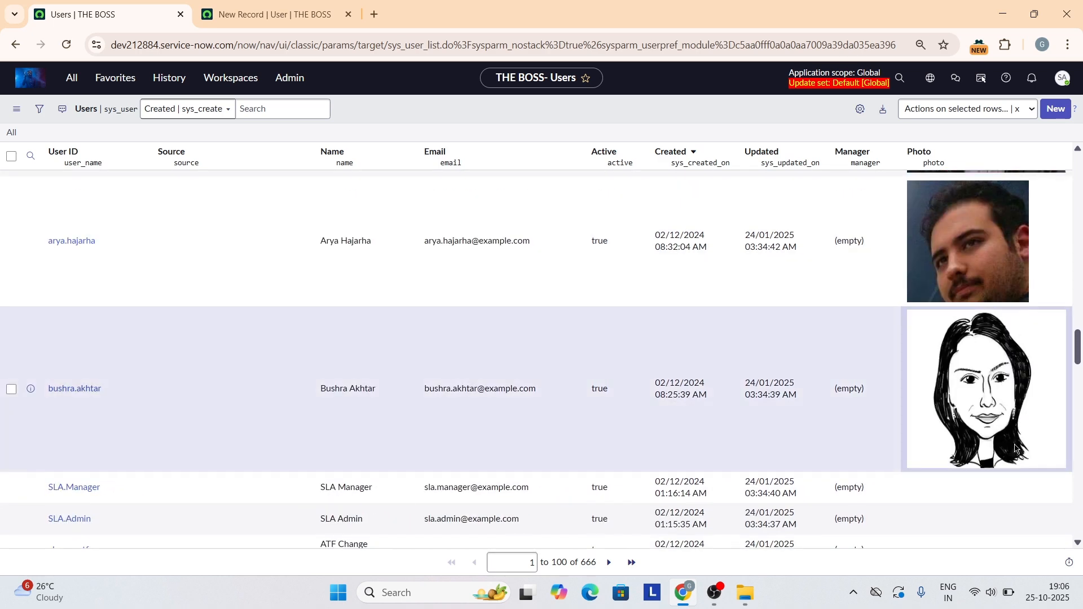
pyautogui.scroll(2, 994, 417)
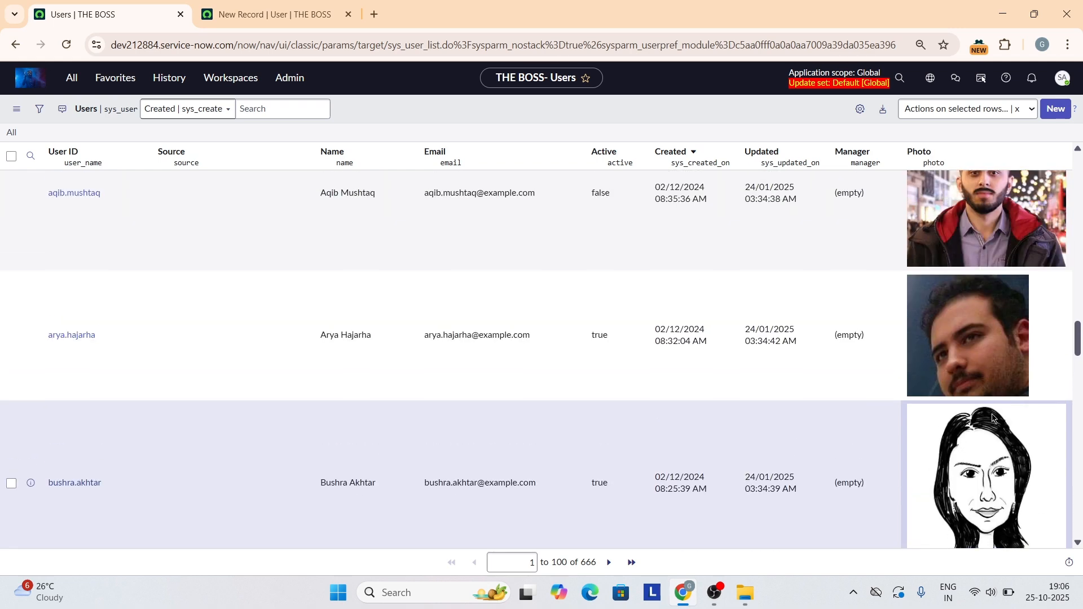
pyautogui.scroll(10, 1001, 377)
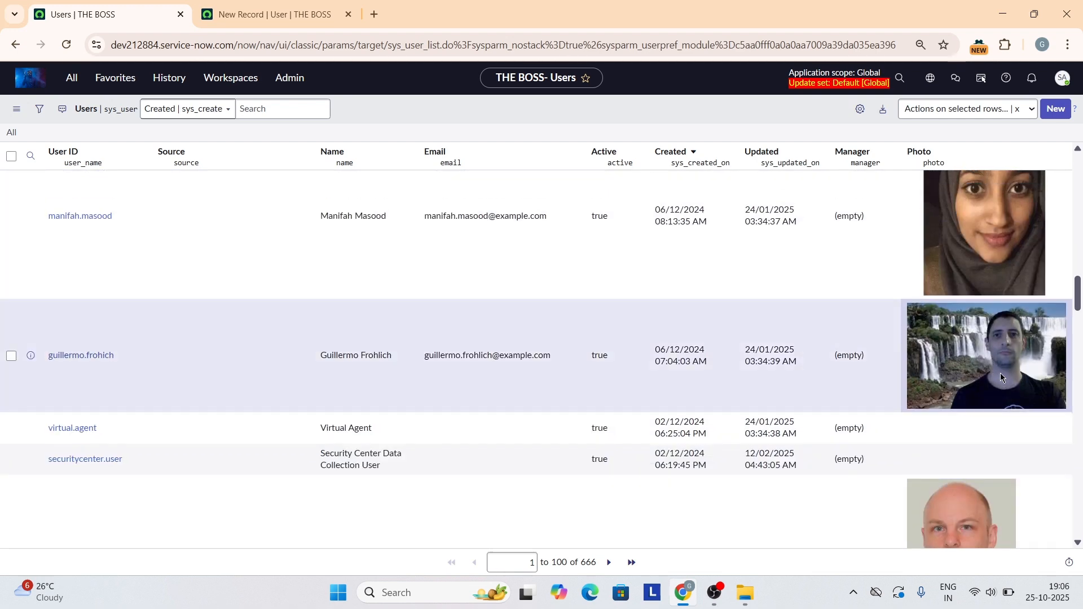
pyautogui.scroll(-8, 1000, 374)
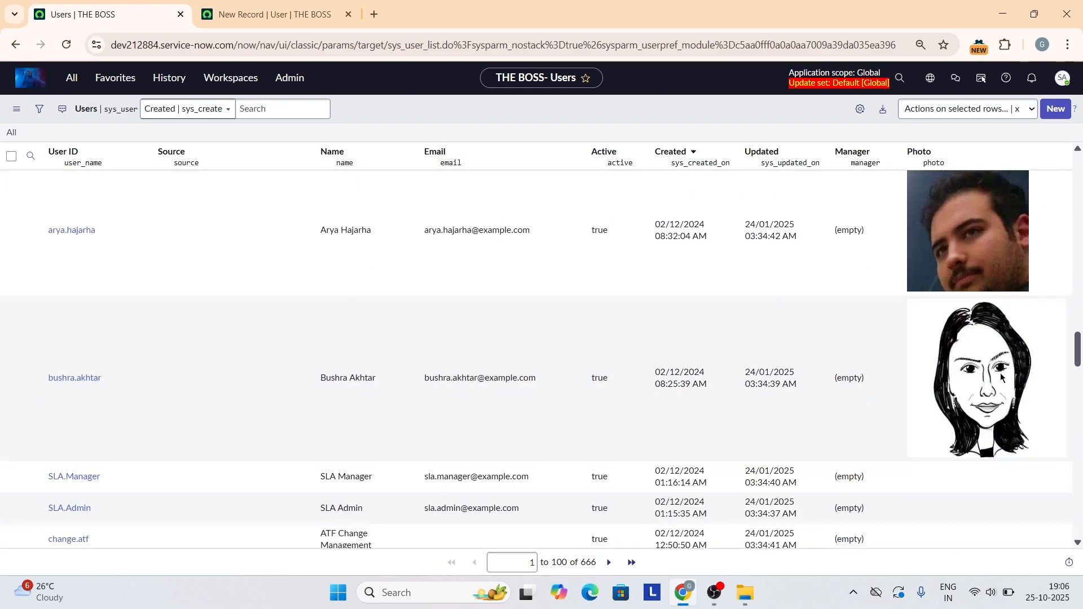
pyautogui.scroll(-10, 1000, 374)
pyautogui.scroll(5, 1000, 374)
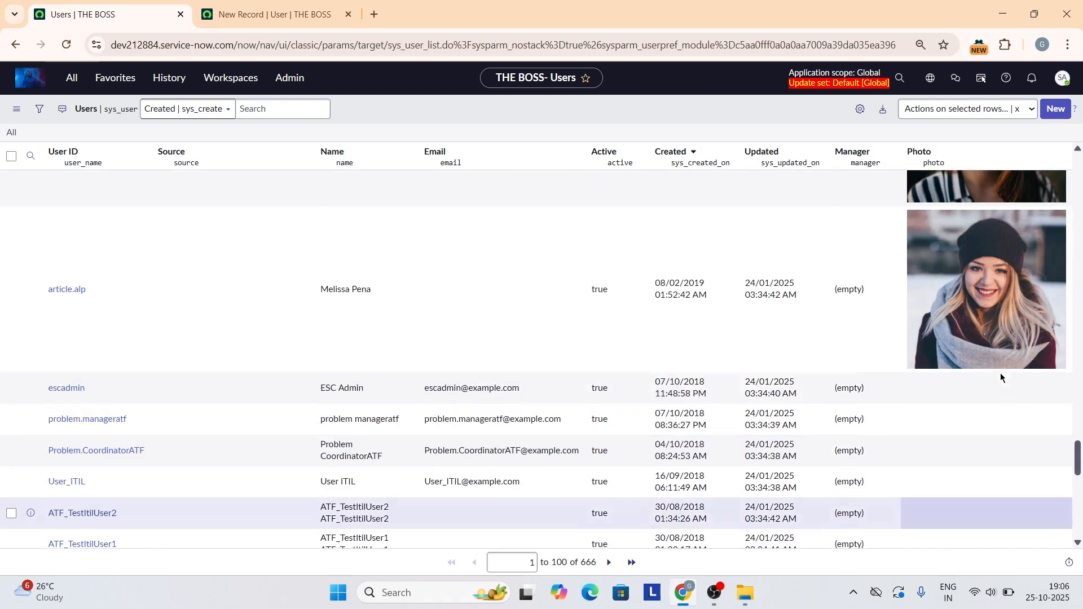
pyautogui.scroll(15, 990, 292)
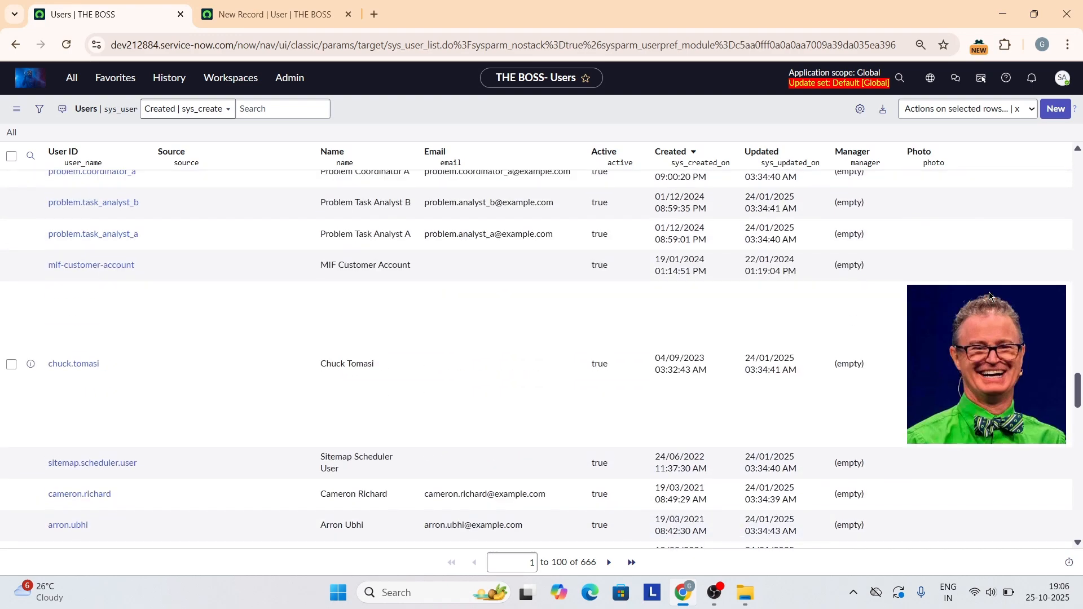
pyautogui.scroll(15, 989, 294)
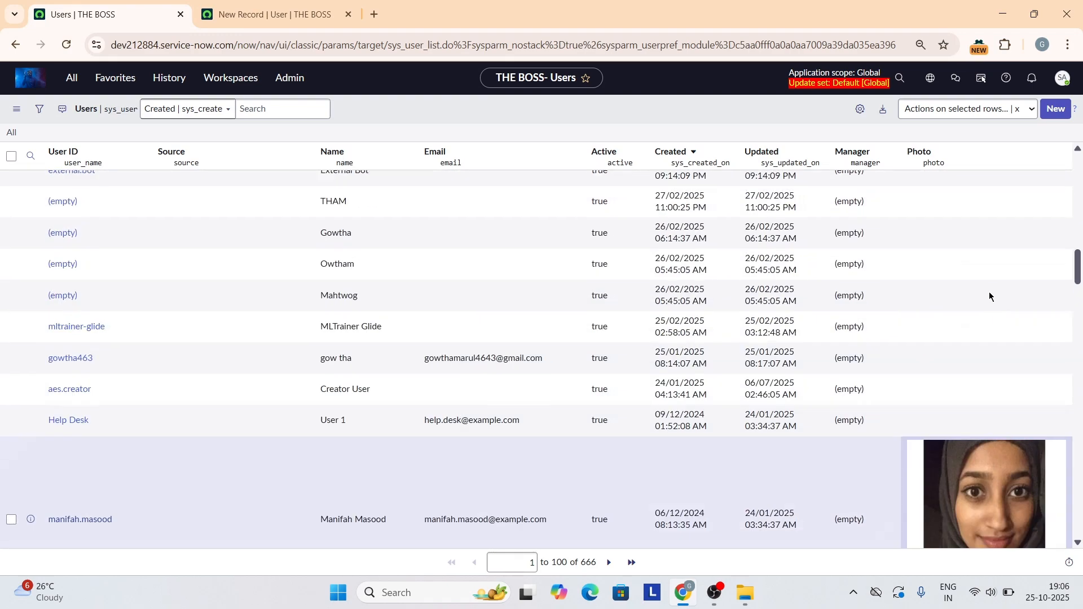
pyautogui.scroll(3, 990, 292)
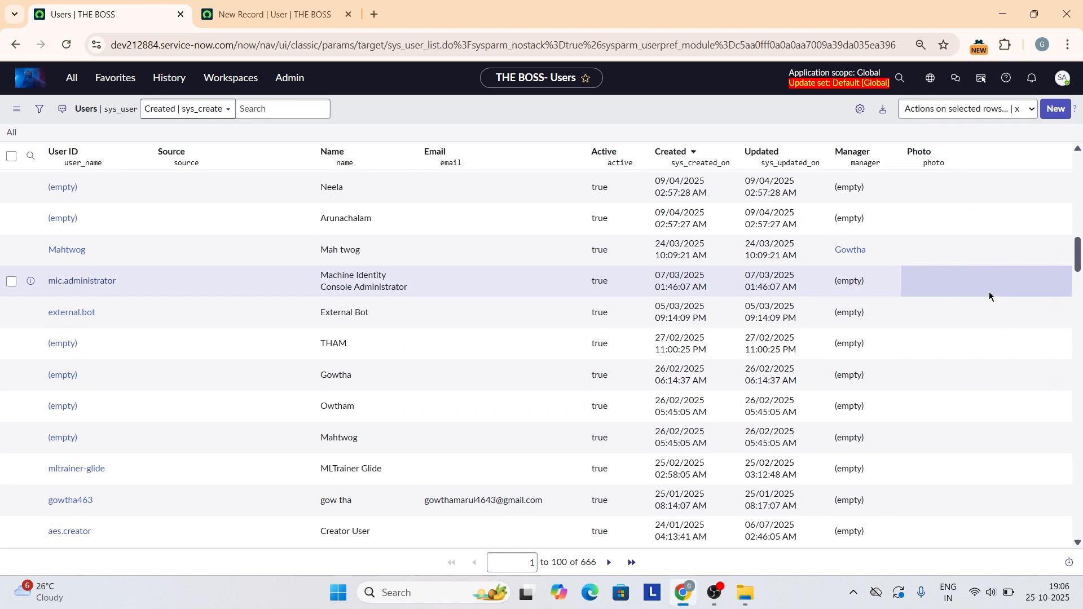
pyautogui.scroll(10, 989, 292)
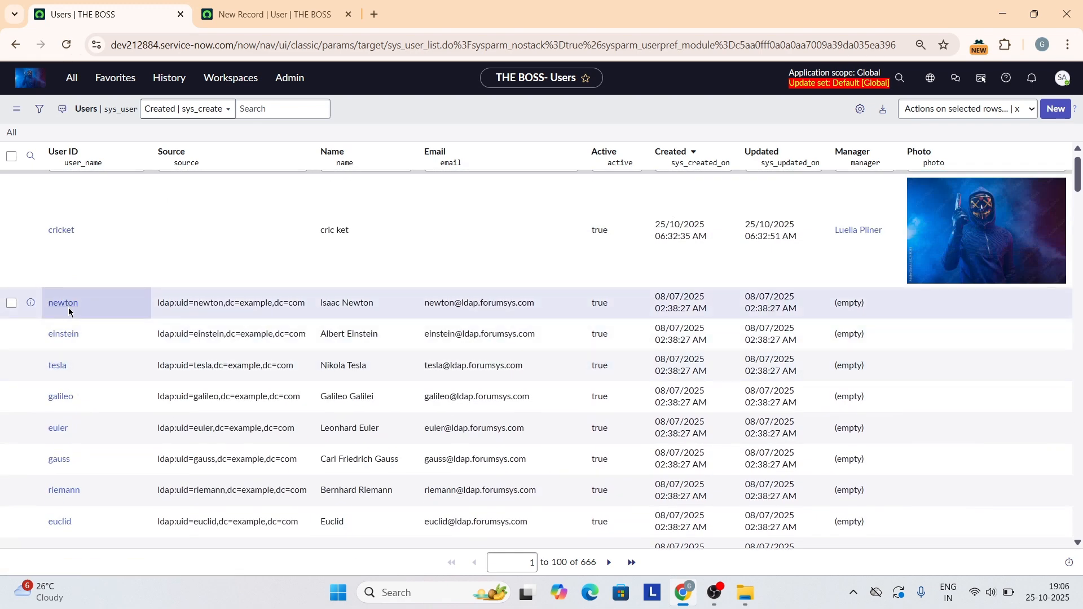
# Open the newton user record and add skull.jpg from the Downloads folder as its photo.
pyautogui.click(72, 306)
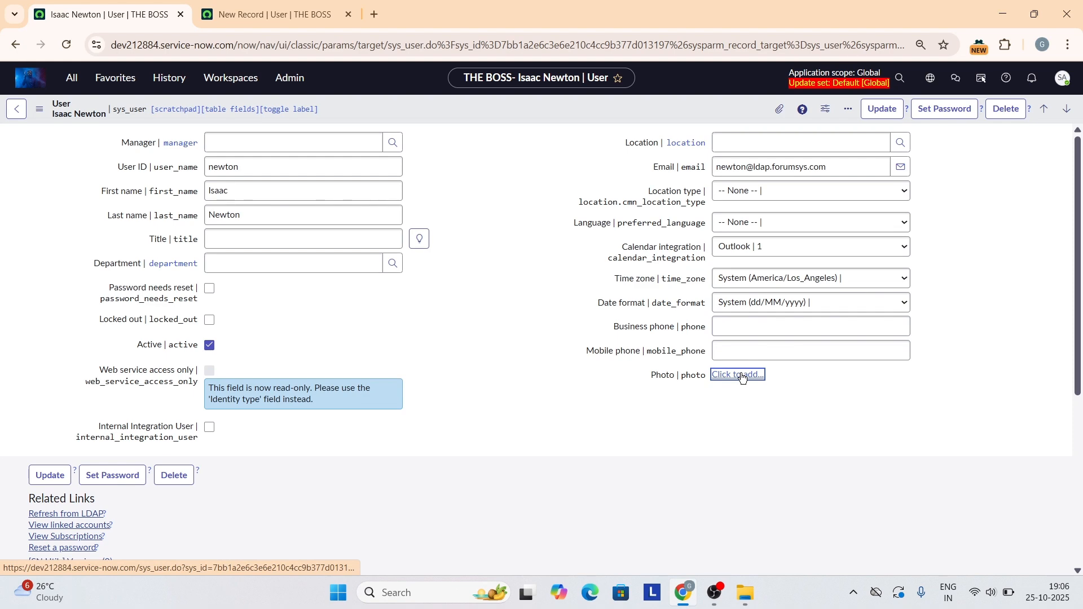
pyautogui.click(742, 378)
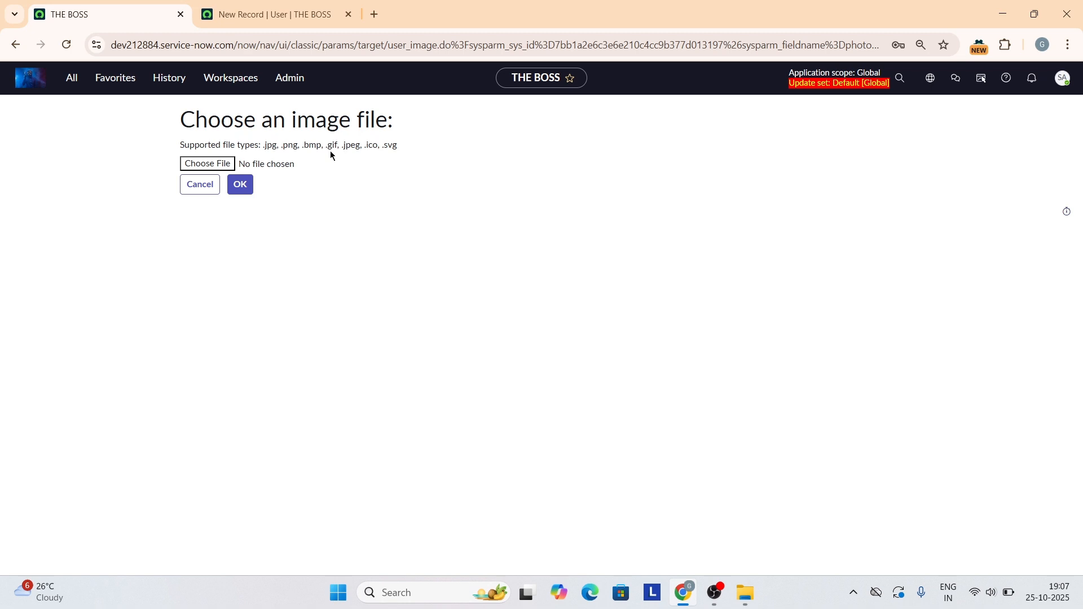
pyautogui.click(224, 166)
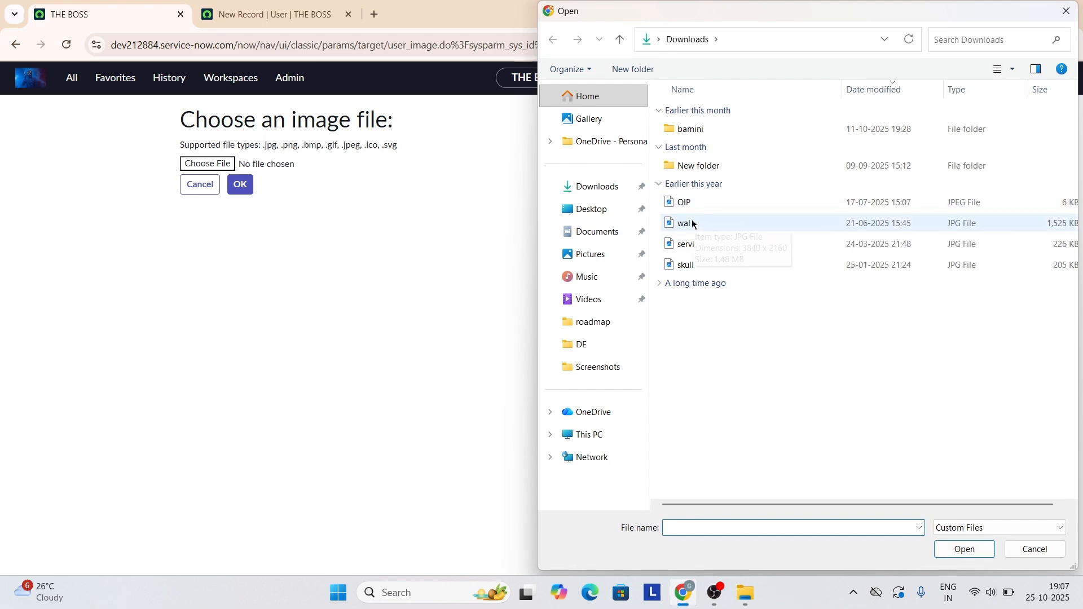
pyautogui.click(684, 267)
pyautogui.doubleClick(684, 266)
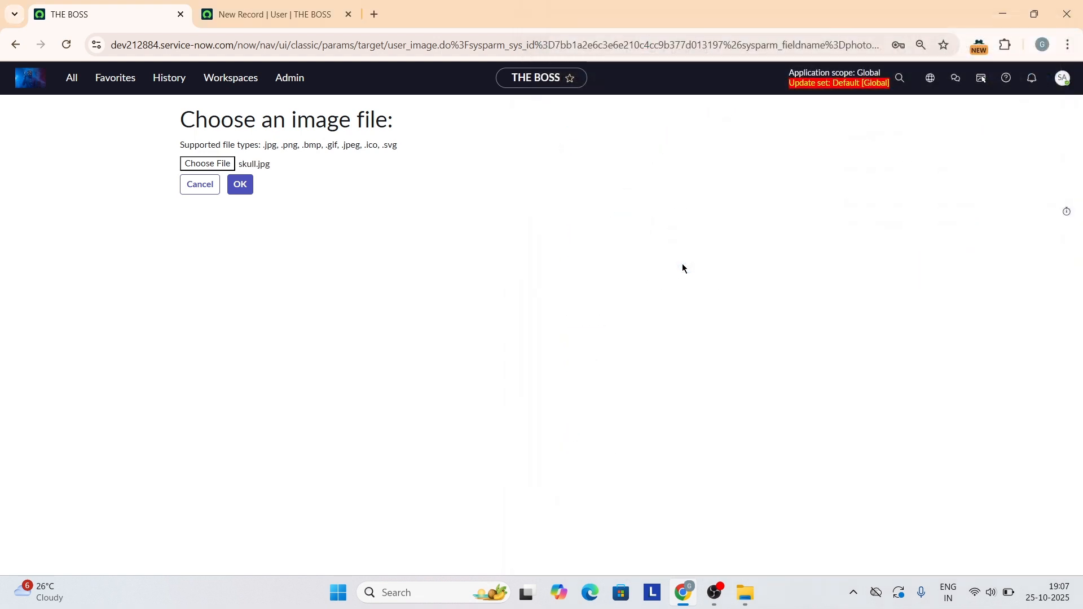
pyautogui.click(247, 191)
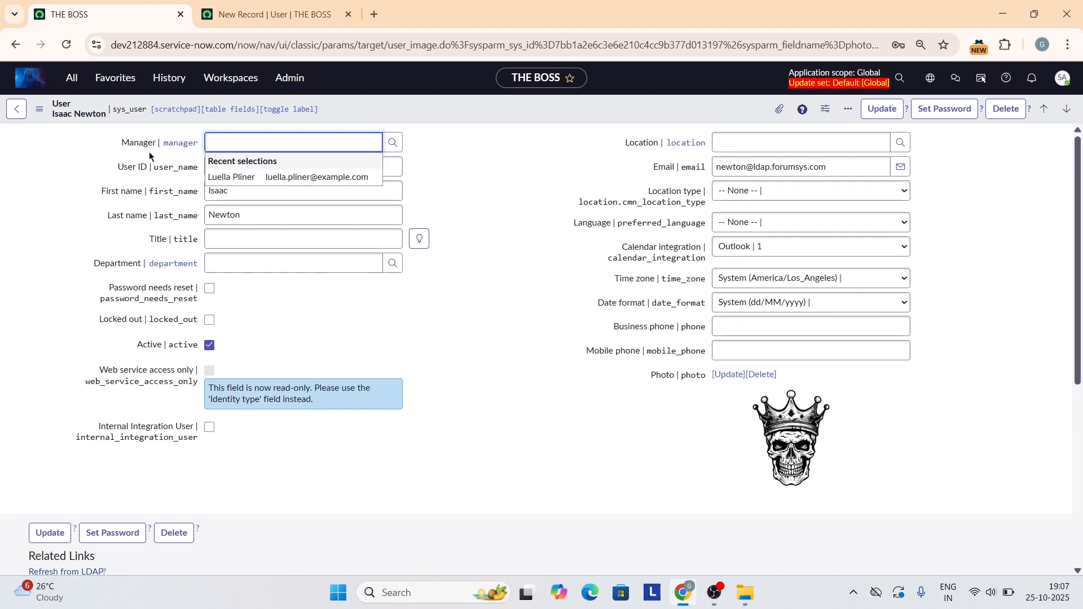
# Set the Manager of the newton user to the cricket user through the lookup list and update the record.
pyautogui.click(480, 286)
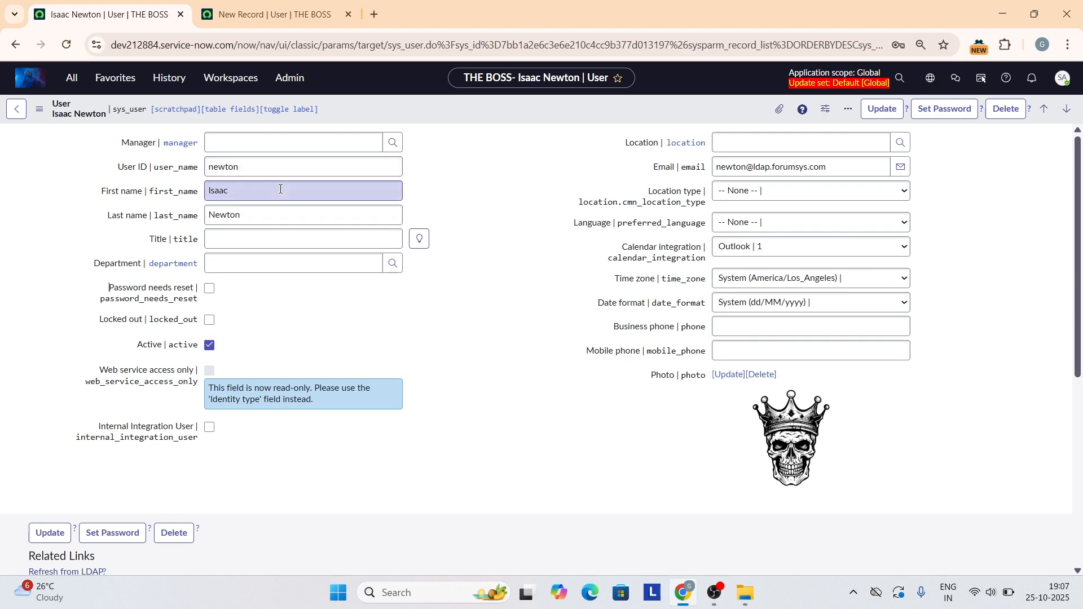
pyautogui.click(392, 142)
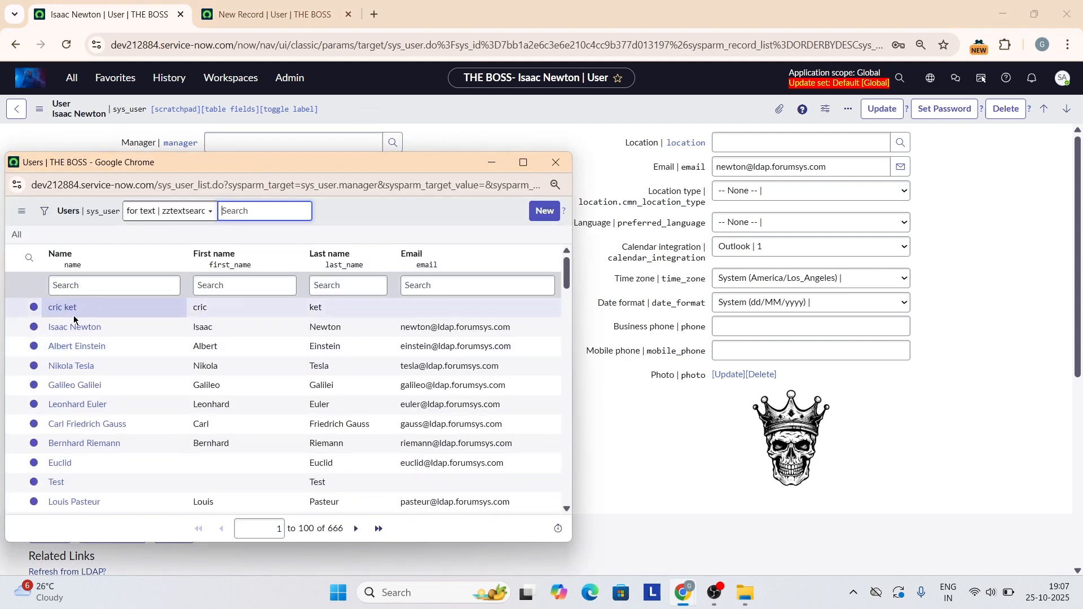
pyautogui.click(66, 308)
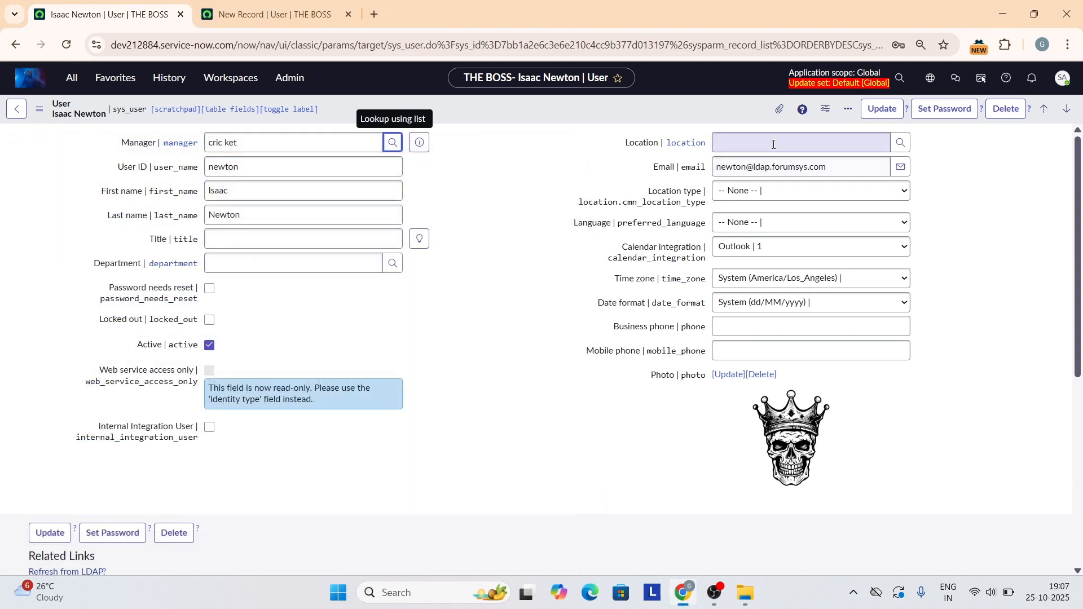
pyautogui.click(888, 113)
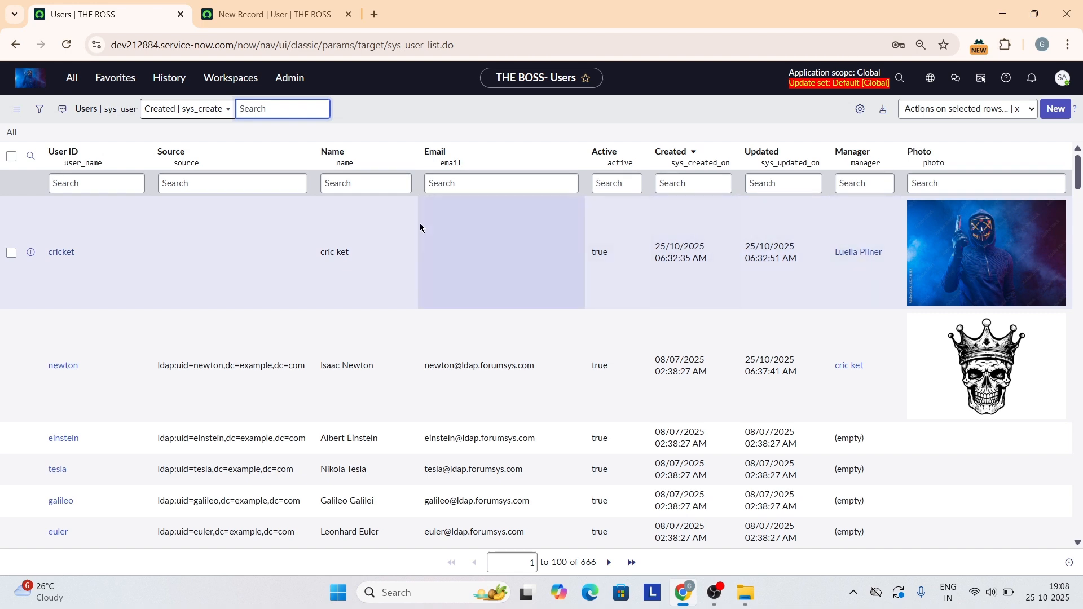
# Open the gauss user record from the Users list and examine its Groups and Roles related lists.
pyautogui.scroll(-3, 420, 226)
pyautogui.scroll(3, 420, 226)
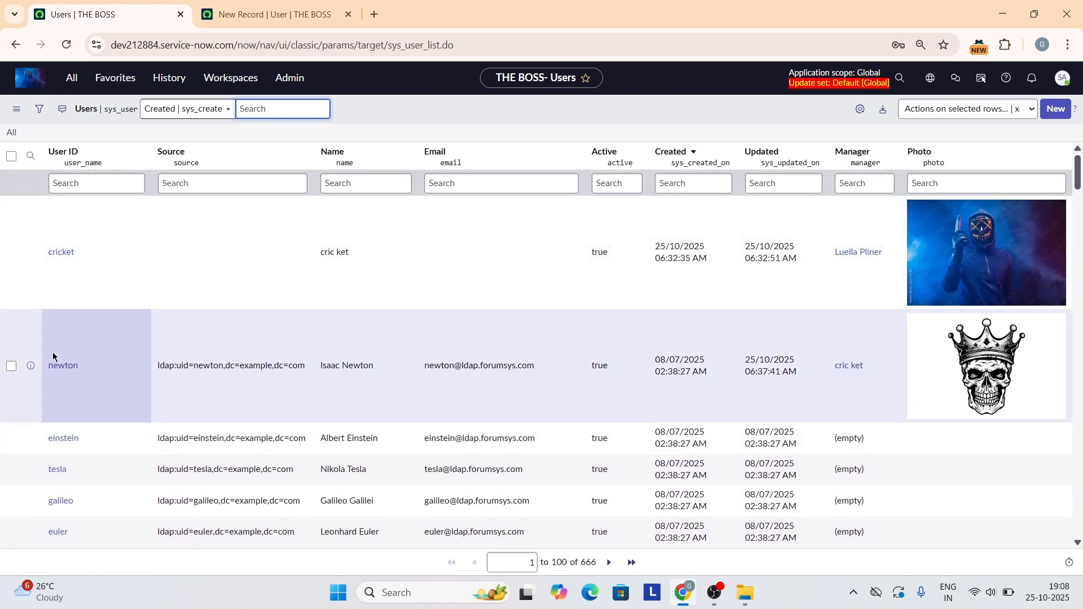
pyautogui.scroll(-3, 69, 366)
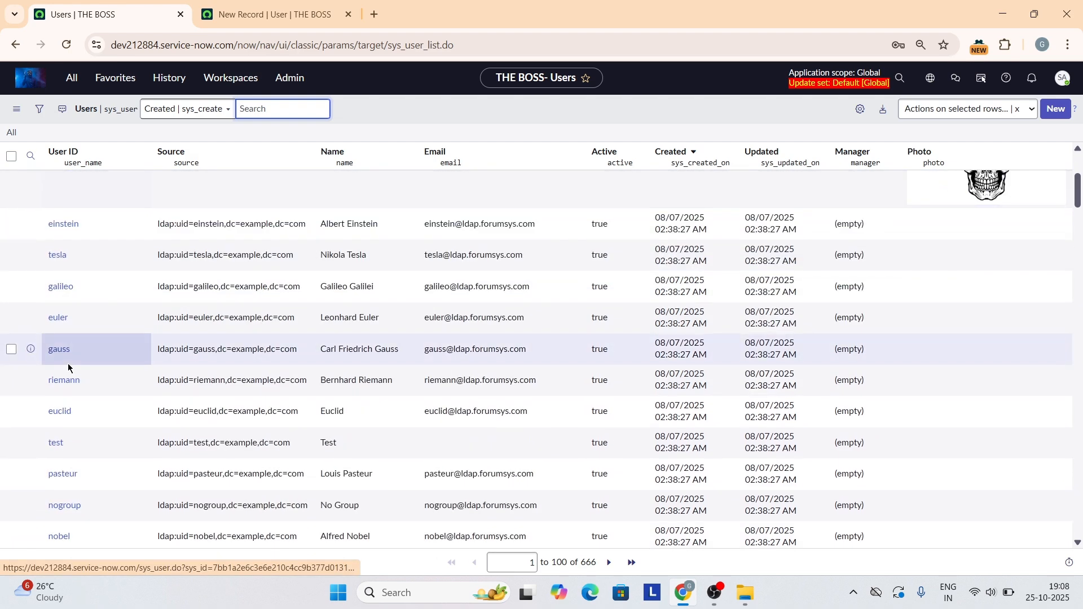
pyautogui.click(65, 355)
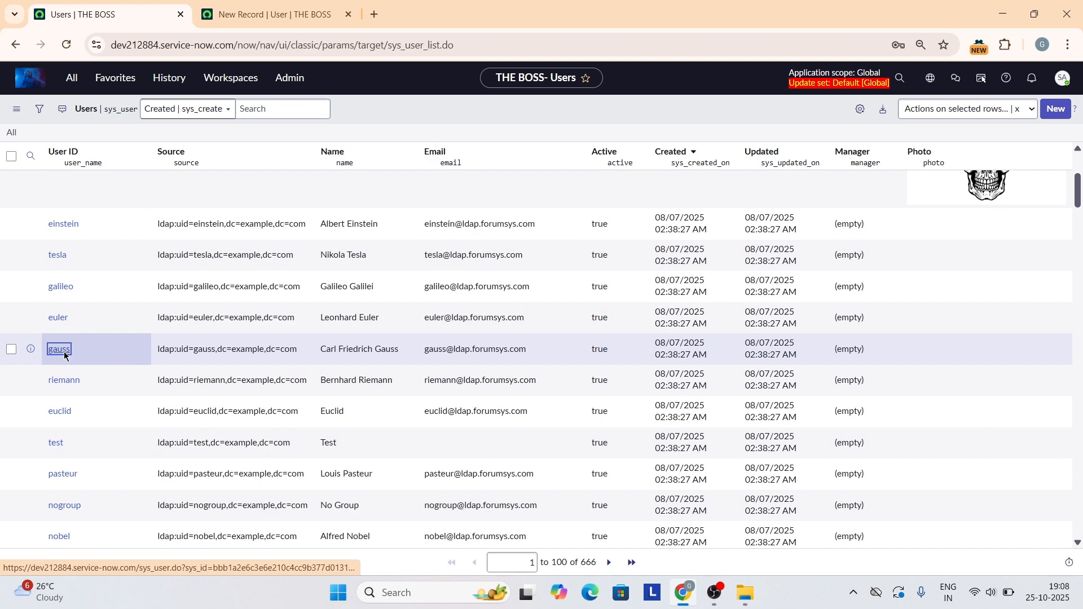
pyautogui.scroll(-3, 344, 290)
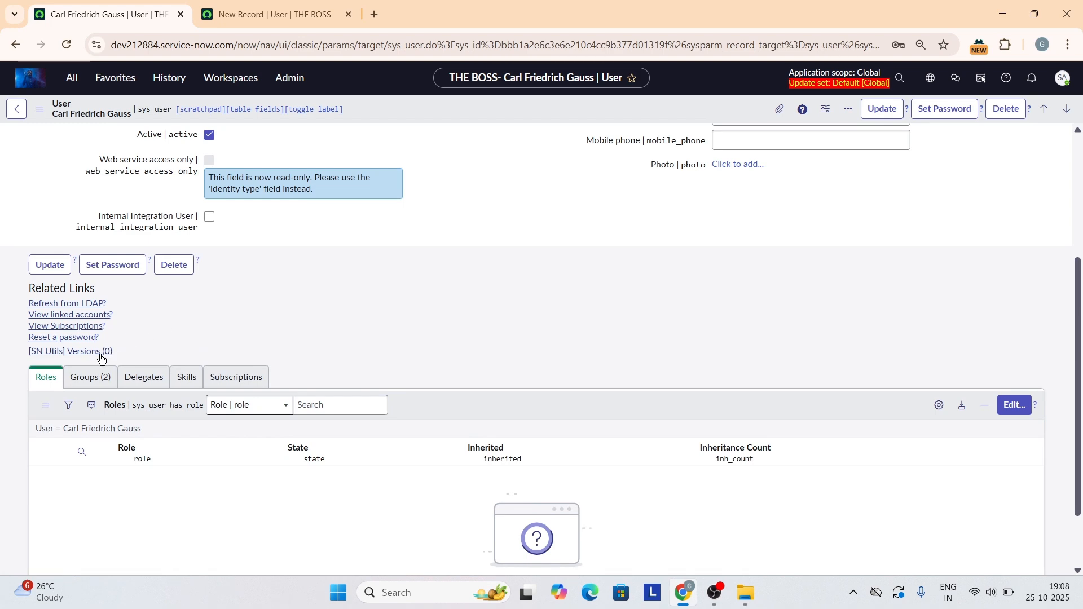
pyautogui.click(104, 374)
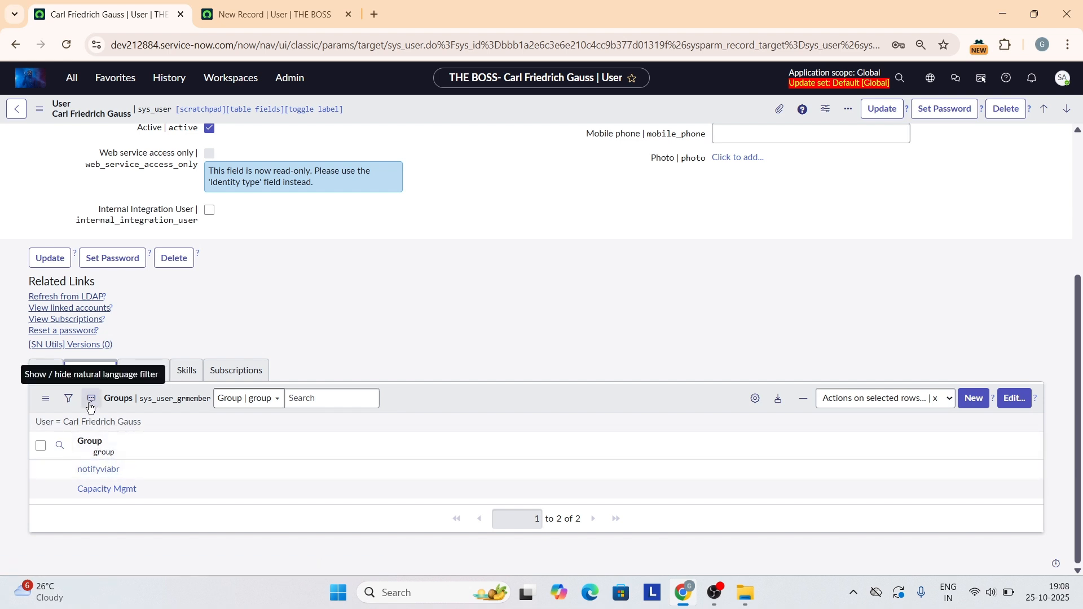
pyautogui.click(49, 371)
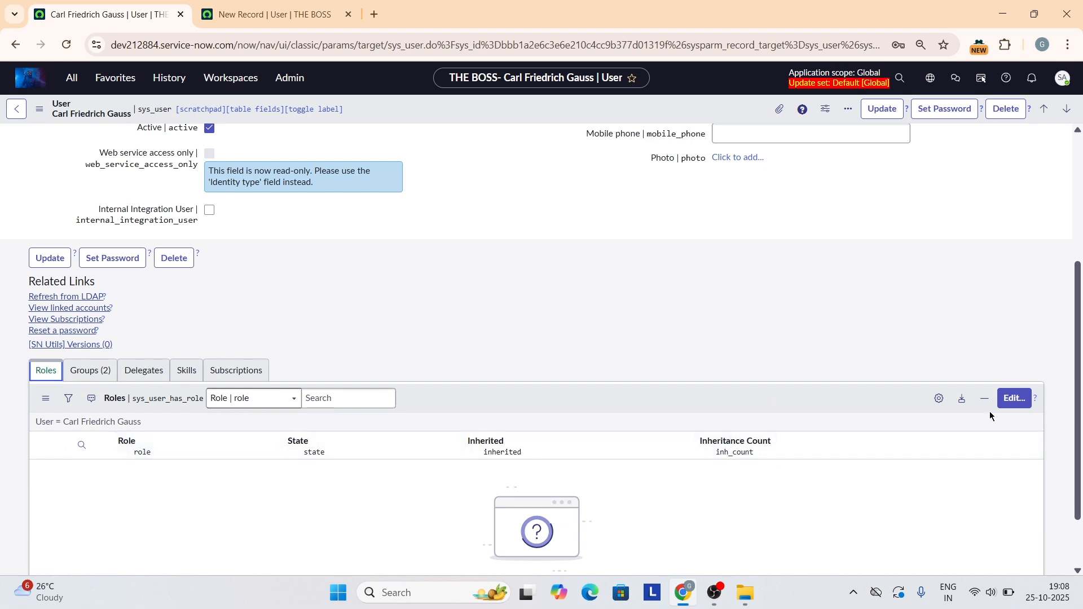
# Edit the gauss user's roles, adding acr_admin from the collection to the Roles List, and save.
pyautogui.click(1008, 404)
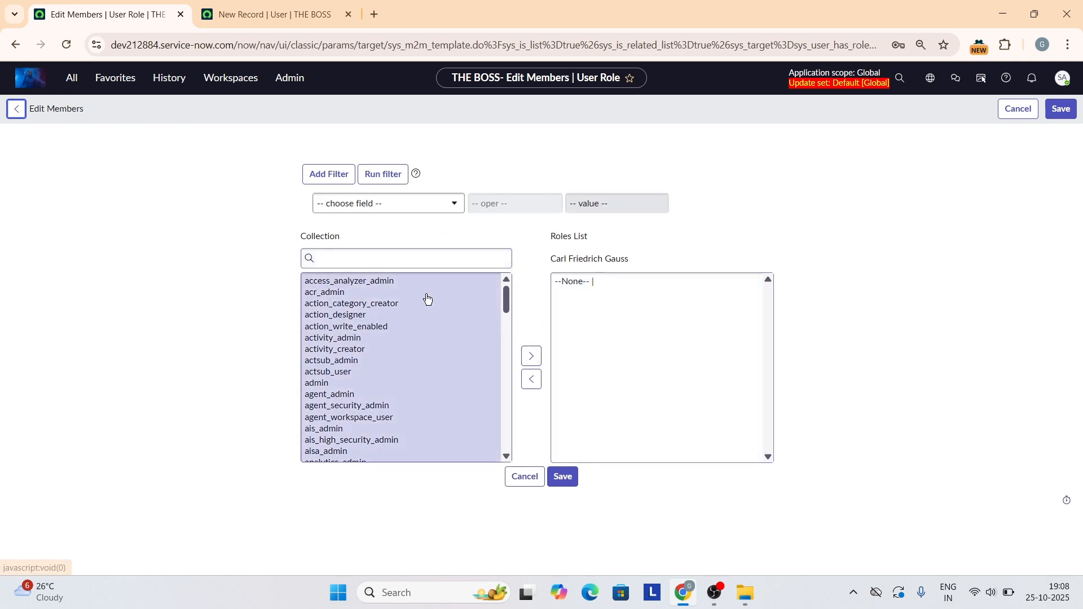
pyautogui.click(429, 292)
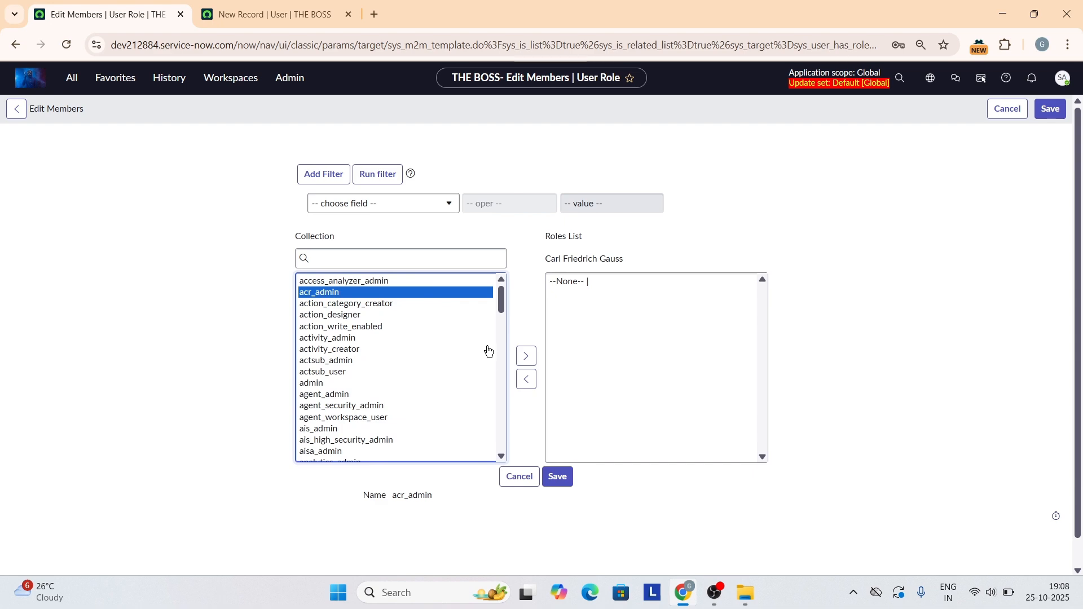
pyautogui.click(523, 363)
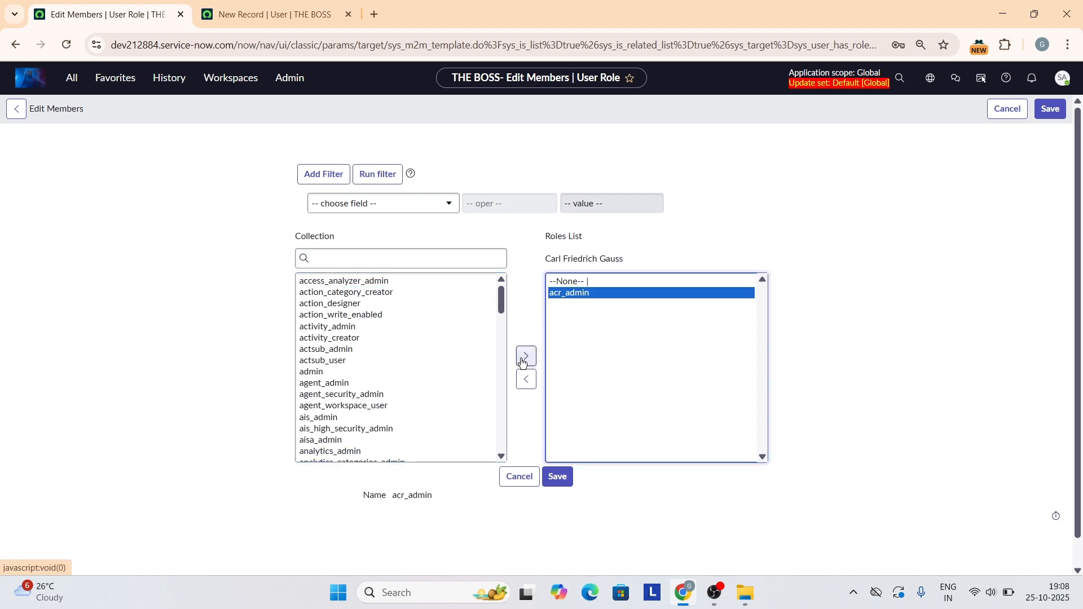
pyautogui.click(570, 475)
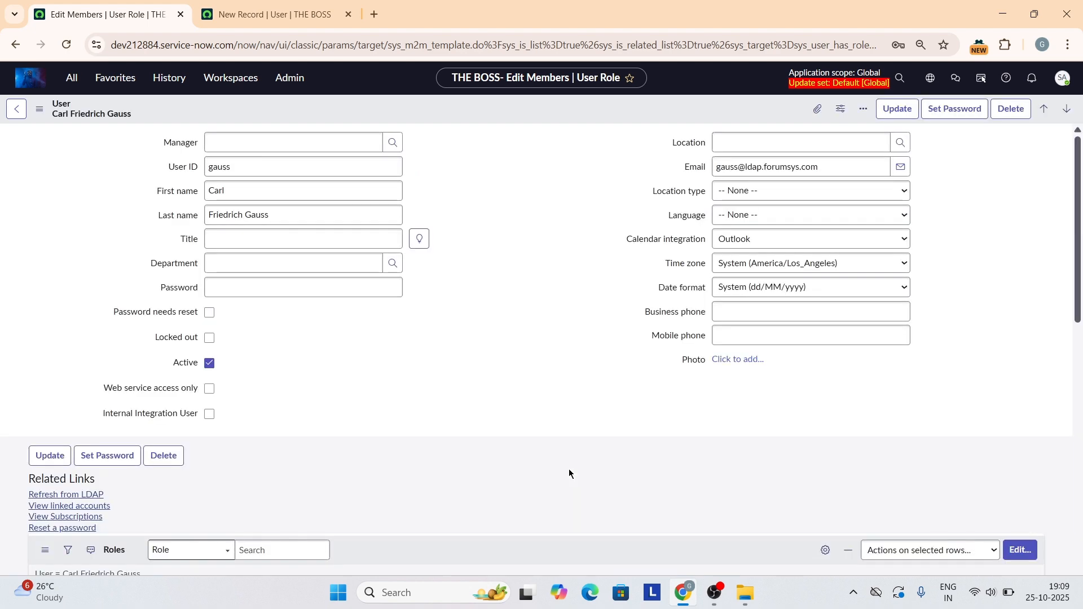
# Open the acr_admin role from the gauss user's roles, examine its applications, modules, custom tables and contained roles, and return to the user record.
pyautogui.scroll(-3, 470, 425)
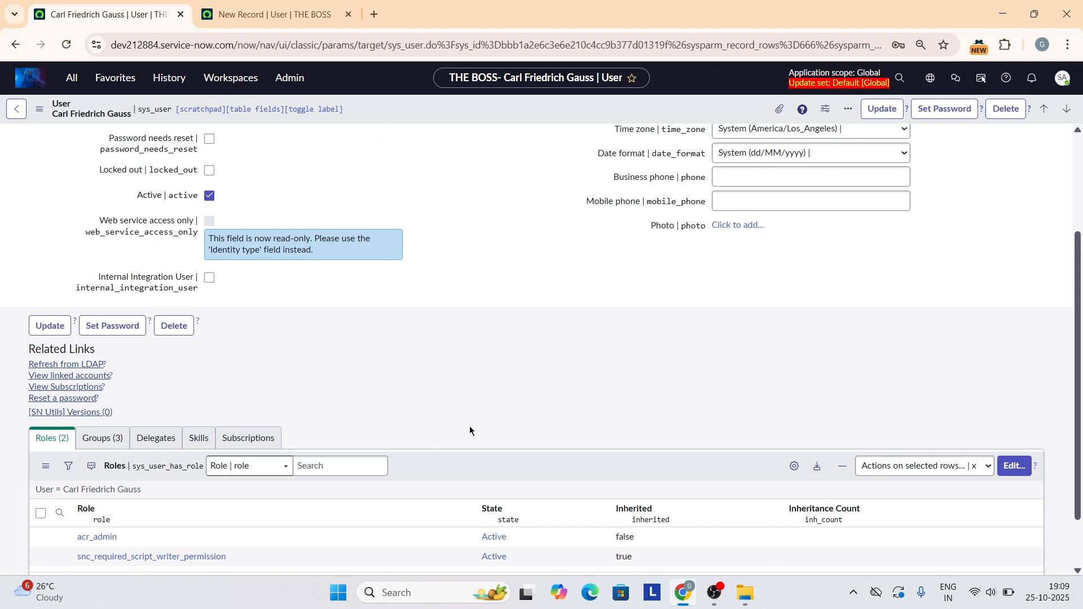
pyautogui.scroll(-2, 425, 411)
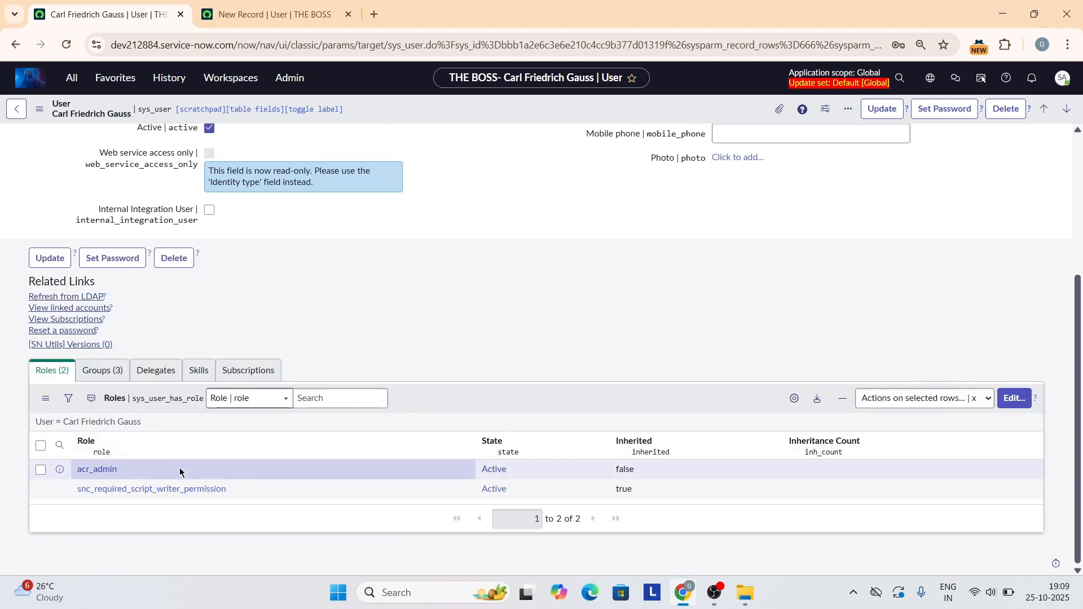
pyautogui.click(107, 470)
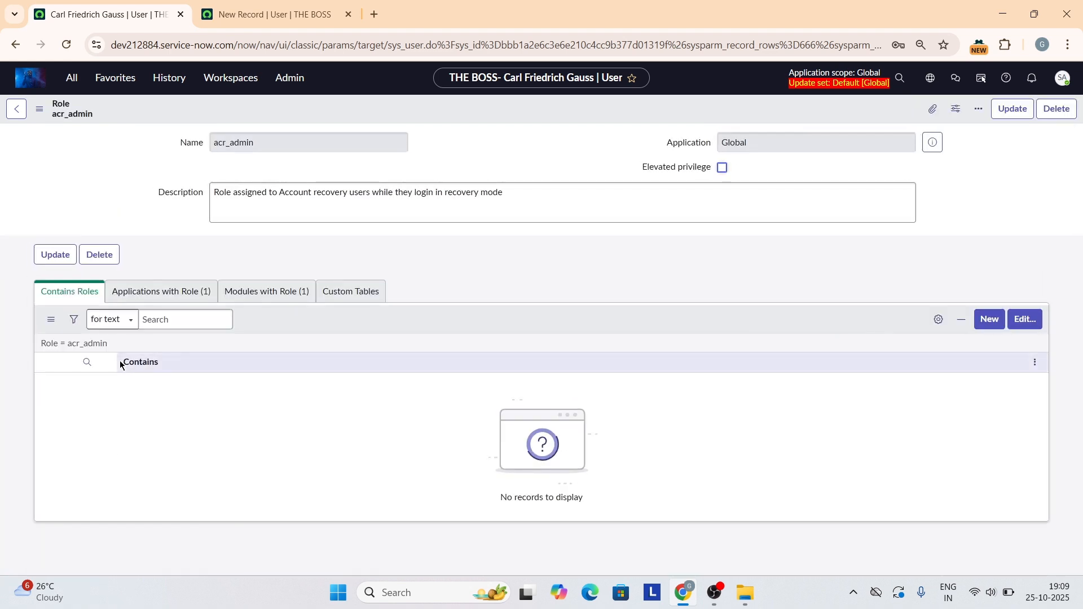
pyautogui.click(144, 311)
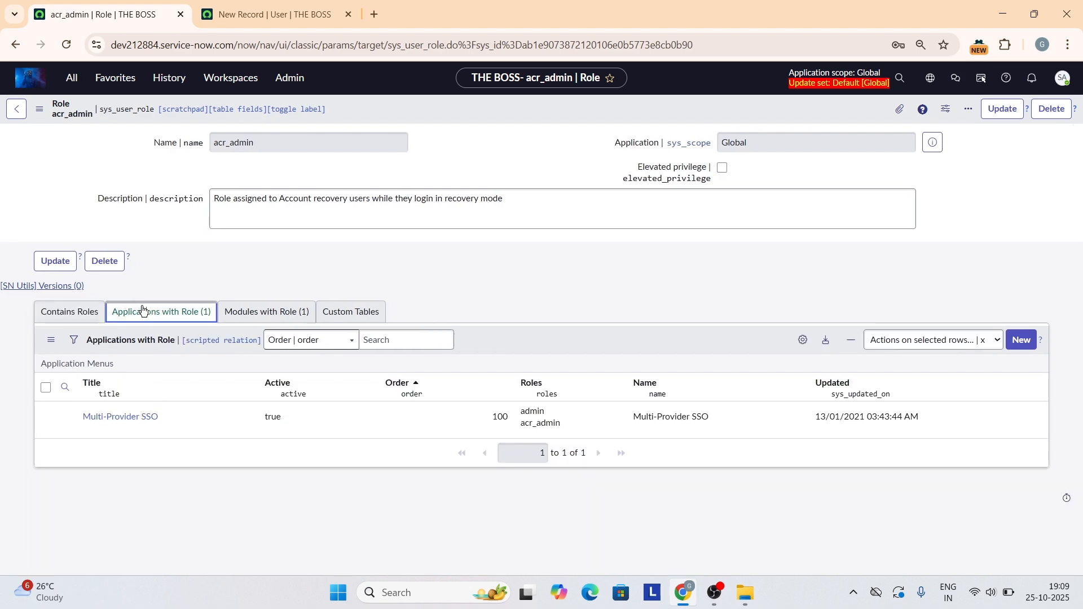
pyautogui.click(242, 314)
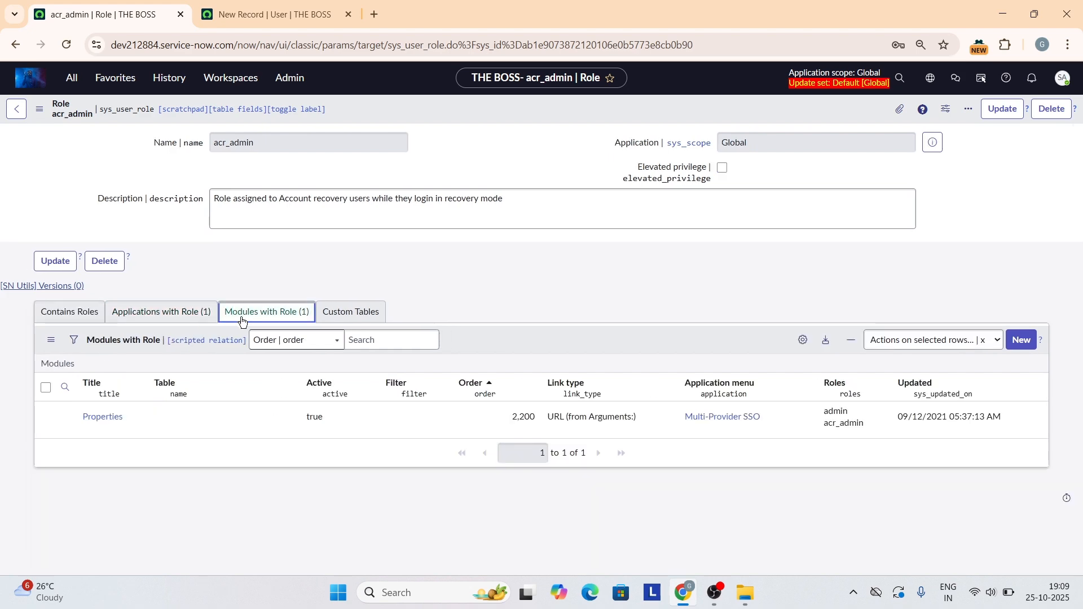
pyautogui.click(323, 316)
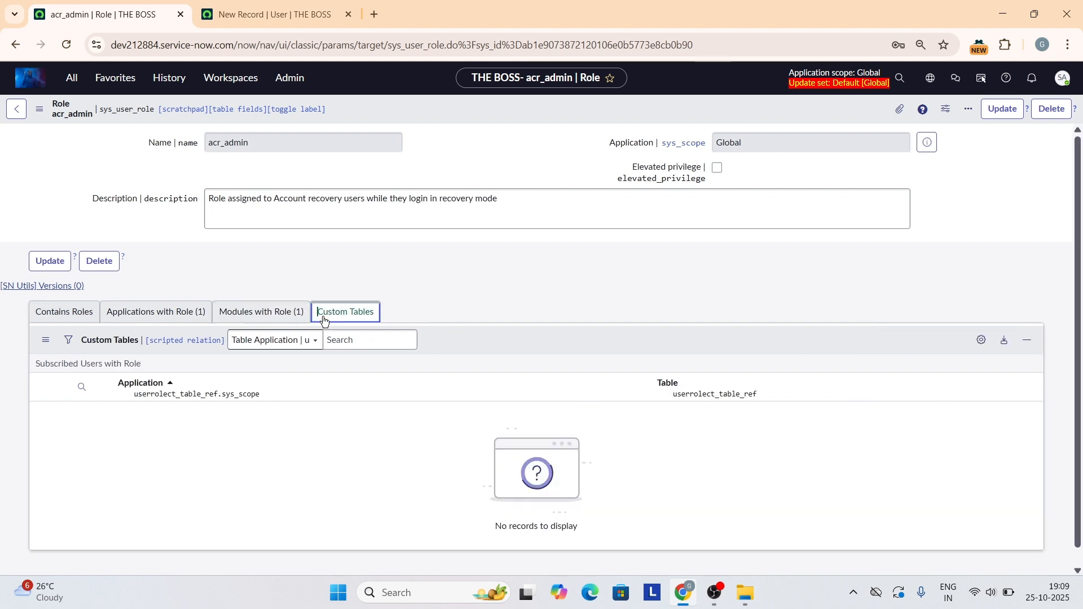
pyautogui.click(79, 313)
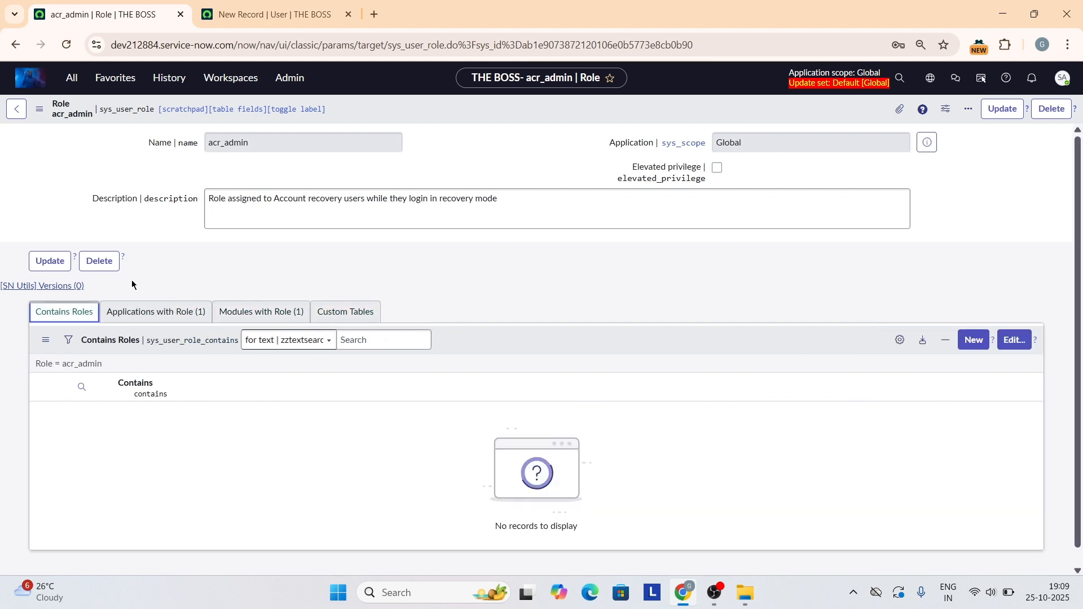
pyautogui.click(15, 111)
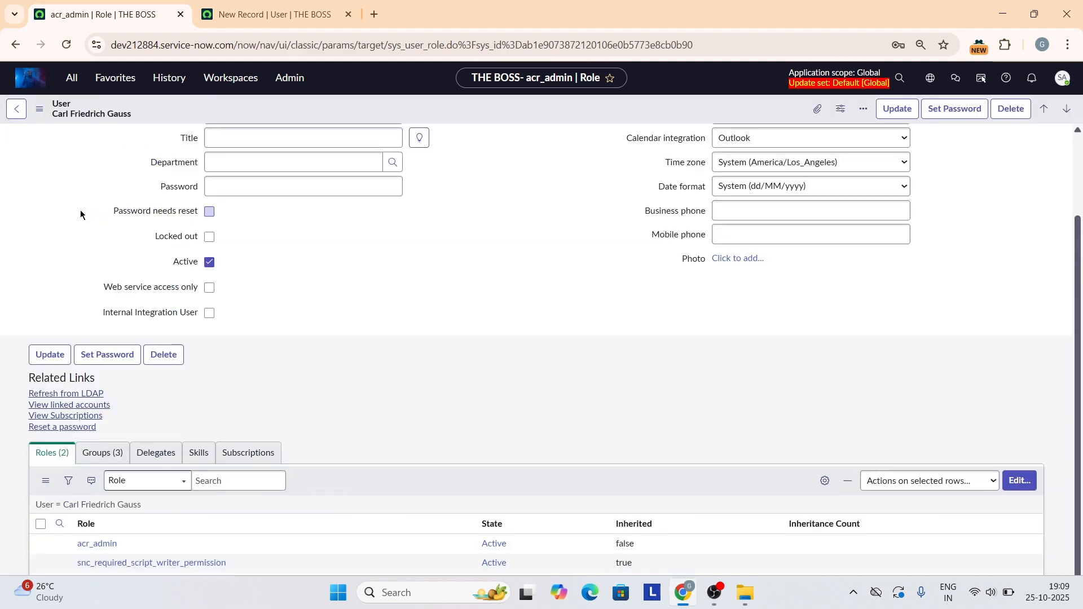
# Open the Conditional Script Writer group from the gauss user's groups, look through its group members, and return to the user record.
pyautogui.scroll(-4, 142, 544)
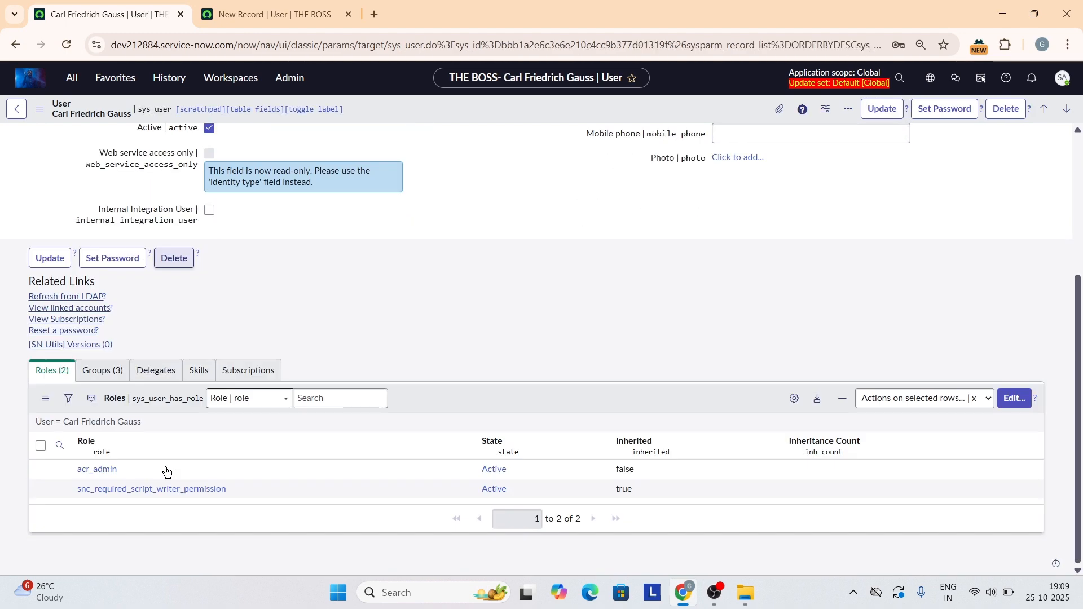
pyautogui.click(112, 381)
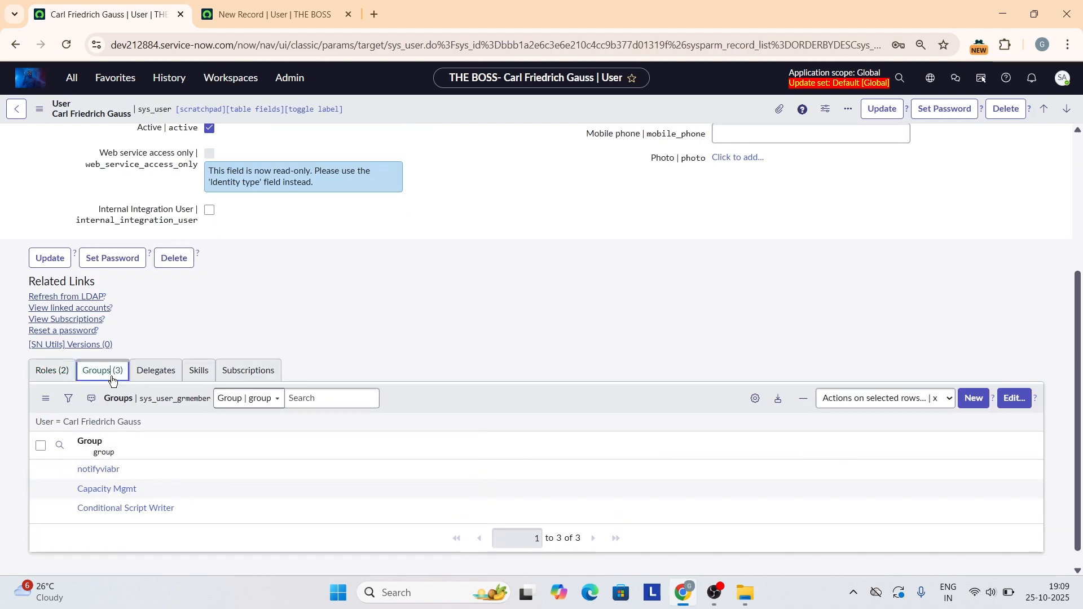
pyautogui.click(127, 508)
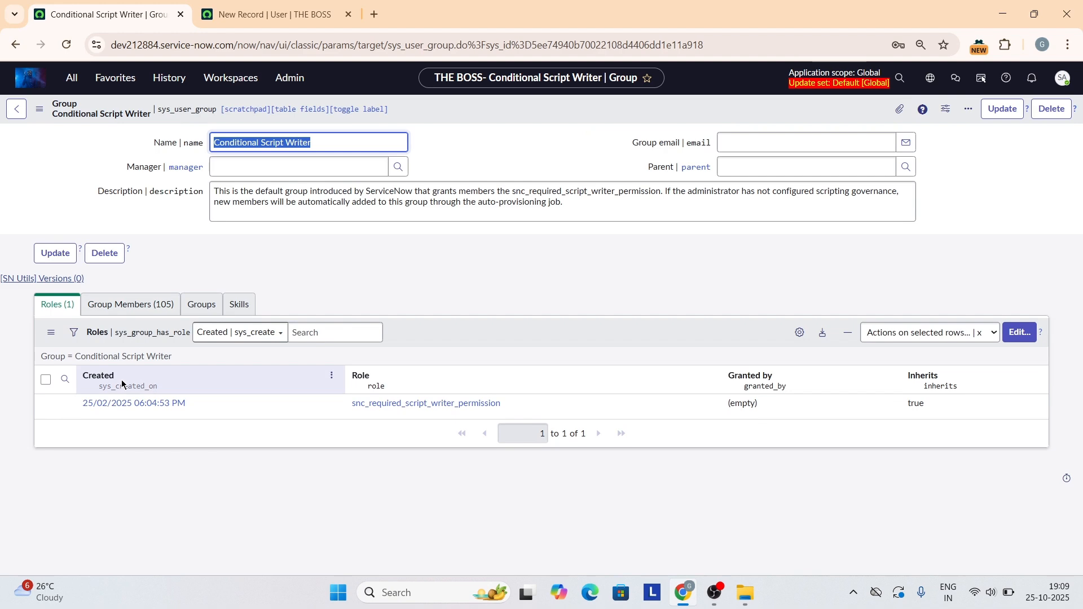
pyautogui.click(141, 310)
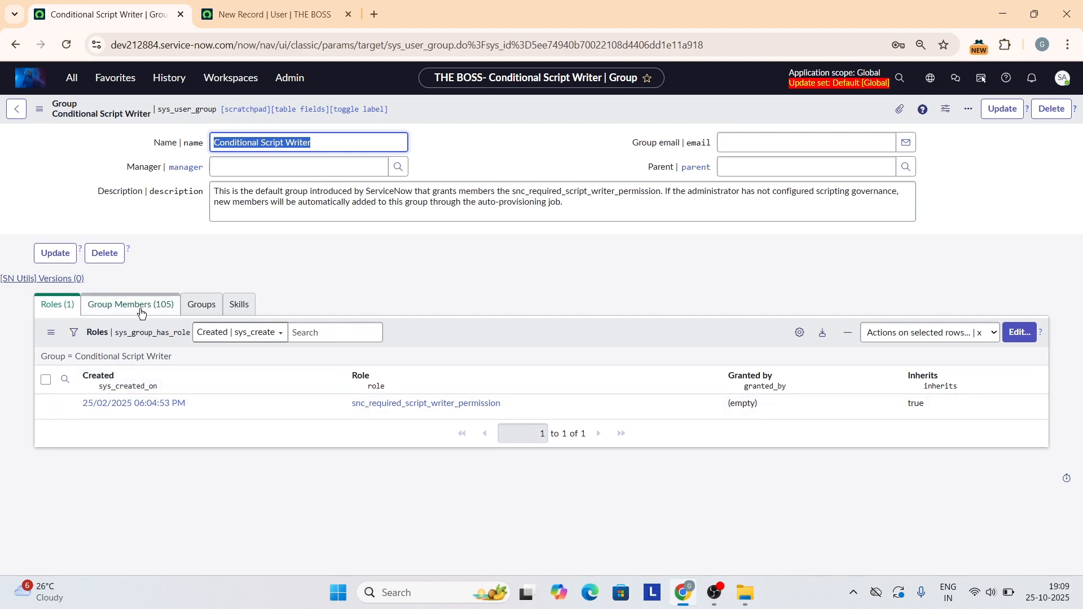
pyautogui.scroll(-20, 188, 426)
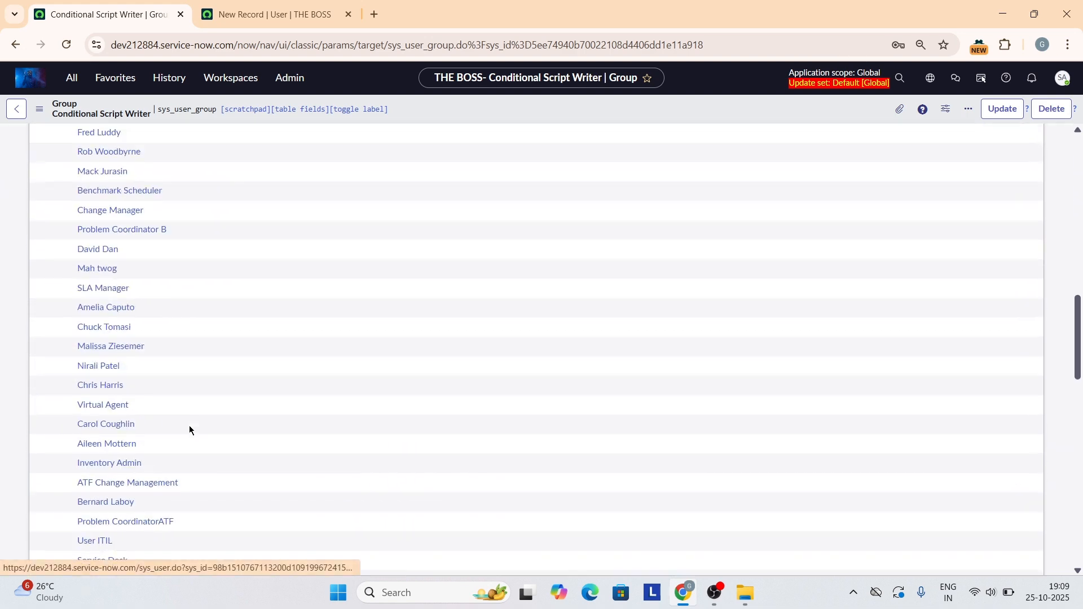
pyautogui.scroll(20, 188, 425)
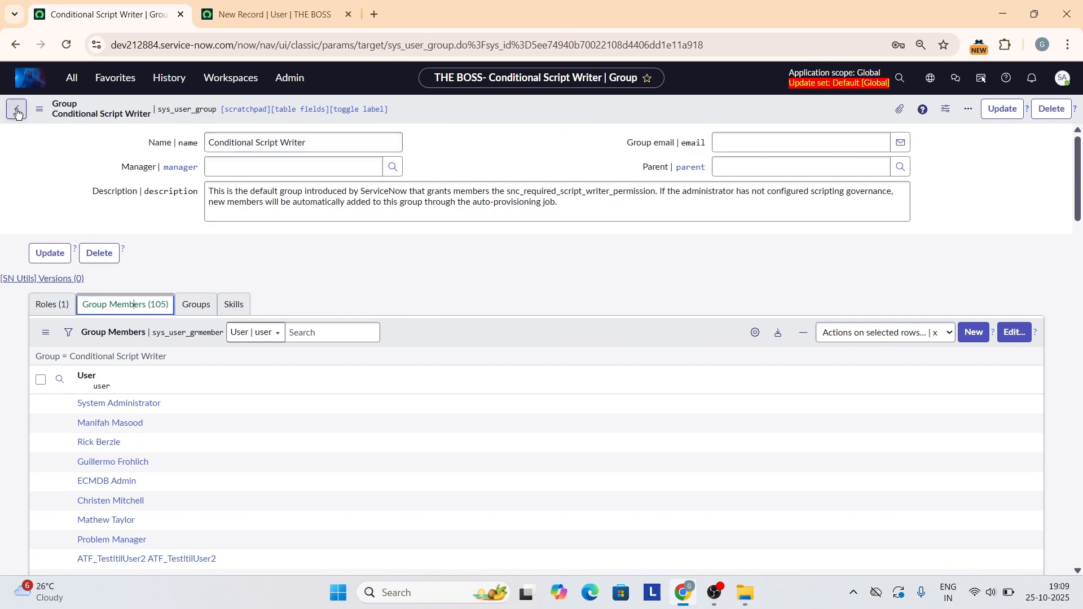
pyautogui.click(17, 112)
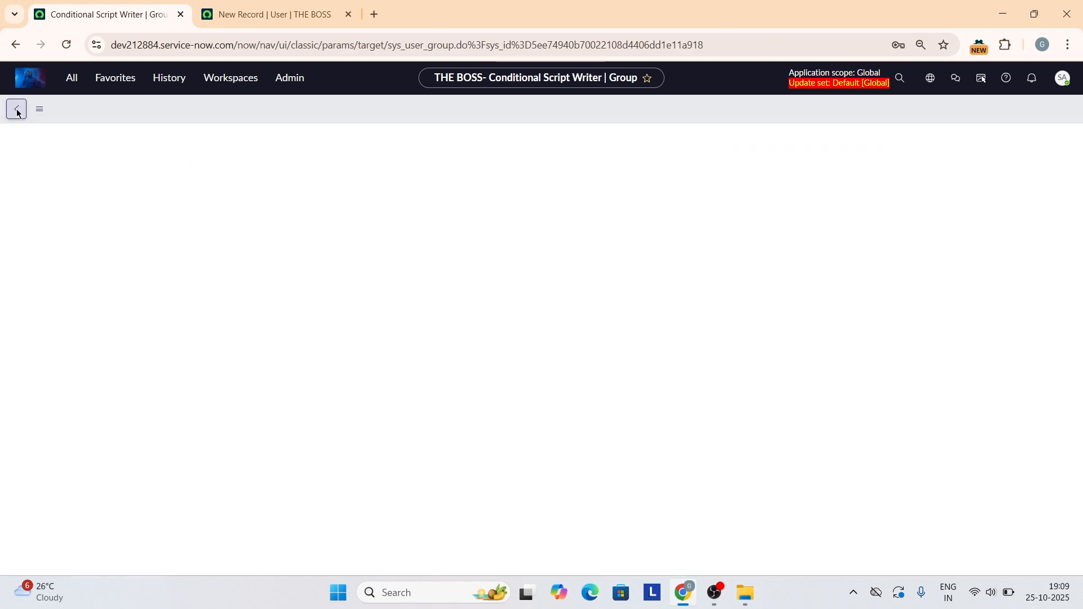
pyautogui.scroll(-1, 116, 212)
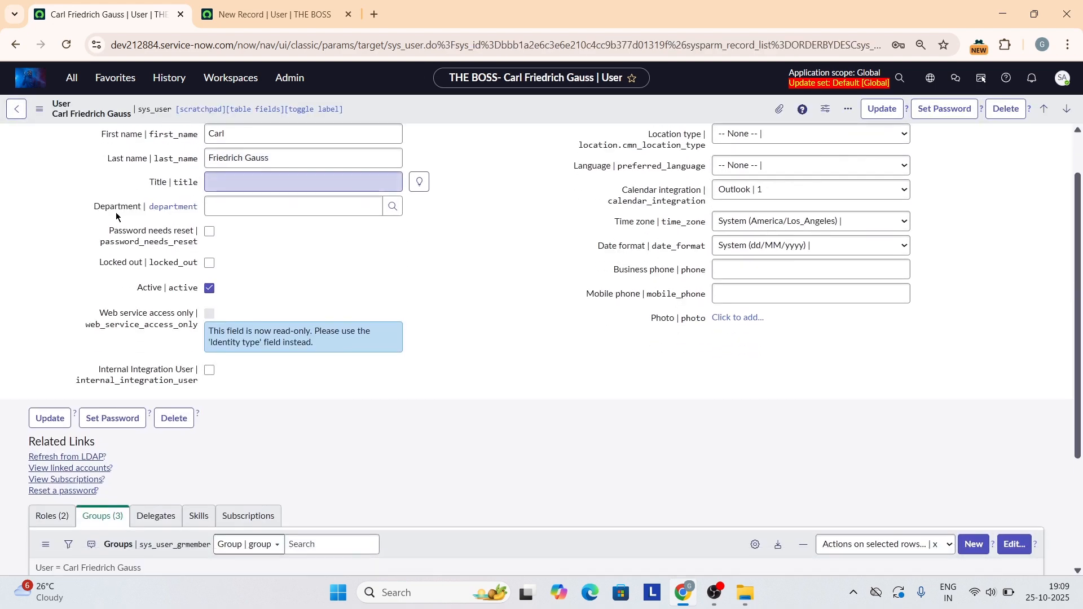
# Open the Conditional Script Writer group from the gauss user's groups and examine the roles it grants.
pyautogui.scroll(-3, 141, 245)
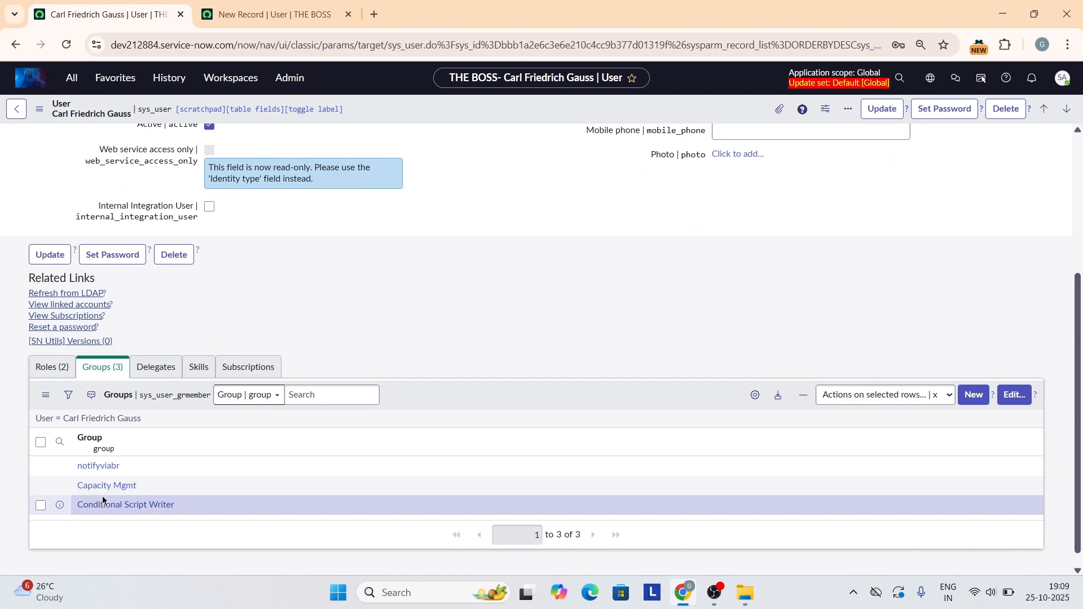
pyautogui.scroll(4, 169, 337)
pyautogui.scroll(-5, 170, 336)
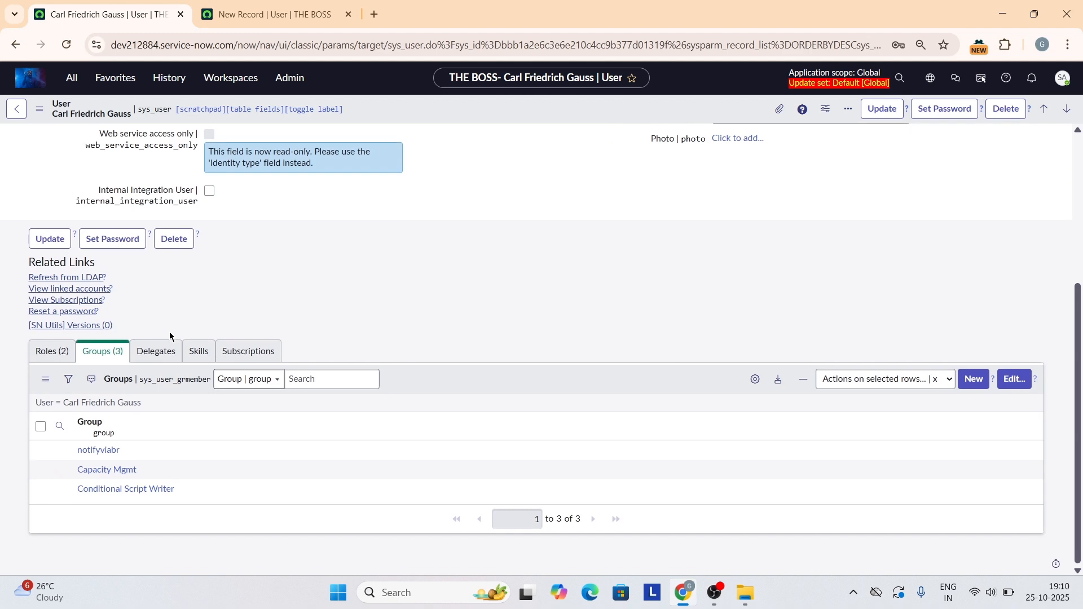
pyautogui.click(120, 489)
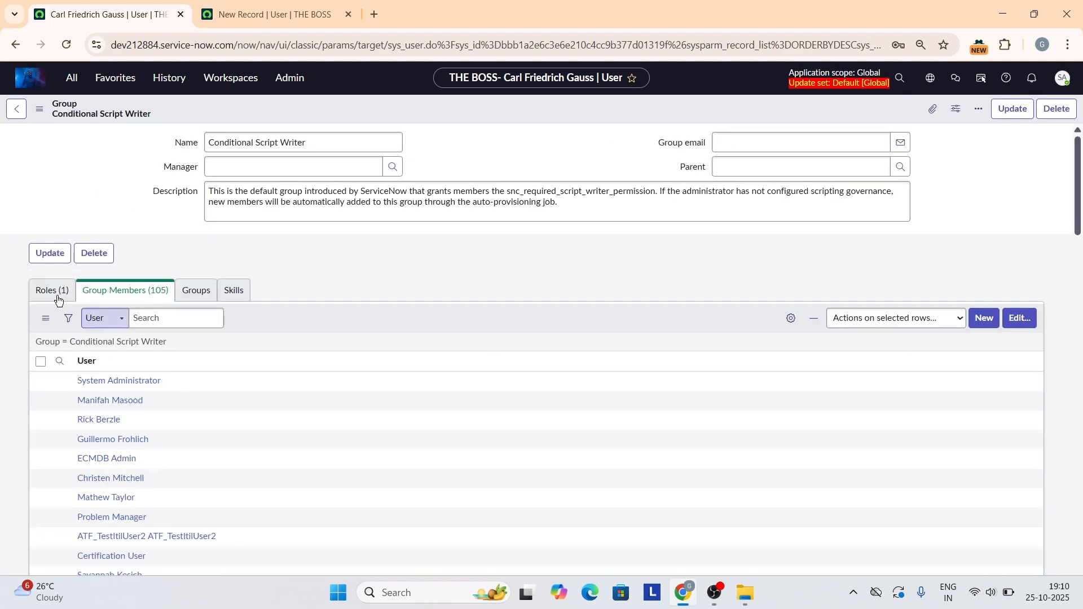
pyautogui.click(54, 290)
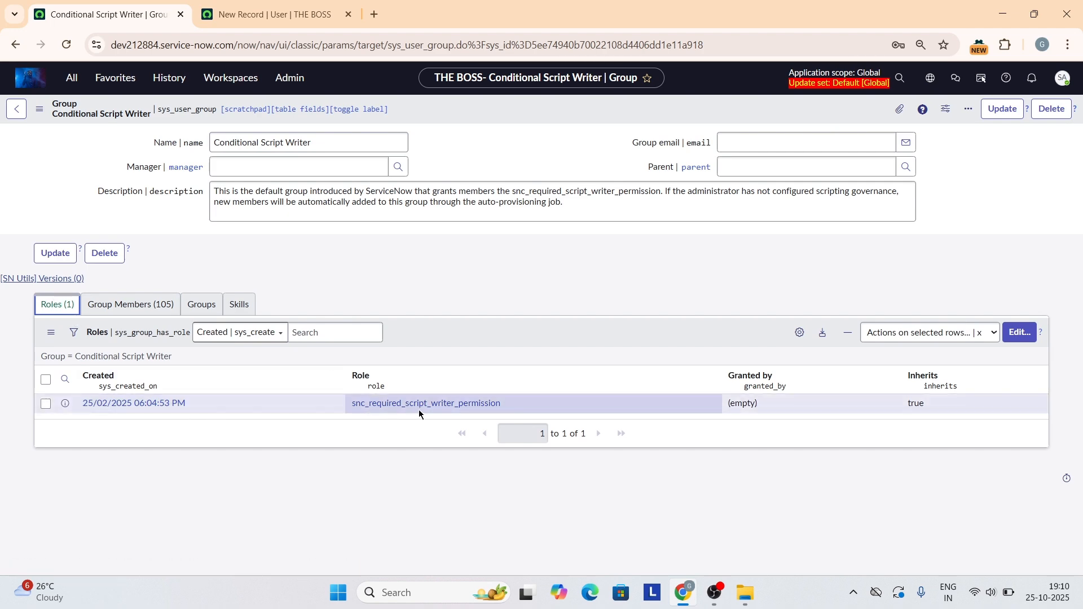
# Select all members of the Conditional Script Writer group and search the User column for guass.
pyautogui.click(89, 305)
pyautogui.scroll(-1, 114, 380)
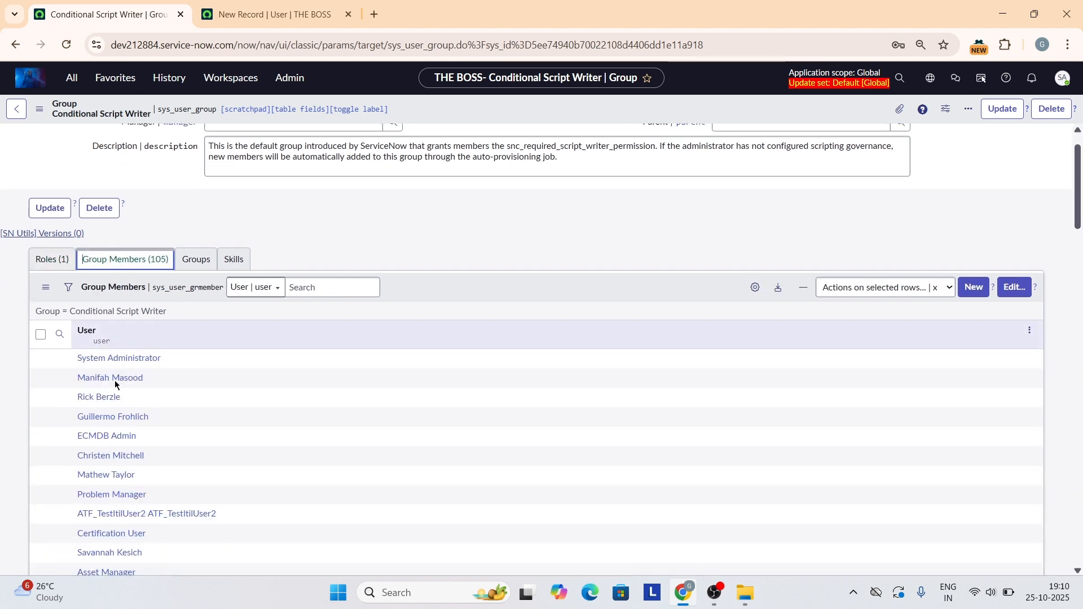
pyautogui.click(41, 325)
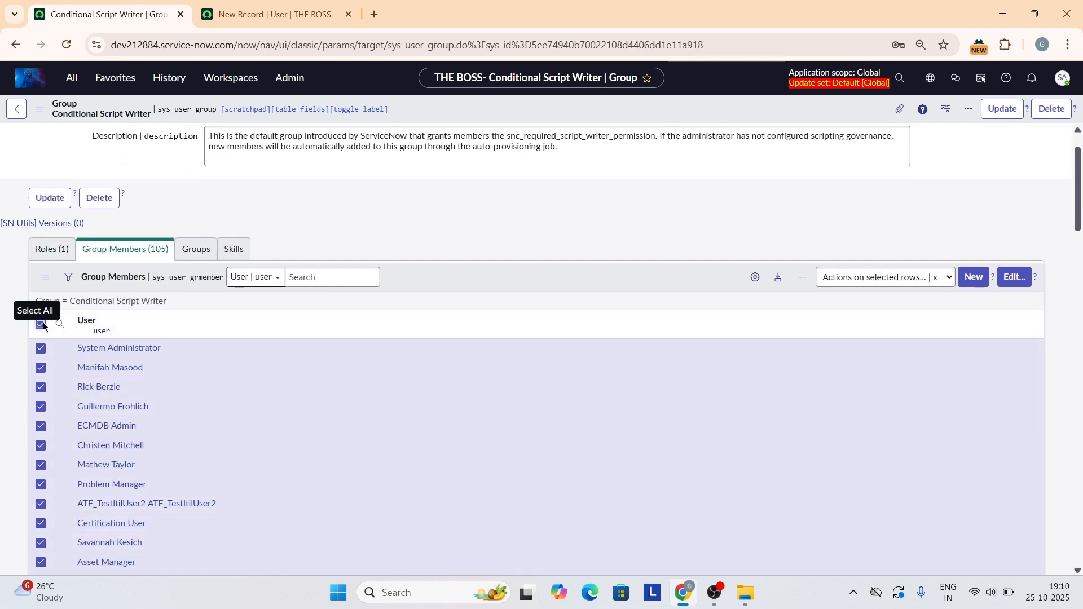
pyautogui.click(59, 324)
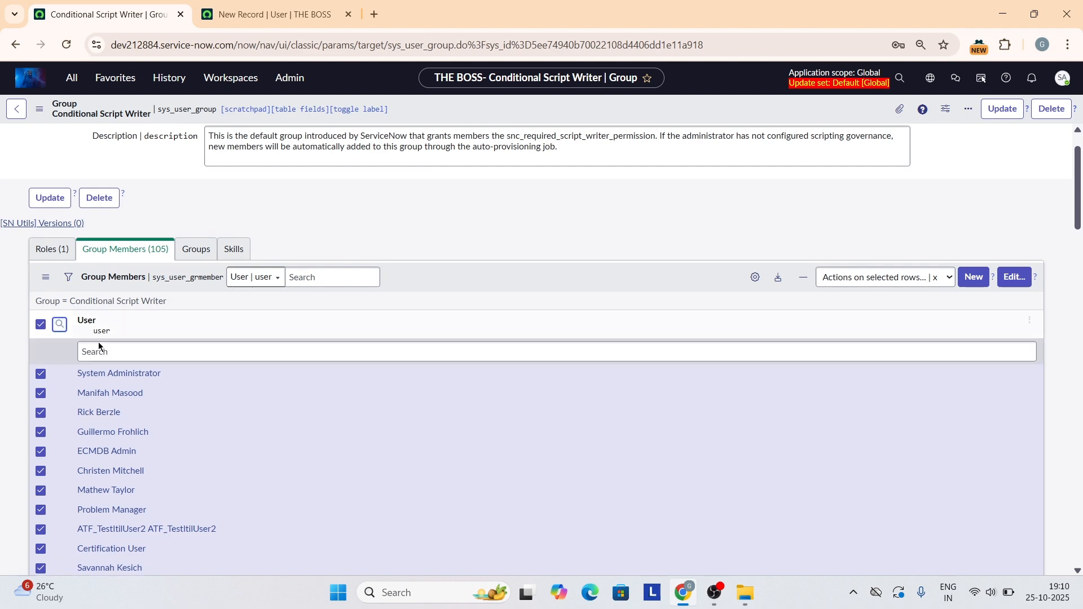
pyautogui.click(113, 351)
pyautogui.write('ga')
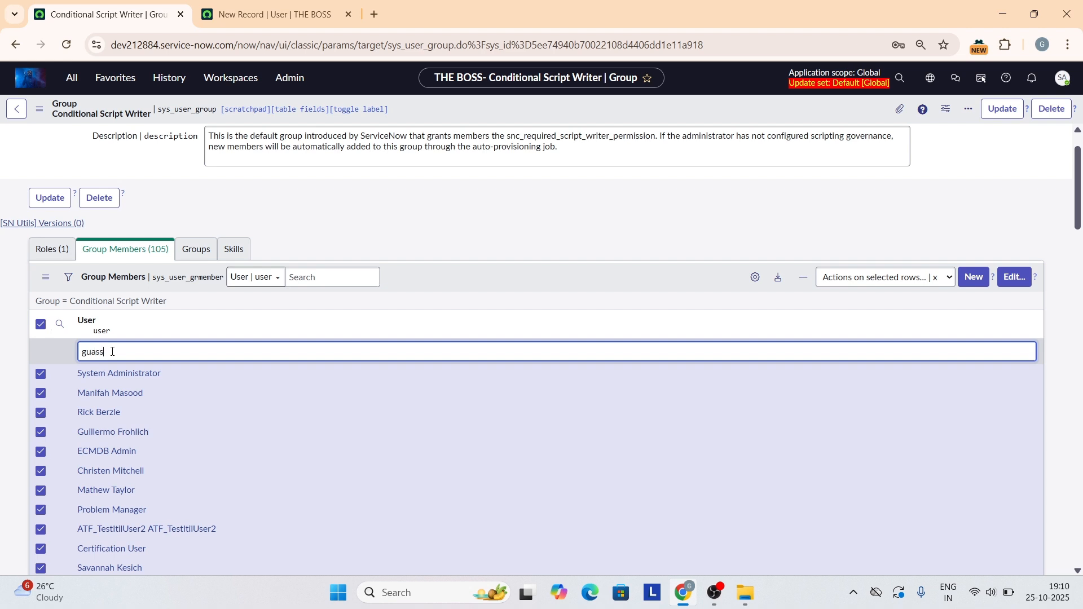
pyautogui.press('Return')
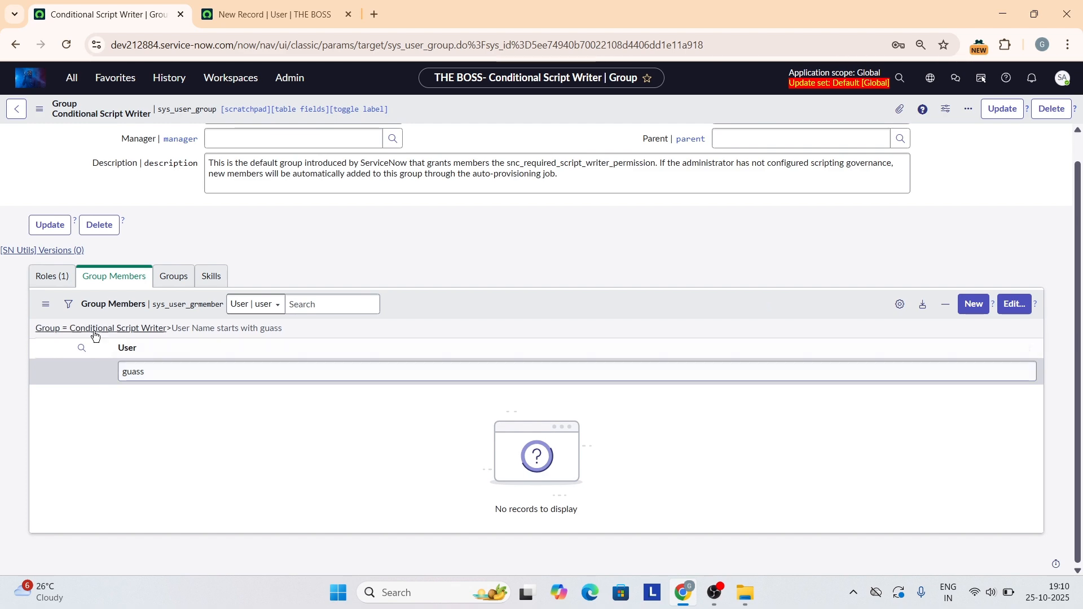
# Search the group's members for *ga, review the group's roles again, and return to the gauss user record.
pyautogui.click(56, 284)
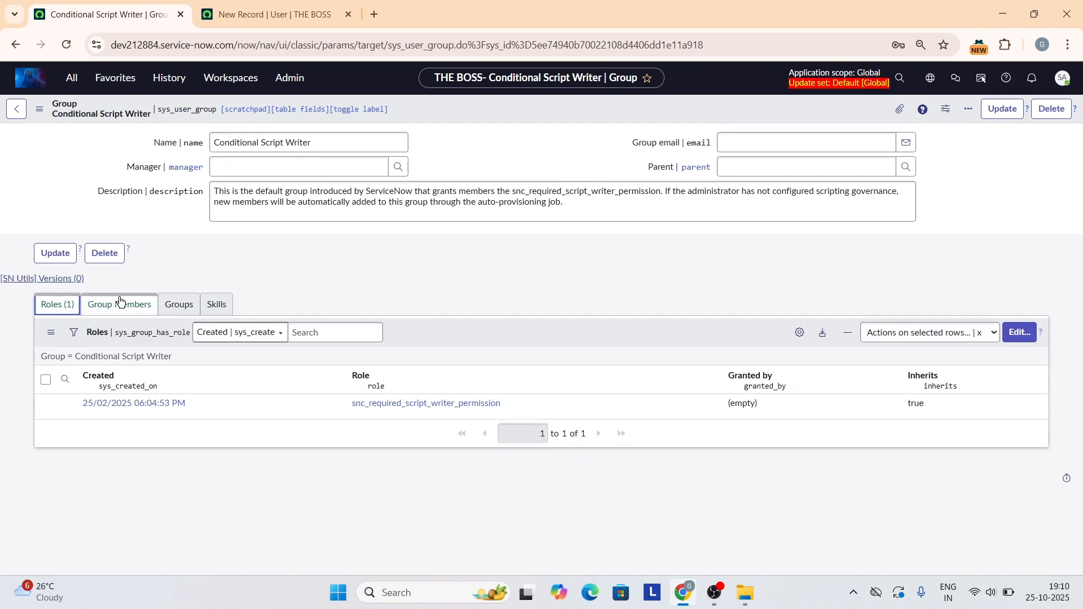
pyautogui.click(116, 304)
pyautogui.click(177, 397)
pyautogui.doubleClick(176, 398)
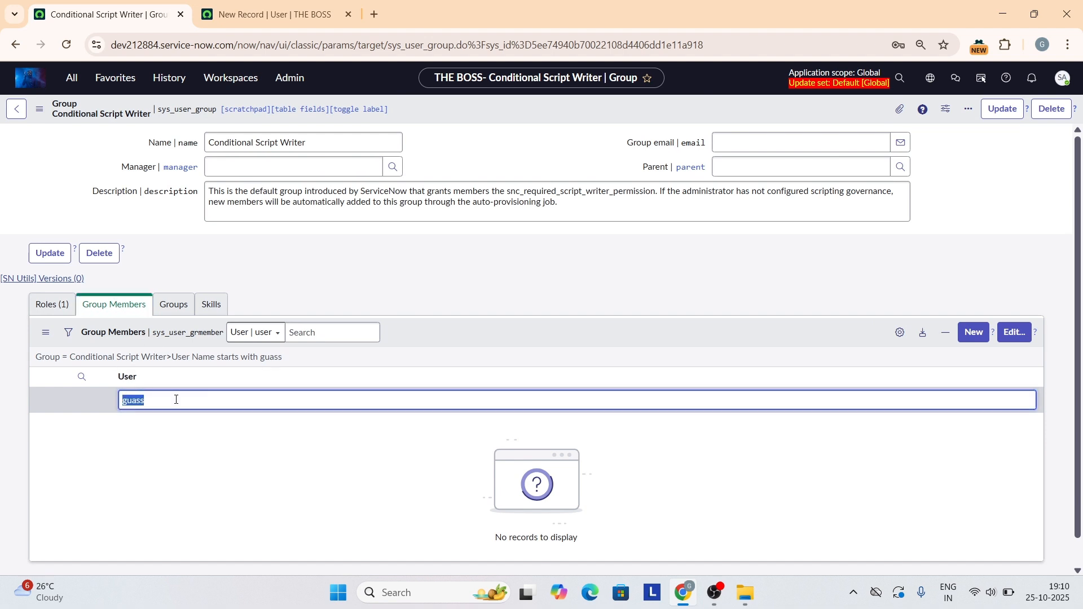
pyautogui.write('*ga')
pyautogui.press('Return')
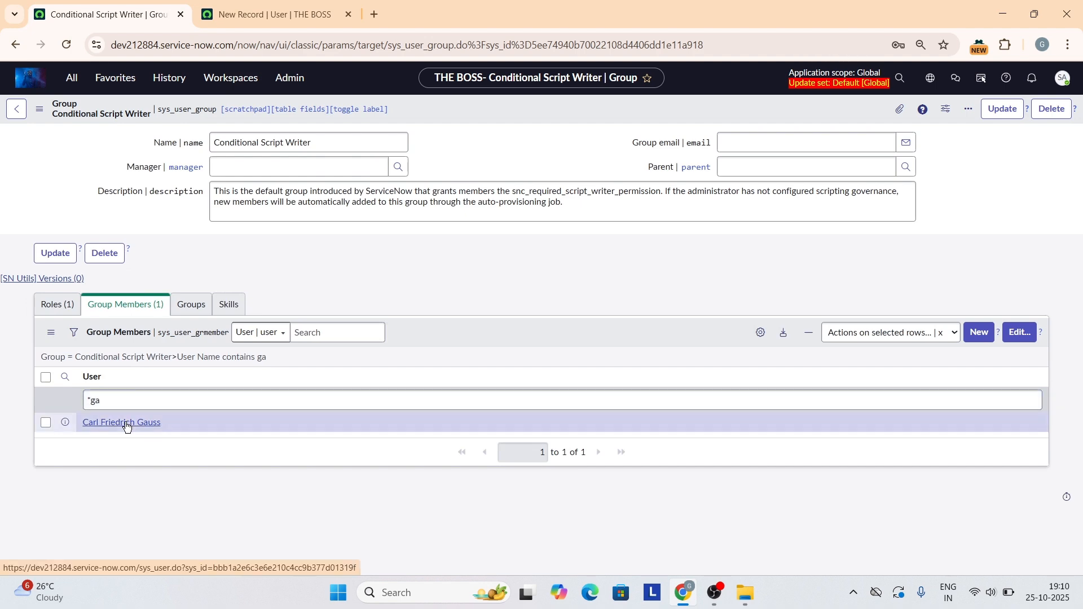
pyautogui.click(73, 311)
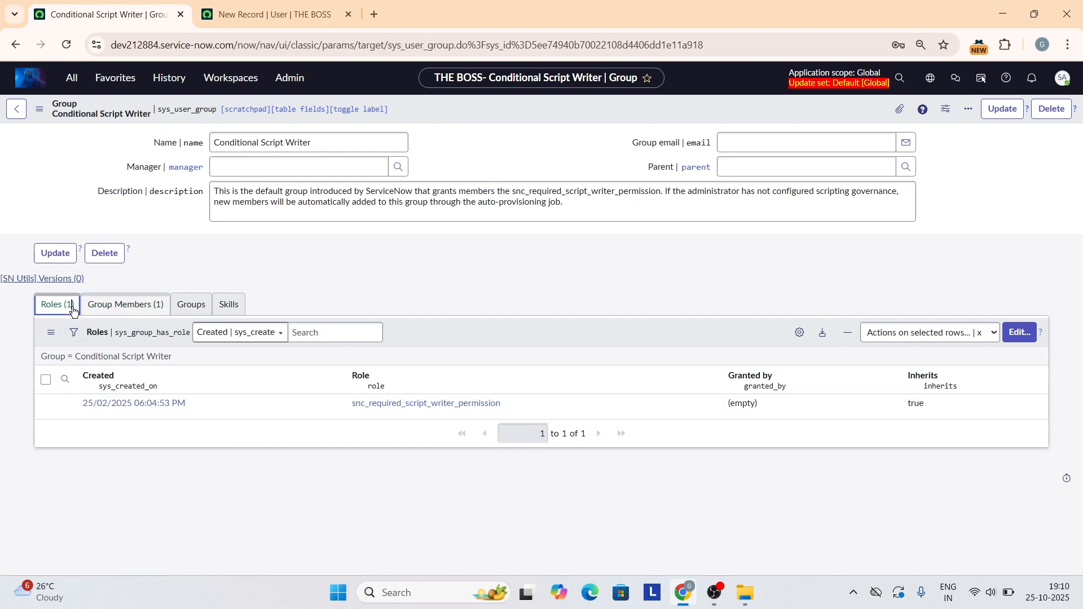
pyautogui.click(14, 112)
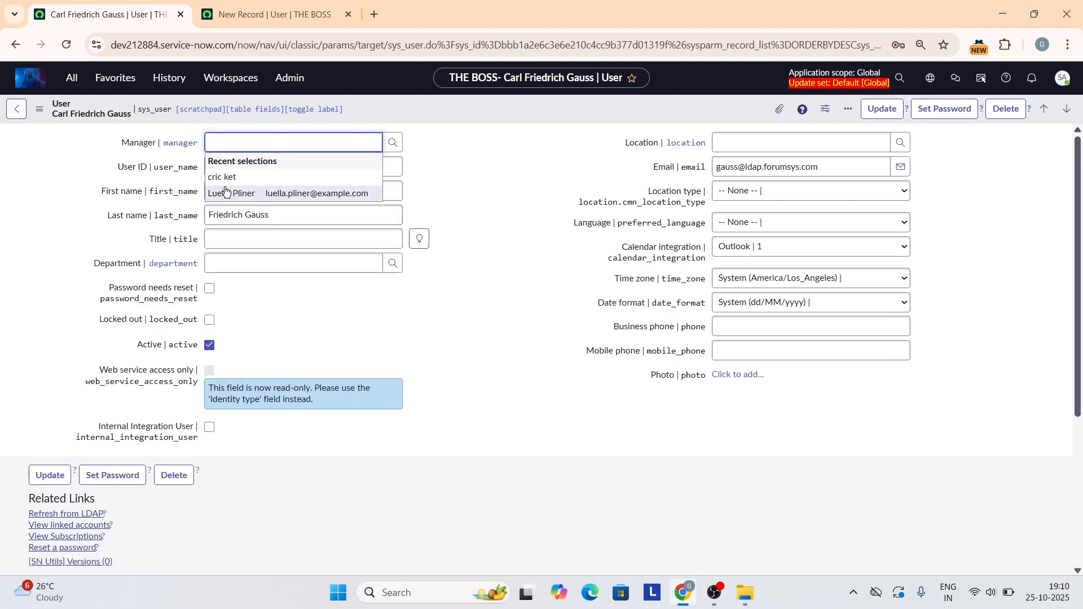
# Check the Department field's recent selections on the gauss user record and examine the user's assigned roles.
pyautogui.click(288, 267)
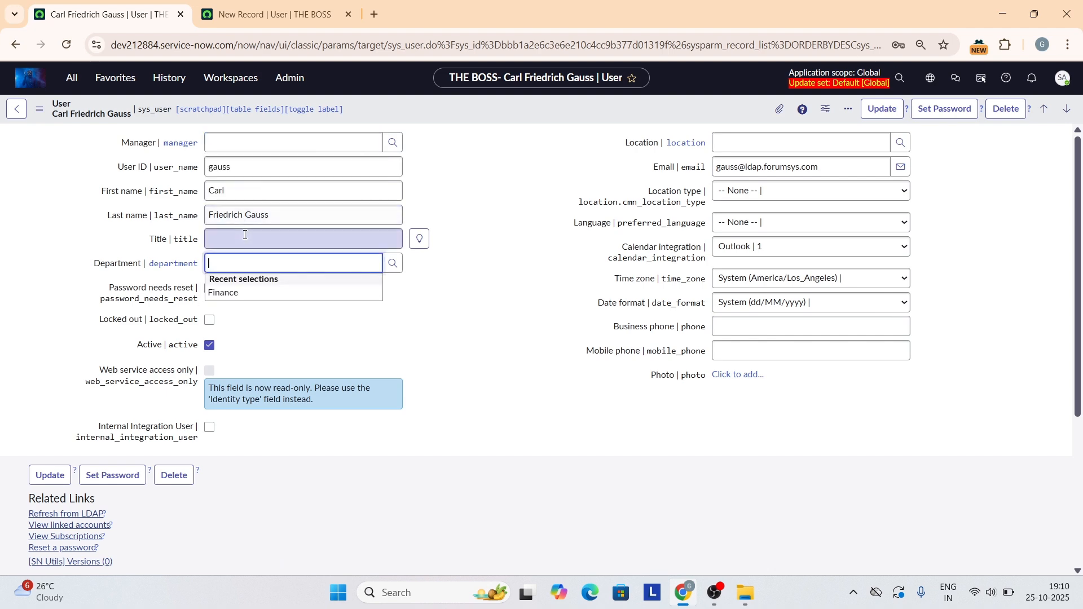
pyautogui.click(334, 340)
pyautogui.scroll(-4, 334, 340)
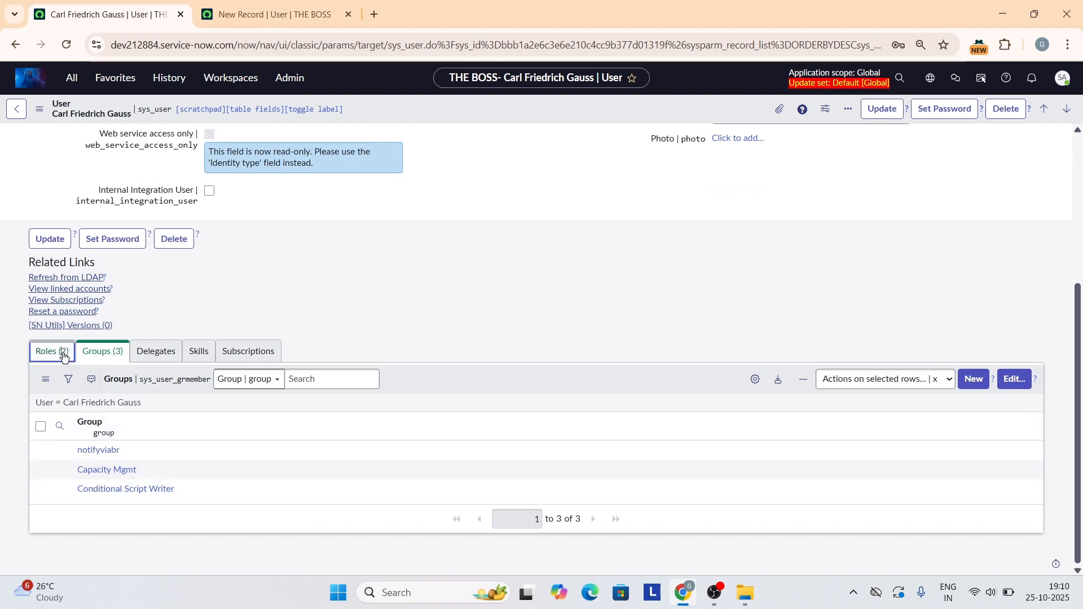
pyautogui.click(61, 352)
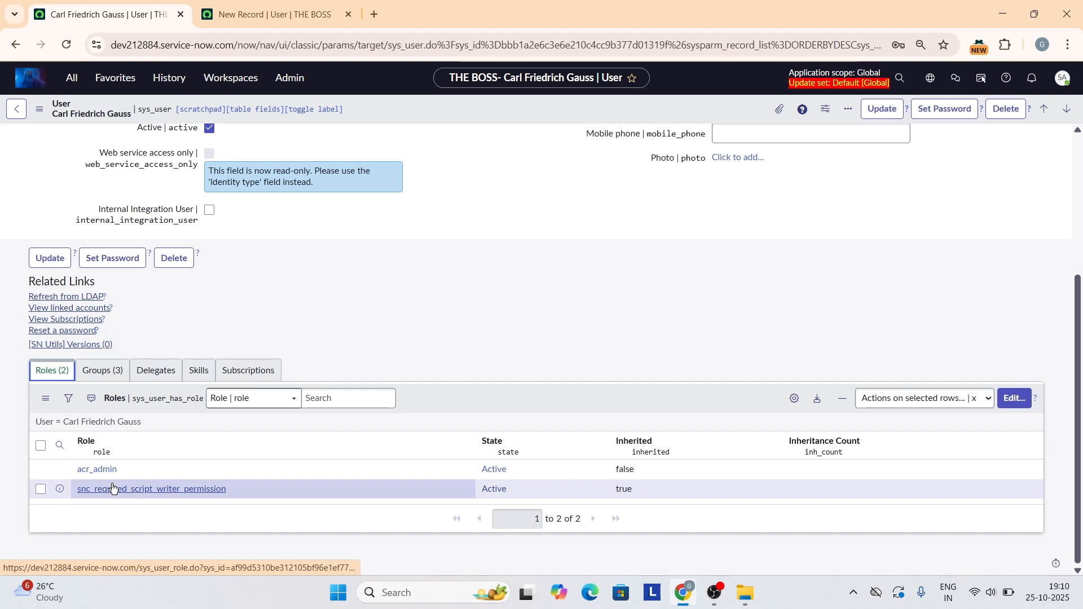
# Edit the gauss user's roles, adding every role in the collection to the Roles List, and save.
pyautogui.click(1028, 401)
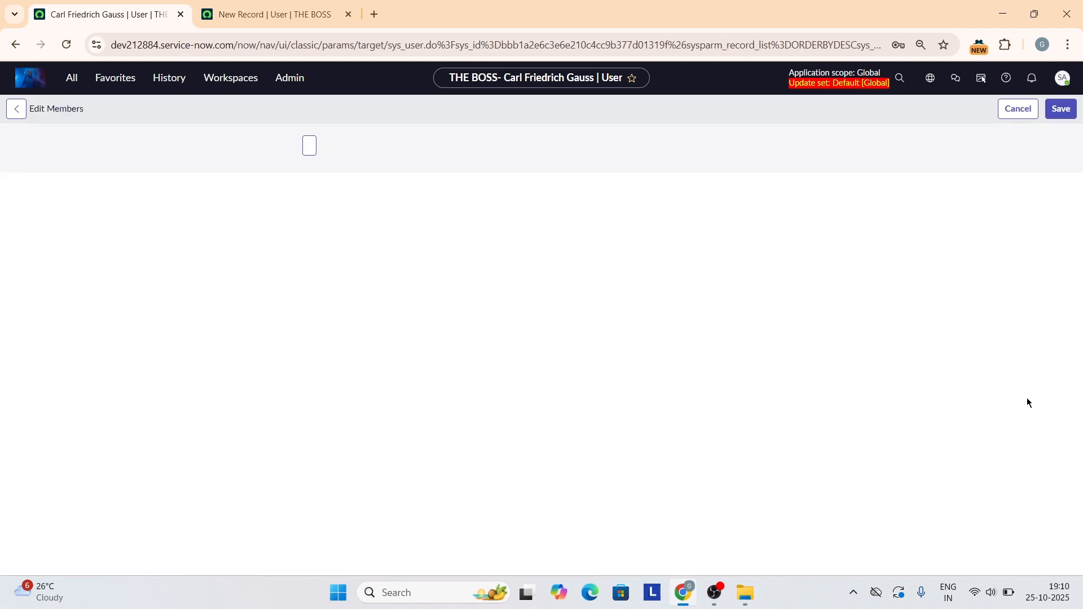
pyautogui.scroll(-10, 488, 367)
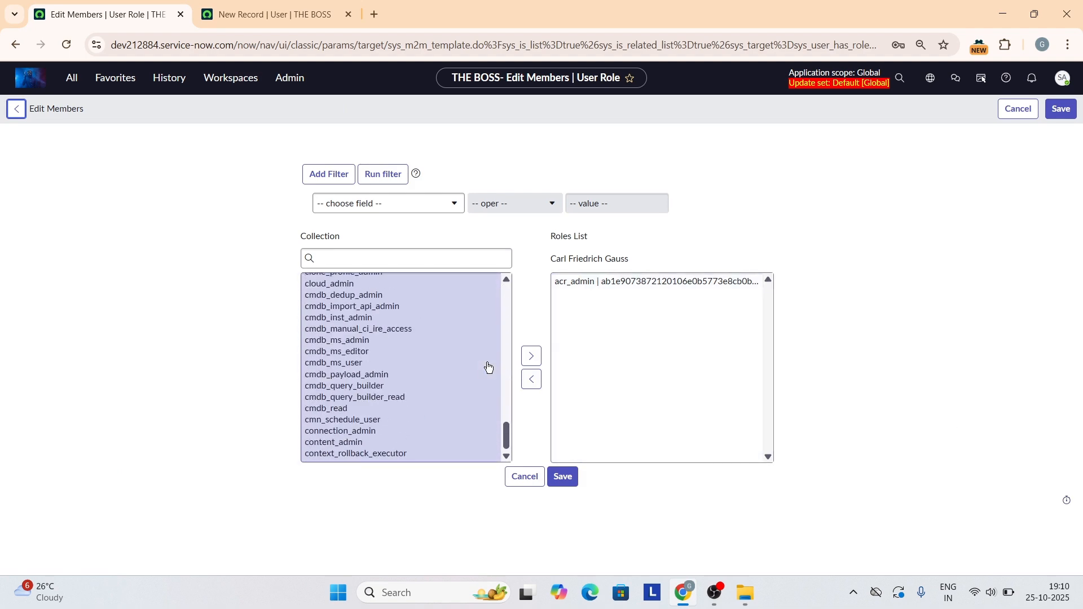
pyautogui.scroll(10, 488, 367)
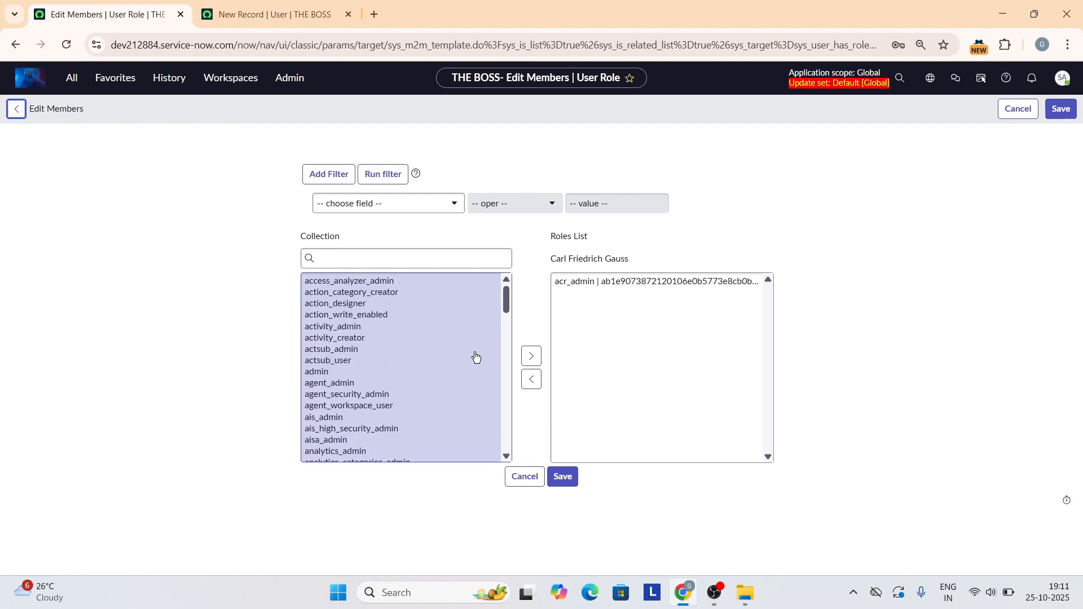
pyautogui.click(447, 282)
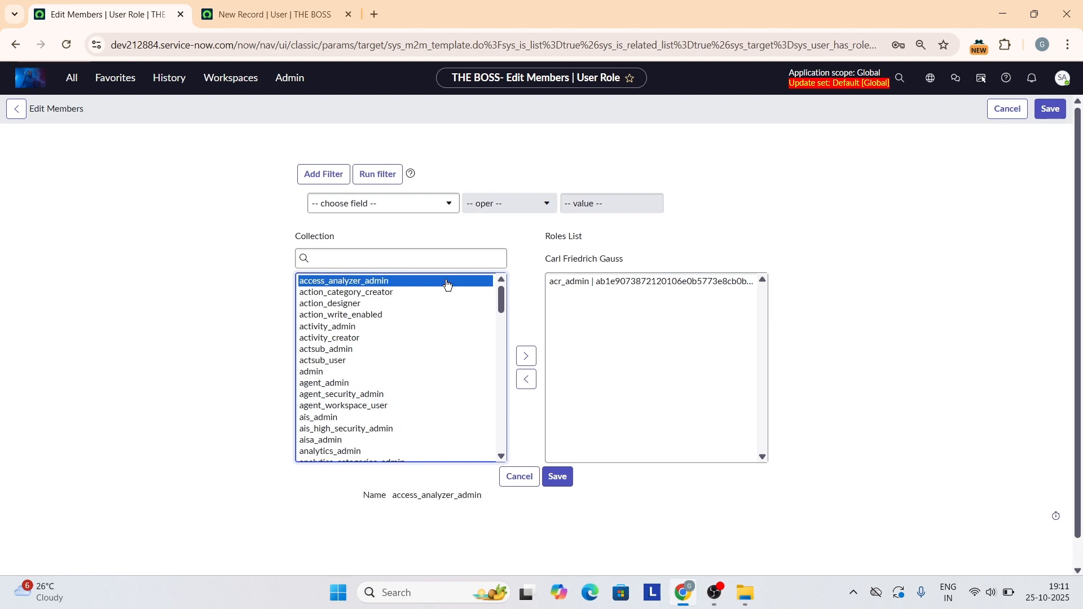
pyautogui.moveTo(445, 289); pyautogui.dragTo(445, 463)
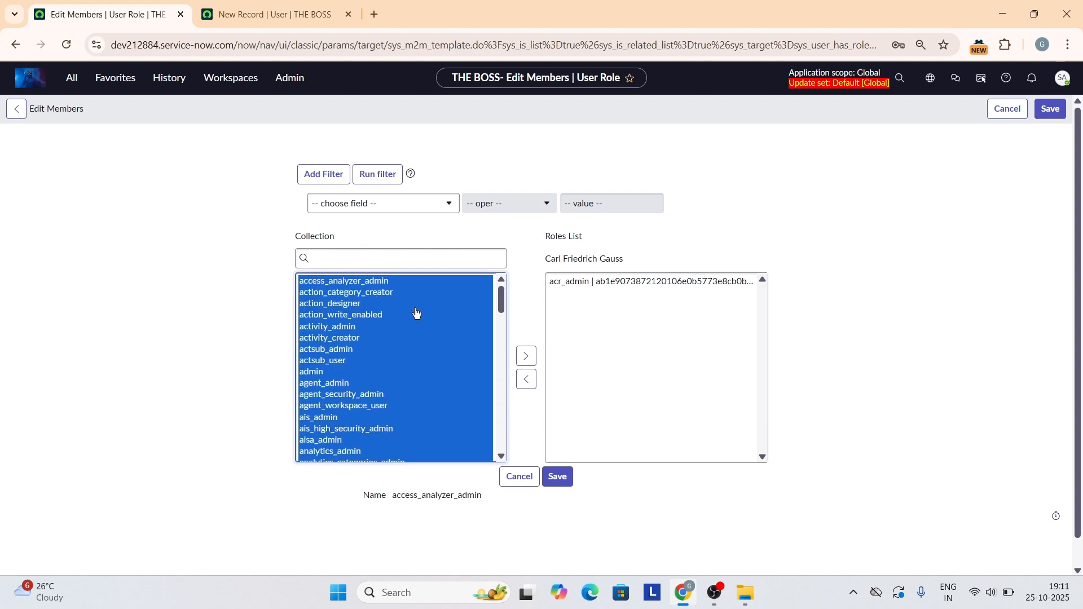
pyautogui.click(525, 357)
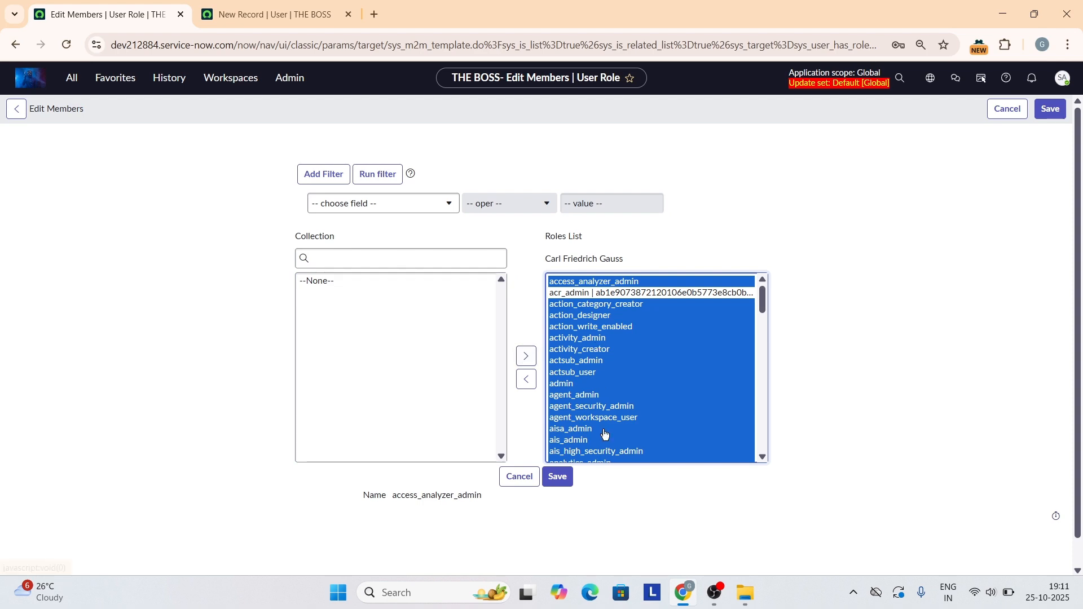
pyautogui.click(729, 480)
pyautogui.click(568, 487)
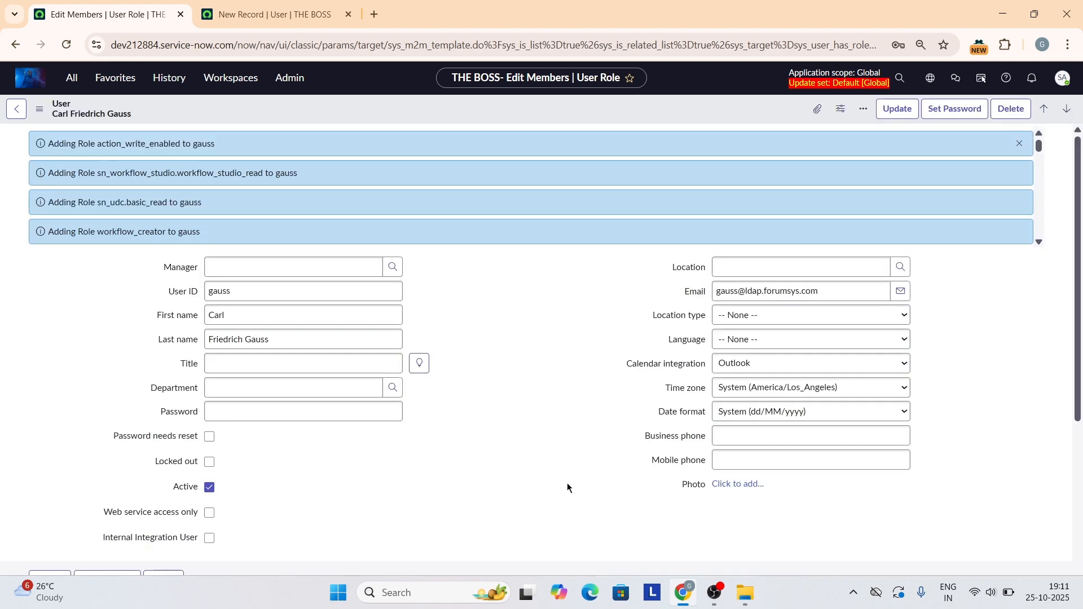
# Look through the gauss user's updated role list and check the Groups and Delegates related lists.
pyautogui.scroll(-20, 567, 483)
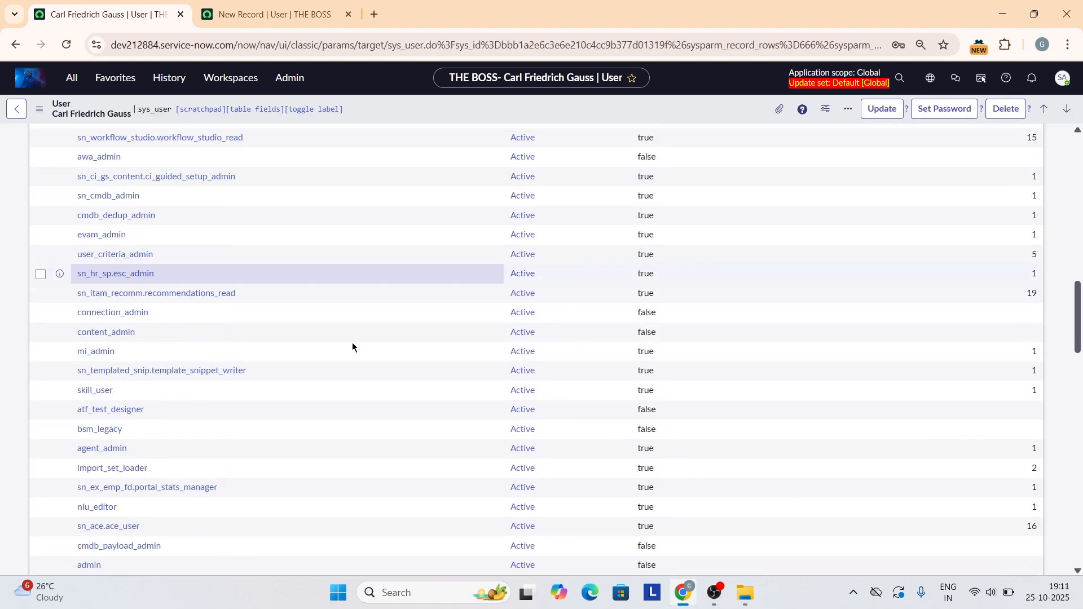
pyautogui.scroll(-10, 352, 347)
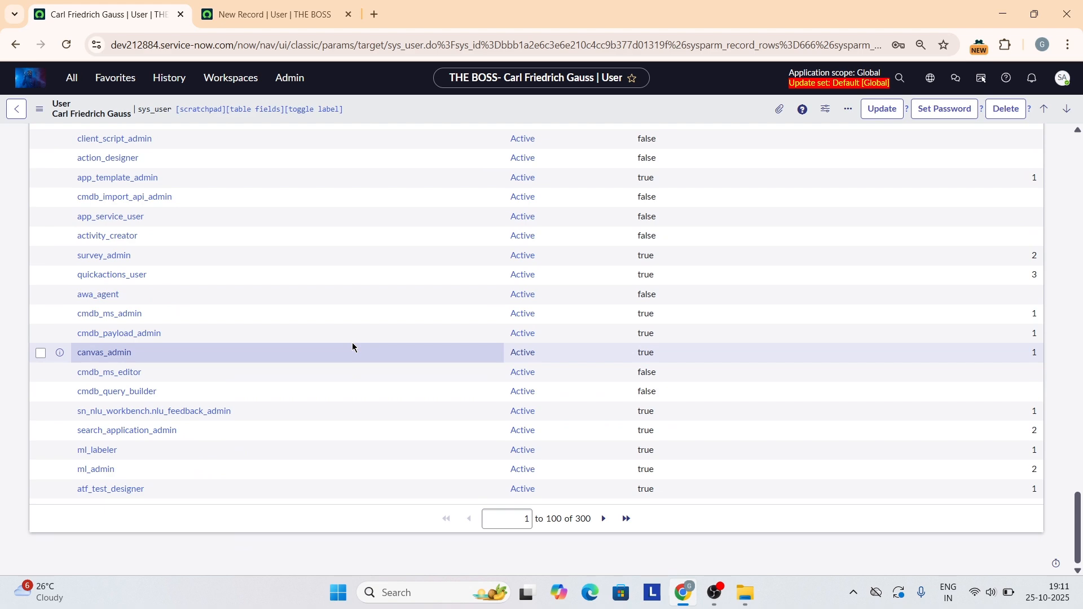
pyautogui.scroll(15, 352, 346)
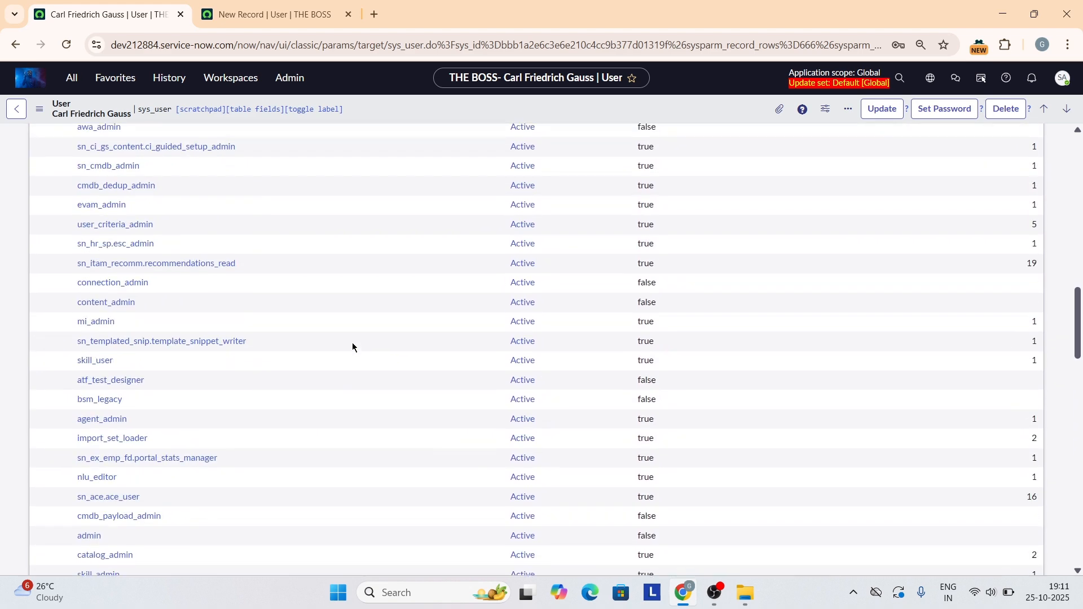
pyautogui.scroll(10, 352, 343)
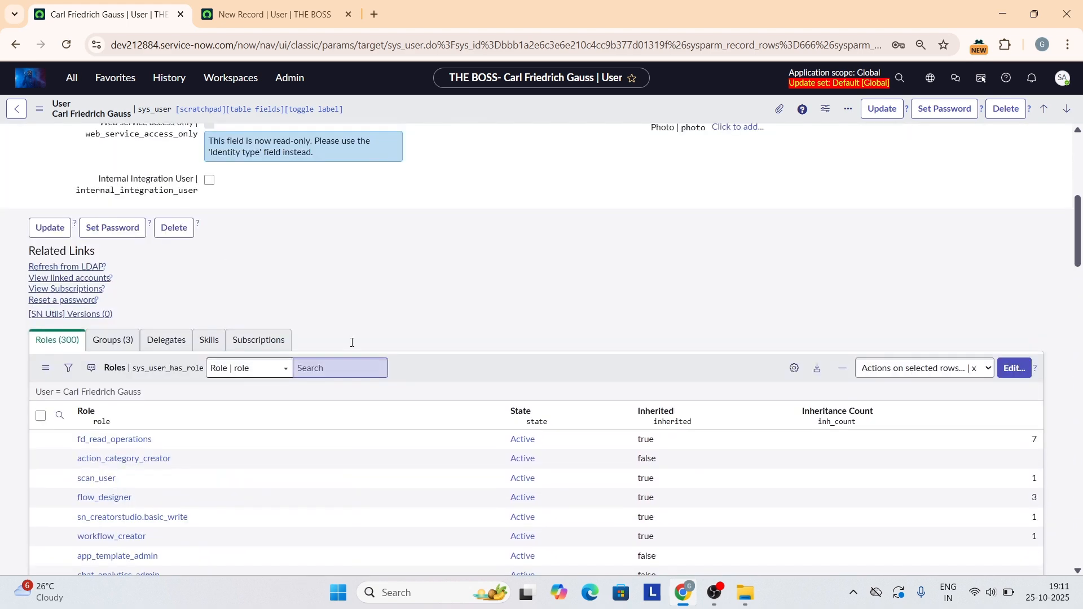
pyautogui.click(114, 351)
pyautogui.click(167, 351)
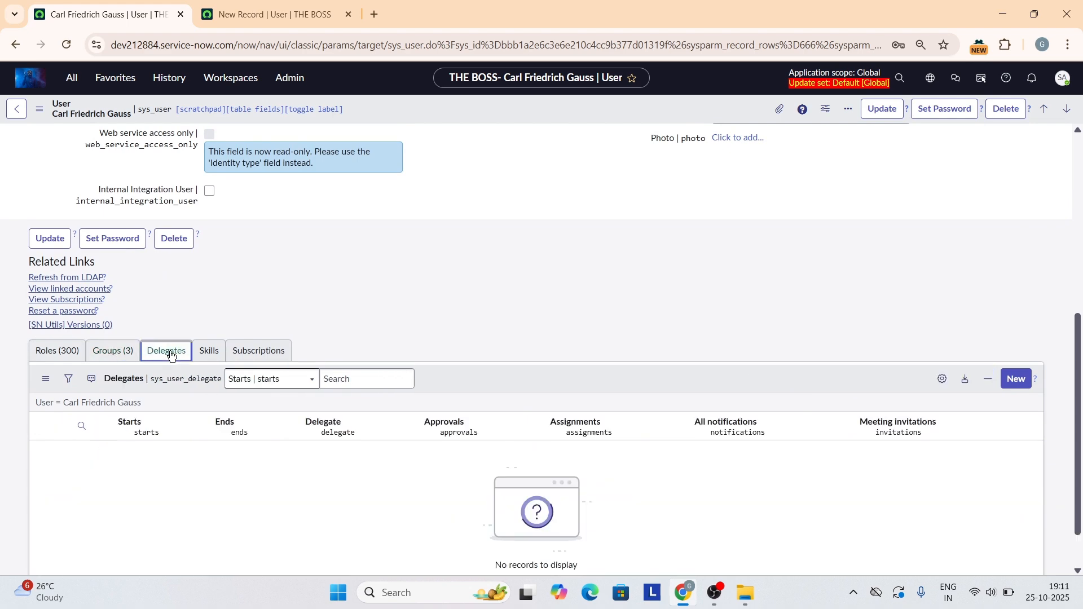
pyautogui.click(69, 349)
# Review the role-addition notices and field values on the gauss user record, and go back to the Roles related list.
pyautogui.scroll(8, 243, 288)
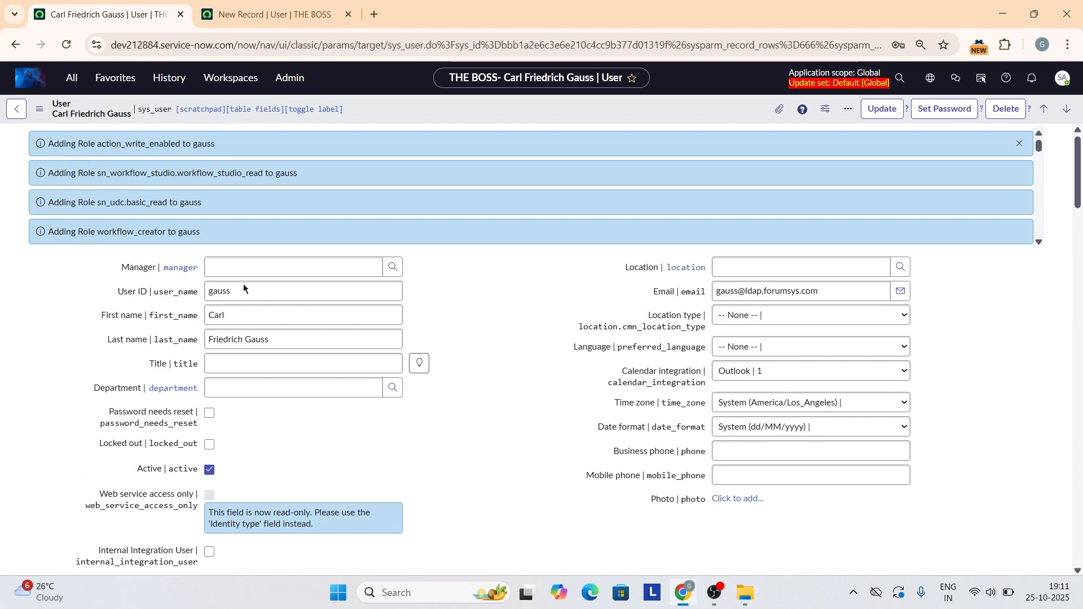
pyautogui.scroll(-1, 198, 241)
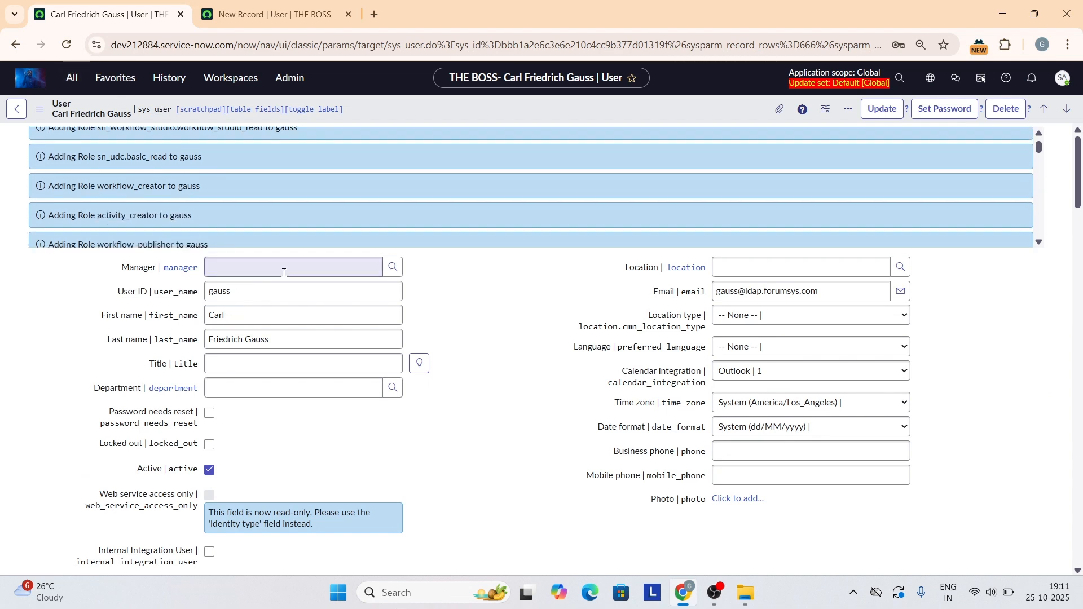
pyautogui.scroll(-1, 338, 271)
pyautogui.scroll(-1, 477, 269)
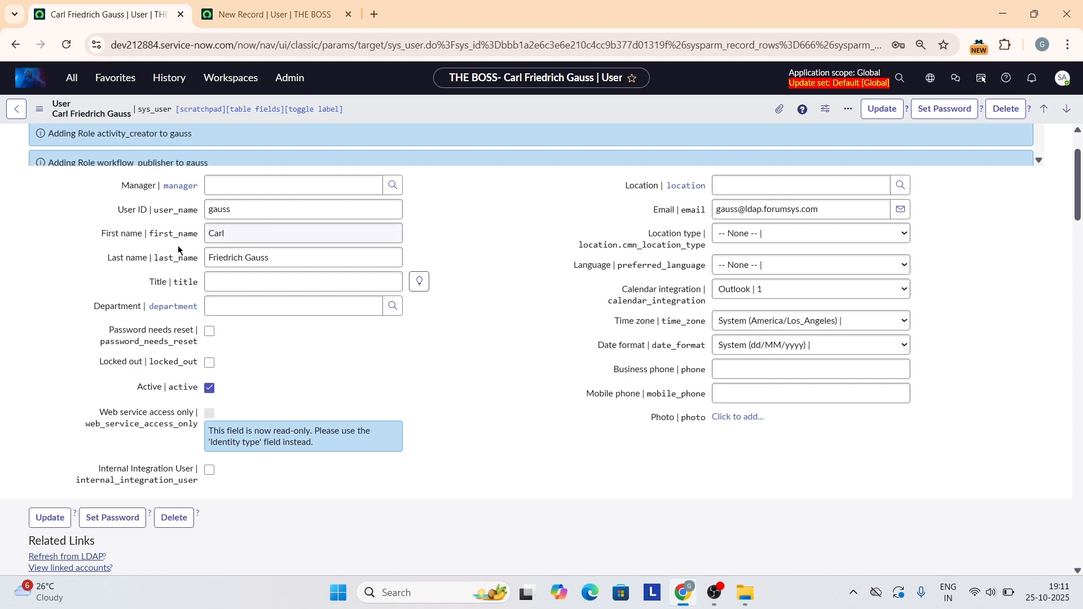
pyautogui.scroll(-8, 178, 245)
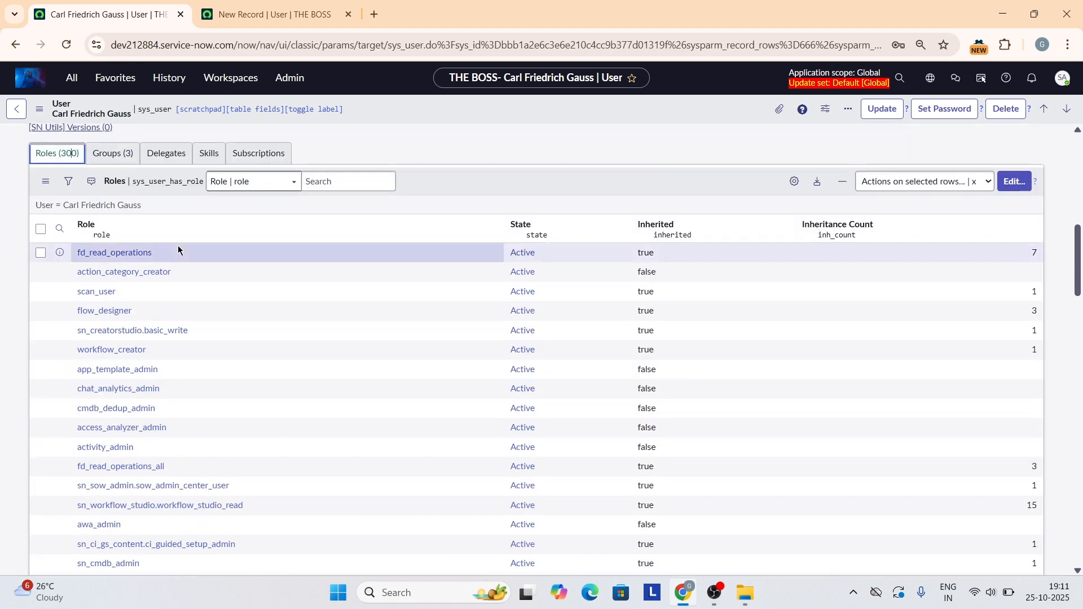
# Find the Roles module under System Security, open it, and look through the role names and descriptions.
pyautogui.click(71, 78)
pyautogui.write('roles')
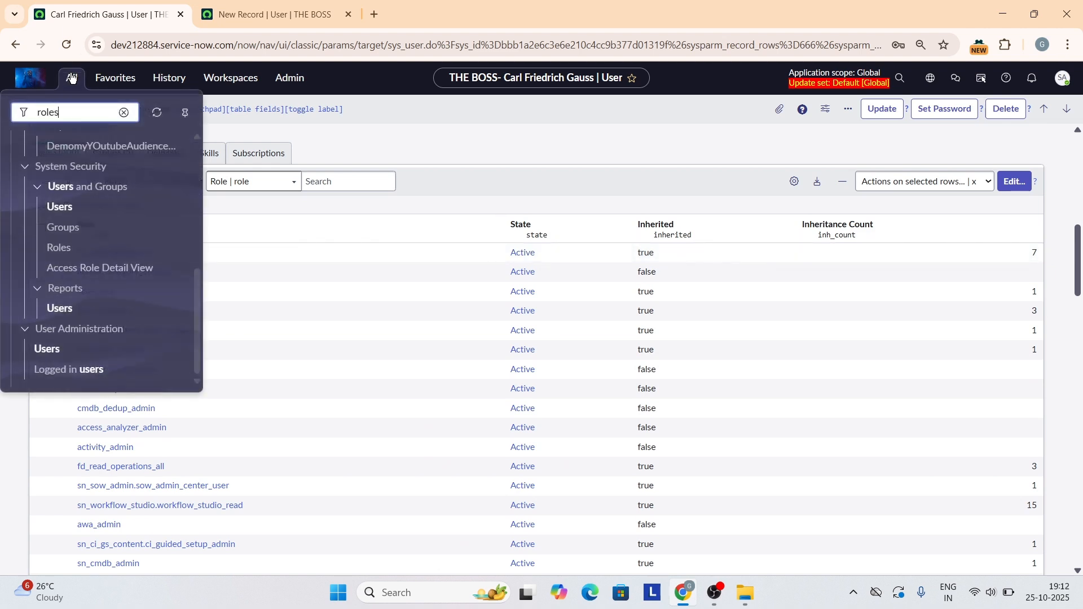
pyautogui.scroll(-1, 73, 266)
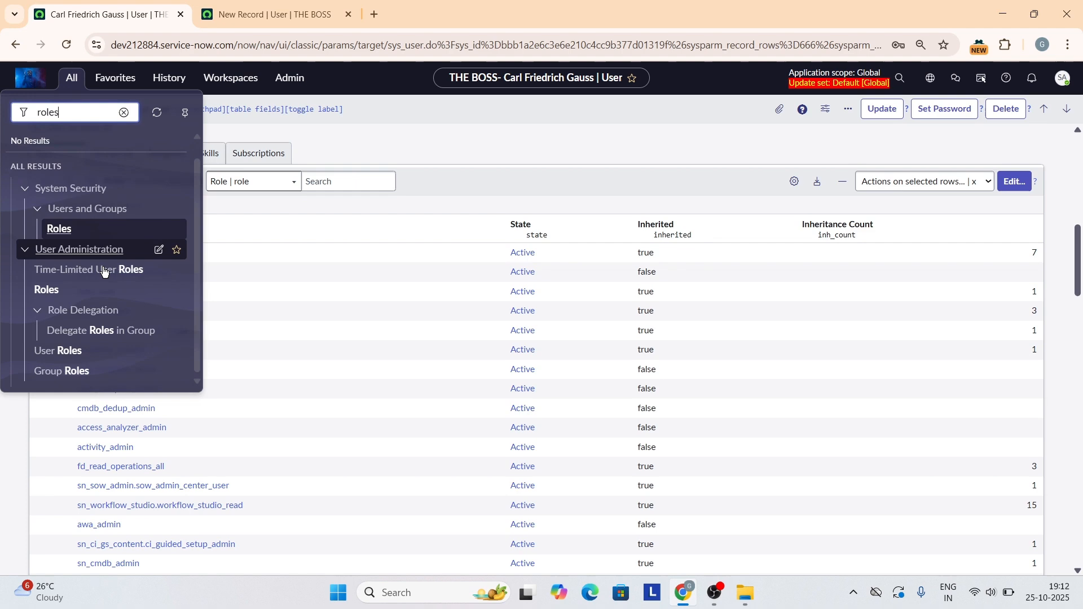
pyautogui.click(103, 232)
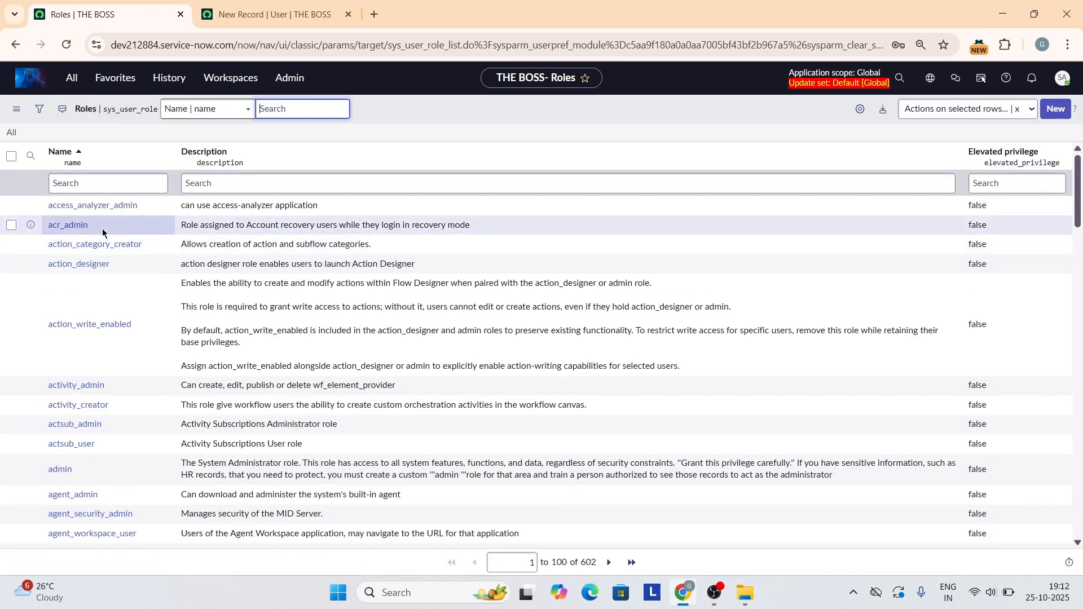
pyautogui.scroll(-2, 310, 321)
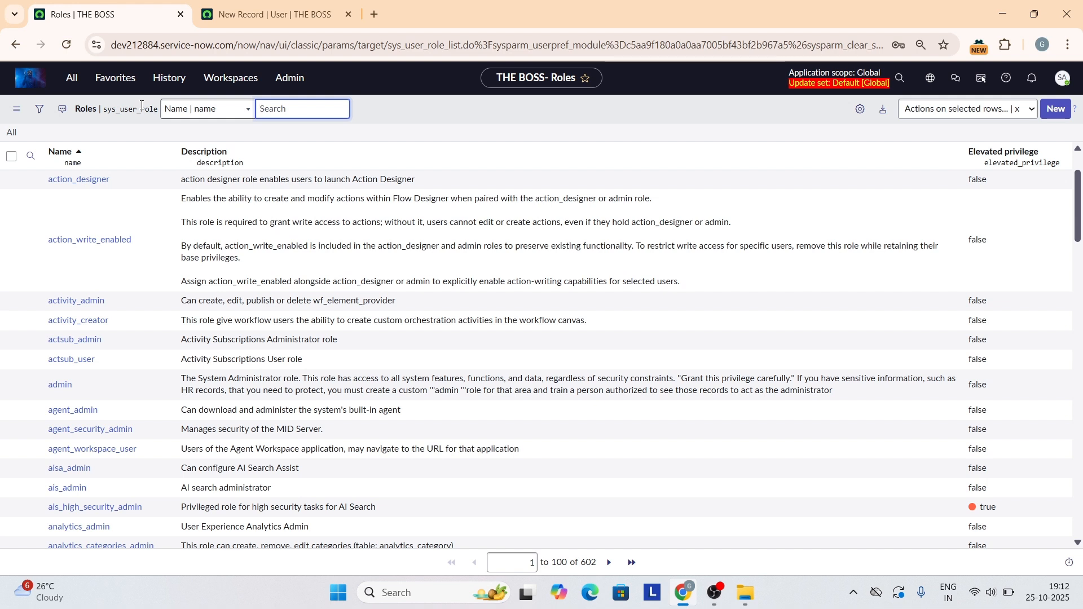
pyautogui.scroll(-1, 526, 265)
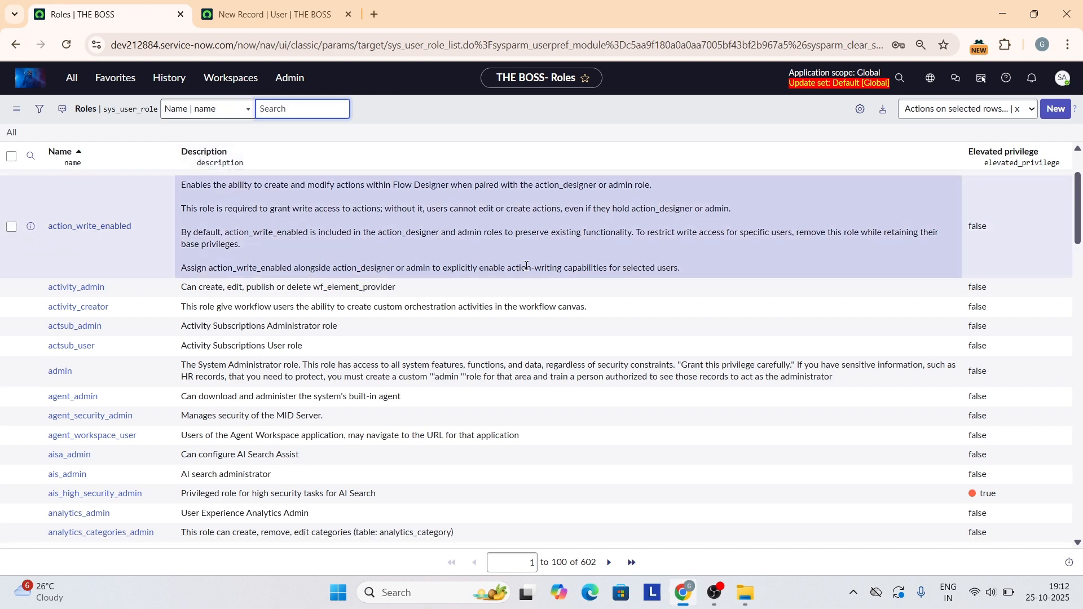
pyautogui.scroll(-2, 40, 290)
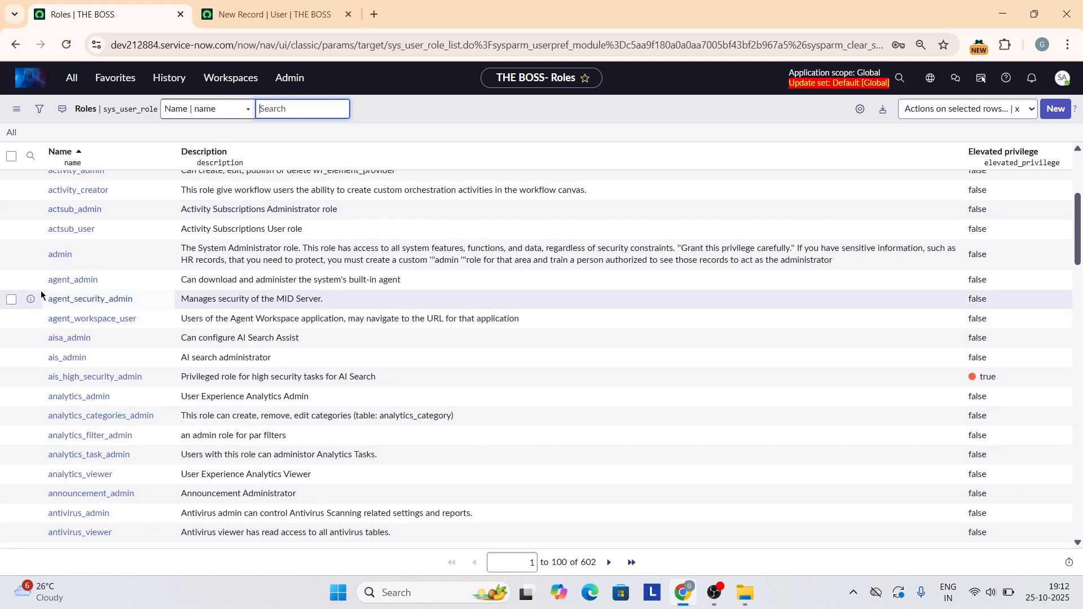
# Open the admin role record and review its description and the roles it contains.
pyautogui.click(61, 255)
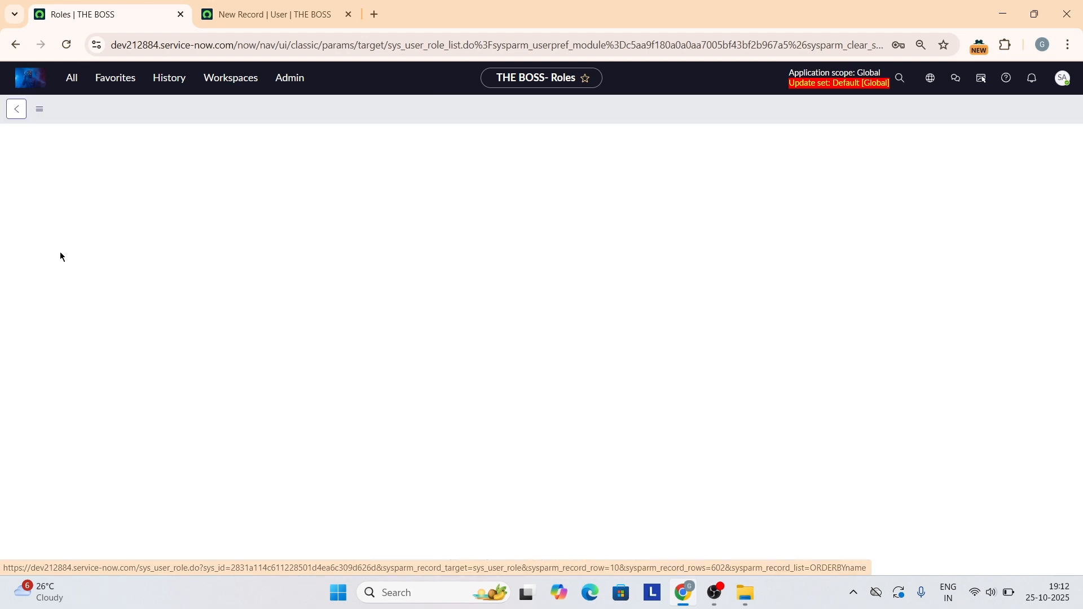
pyautogui.scroll(-1, 145, 272)
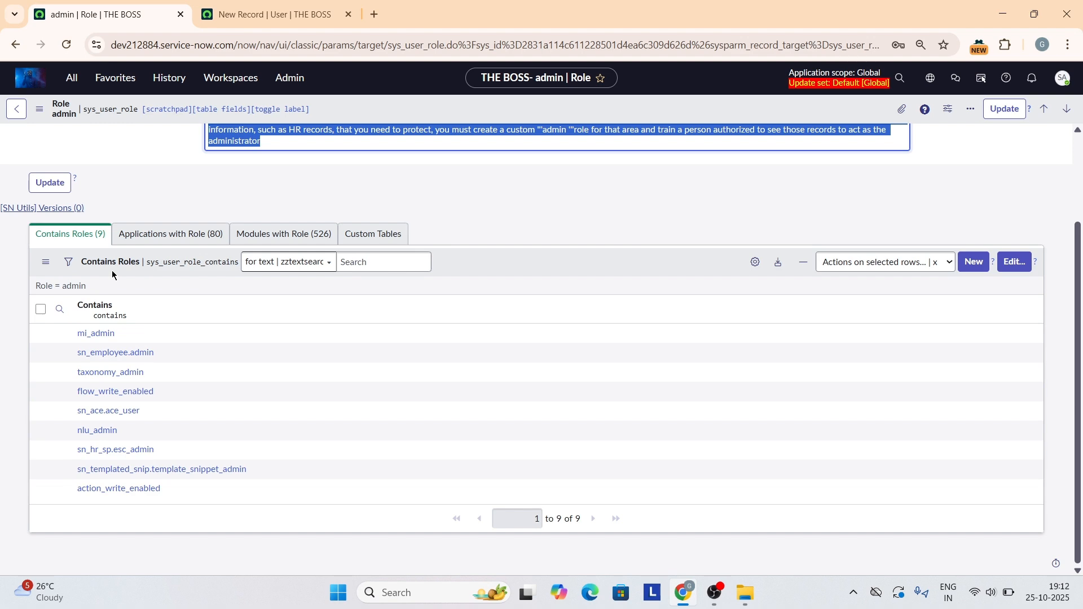
pyautogui.scroll(2, 169, 255)
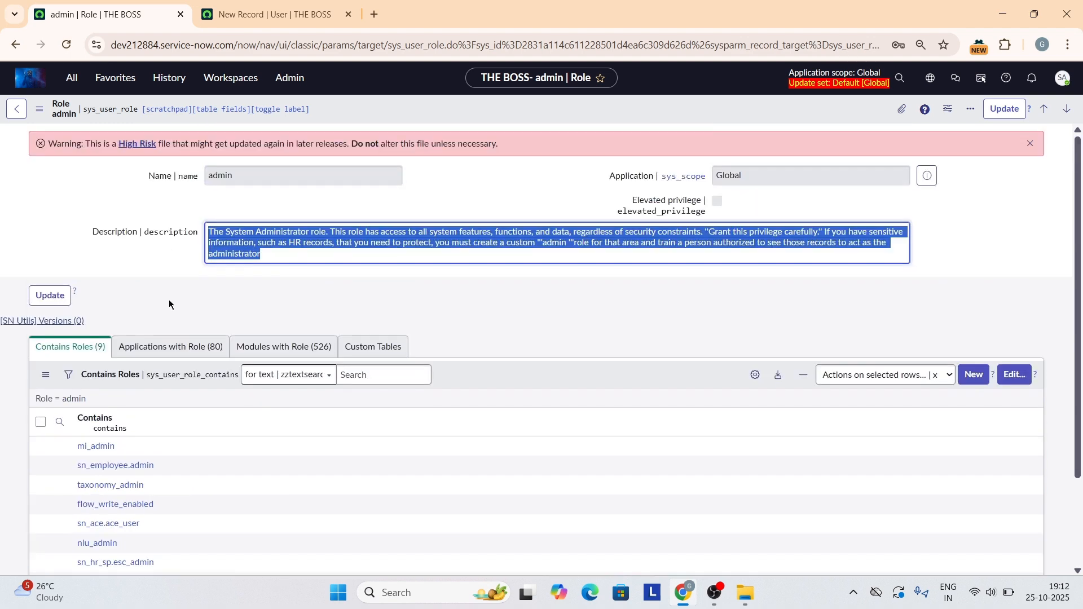
pyautogui.scroll(-2, 183, 469)
pyautogui.scroll(2, 175, 370)
# Examine the admin role's Applications with Role, Modules with Role and Custom Tables related lists.
pyautogui.click(204, 341)
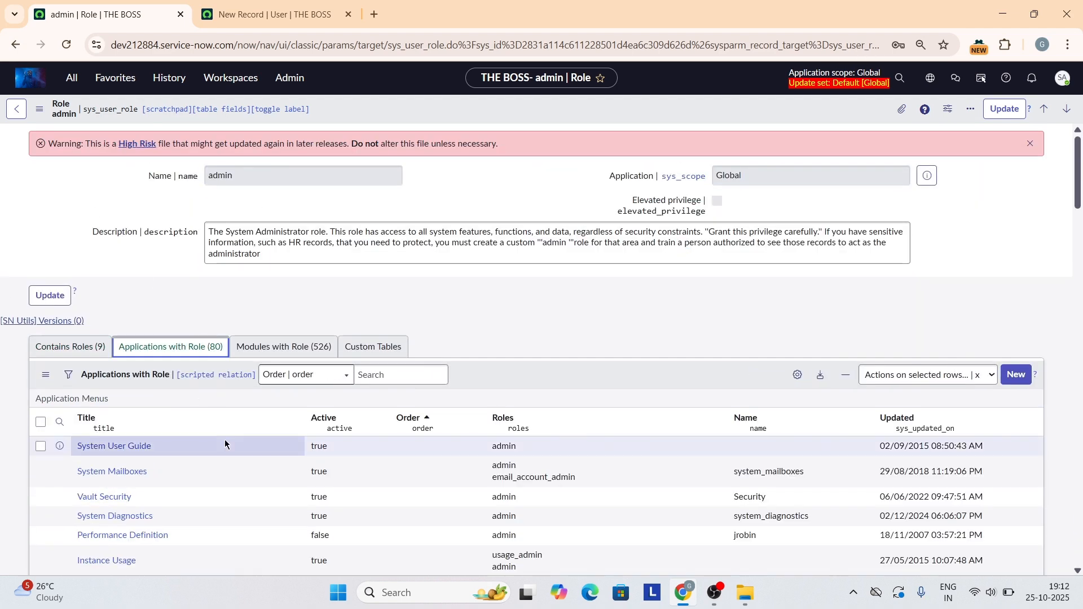
pyautogui.scroll(-3, 224, 439)
pyautogui.scroll(-18, 205, 347)
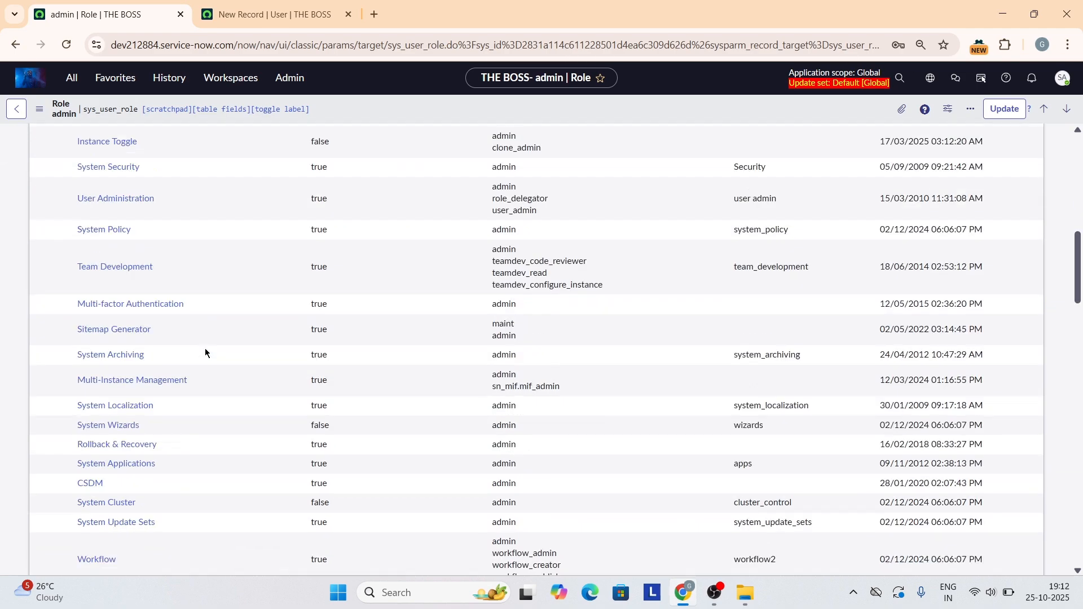
pyautogui.scroll(20, 205, 351)
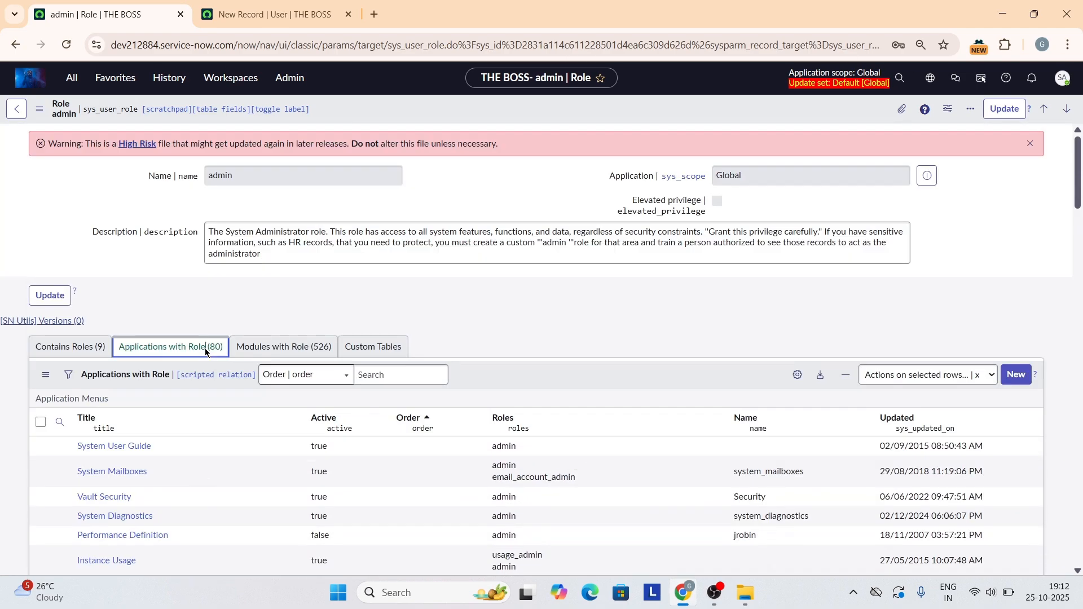
pyautogui.click(282, 346)
pyautogui.click(367, 355)
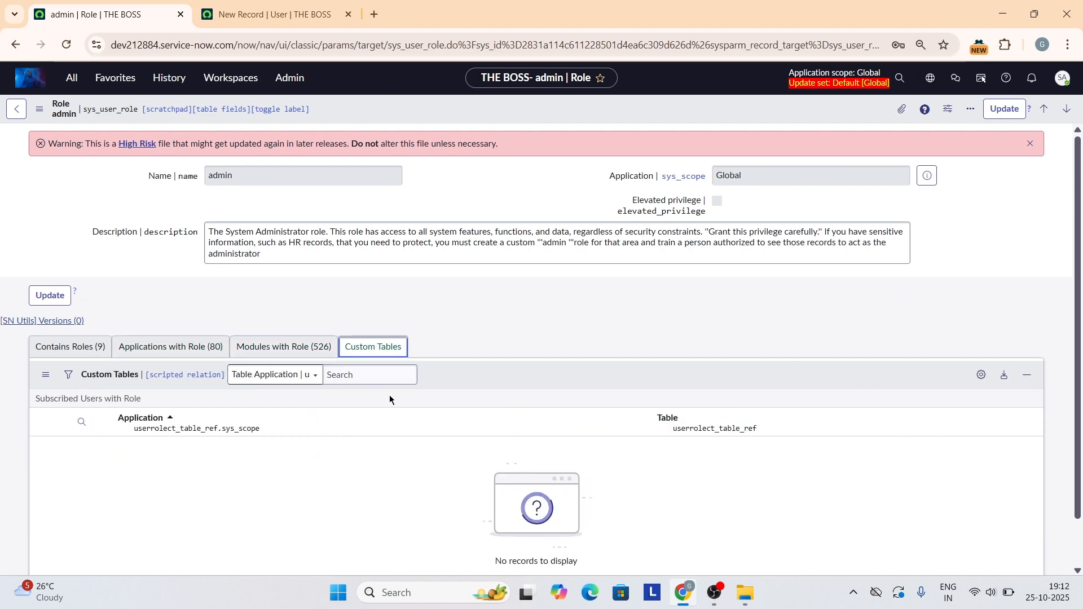
# Return to the Roles list and look through the role descriptions and Elevated privilege values.
pyautogui.click(17, 112)
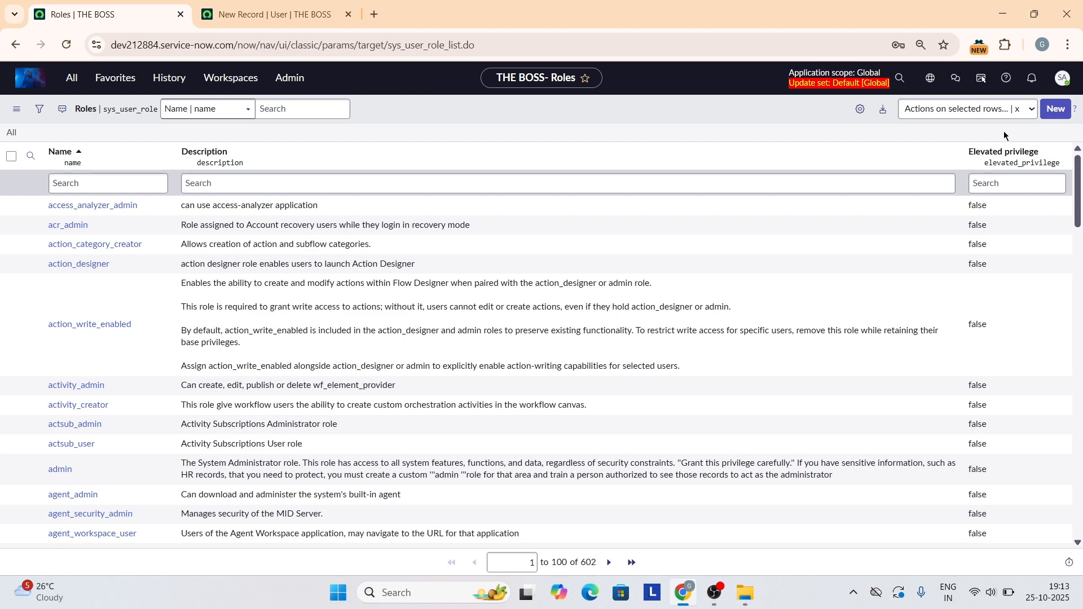
pyautogui.scroll(-4, 810, 219)
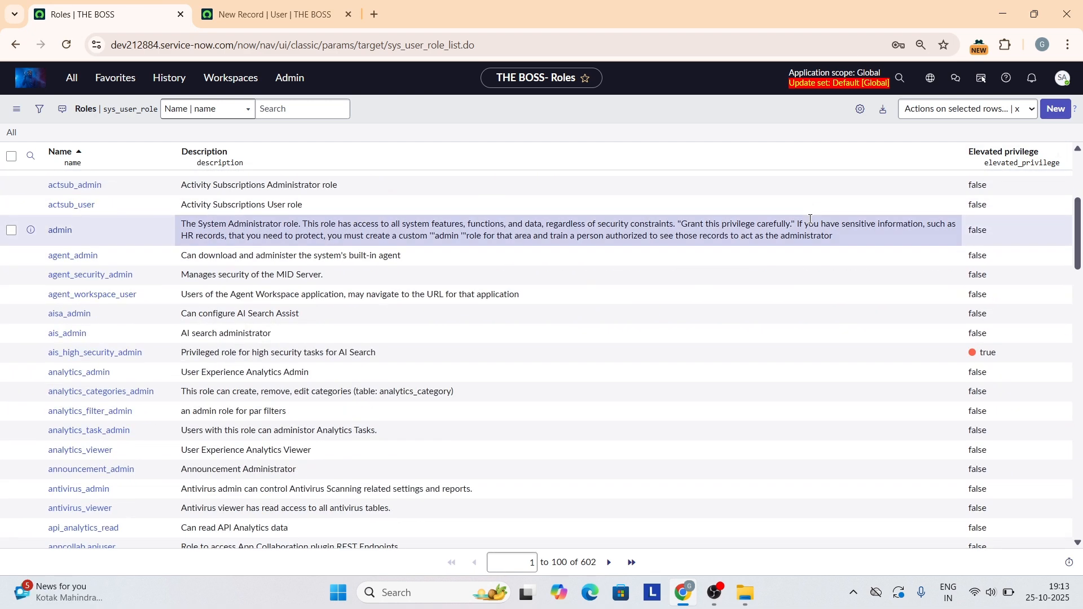
pyautogui.scroll(-3, 450, 251)
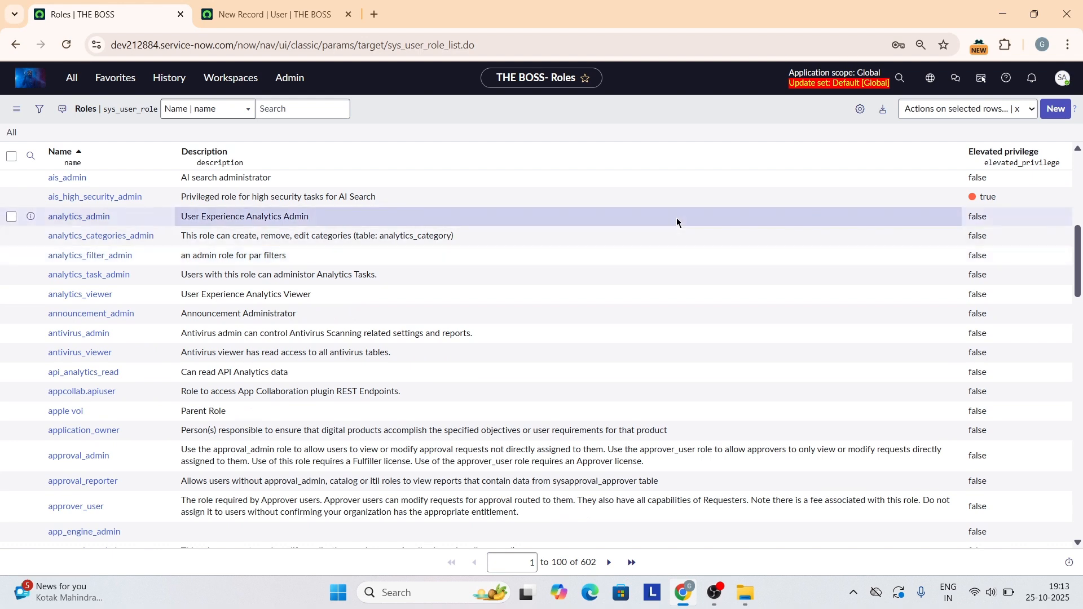
# Create a role named "parent role" with Elevated privilege enabled and the description "this is the parent role", and submit it.
pyautogui.click(1053, 115)
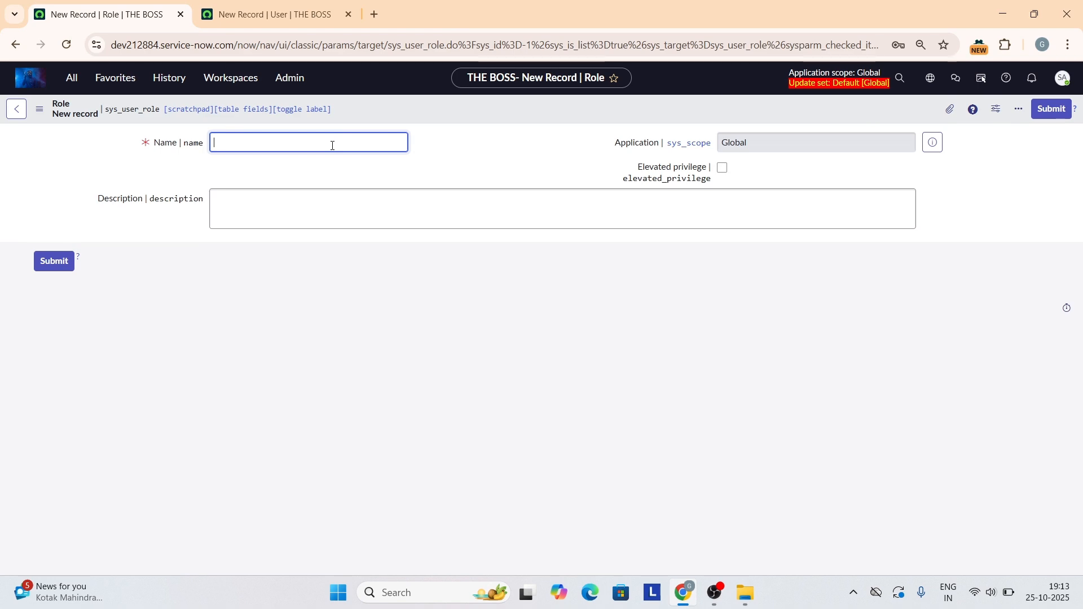
pyautogui.write('role')
pyautogui.hotkey('ctrl', 'BackSpace')
pyautogui.write('parent rolole')
pyautogui.click(722, 168)
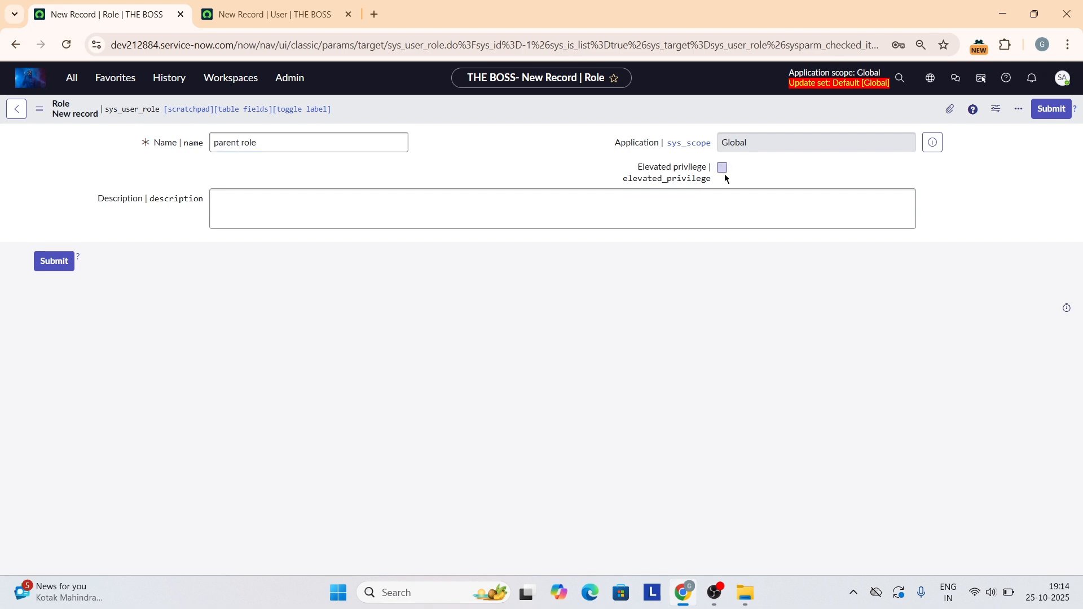
pyautogui.click(687, 197)
pyautogui.write('this is the ')
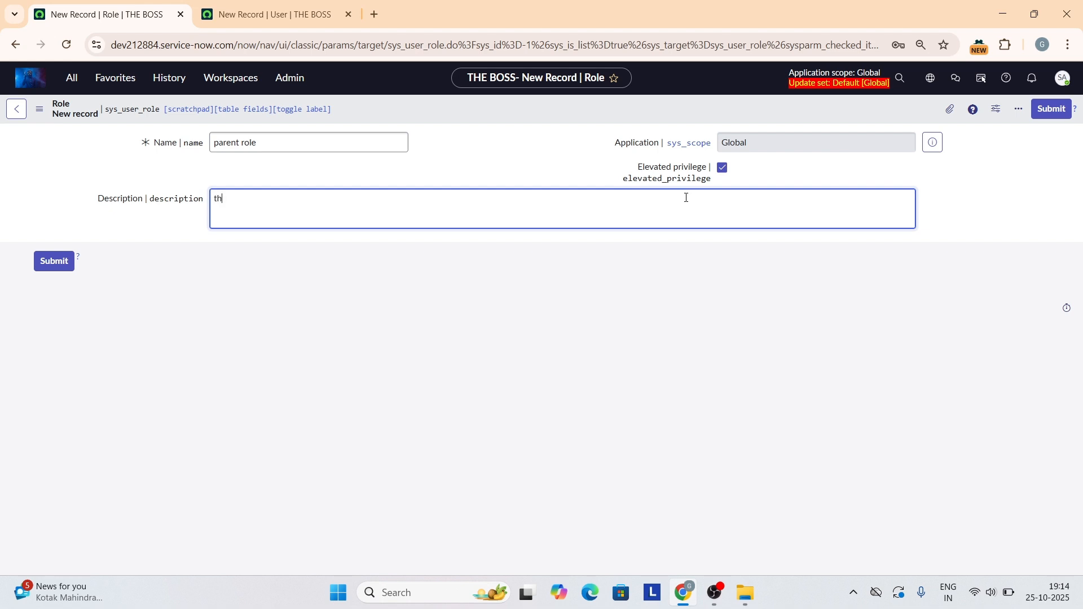
pyautogui.write('parewnnt role')
pyautogui.click(59, 261)
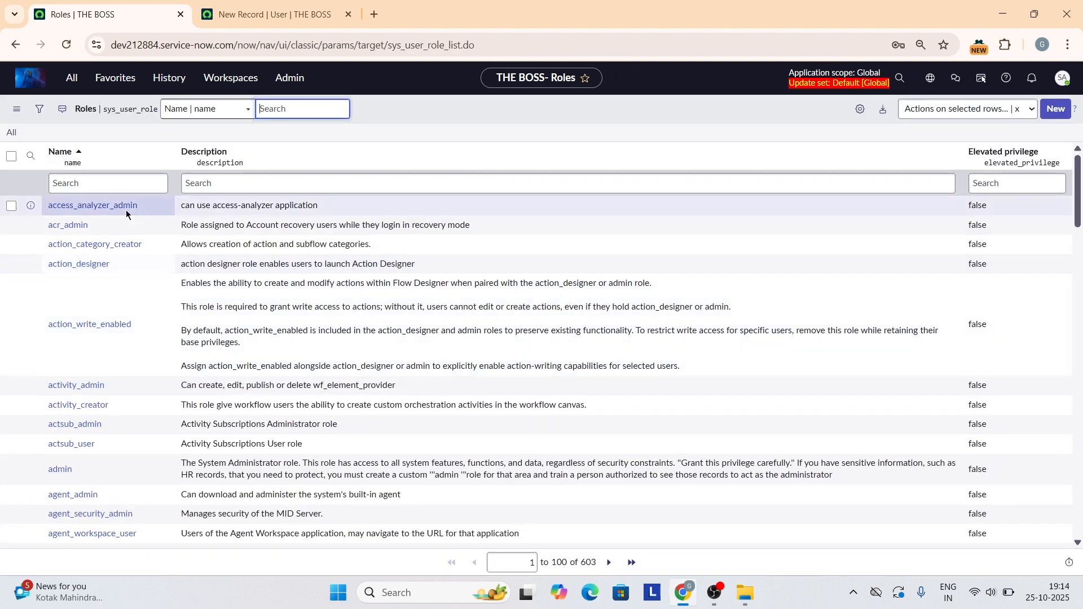
# Search the Roles list for names containing "paren" using the filter *paren.
pyautogui.click(115, 177)
pyautogui.write('*')
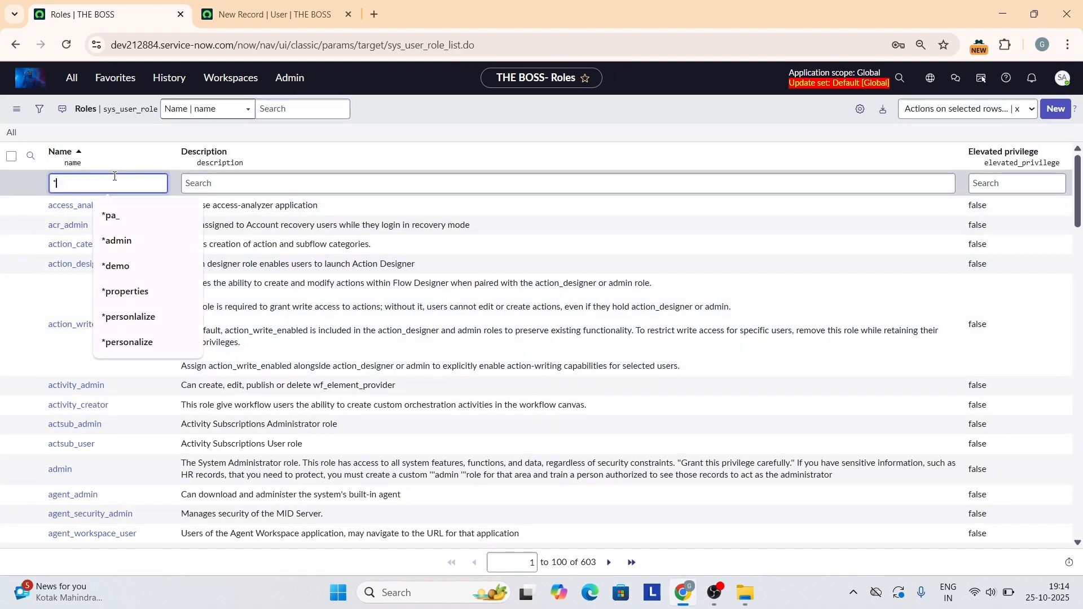
pyautogui.write('paren')
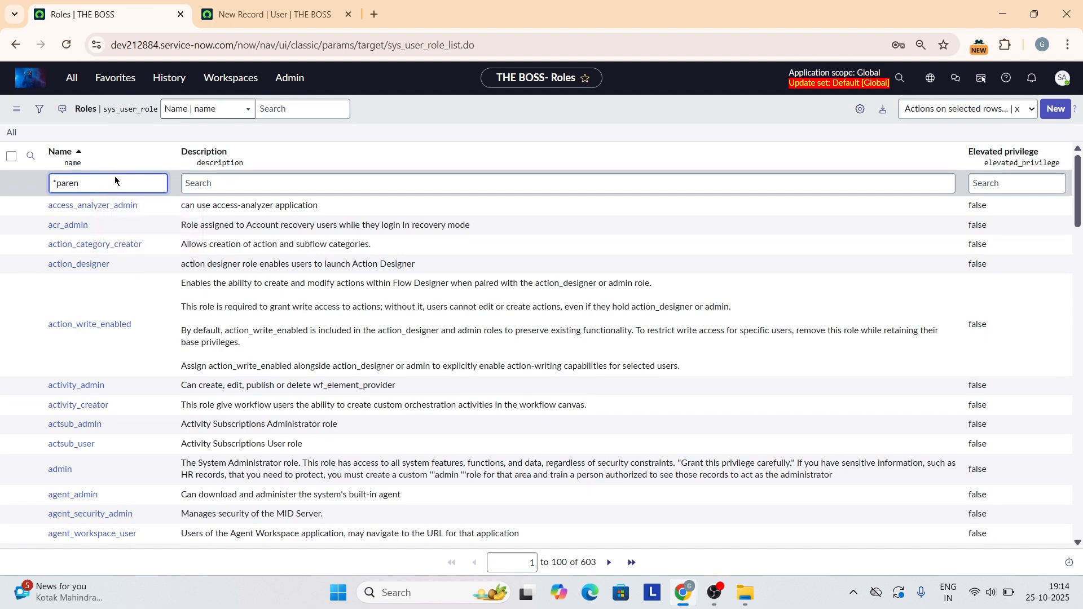
pyautogui.press('Return')
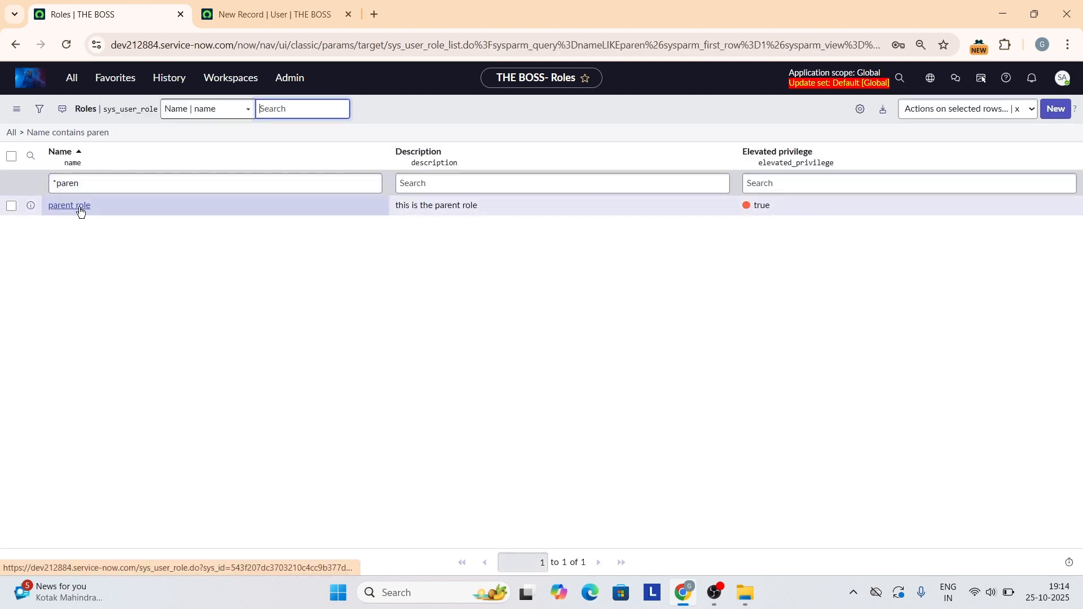
# Replace the Name filter with "paren" to search for roles whose names start with that text.
pyautogui.doubleClick(91, 183)
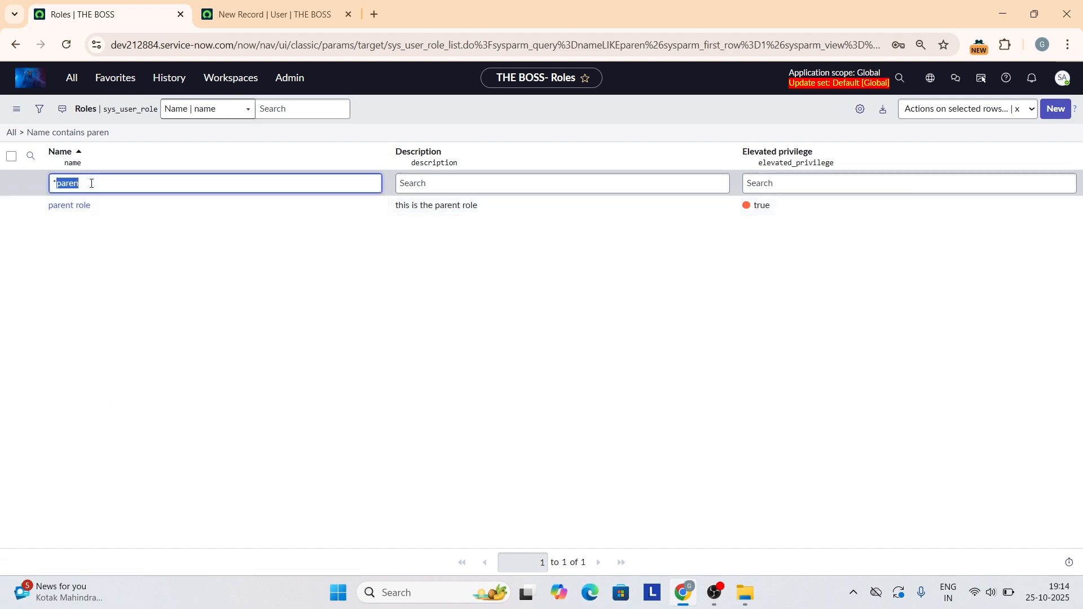
pyautogui.hotkey('ctrl', 'a')
pyautogui.press('BackSpace')
pyautogui.write('paren')
pyautogui.press('Return')
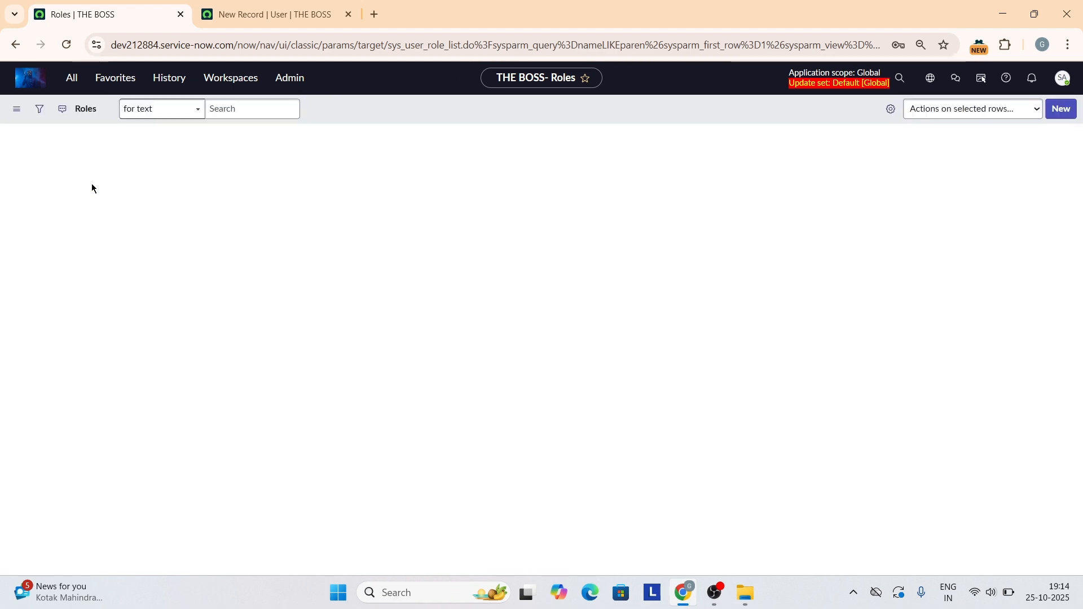
# Add the * wildcard before "paren" in the Name filter and rerun the search.
pyautogui.doubleClick(91, 183)
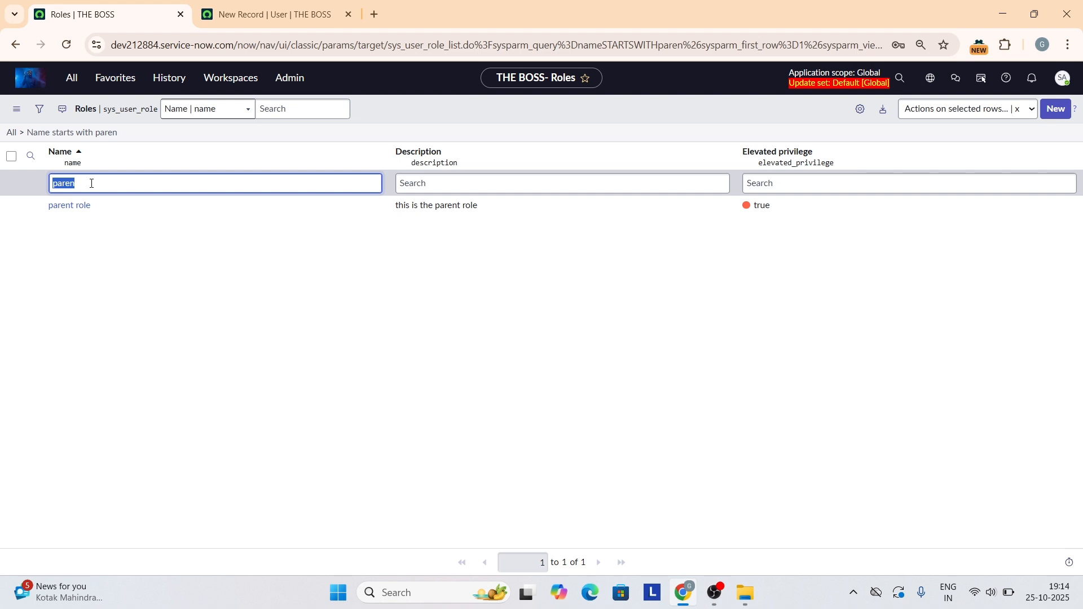
pyautogui.press('Left')
pyautogui.write('*')
pyautogui.press('Return')
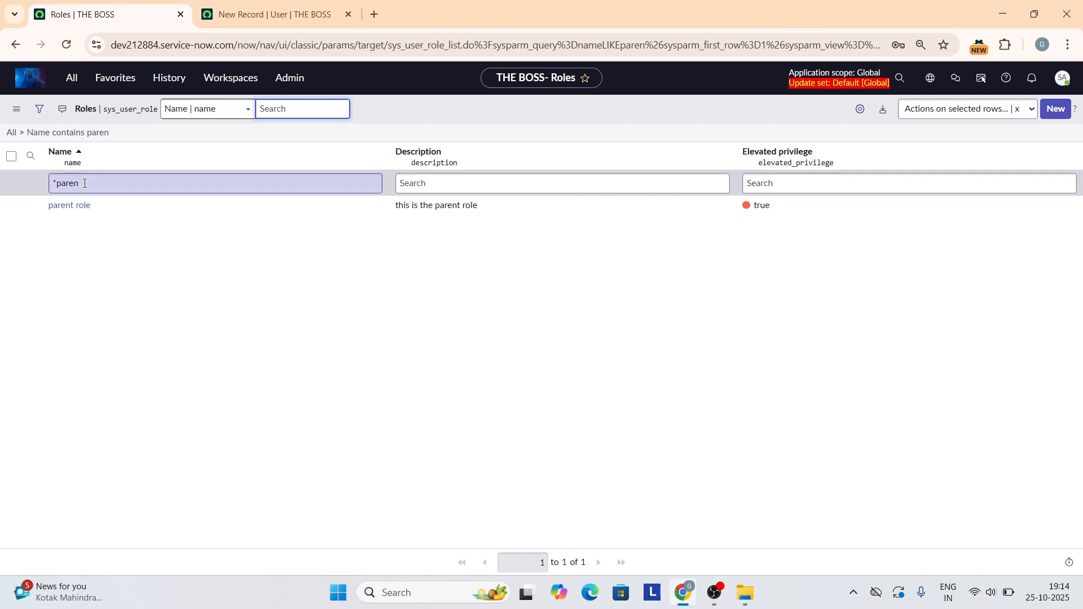
# Shorten the Name filter to *p and look through the roles whose names contain that letter.
pyautogui.click(86, 183)
pyautogui.press('BackSpace')
pyautogui.press('BackSpace')
pyautogui.press('BackSpace')
pyautogui.press('BackSpace')
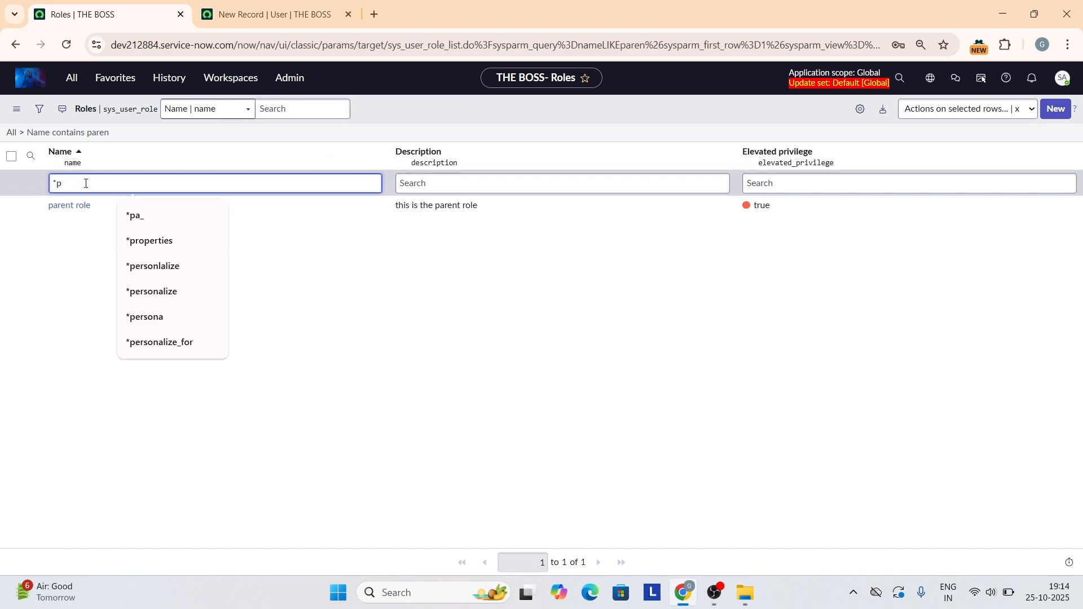
pyautogui.press('Return')
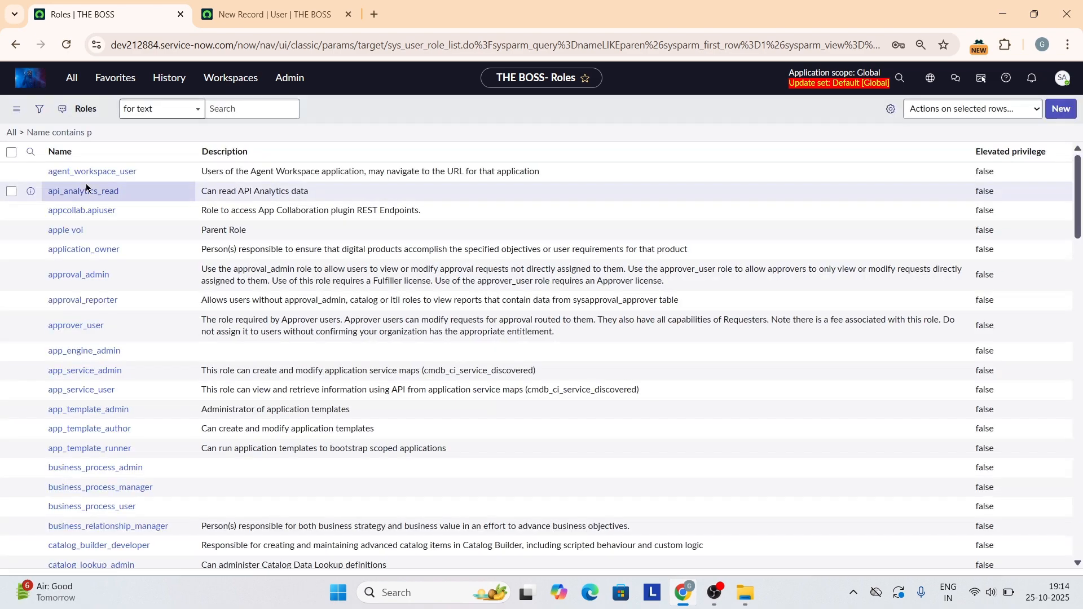
pyautogui.scroll(-20, 104, 251)
pyautogui.scroll(20, 105, 252)
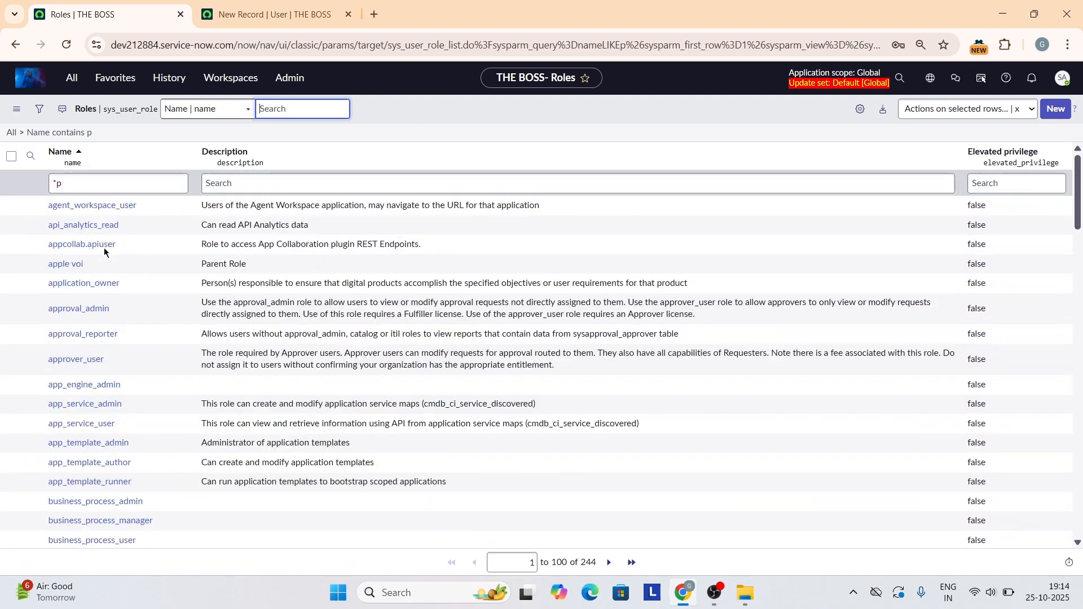
# Narrow the role name search with the filter *pa, followed by *pay.
pyautogui.click(109, 184)
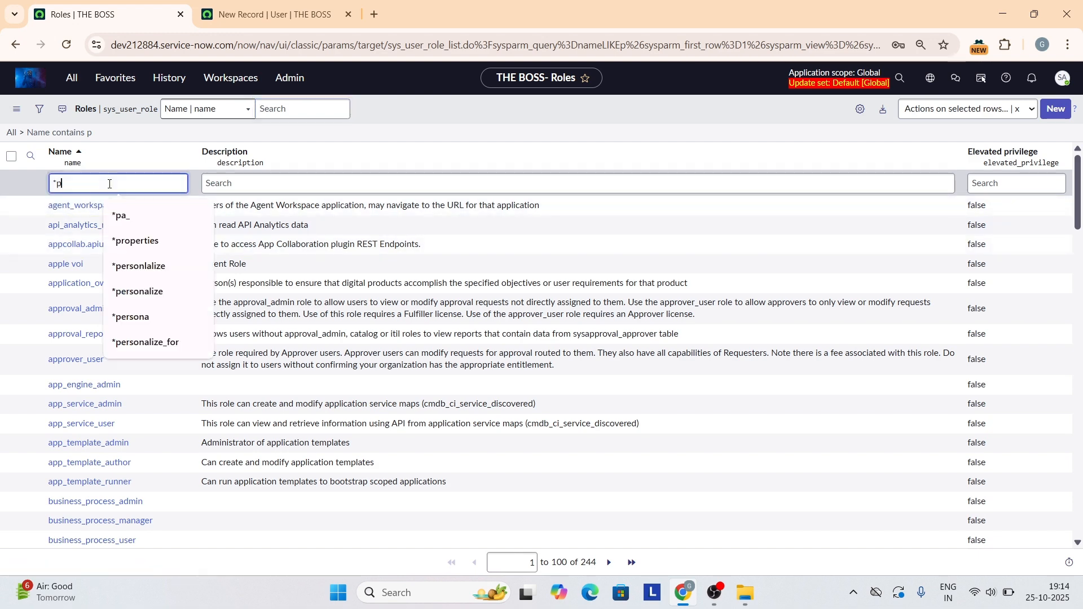
pyautogui.write('a')
pyautogui.press('Return')
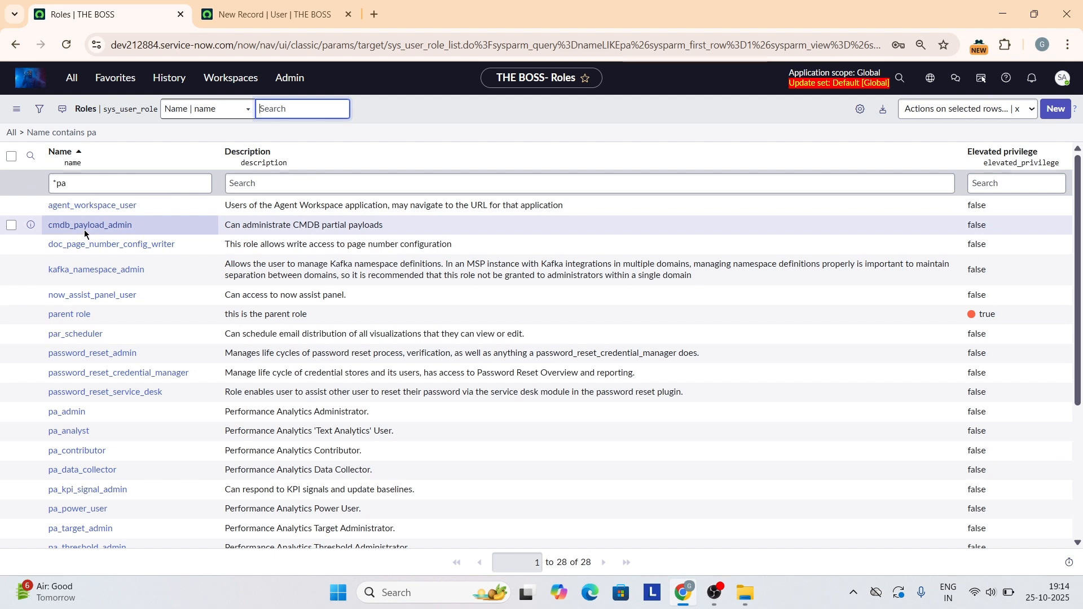
pyautogui.click(108, 181)
pyautogui.write('y')
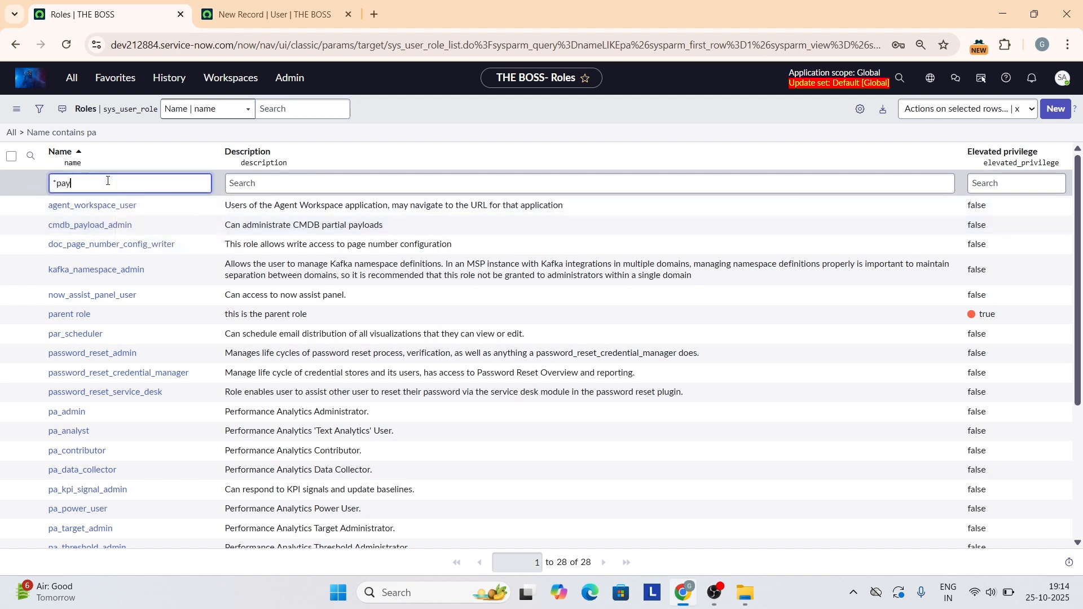
pyautogui.press('Return')
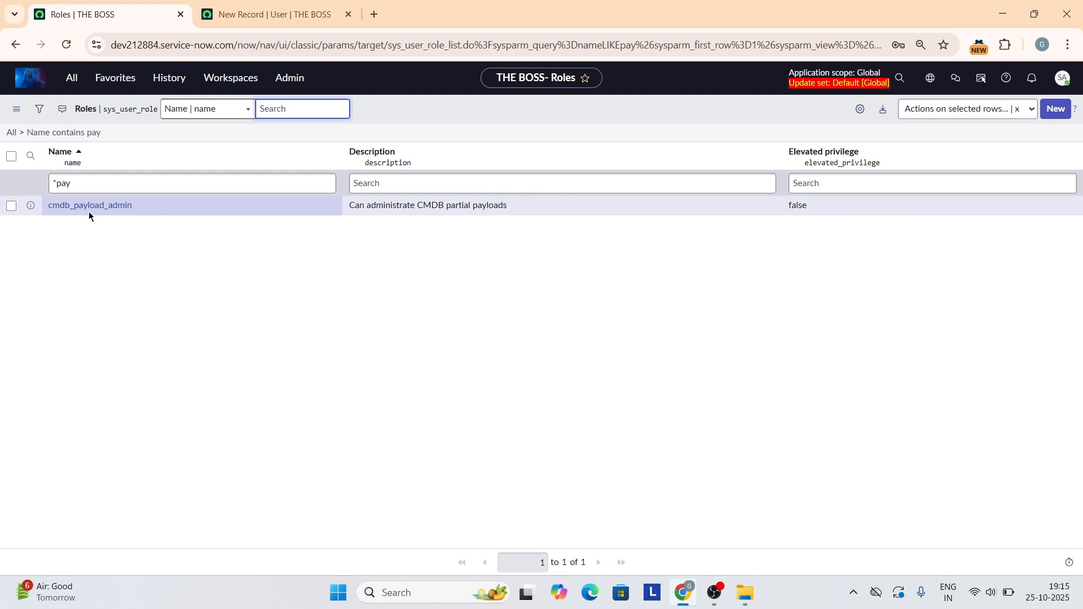
# Filter the role names by *paren and open the parent role record.
pyautogui.click(85, 186)
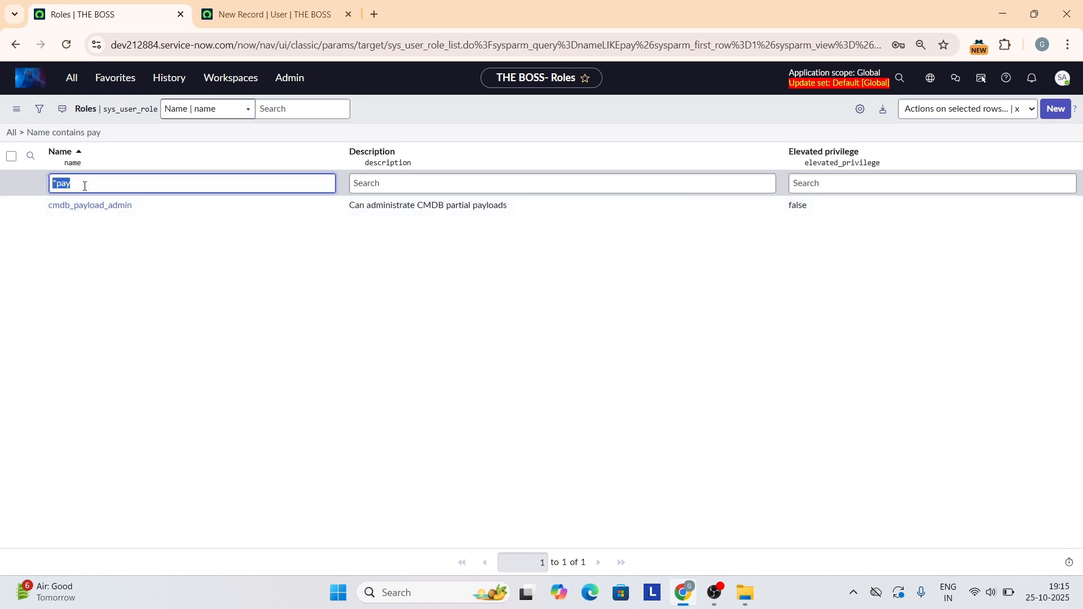
pyautogui.write('*paren')
pyautogui.press('Return')
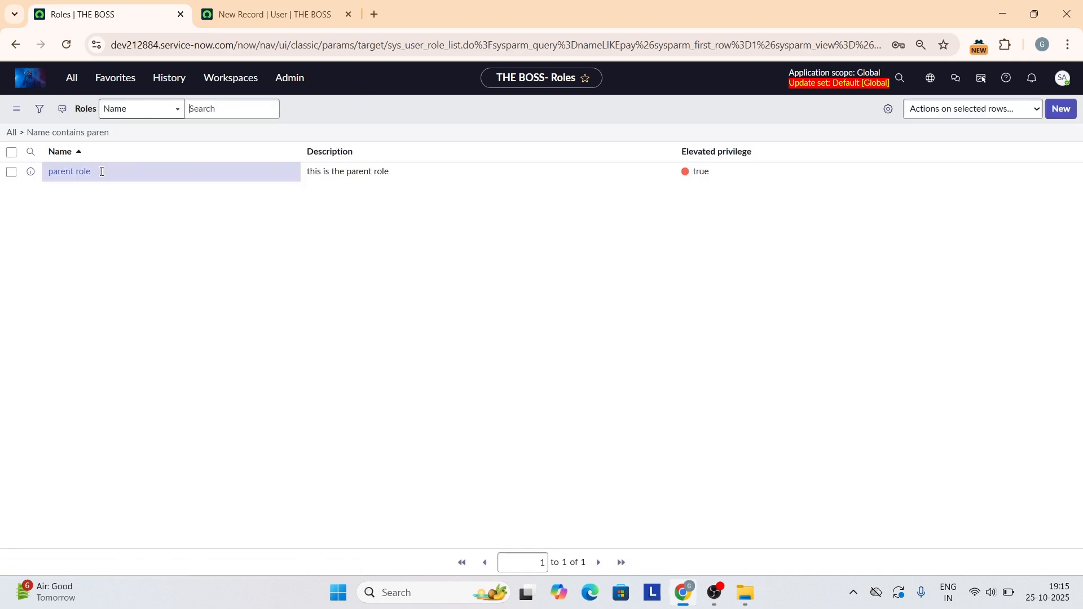
pyautogui.click(78, 206)
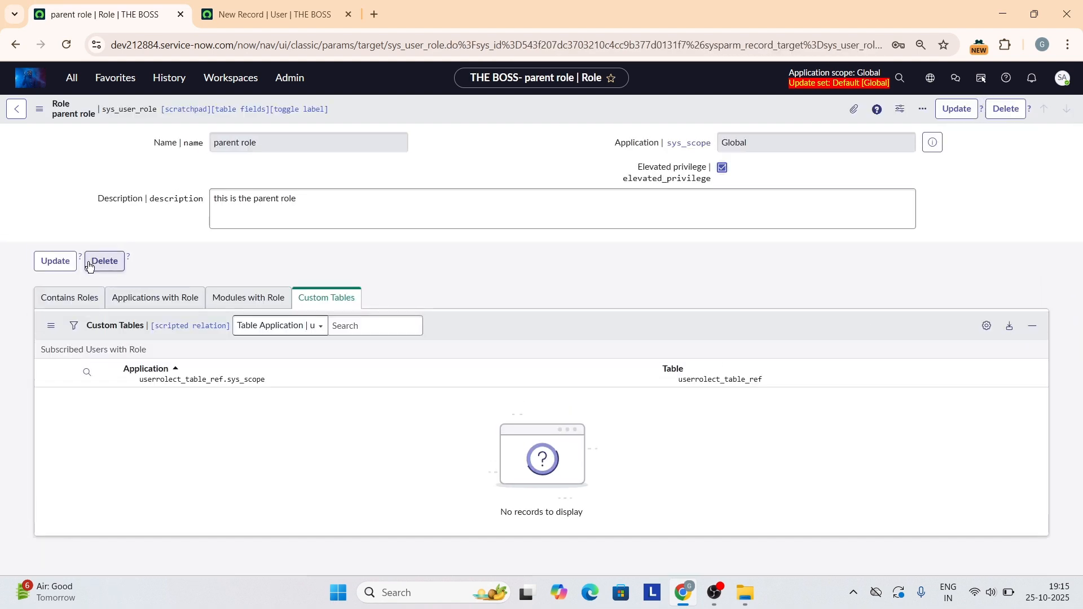
# Create a contained role named "child role" under the parent role with the description "this is the child role".
pyautogui.click(82, 307)
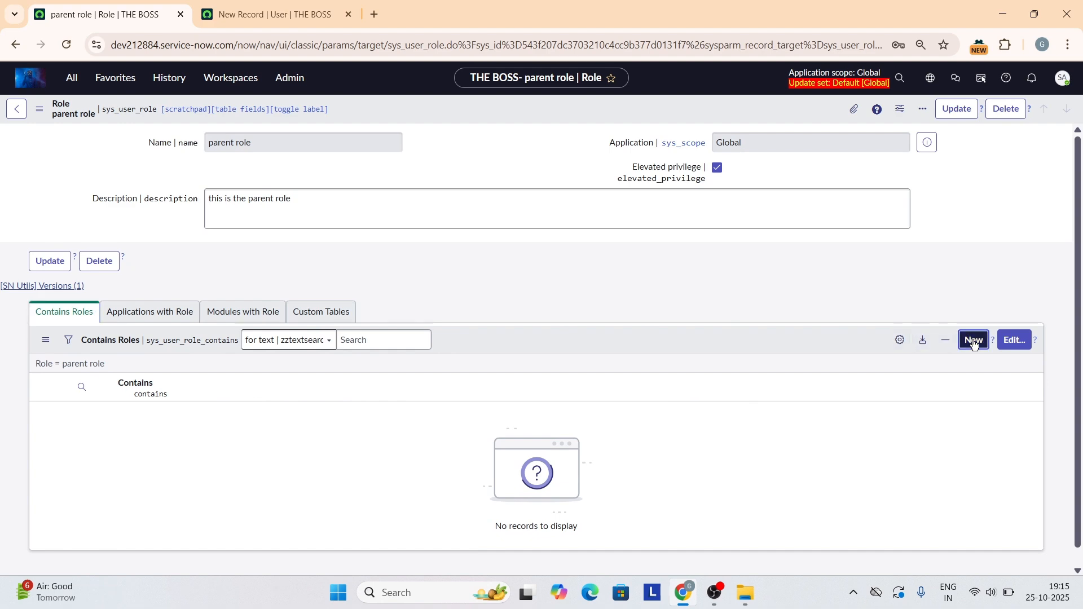
pyautogui.click(973, 342)
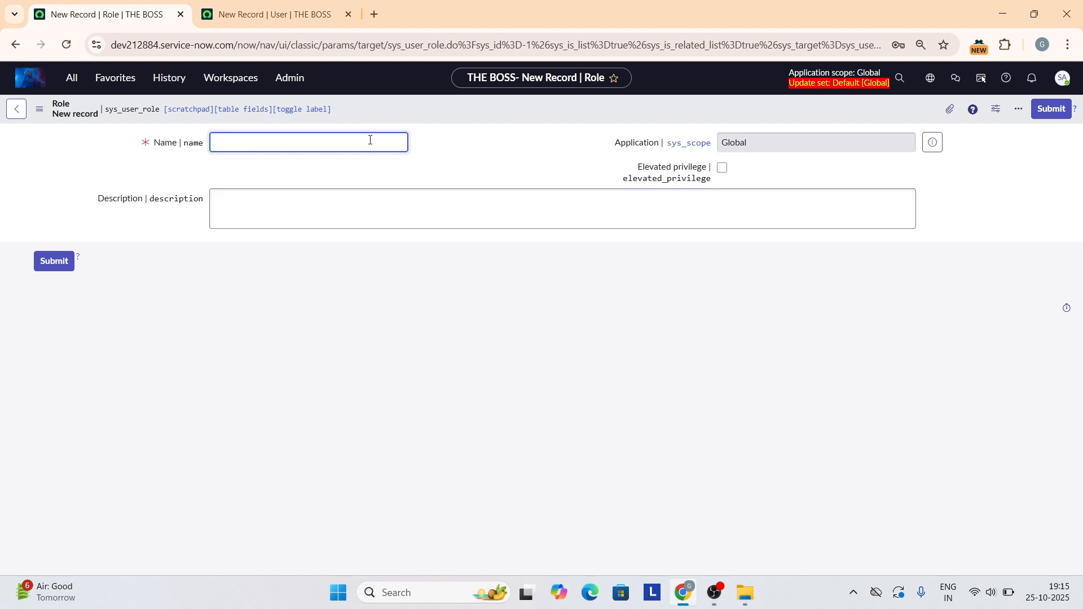
pyautogui.write('child role')
pyautogui.click(681, 212)
pyautogui.write('this is thr')
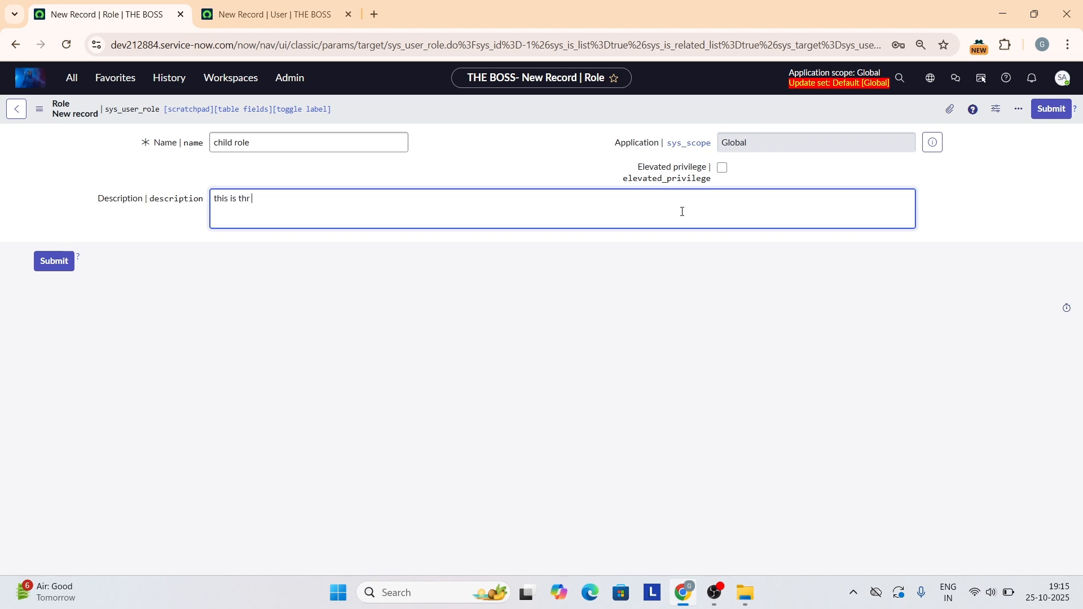
pyautogui.press('BackSpace')
pyautogui.write('e')
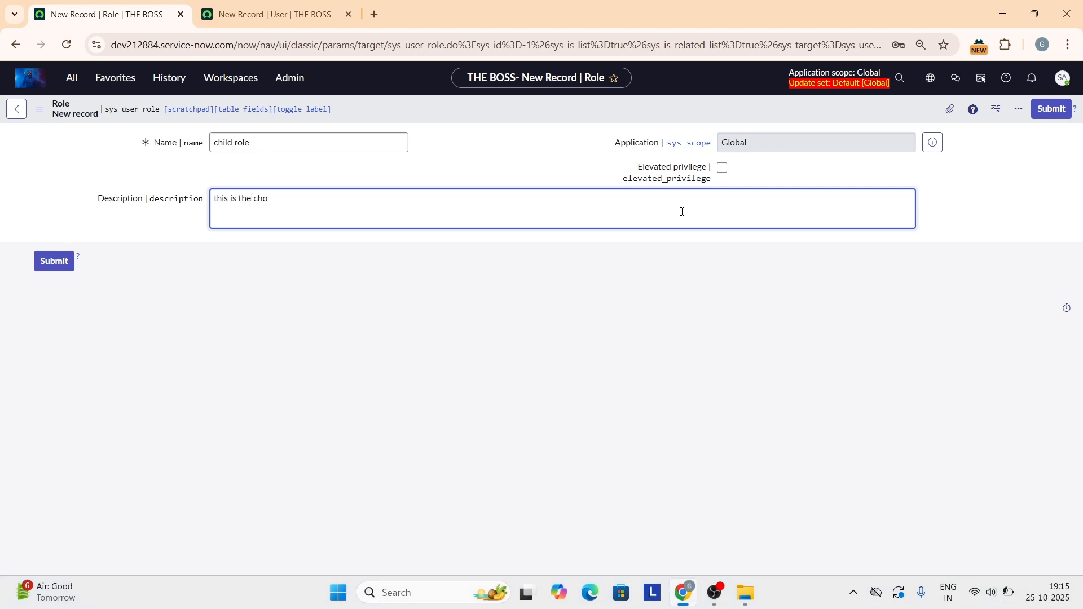
pyautogui.write(' cho')
pyautogui.press('BackSpace')
pyautogui.write('ild role')
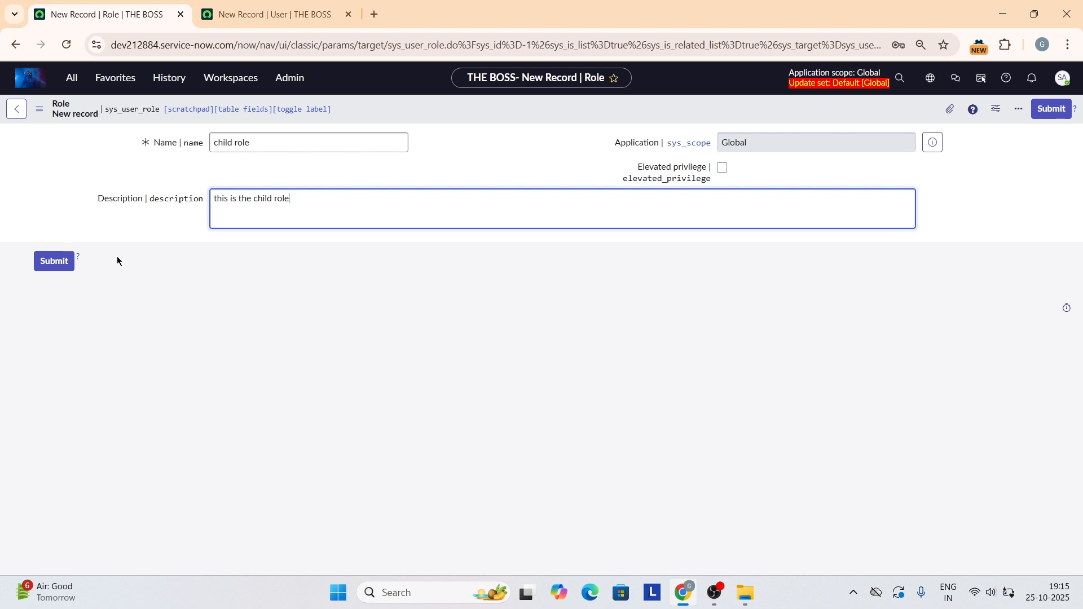
pyautogui.click(66, 263)
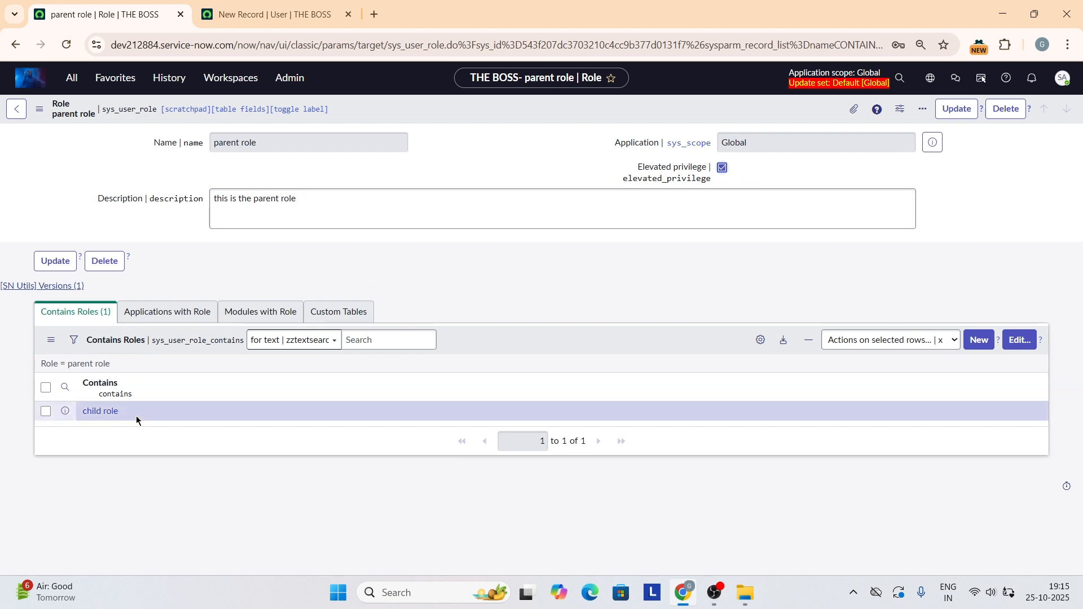
# Add access_analyzer_admin and acr_admin to the parent role's contained roles, save, then reload and update the role record.
pyautogui.click(1020, 342)
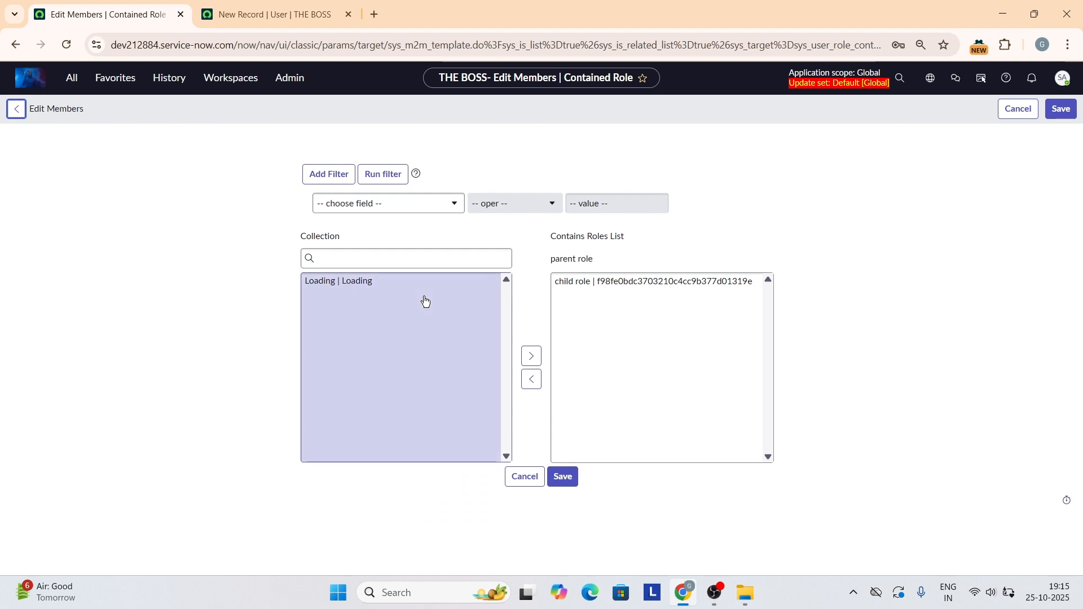
pyautogui.scroll(-5, 413, 325)
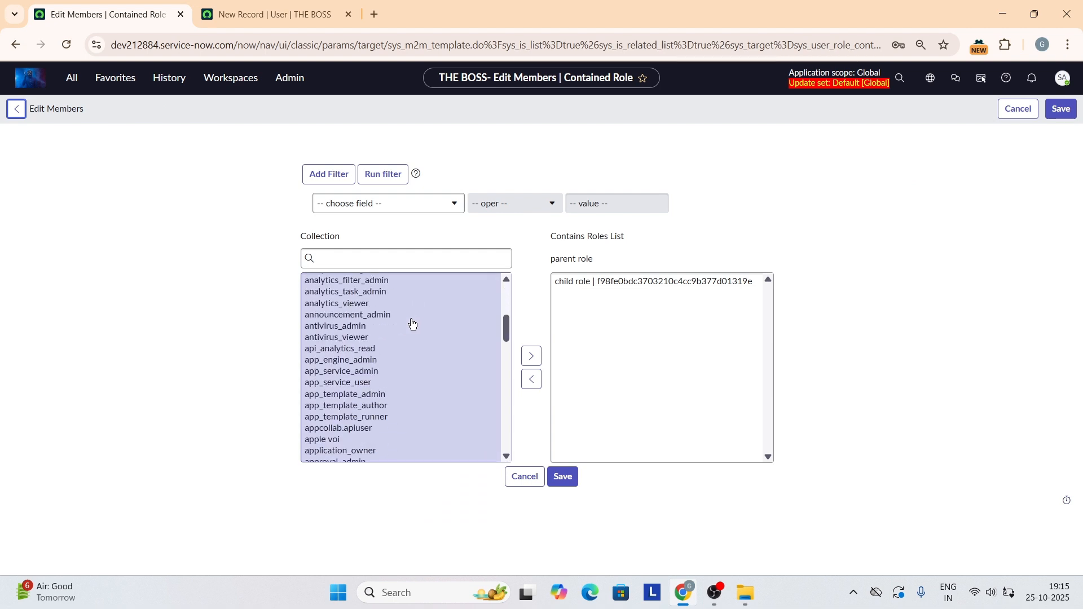
pyautogui.scroll(5, 413, 324)
pyautogui.moveTo(367, 282); pyautogui.dragTo(367, 293)
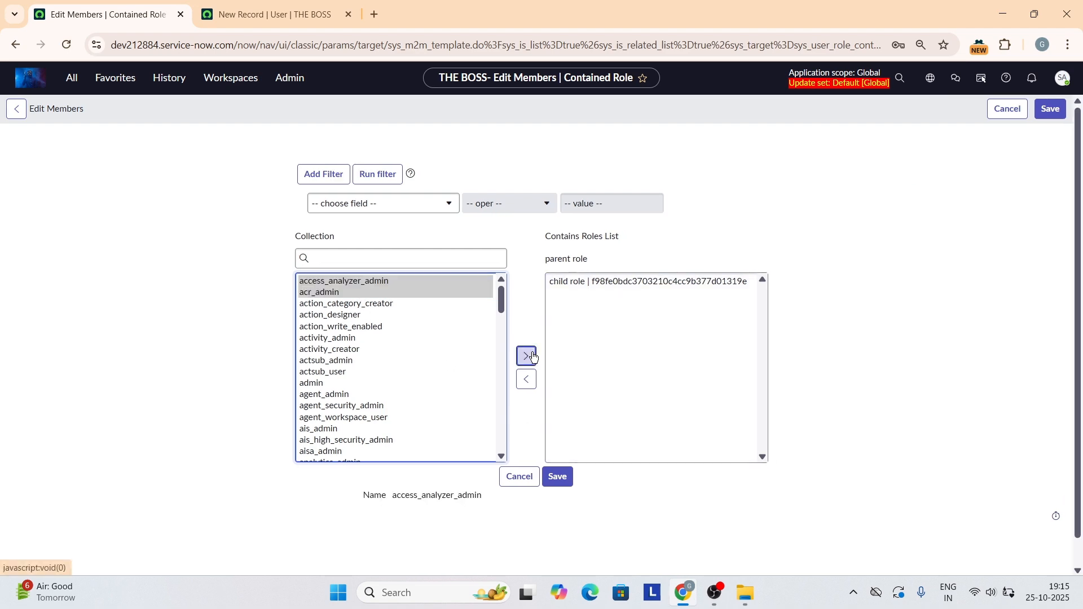
pyautogui.click(531, 356)
pyautogui.click(559, 477)
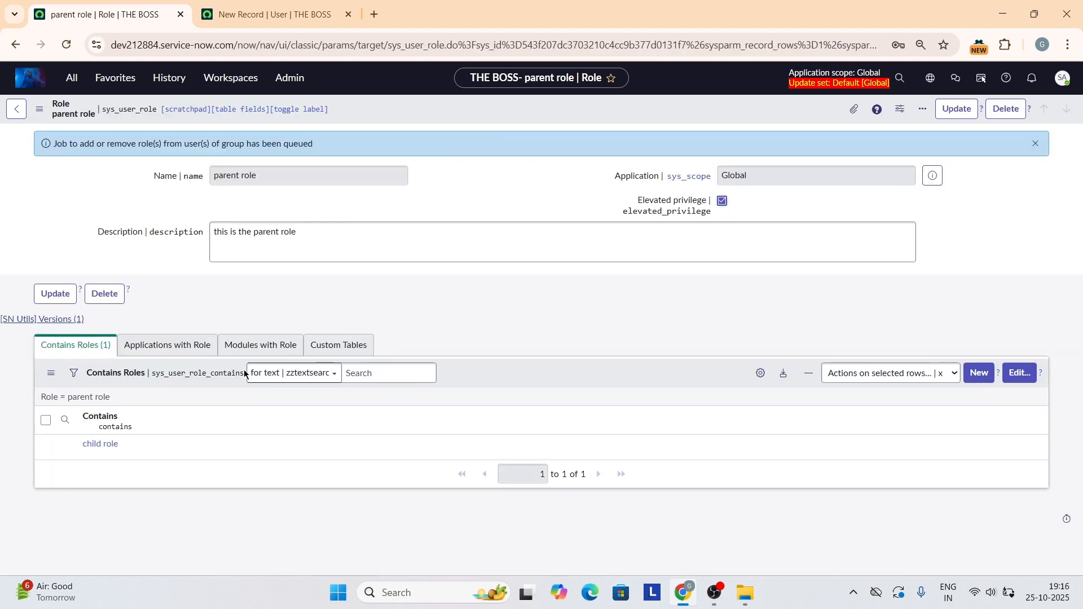
pyautogui.click(66, 45)
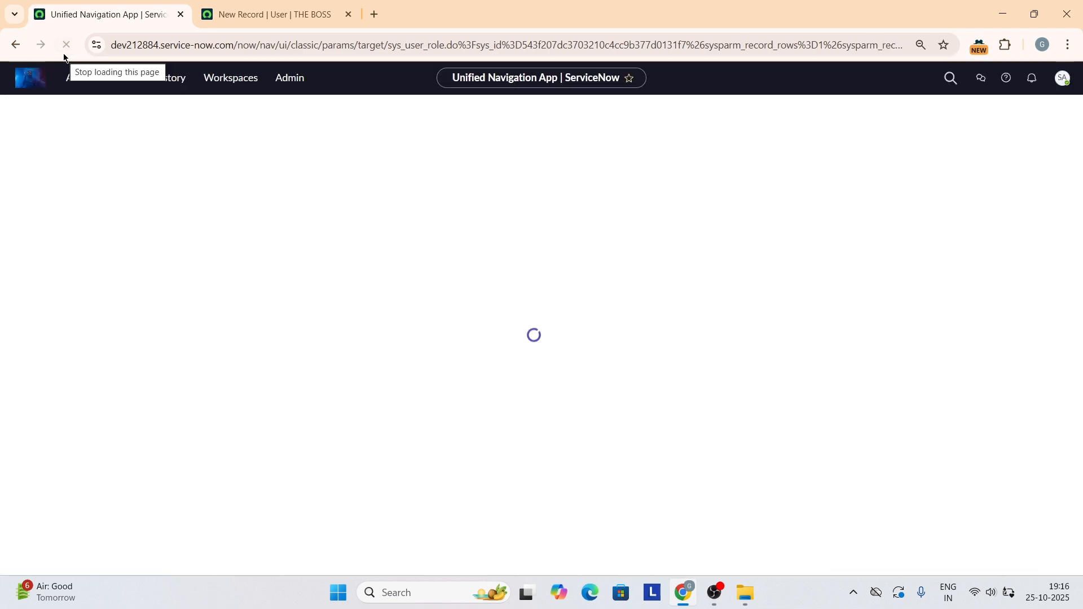
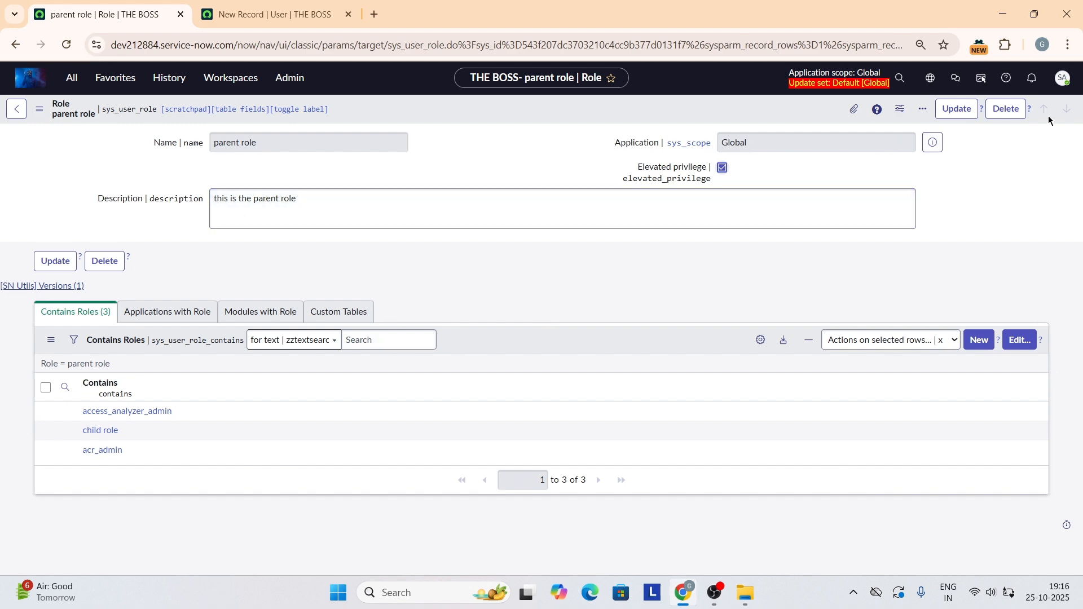
pyautogui.click(948, 108)
# Find the Users report among the modules, open it in a new tab, and close the blank user record tab.
pyautogui.click(294, 11)
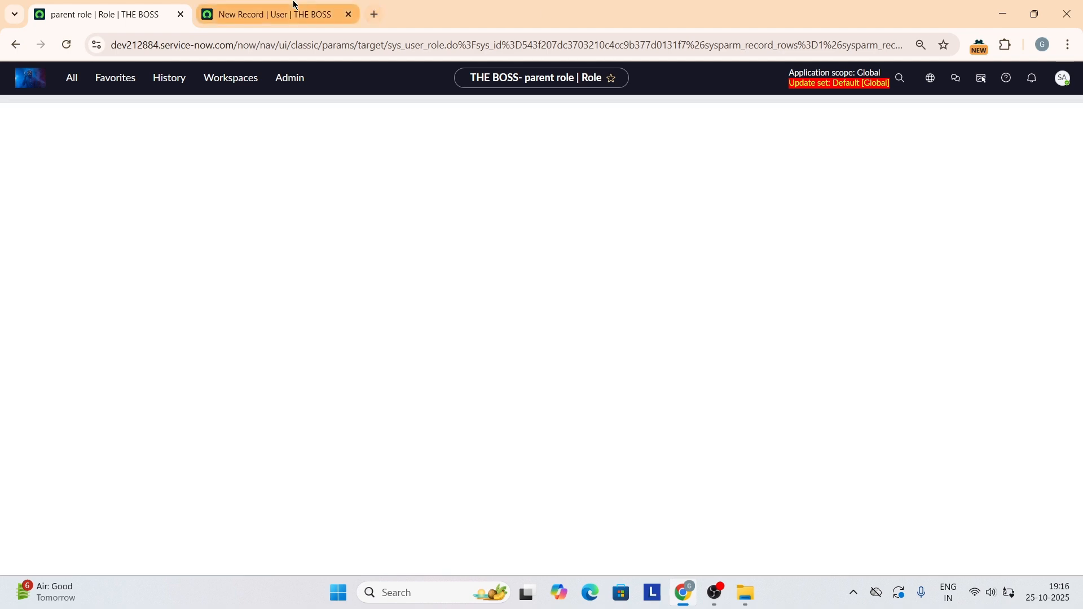
pyautogui.click(120, 22)
pyautogui.click(73, 85)
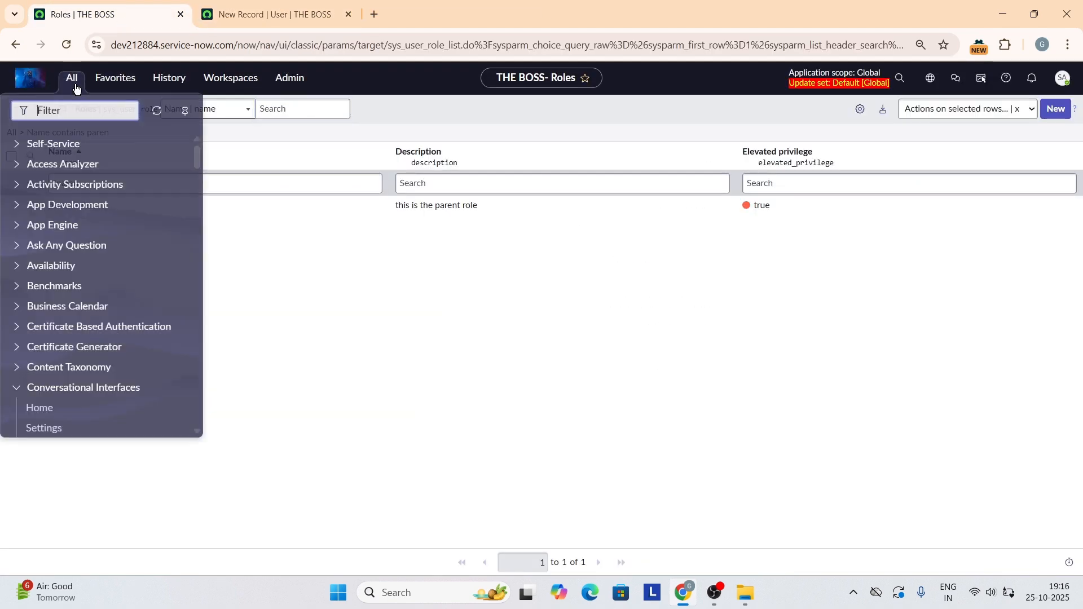
pyautogui.write('users')
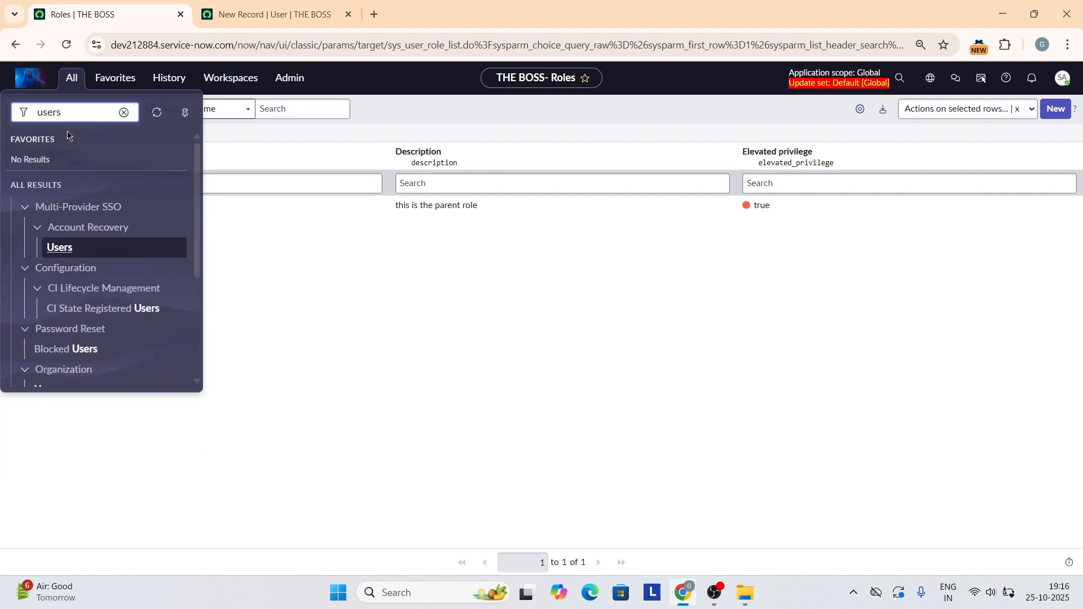
pyautogui.scroll(-5, 83, 269)
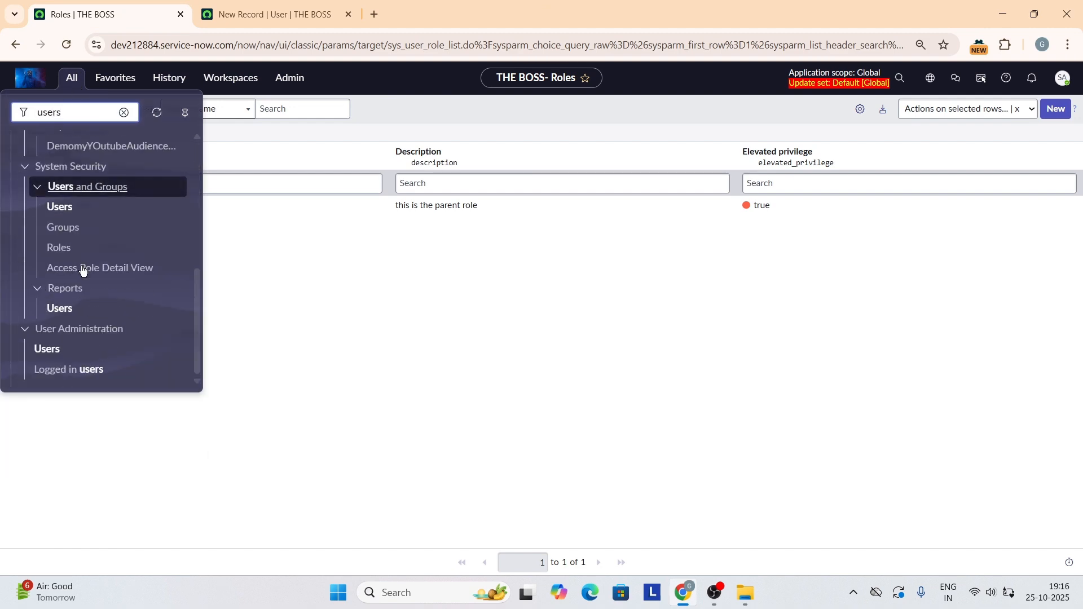
pyautogui.rightClick(68, 311)
pyautogui.click(104, 331)
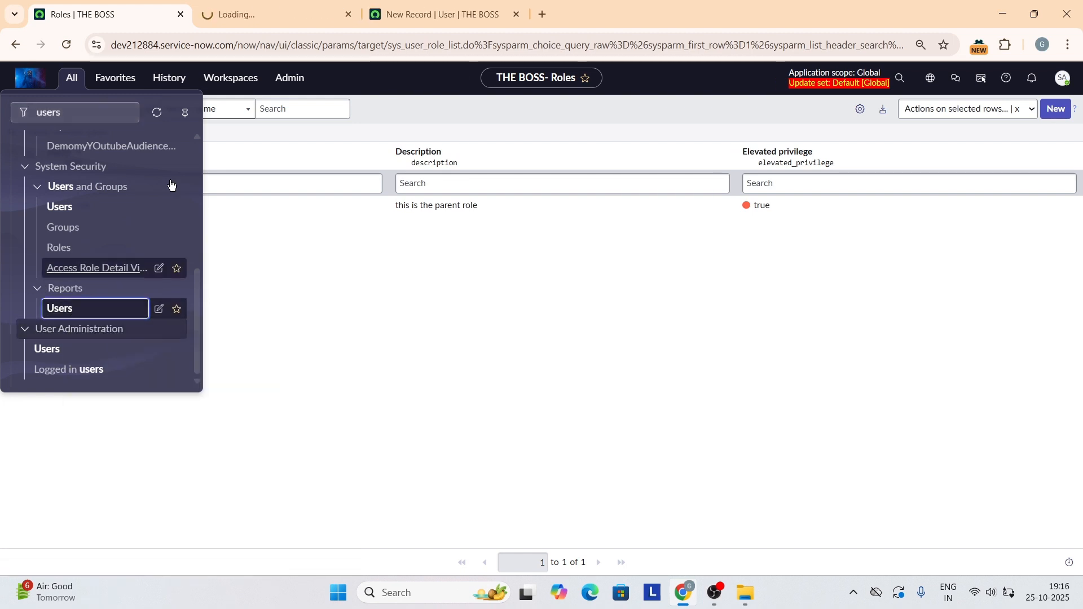
pyautogui.click(316, 12)
pyautogui.click(486, 13)
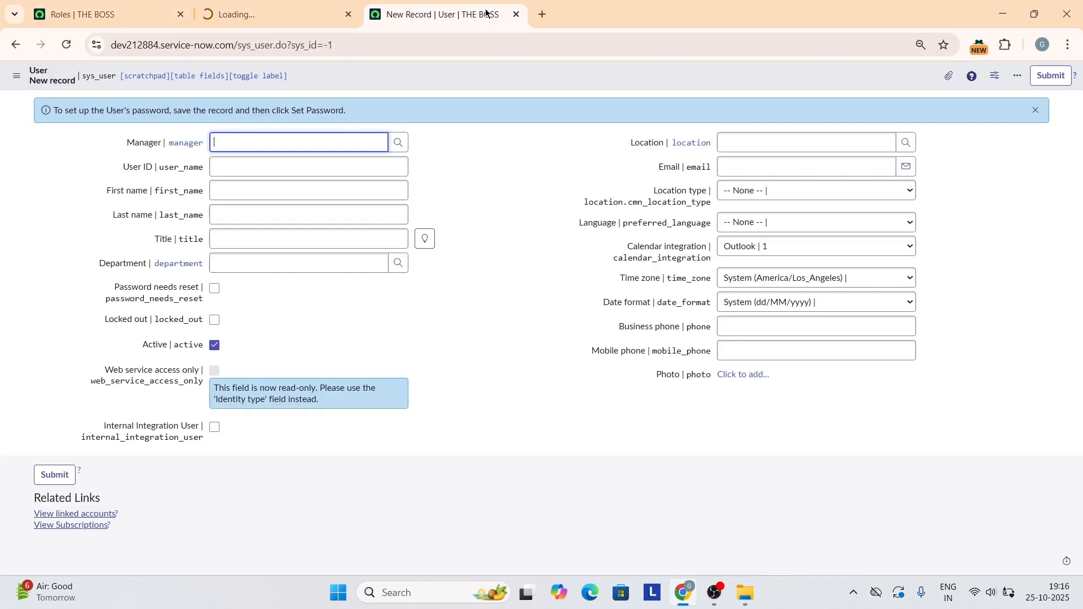
pyautogui.click(516, 14)
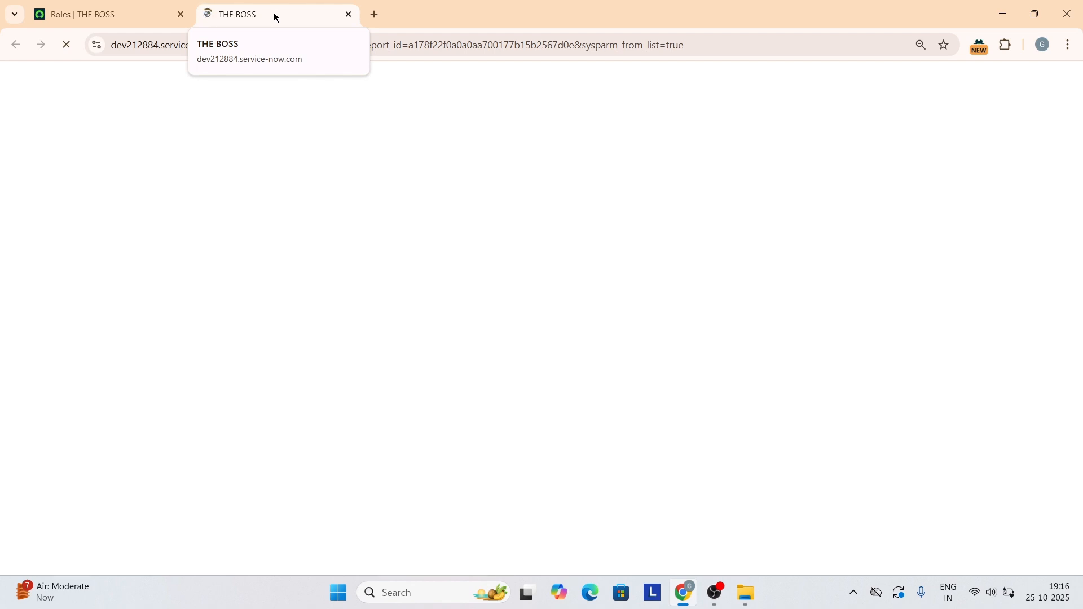
# Clear the "paren" name condition from the Roles list to list all roles.
pyautogui.click(97, 14)
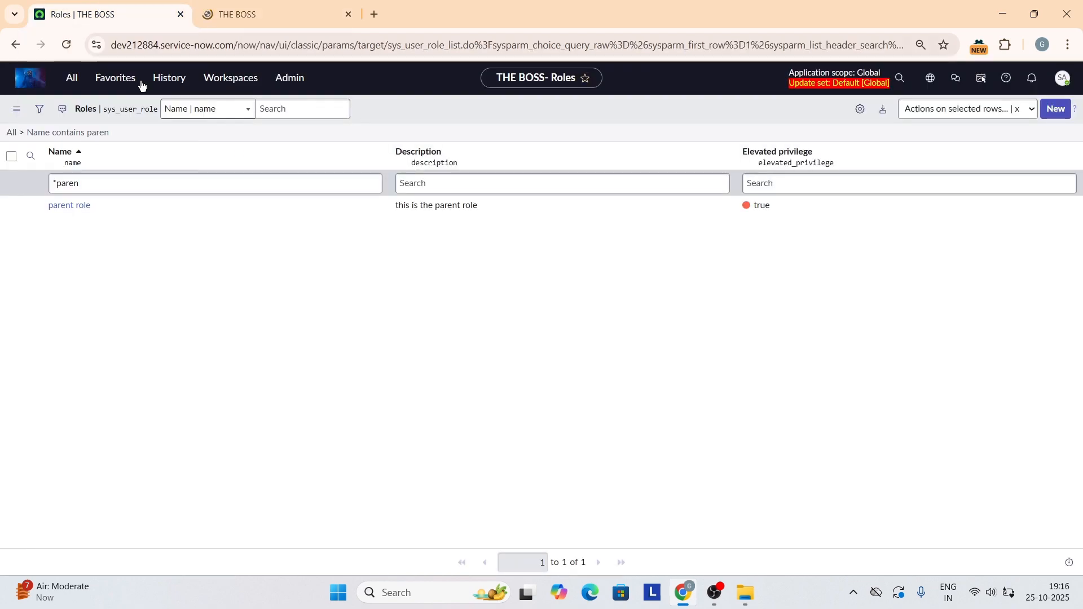
pyautogui.click(108, 176)
pyautogui.hotkey('ctrl', 'a')
pyautogui.press('BackSpace')
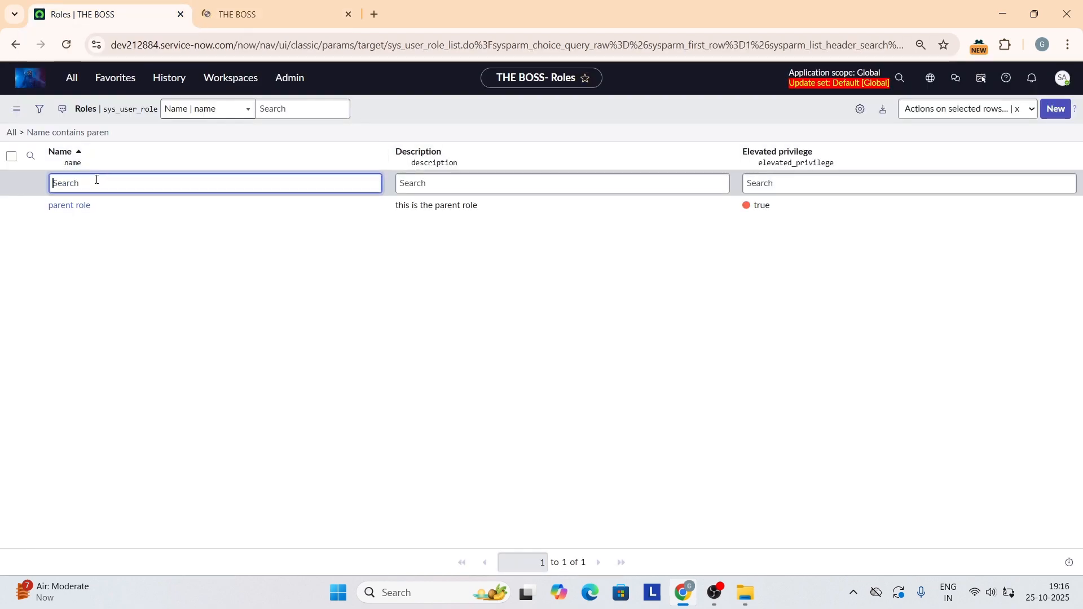
pyautogui.click(11, 133)
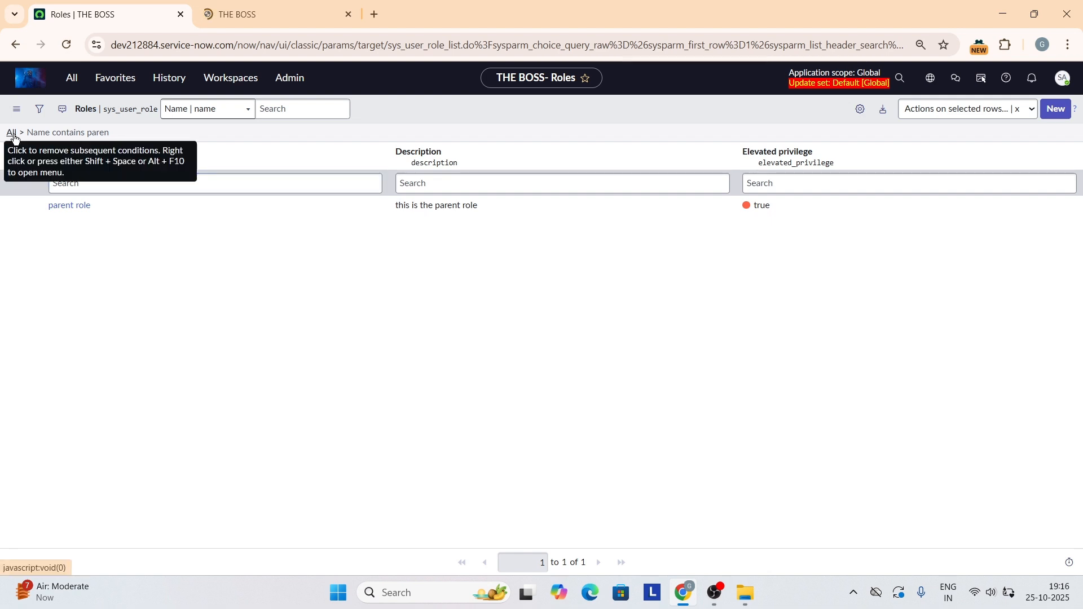
pyautogui.click(293, 12)
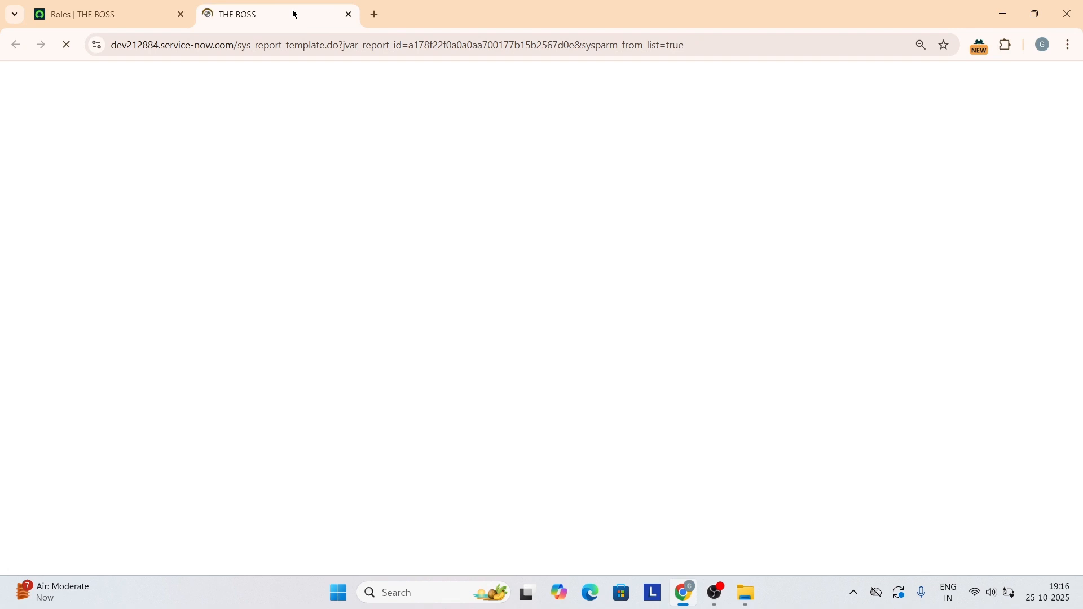
pyautogui.click(90, 14)
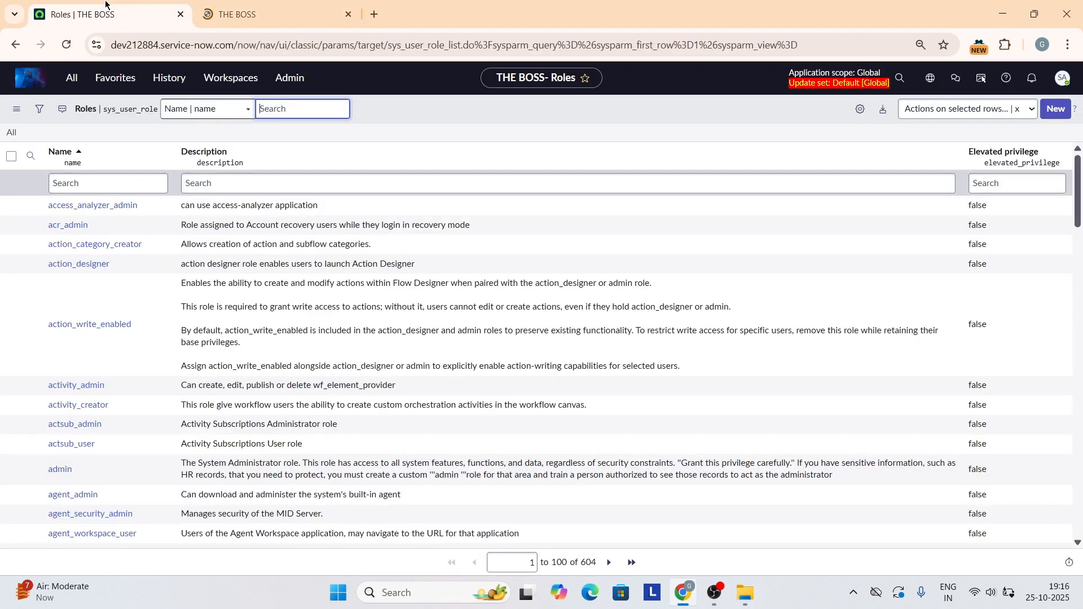
# Open a blank new user record with sys_user.do and close the tab holding the Users report.
pyautogui.click(72, 77)
pyautogui.write('sys)user')
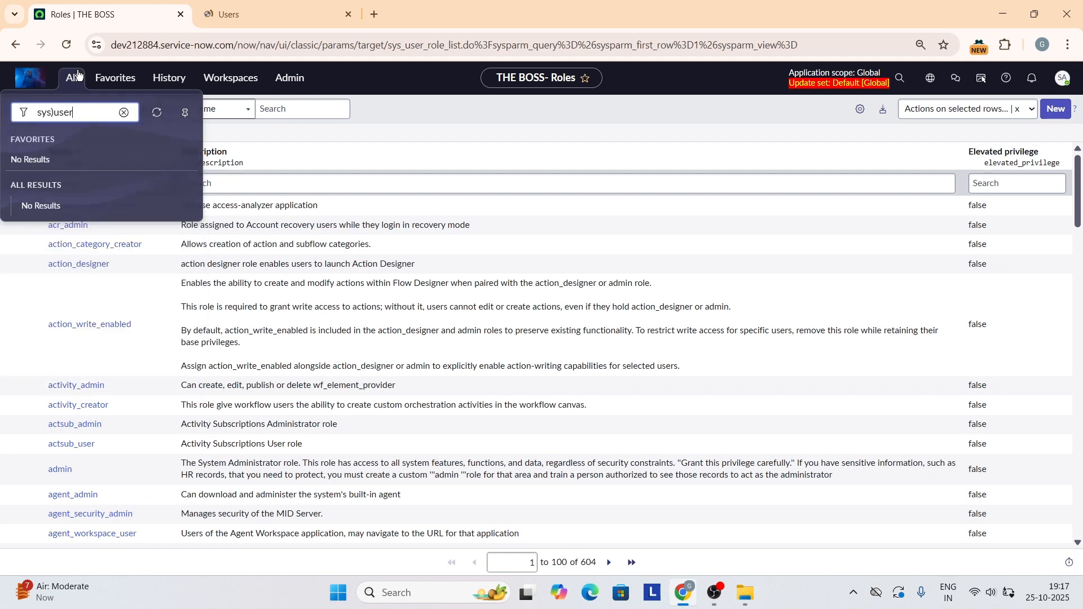
pyautogui.press('BackSpace')
pyautogui.press('BackSpace')
pyautogui.press('BackSpace')
pyautogui.press('BackSpace')
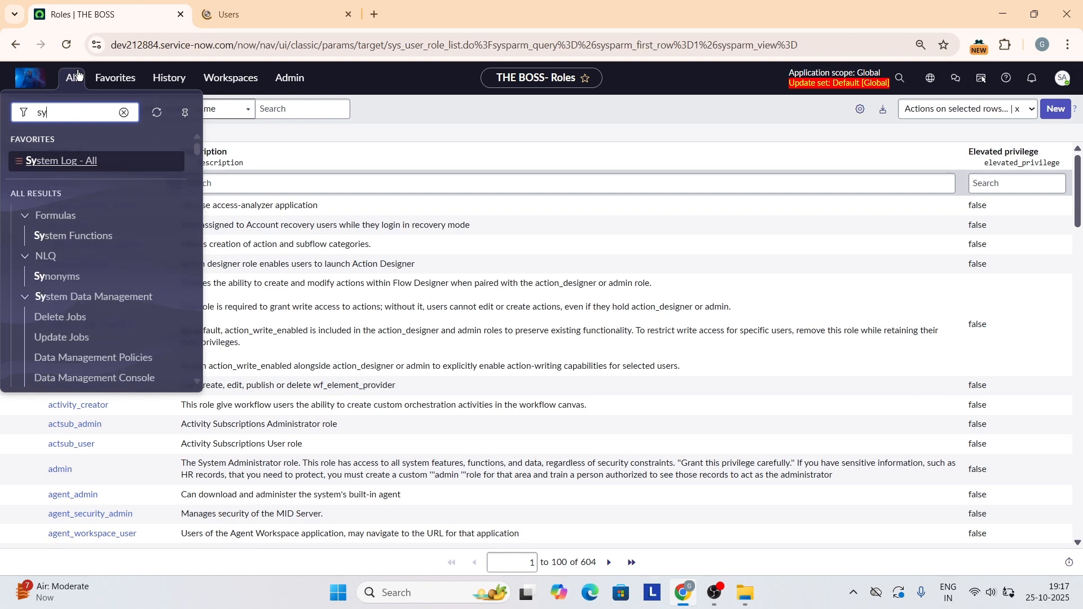
pyautogui.write('_sys')
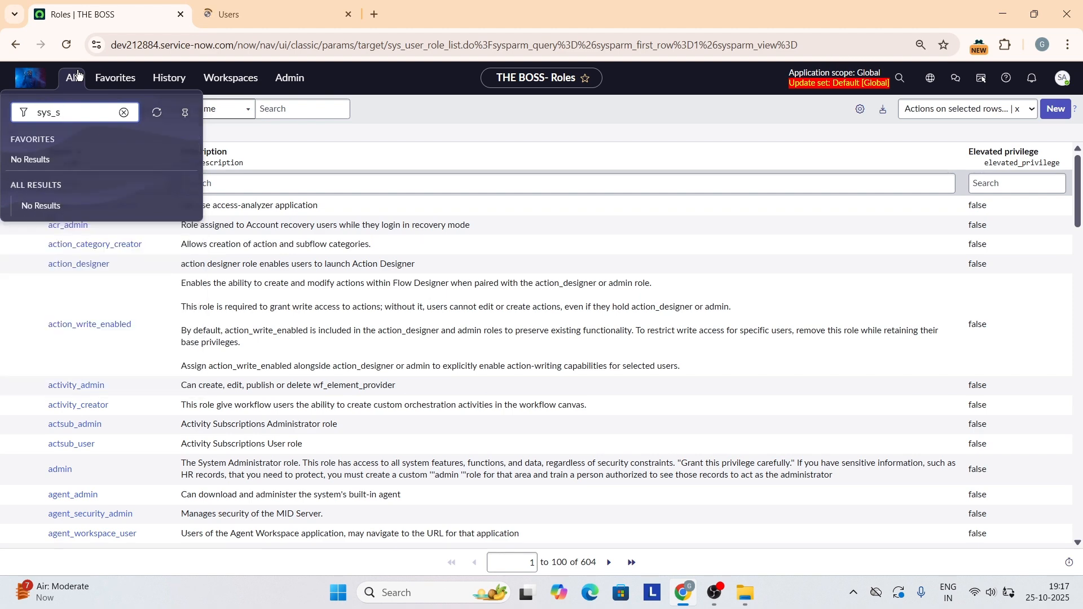
pyautogui.press('BackSpace')
pyautogui.write('user.do')
pyautogui.click(229, 17)
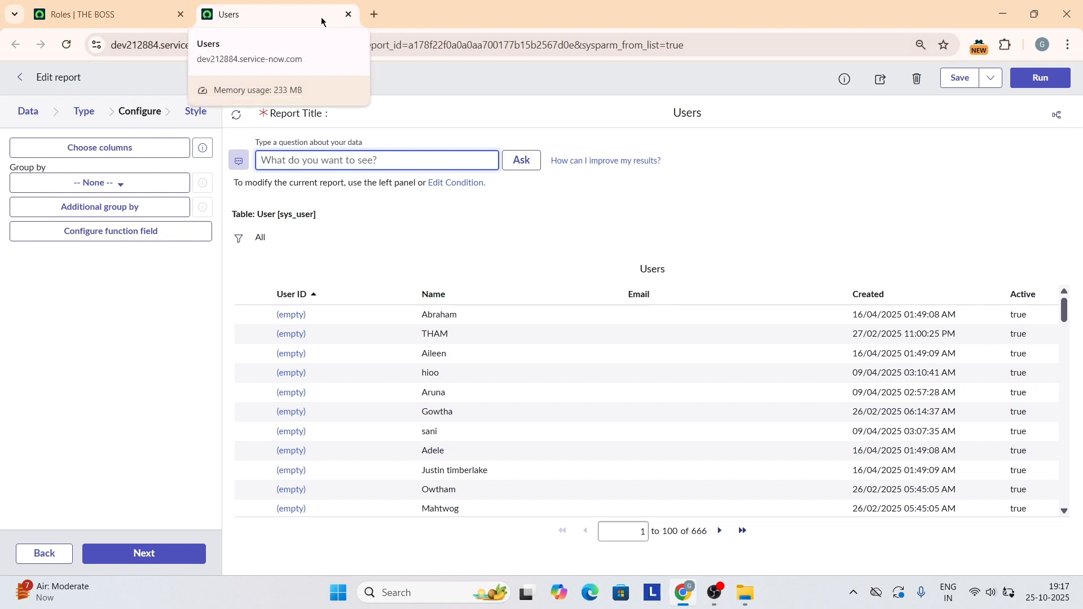
pyautogui.click(348, 15)
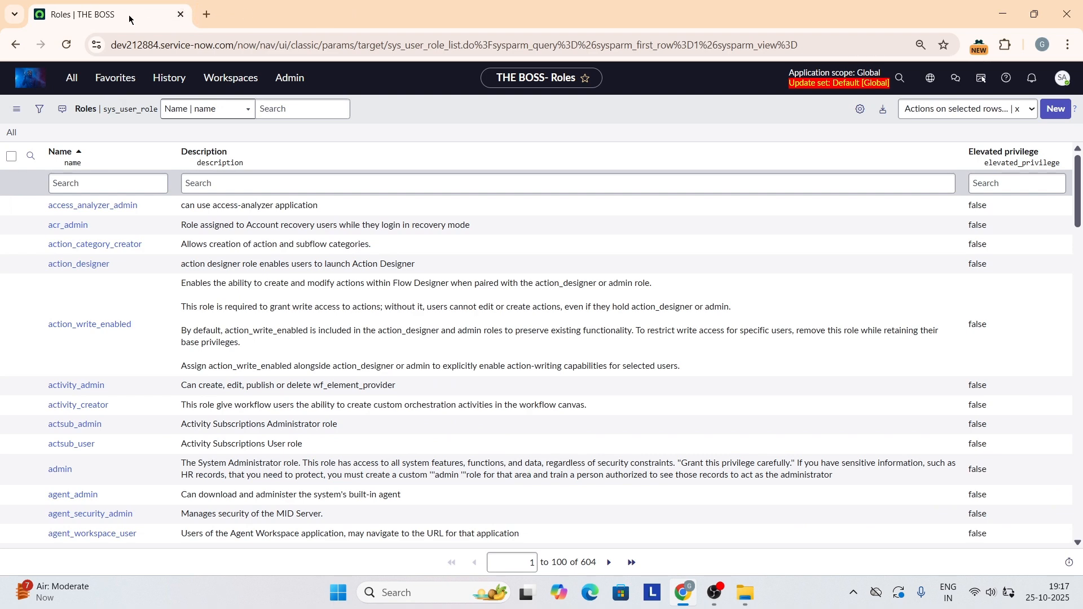
pyautogui.click(72, 79)
pyautogui.press('Return')
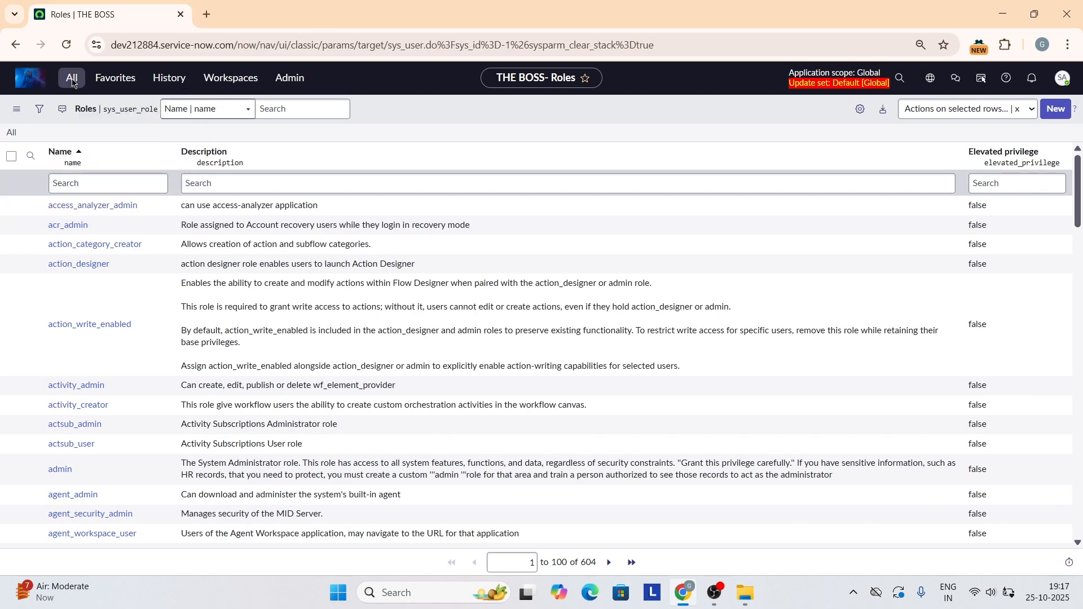
# Duplicate the browser tab with the new user record and return to the original tab.
pyautogui.rightClick(112, 15)
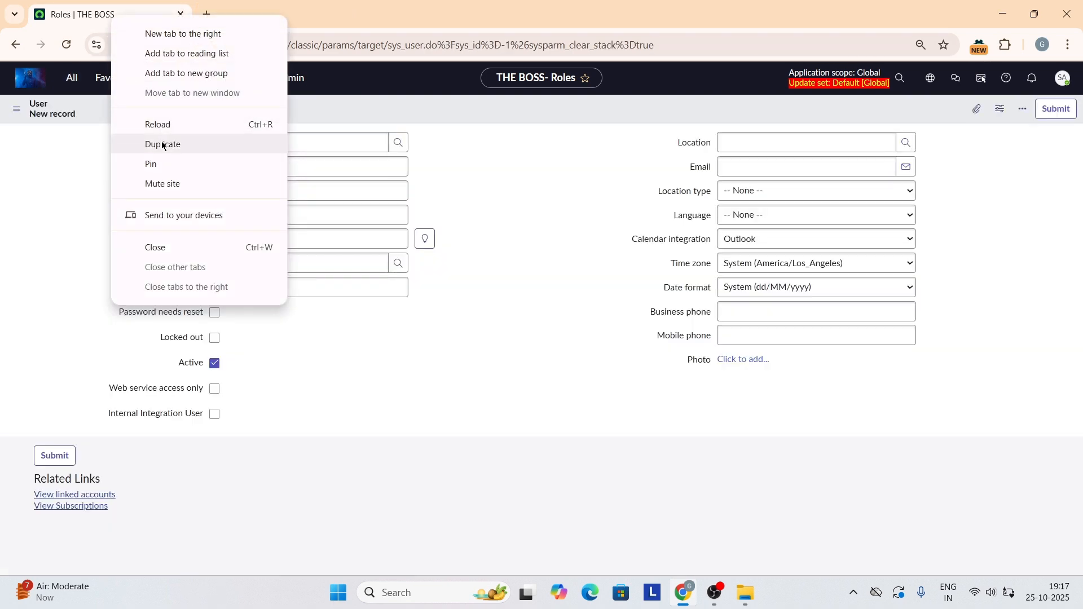
pyautogui.click(162, 145)
pyautogui.click(144, 15)
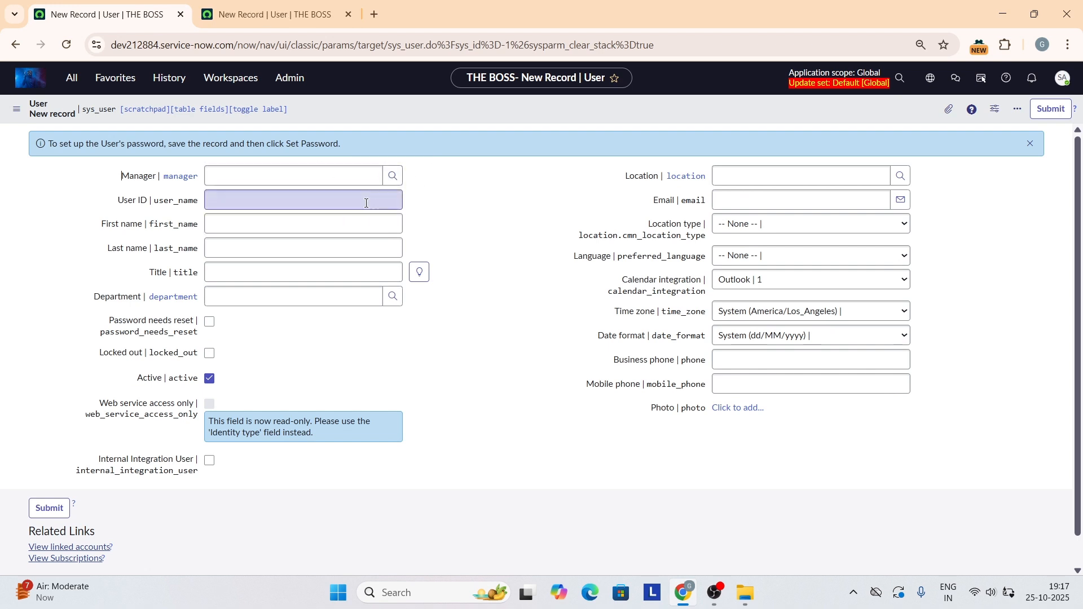
# Fill in the user ID, first name and last name on the new user record.
pyautogui.click(366, 203)
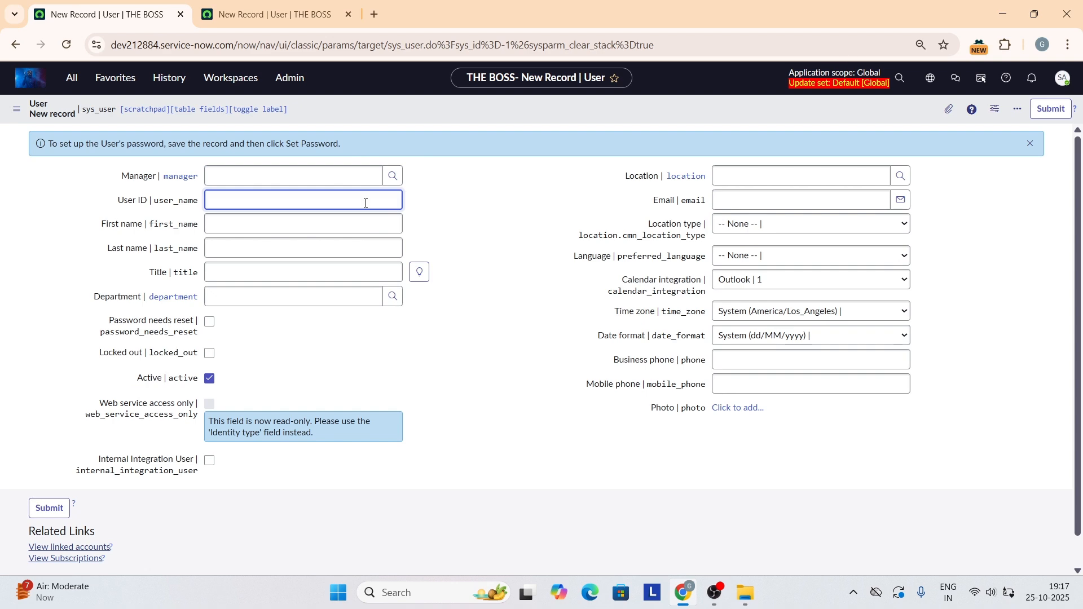
pyautogui.write('ho')
pyautogui.click(363, 220)
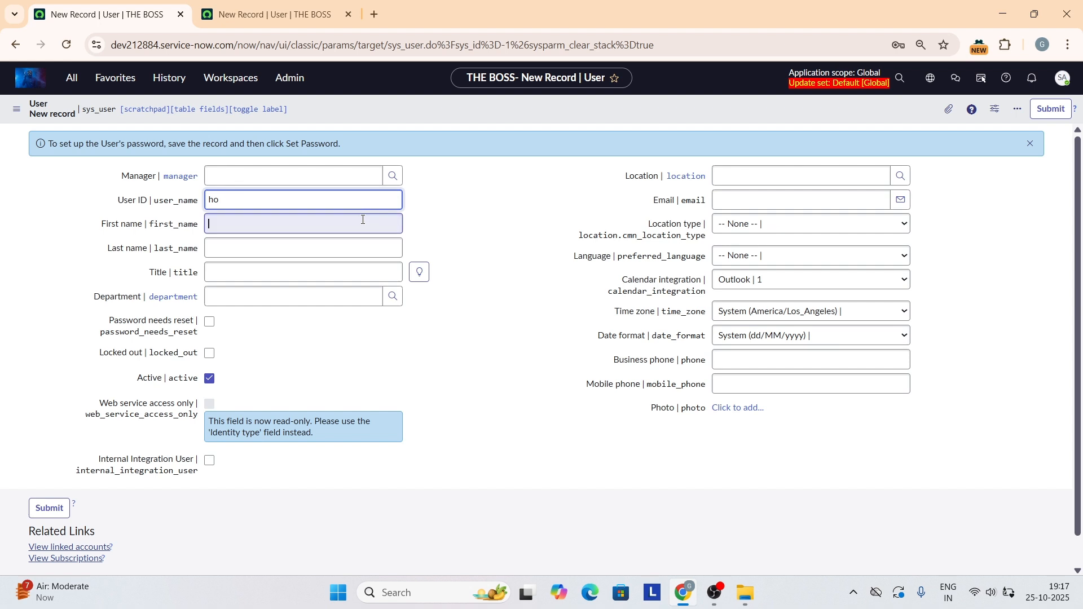
pyautogui.click(362, 250)
pyautogui.write('oo')
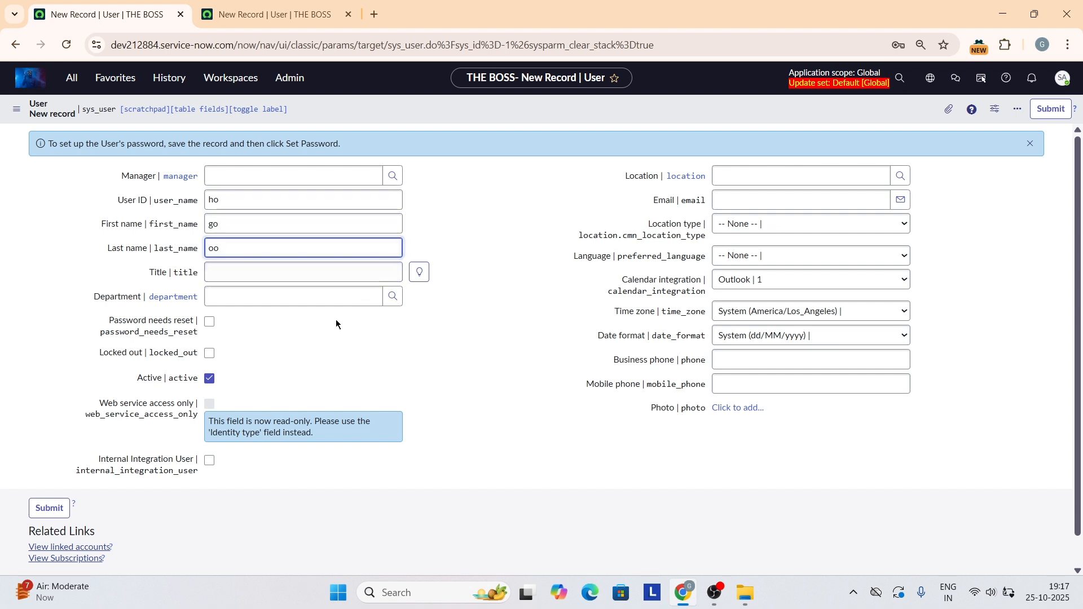
pyautogui.scroll(-1, 374, 328)
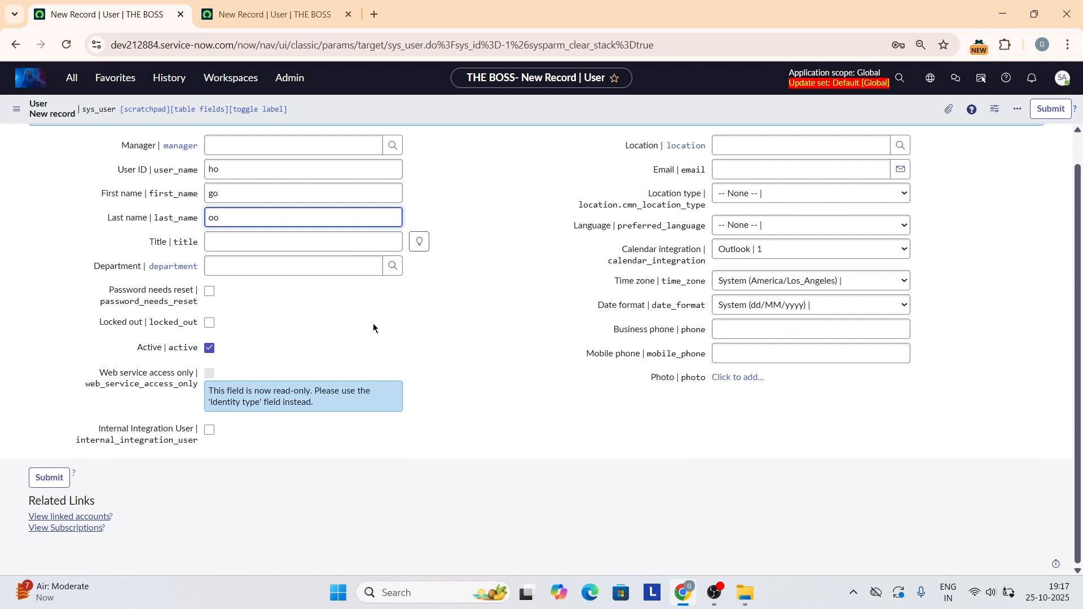
pyautogui.moveTo(374, 324); pyautogui.dragTo(513, 229)
pyautogui.click(512, 229)
# Save the new user record while staying on its form.
pyautogui.rightClick(554, 105)
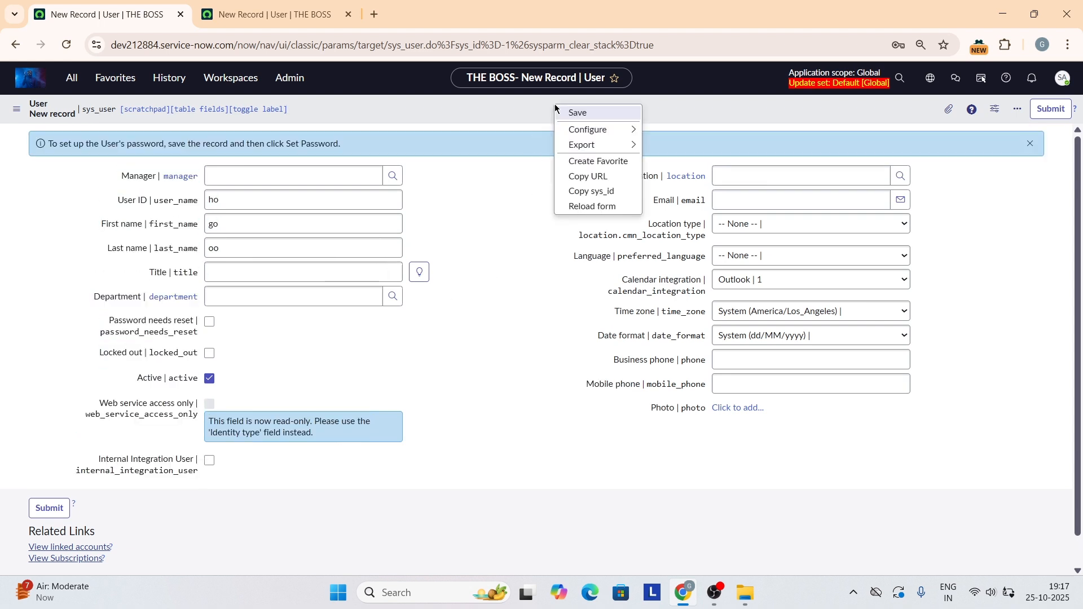
pyautogui.click(498, 113)
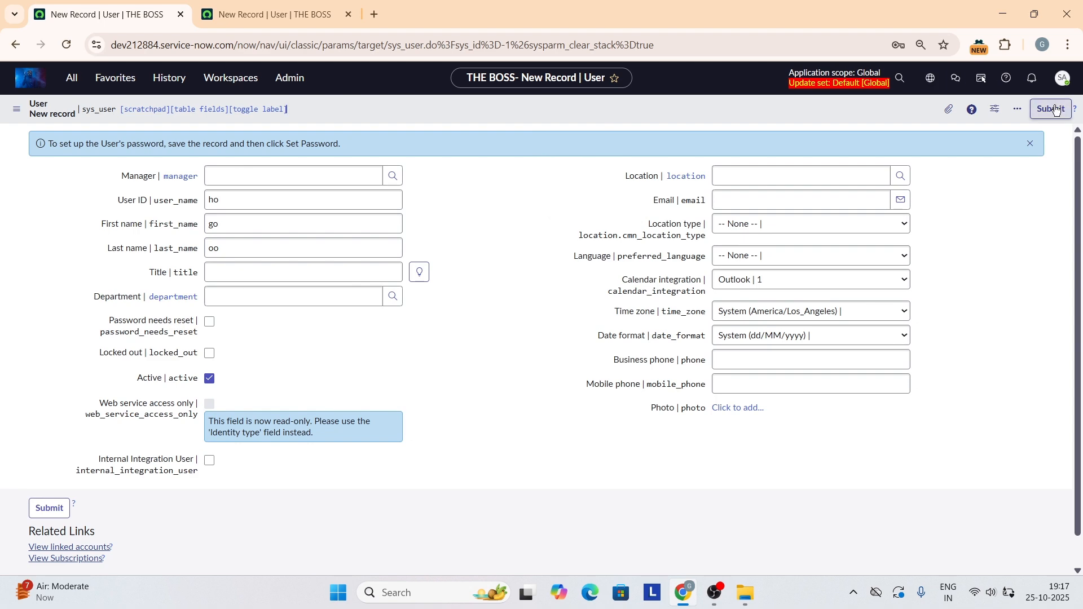
pyautogui.rightClick(745, 124)
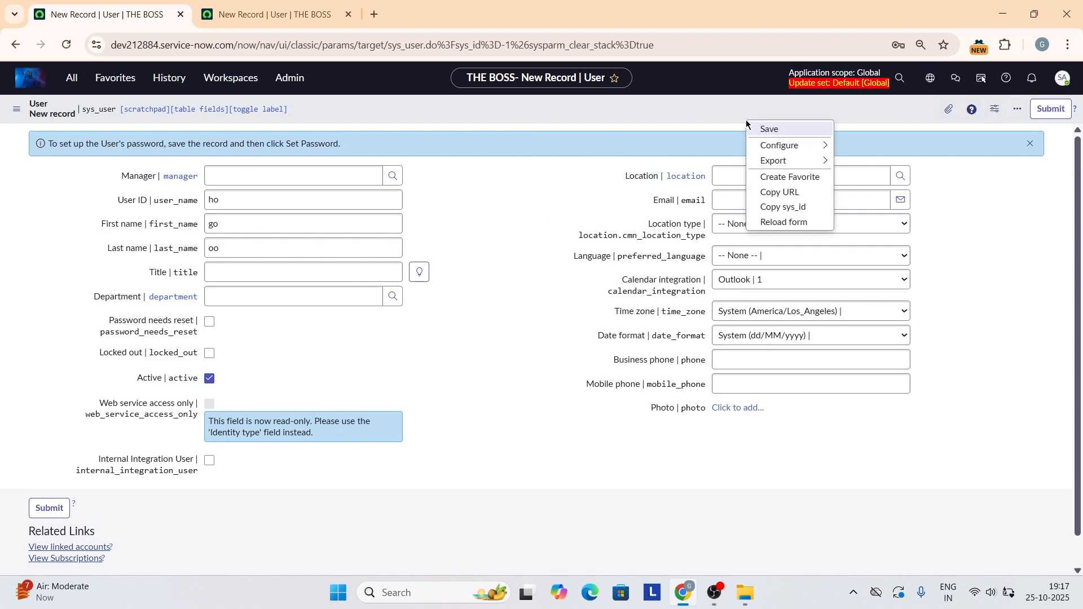
pyautogui.click(696, 110)
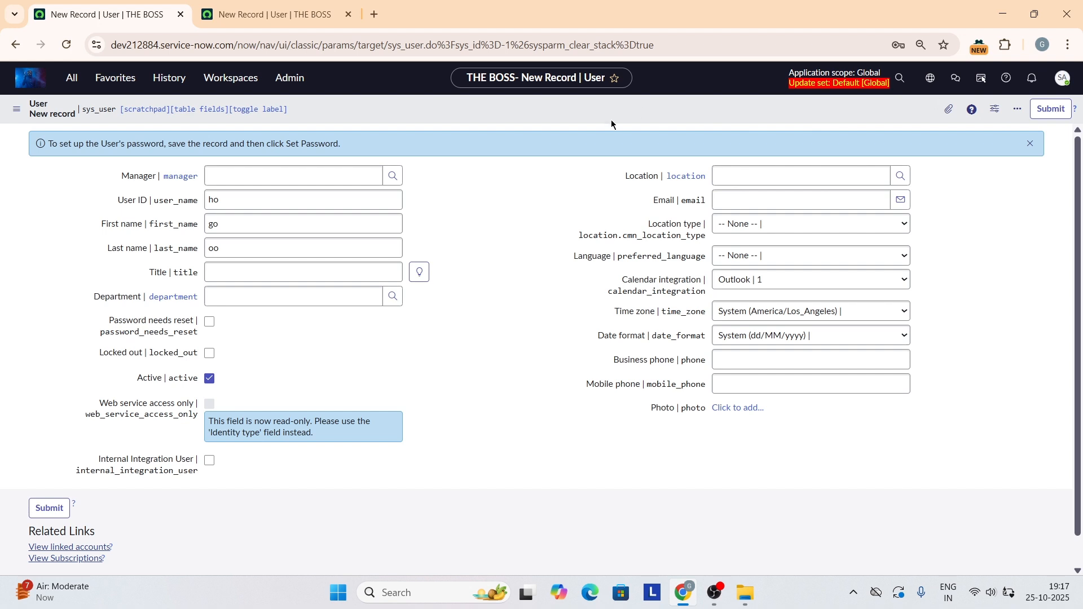
pyautogui.rightClick(649, 114)
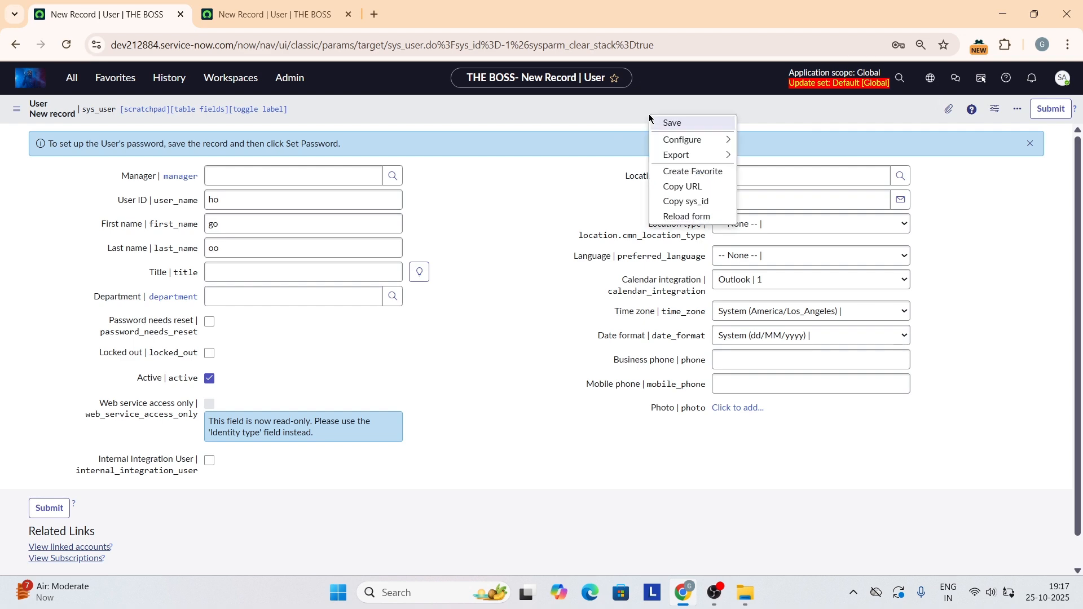
pyautogui.click(689, 126)
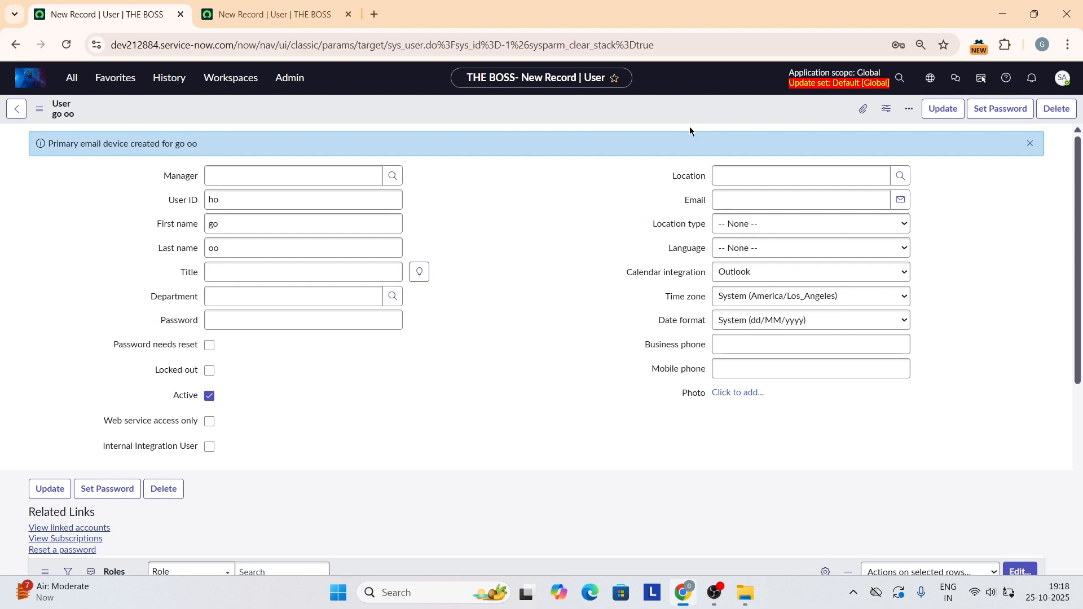
# Find "parent" in the role collection, assign "parent role" to the new user, save, and show the user's Roles list.
pyautogui.scroll(-6, 584, 200)
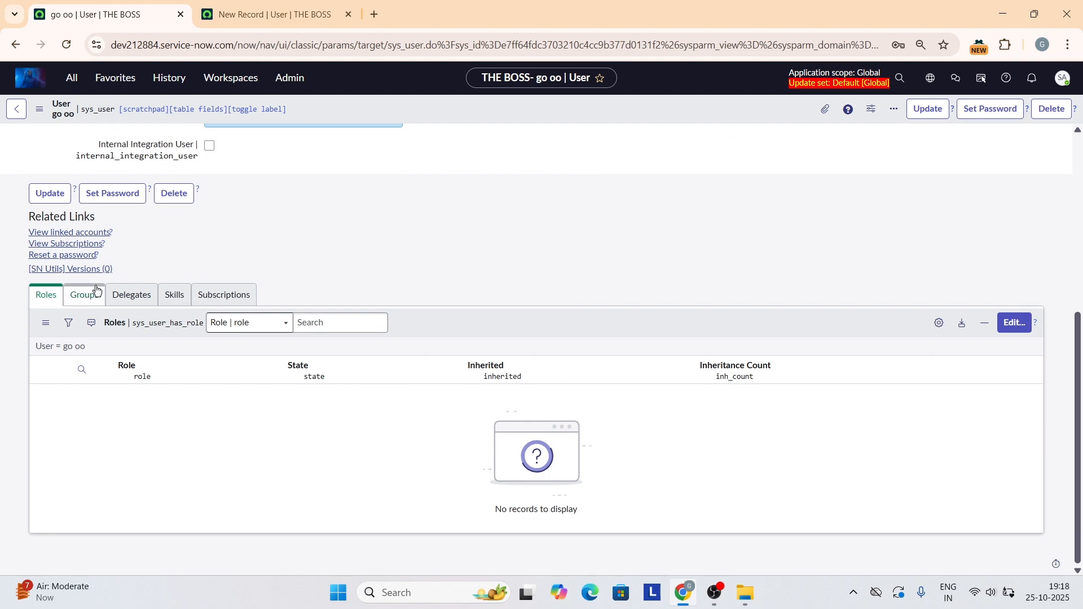
pyautogui.scroll(6, 168, 375)
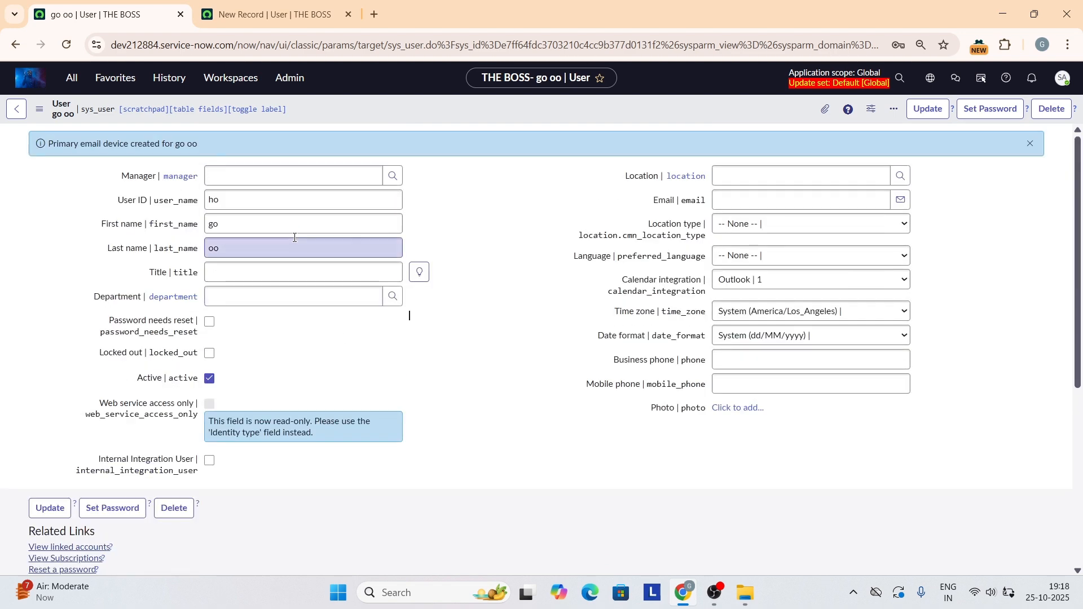
pyautogui.scroll(-5, 293, 236)
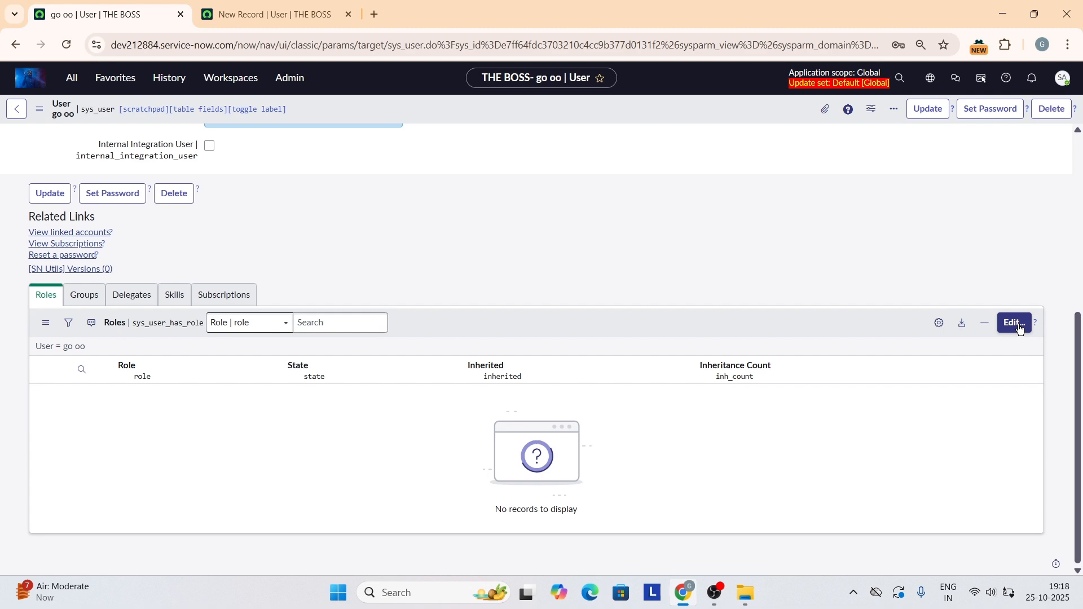
pyautogui.scroll(5, 966, 249)
pyautogui.scroll(-5, 966, 249)
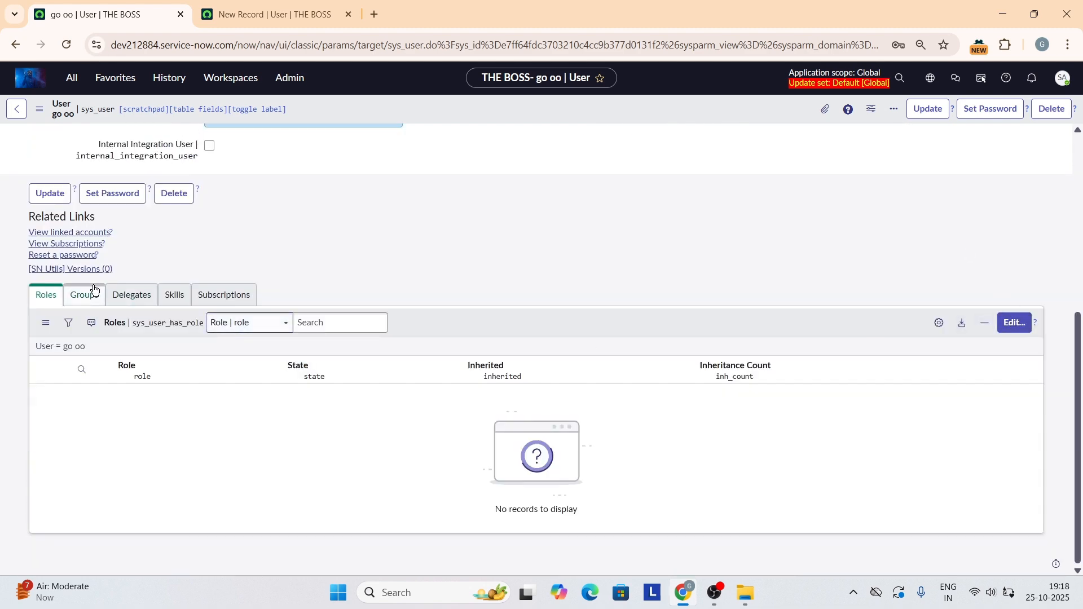
pyautogui.click(1015, 327)
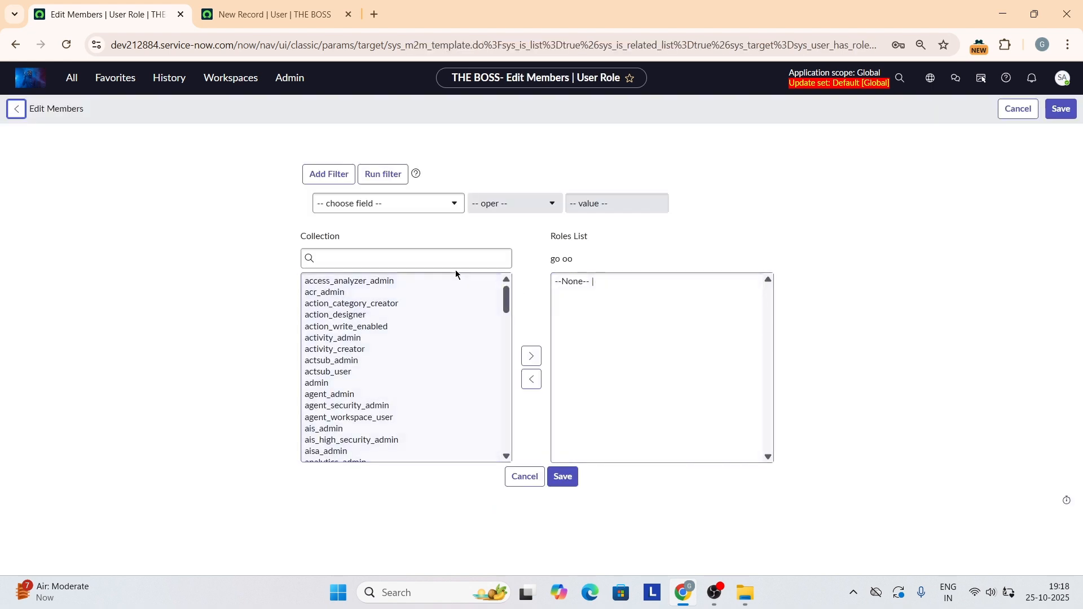
pyautogui.click(462, 262)
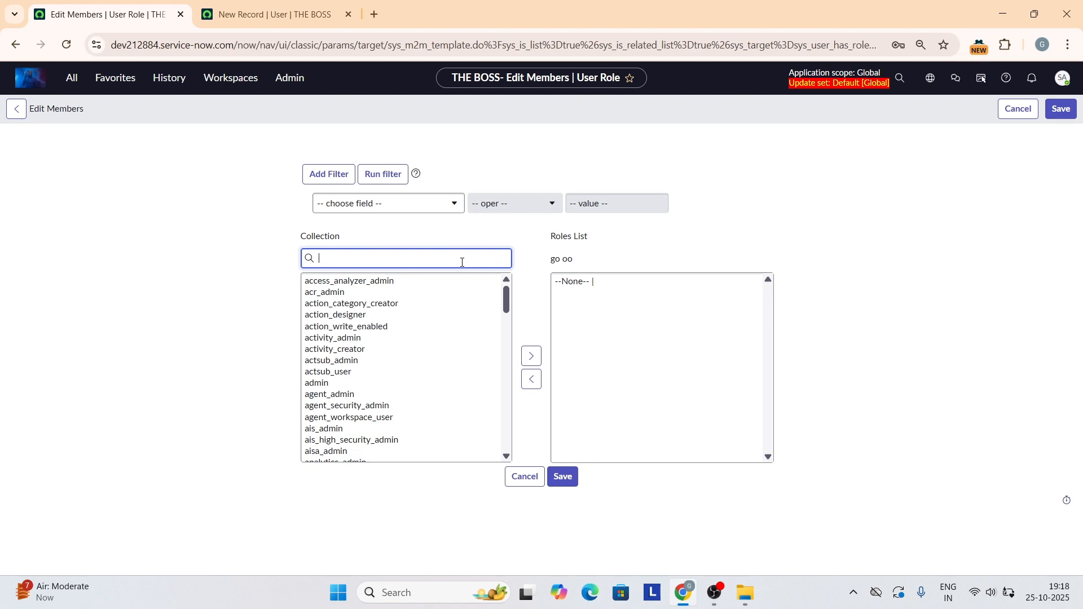
pyautogui.write('paren')
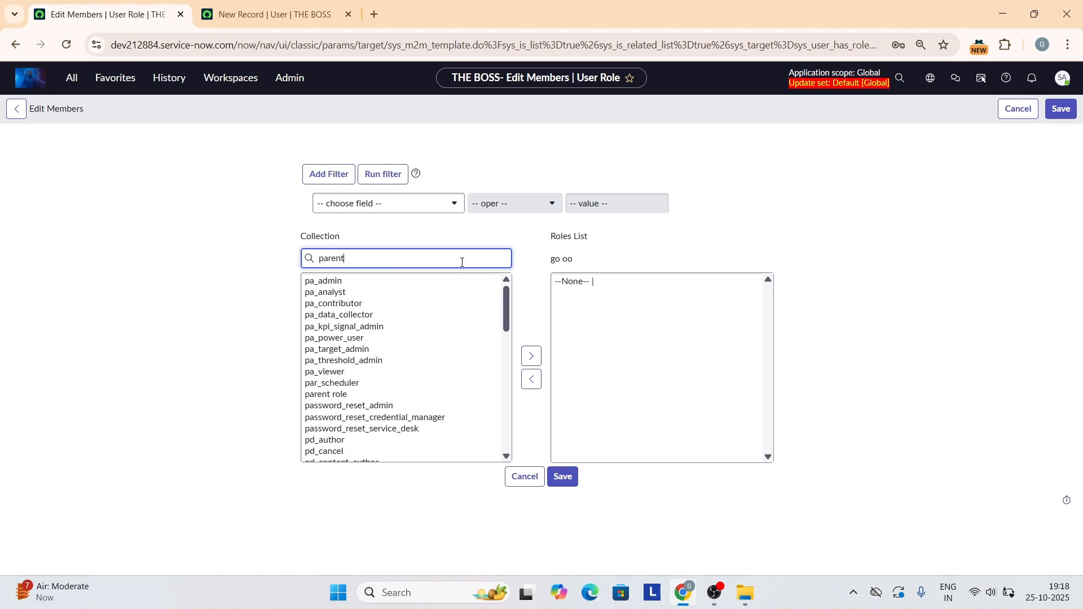
pyautogui.write('t')
pyautogui.click(441, 283)
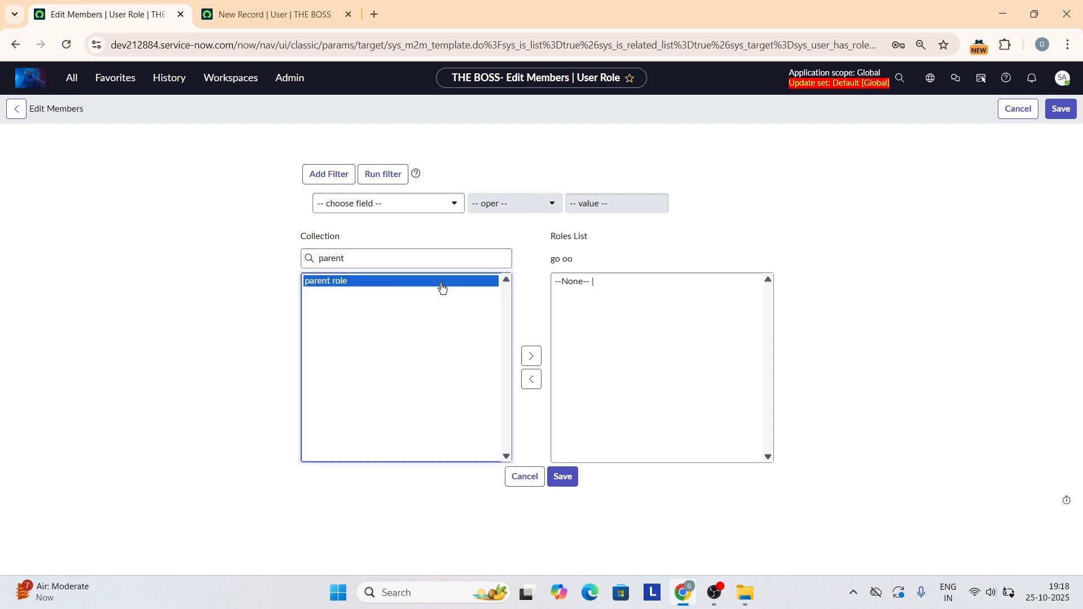
pyautogui.click(529, 362)
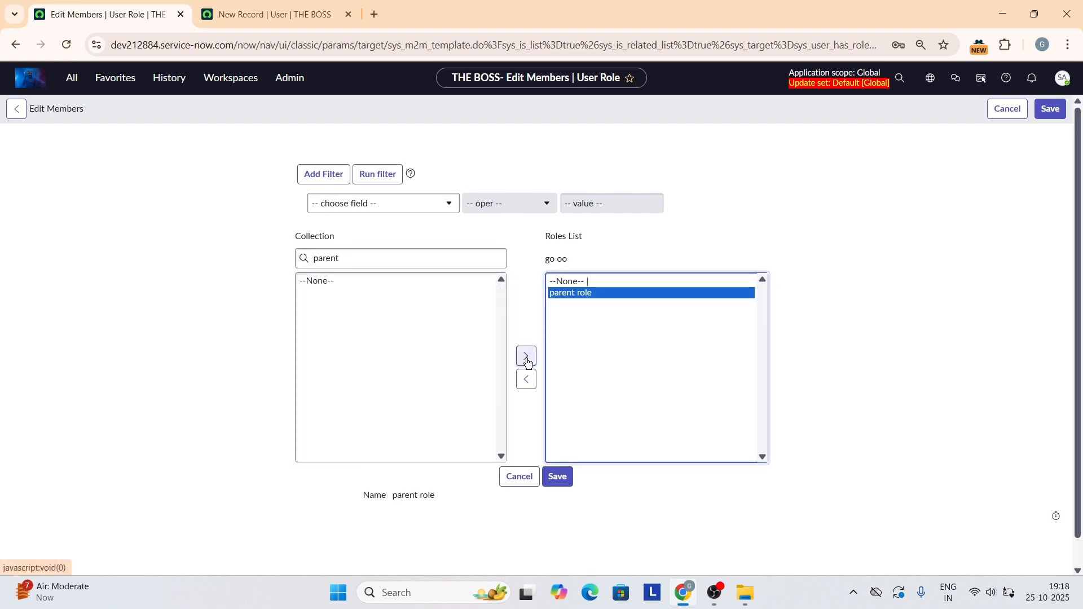
pyautogui.click(553, 477)
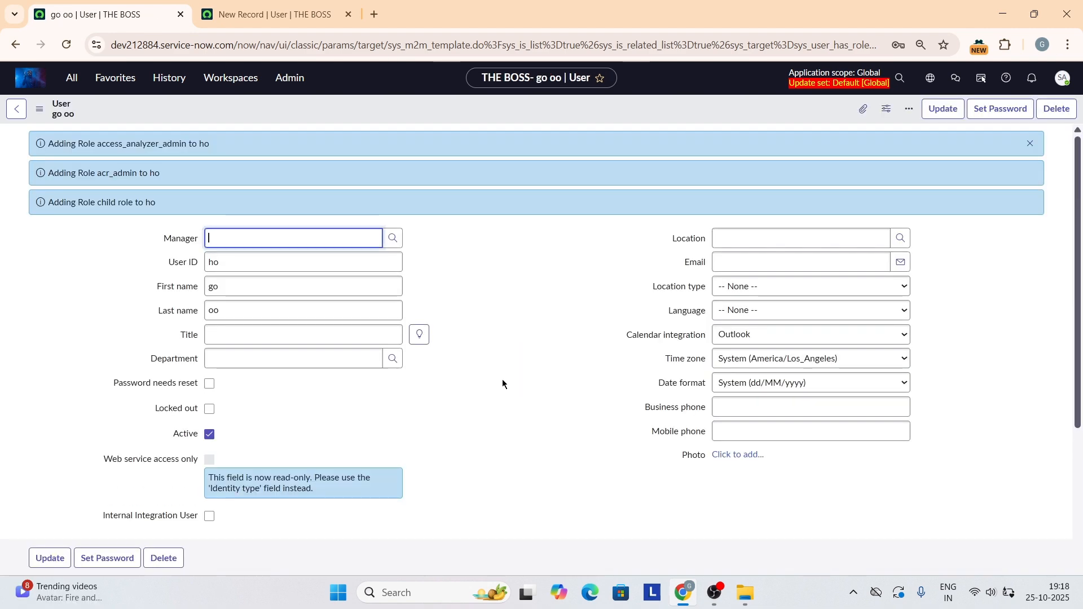
pyautogui.scroll(-7, 476, 326)
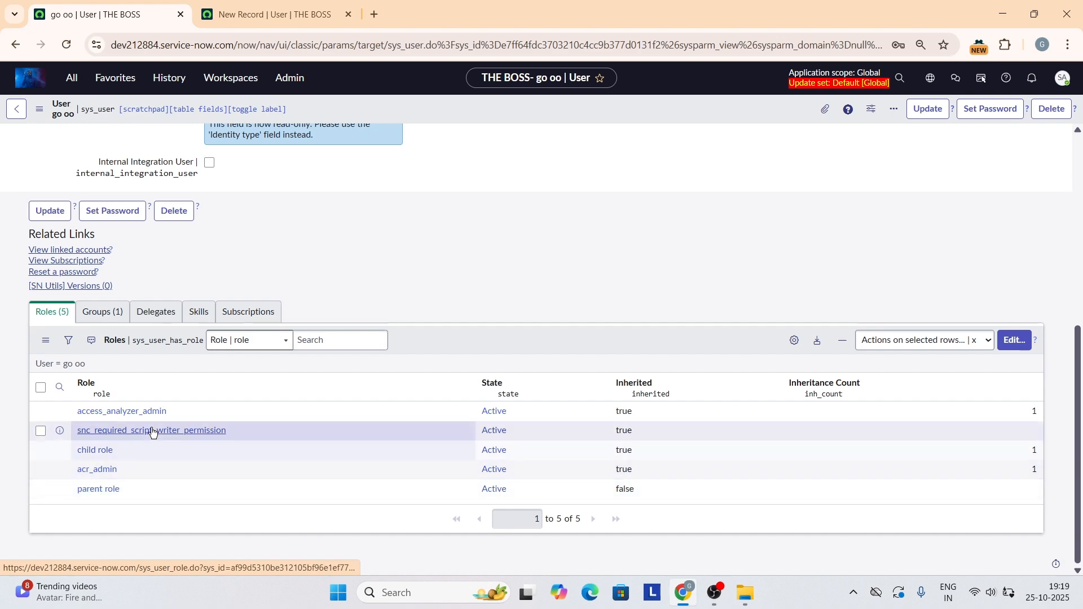
# In the other browser tab, search the modules for "roles" and open the Roles list under Users and Groups.
pyautogui.click(271, 14)
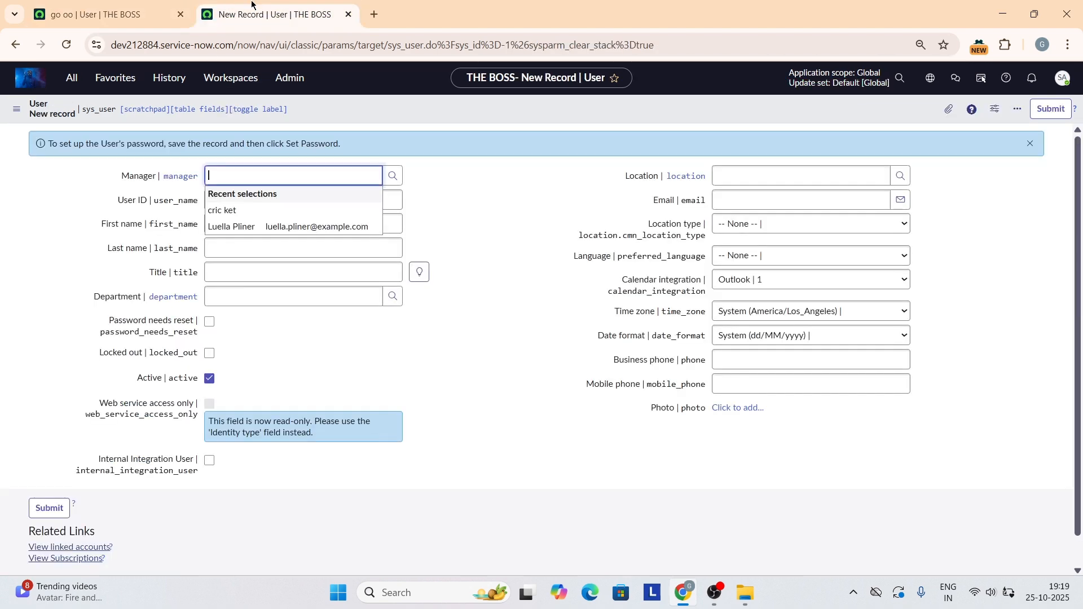
pyautogui.click(77, 82)
pyautogui.click(460, 231)
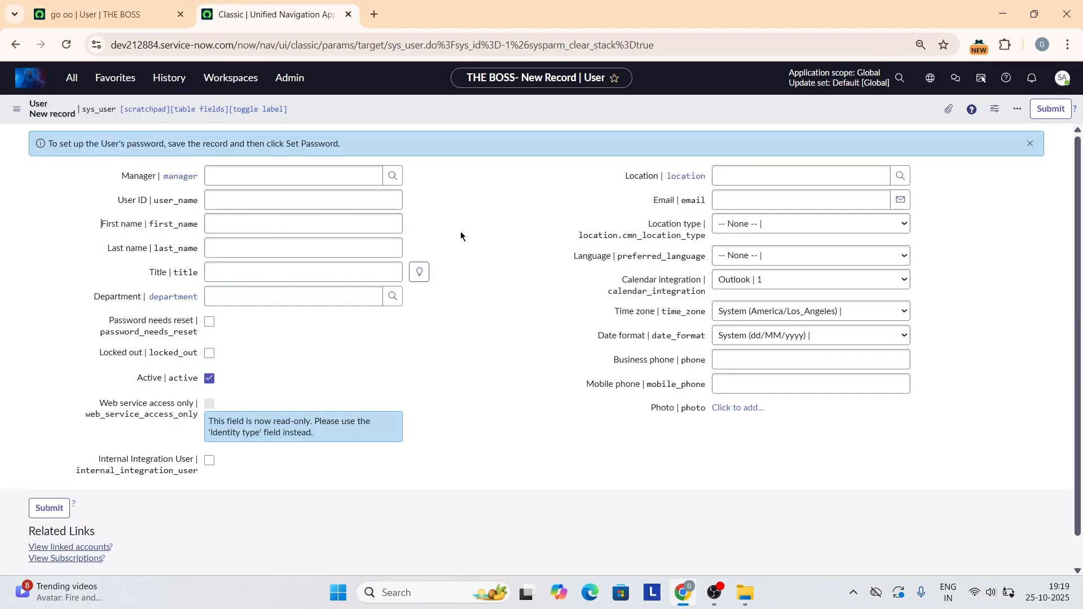
pyautogui.click(72, 80)
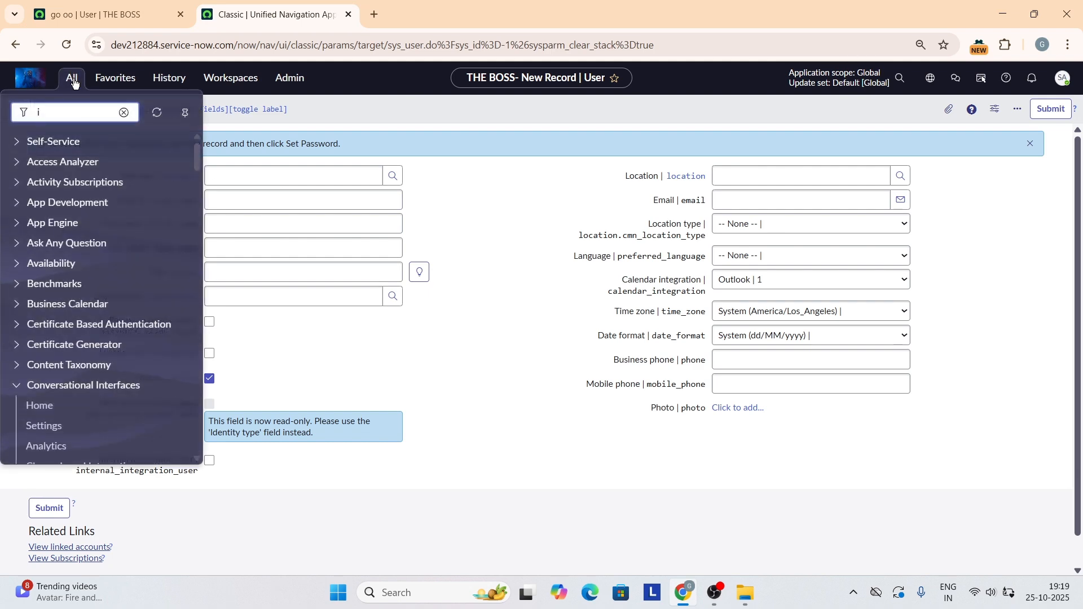
pyautogui.write('oles')
pyautogui.press('BackSpace')
pyautogui.press('BackSpace')
pyautogui.press('BackSpace')
pyautogui.press('BackSpace')
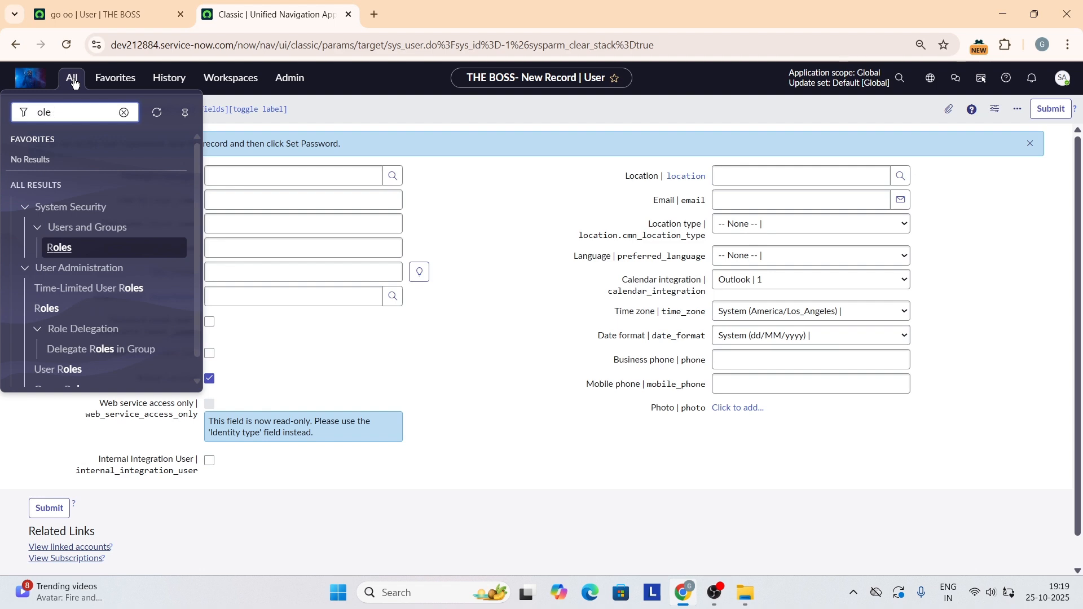
pyautogui.write('roles')
pyautogui.click(83, 251)
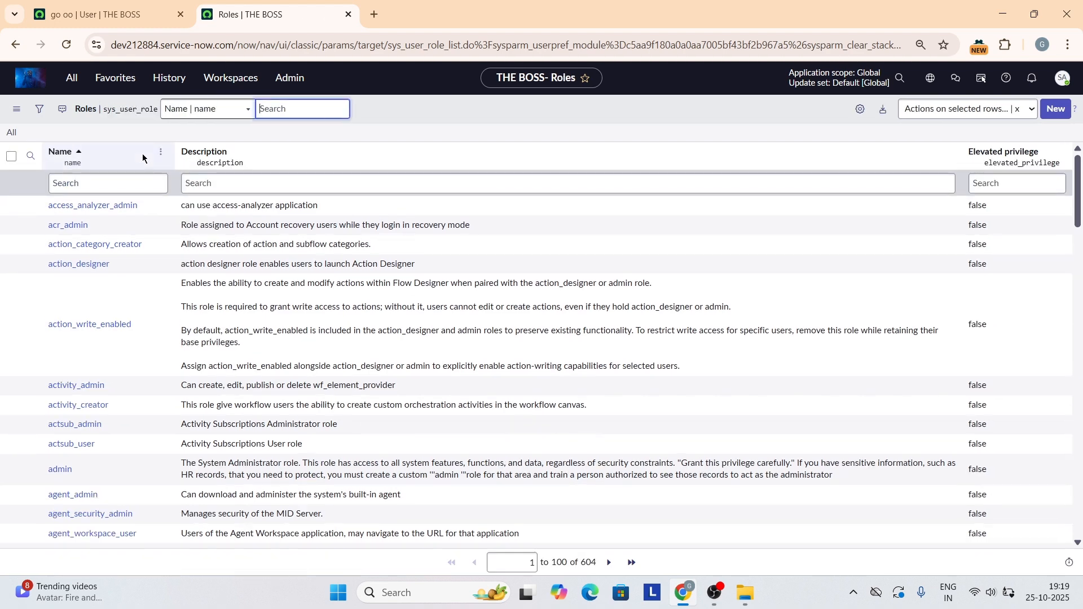
# Filter the Roles list by name with "*parent" and open the "parent role" record.
pyautogui.click(143, 181)
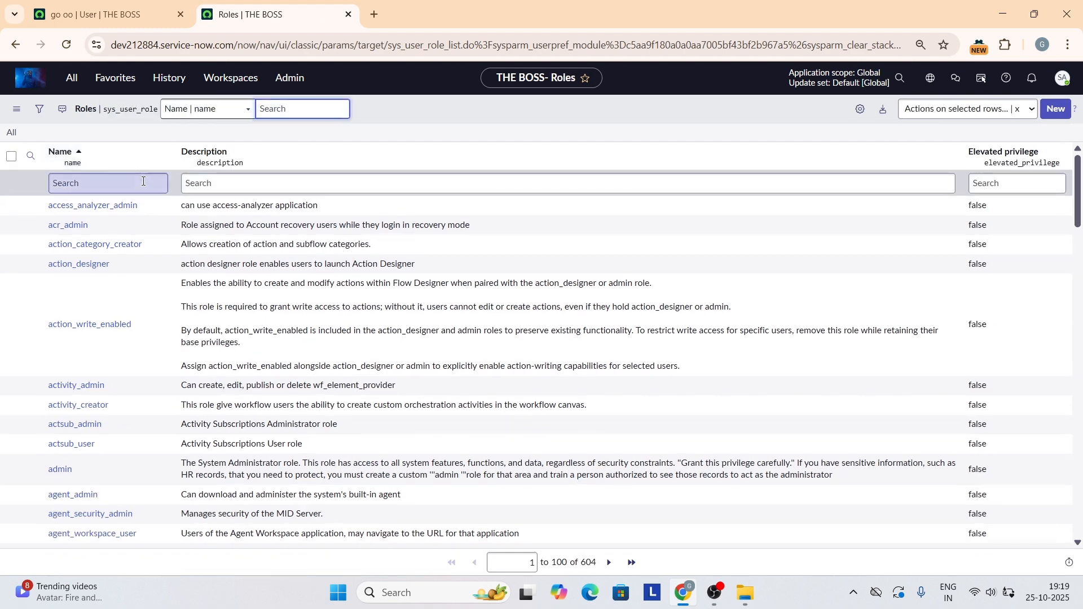
pyautogui.write('*parent')
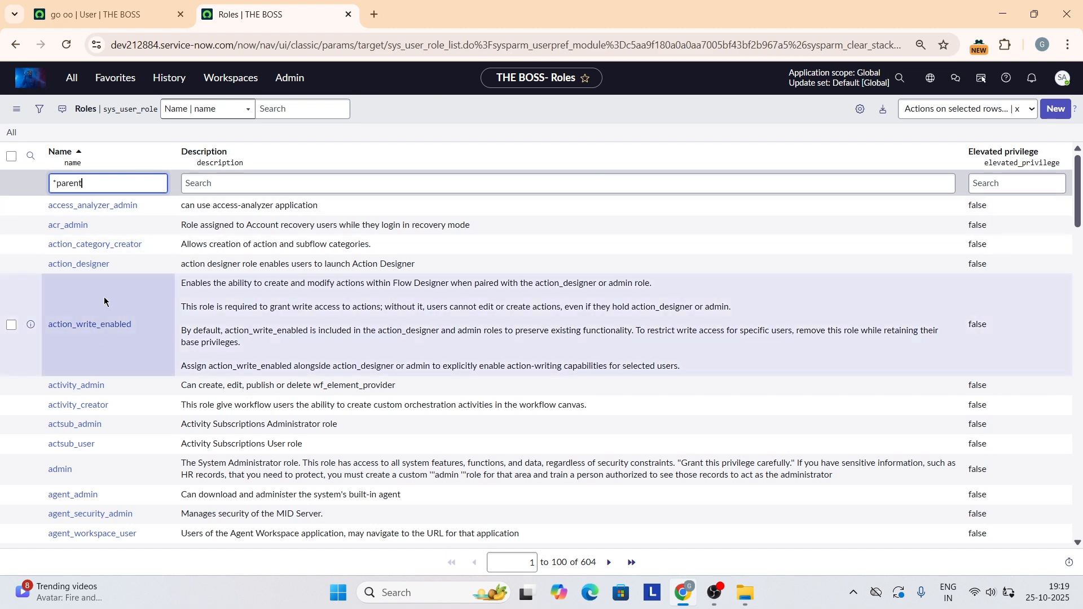
pyautogui.press('Return')
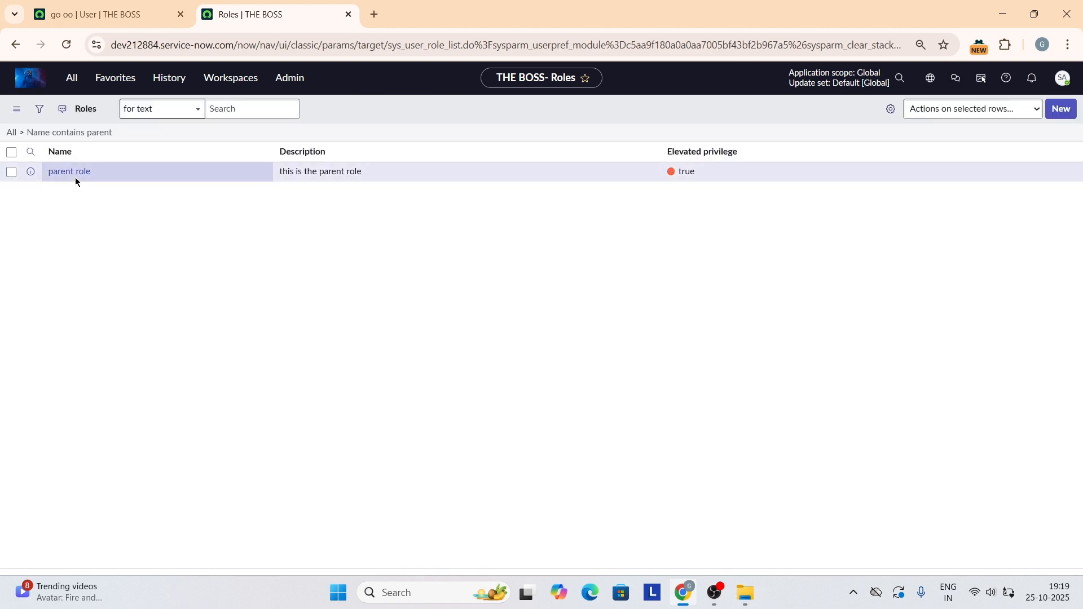
pyautogui.click(79, 213)
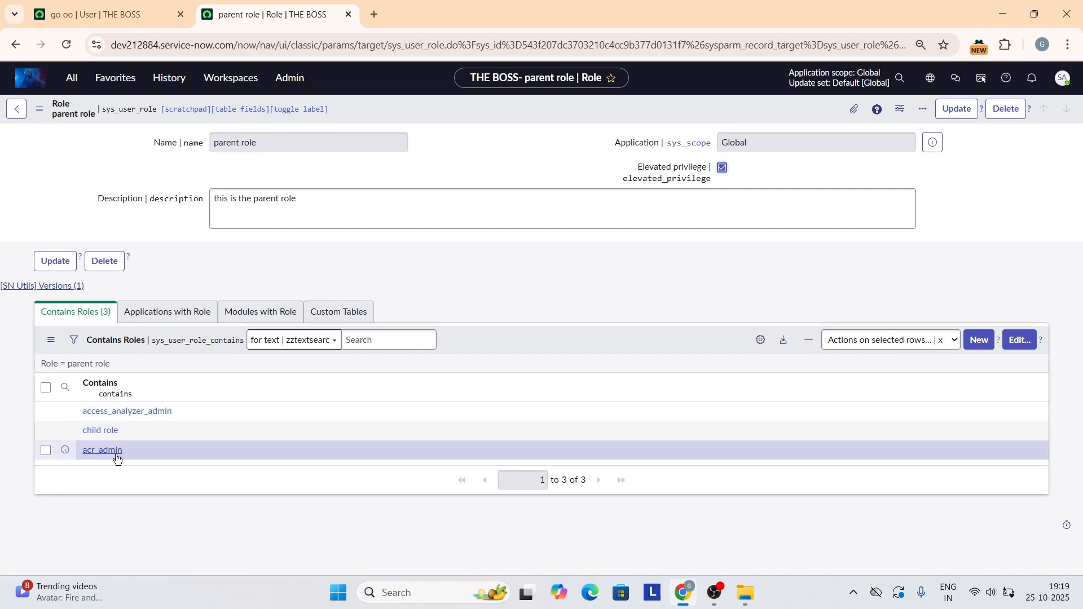
# Compare the new user's assigned roles, including snc_required_script_writer_permission, with the roles contained in "parent role".
pyautogui.click(104, 15)
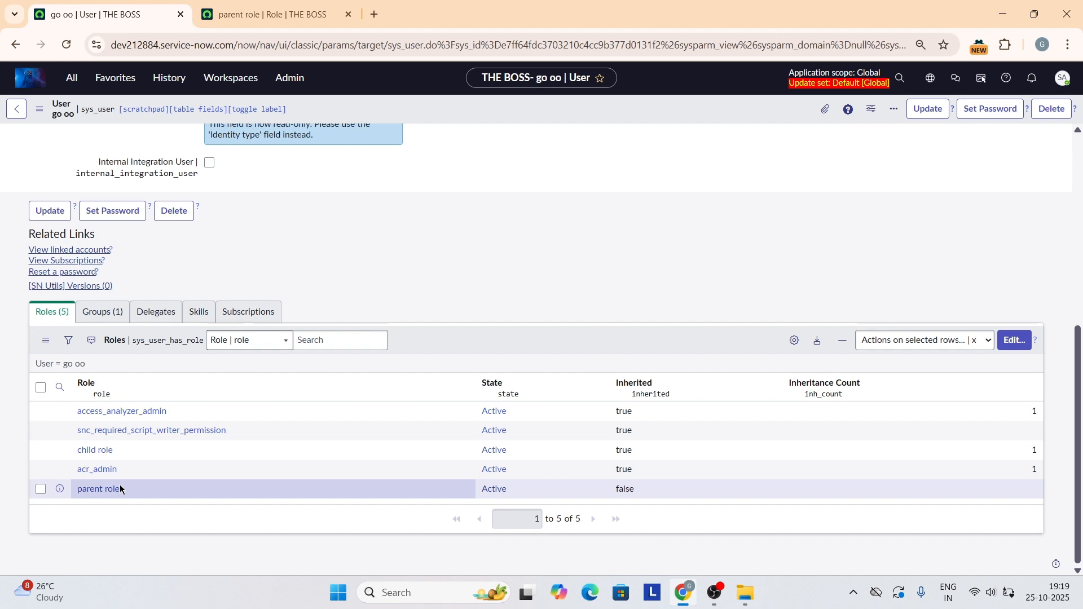
pyautogui.hotkey('ctrl', 'Tab')
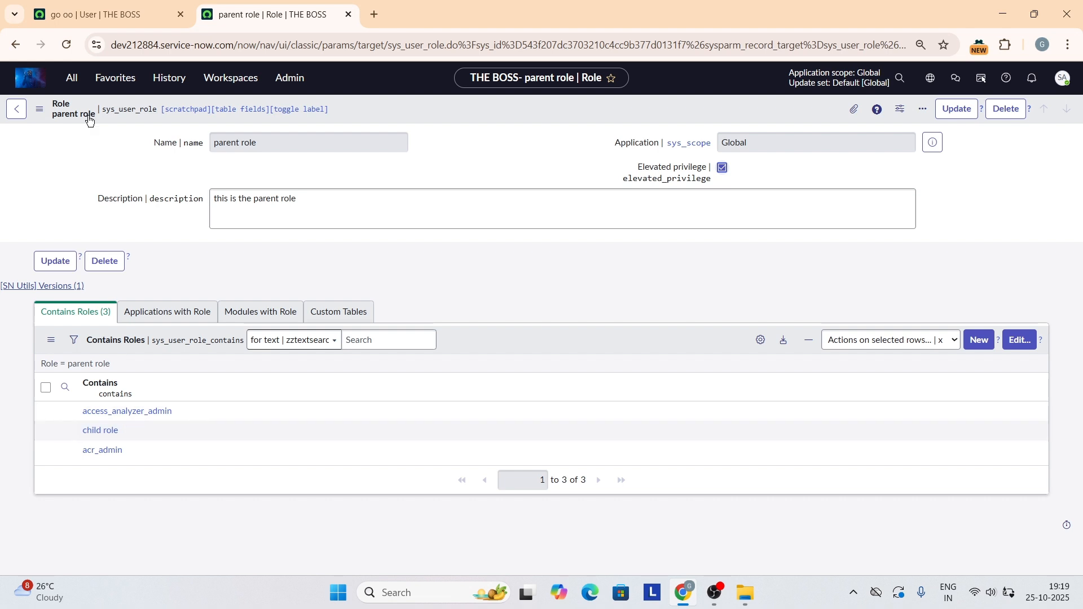
pyautogui.click(104, 11)
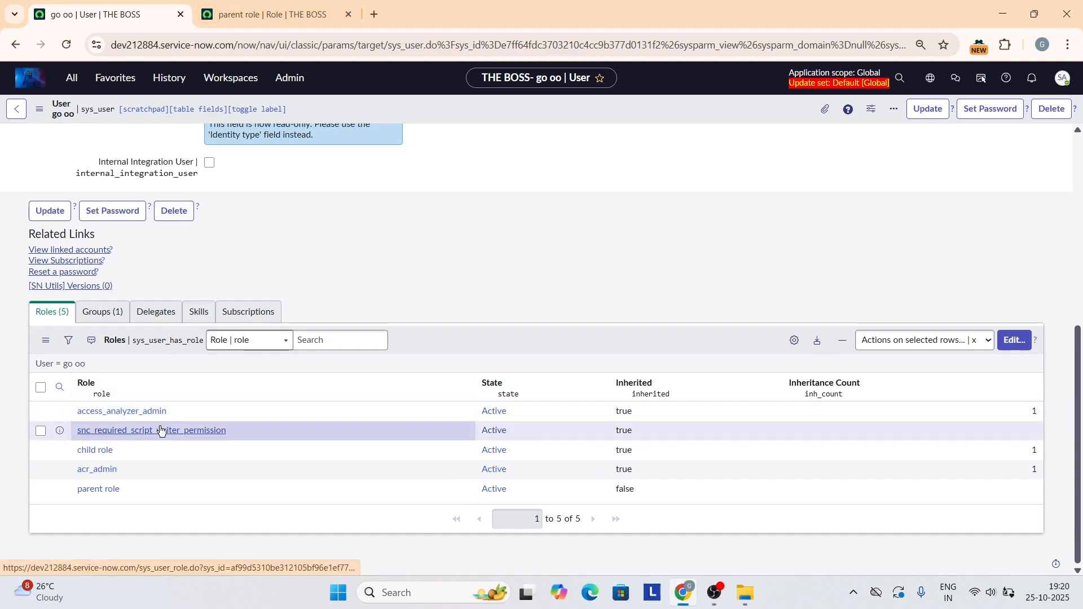
pyautogui.moveTo(242, 432); pyautogui.dragTo(79, 434)
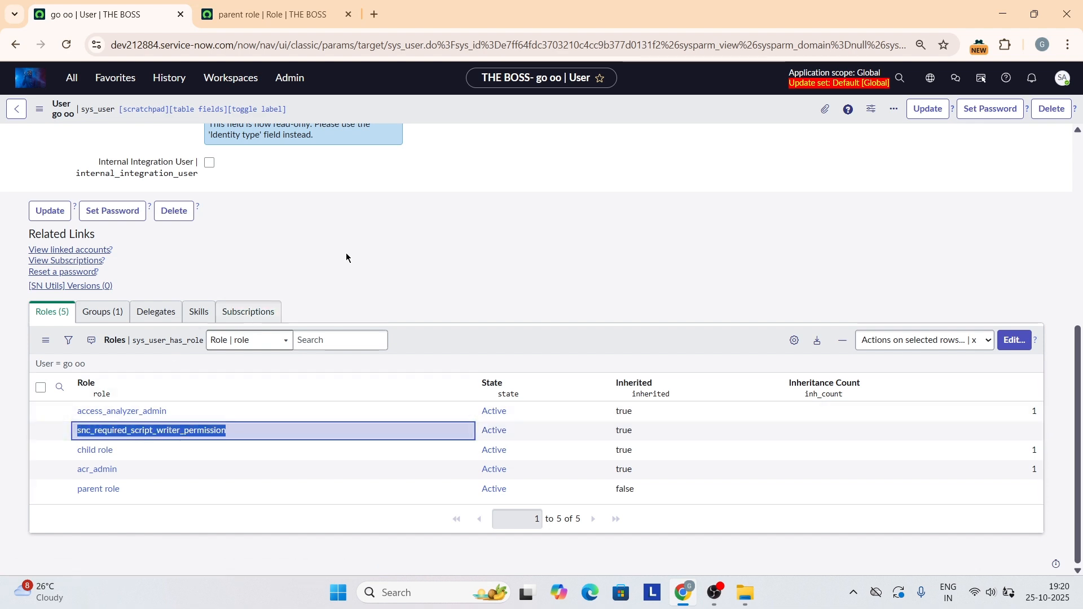
pyautogui.click(259, 12)
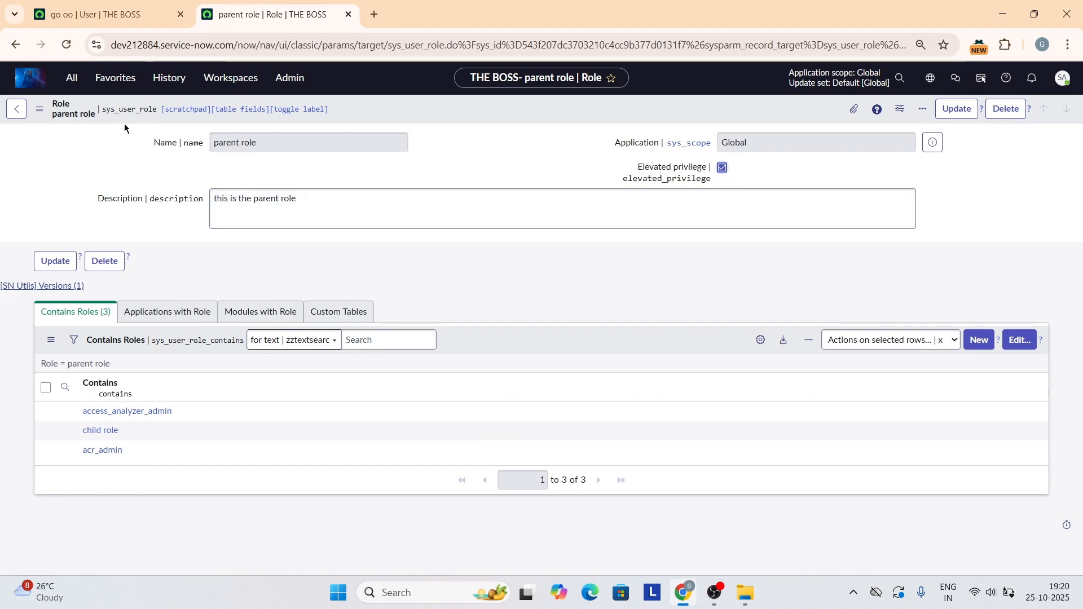
# Reopen the full Roles list under Users and Groups and ready its name column filter for a new search.
pyautogui.click(80, 78)
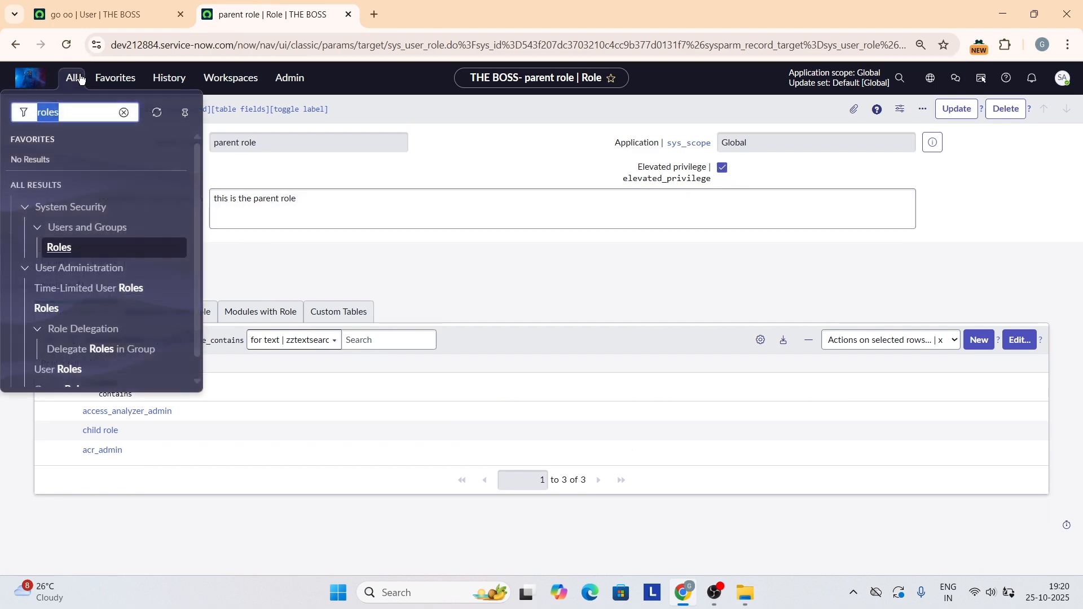
pyautogui.click(104, 247)
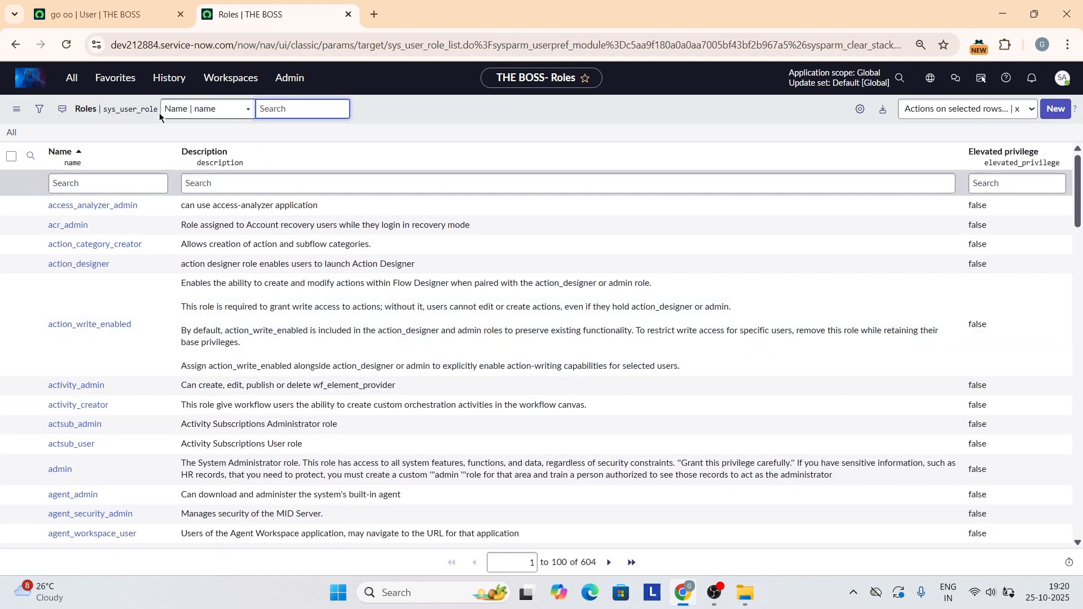
pyautogui.click(150, 188)
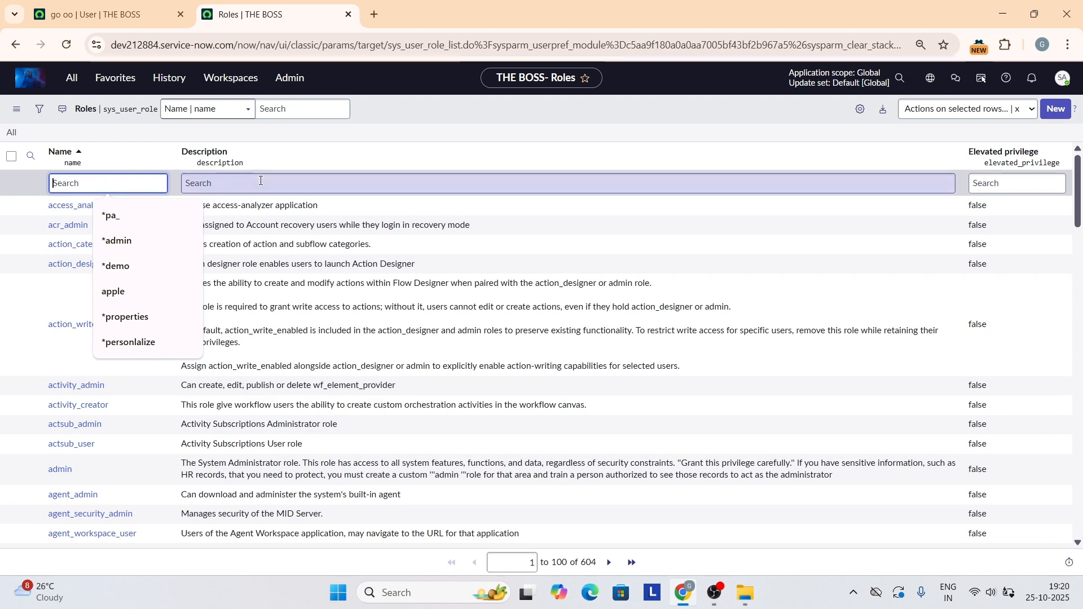
pyautogui.click(260, 180)
pyautogui.click(136, 185)
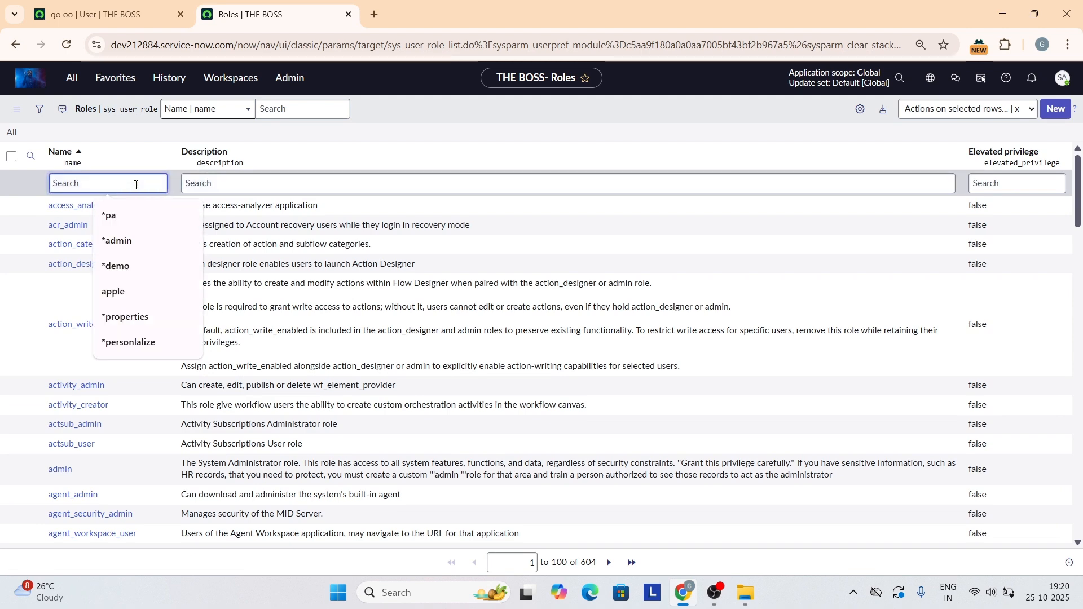
# Filter the Roles list by name with "*acr_admin", copying the role name from the user's assigned roles, and open the acr_admin record.
pyautogui.click(124, 13)
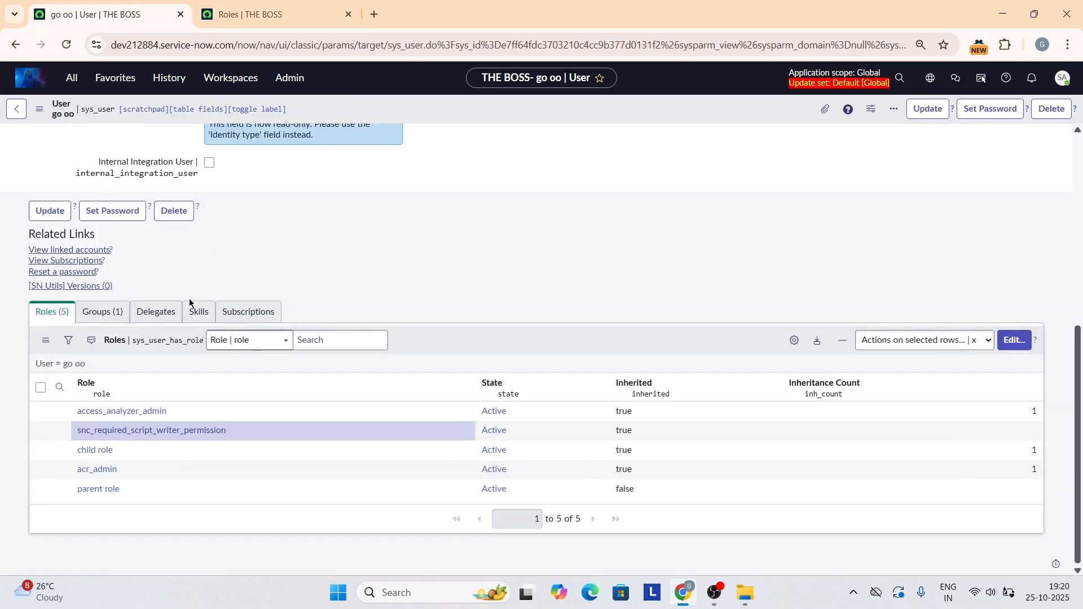
pyautogui.keyDown('shift'); pyautogui.click(229, 452); pyautogui.keyUp('shift')
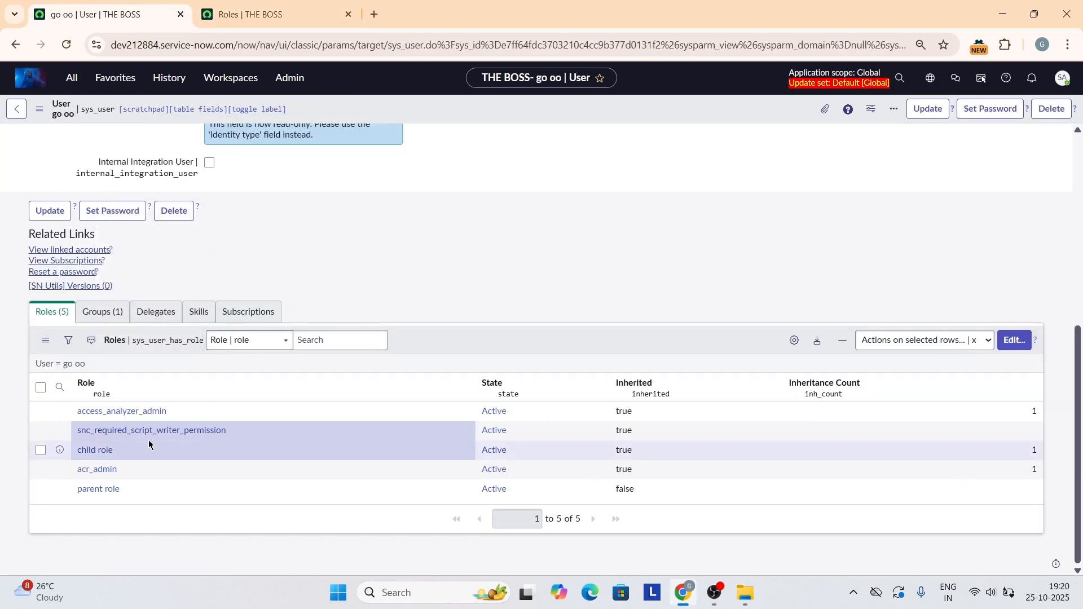
pyautogui.moveTo(134, 474); pyautogui.dragTo(68, 473)
pyautogui.hotkey('ctrl', 'c')
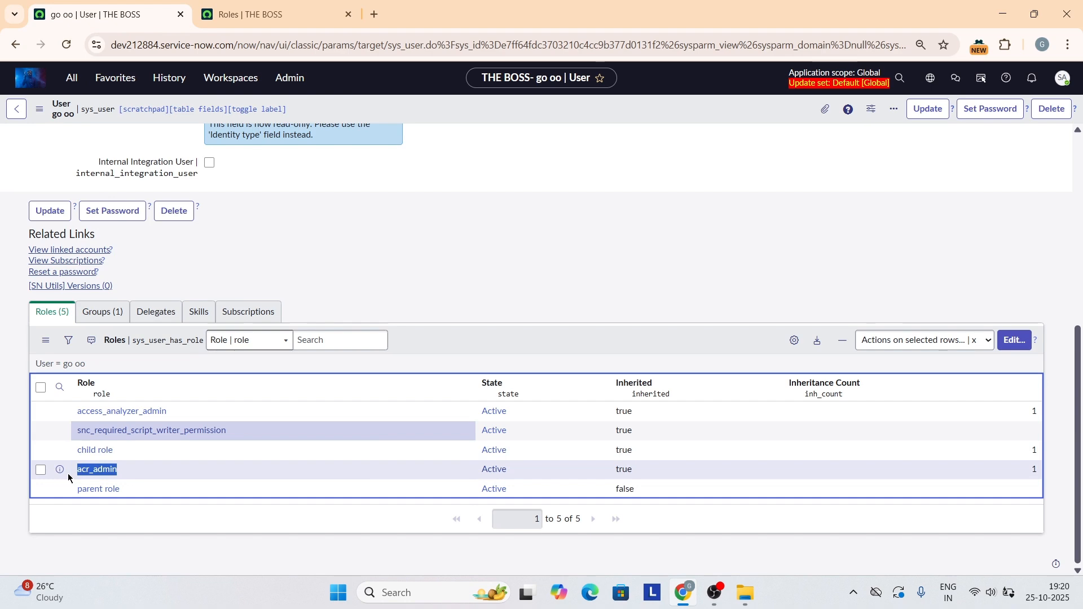
pyautogui.click(265, 14)
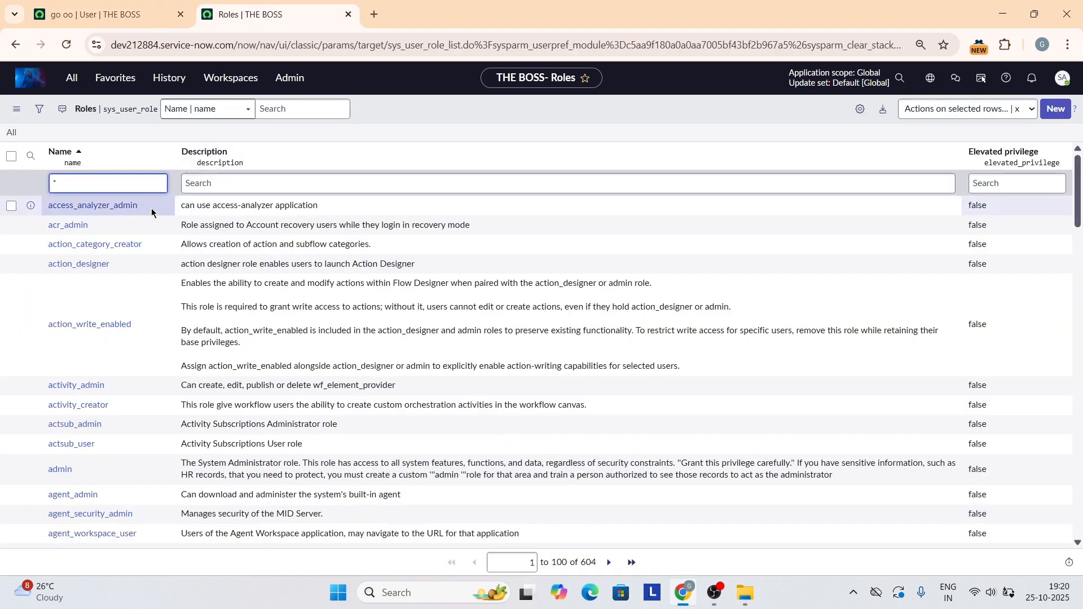
pyautogui.write('*')
pyautogui.hotkey('ctrl', 'v')
pyautogui.press('Return')
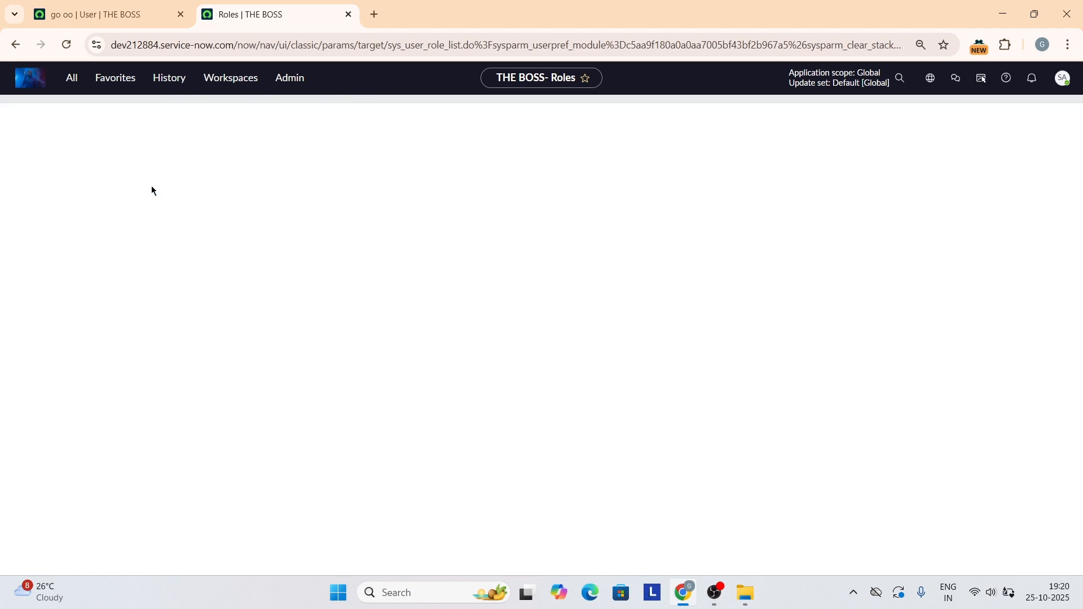
pyautogui.click(74, 210)
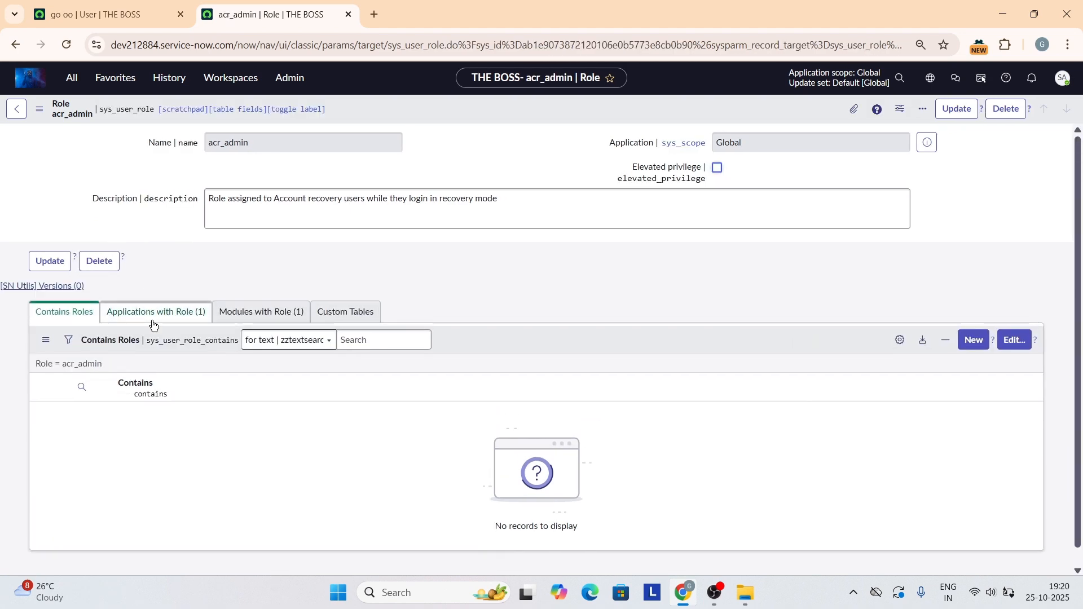
# Examine the applications, modules, custom tables and contained roles linked to the acr_admin role.
pyautogui.click(153, 323)
pyautogui.click(269, 313)
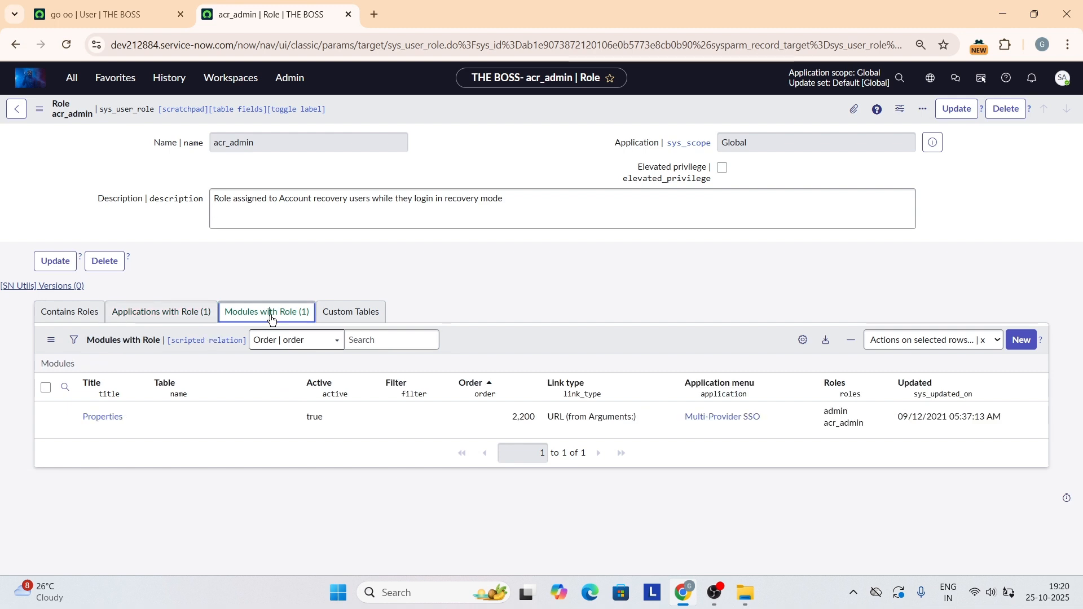
pyautogui.click(338, 317)
pyautogui.click(283, 314)
pyautogui.click(189, 312)
pyautogui.click(82, 321)
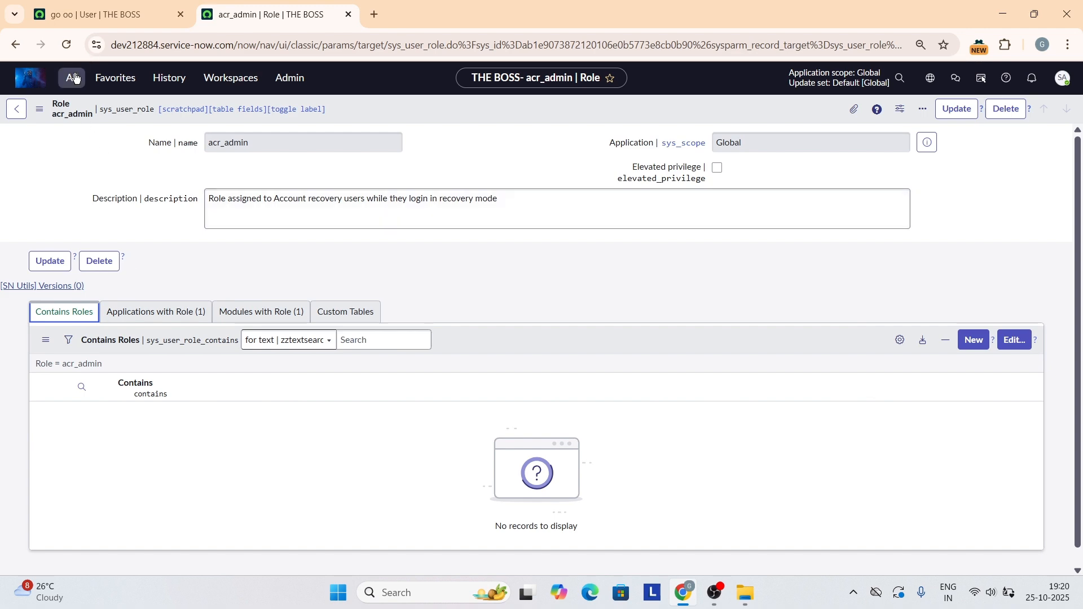
# Filter the Roles list by name with "*access_analyzer_admin", copying the role name from the user's assigned roles, and open that role's record.
pyautogui.click(113, 5)
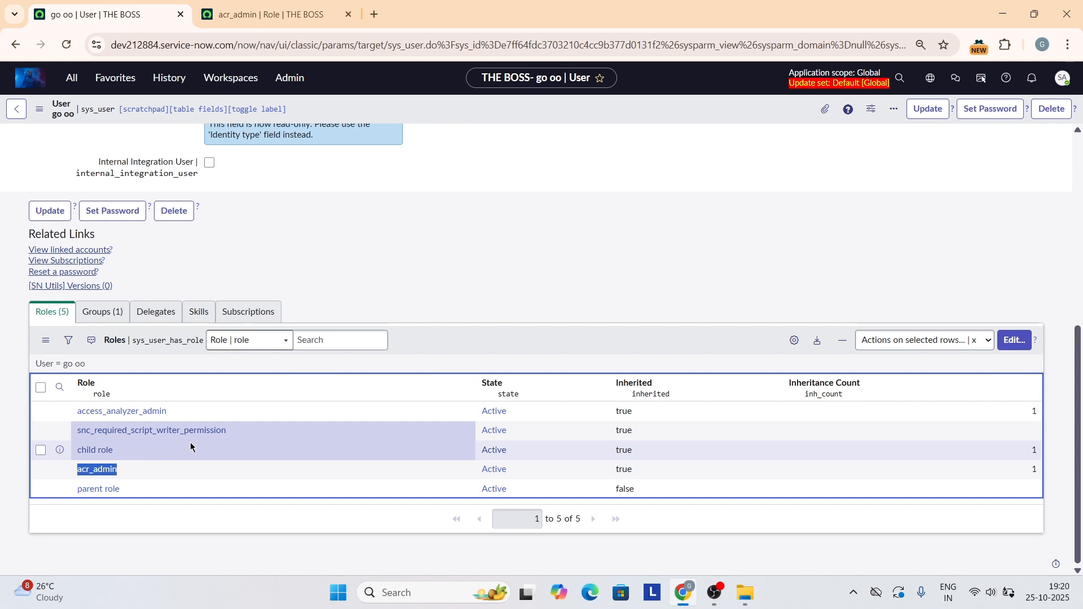
pyautogui.click(231, 430)
pyautogui.moveTo(231, 430); pyautogui.dragTo(77, 423)
pyautogui.hotkey('ctrl', 'c')
pyautogui.click(204, 406)
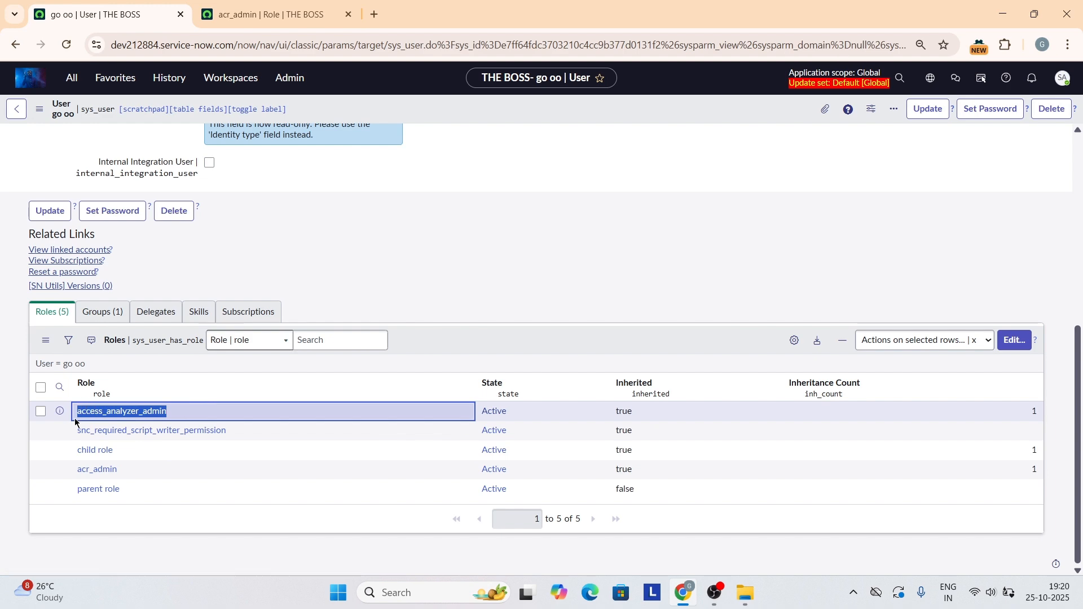
pyautogui.click(231, 16)
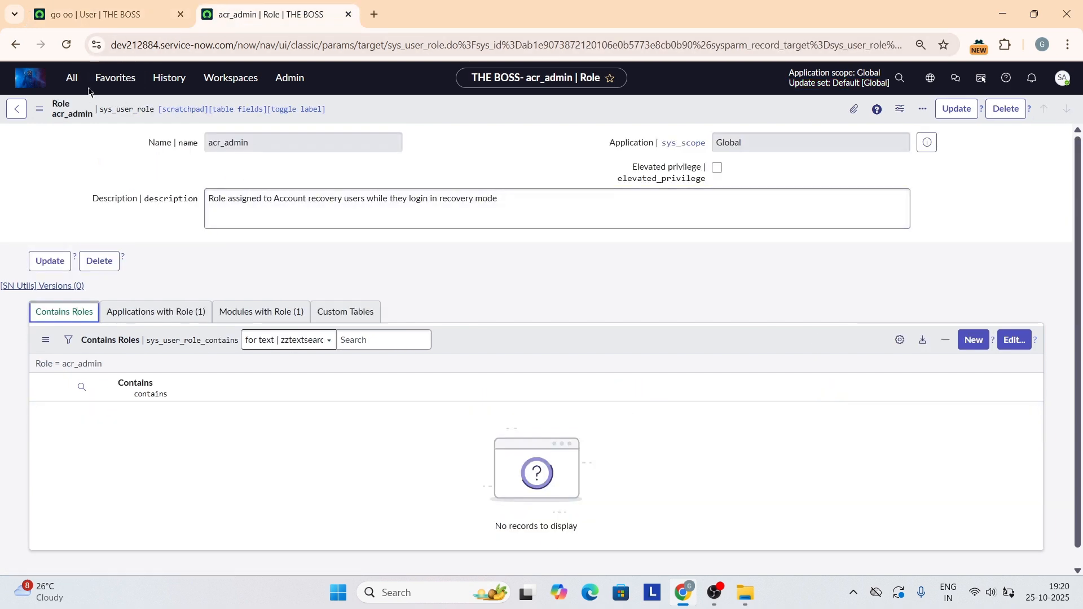
pyautogui.click(11, 110)
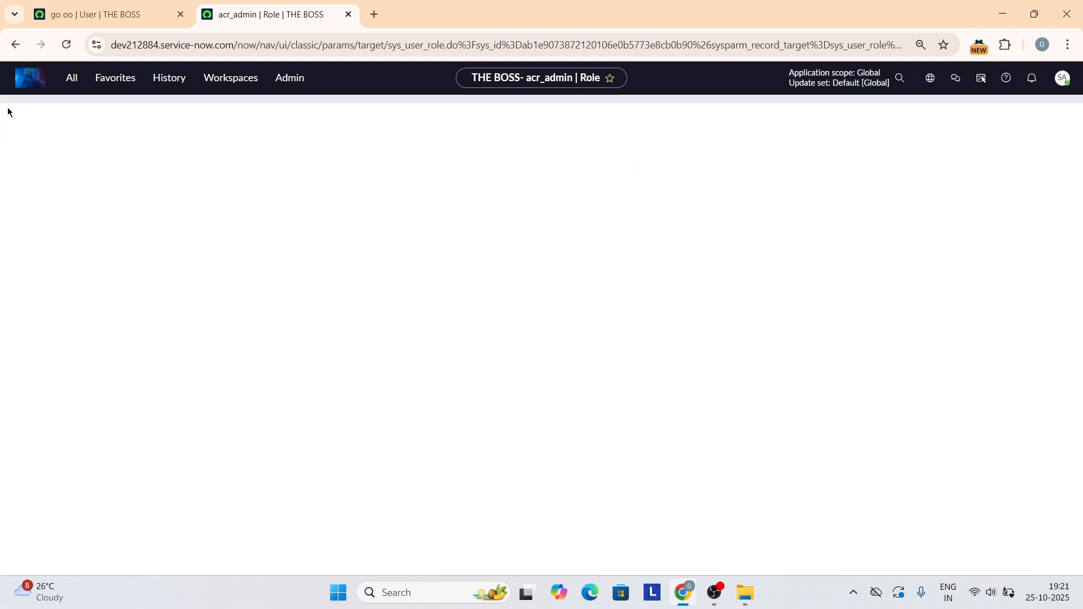
pyautogui.doubleClick(107, 178)
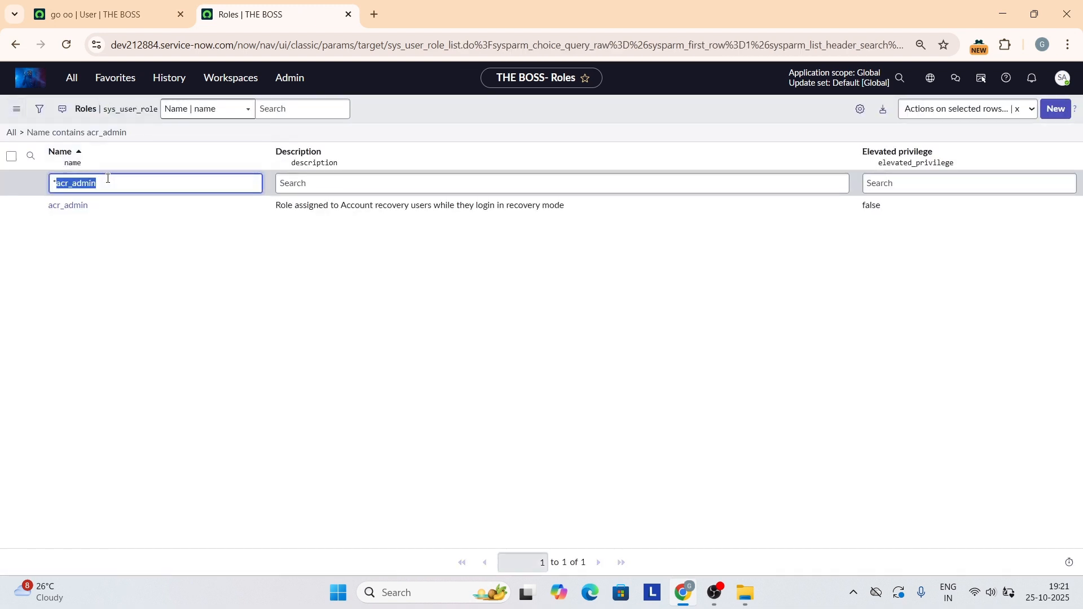
pyautogui.hotkey('ctrl', 'v')
pyautogui.press('Return')
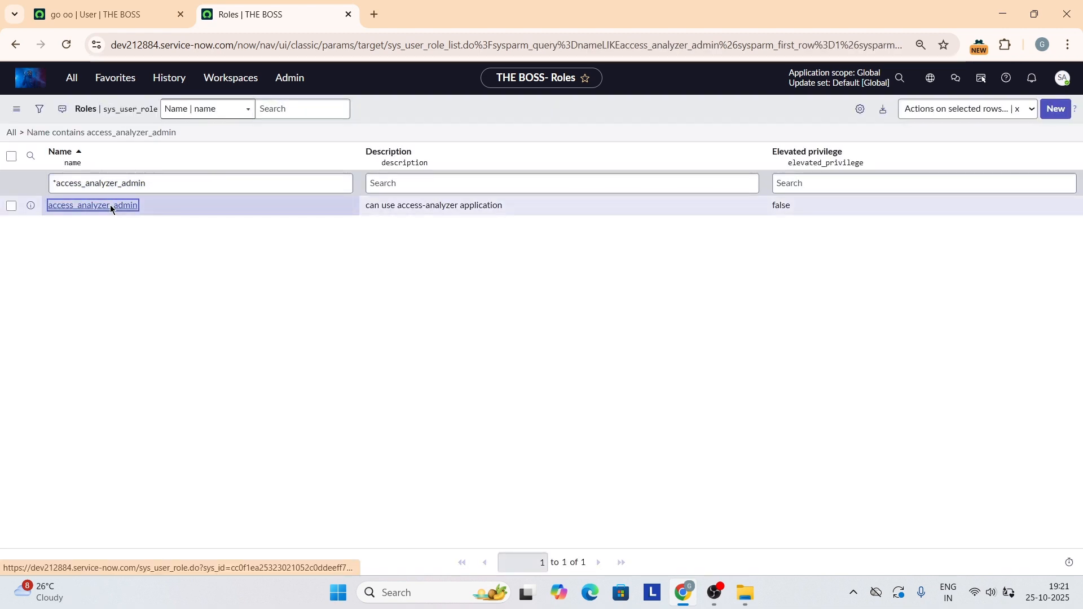
pyautogui.click(93, 206)
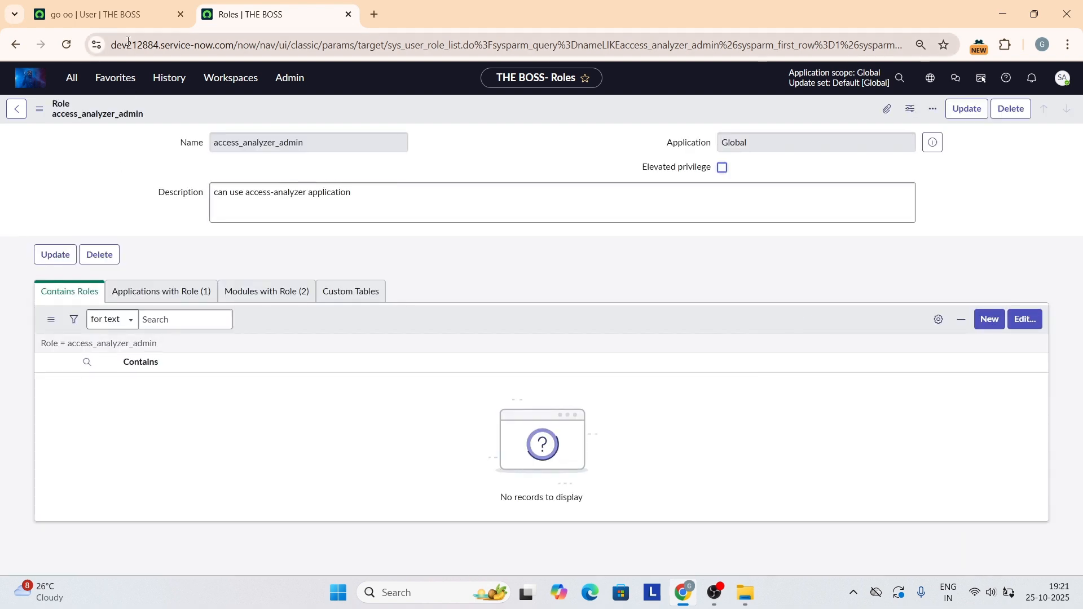
# Review the applications and modules associated with the access_analyzer_admin role.
pyautogui.click(126, 16)
pyautogui.click(242, 10)
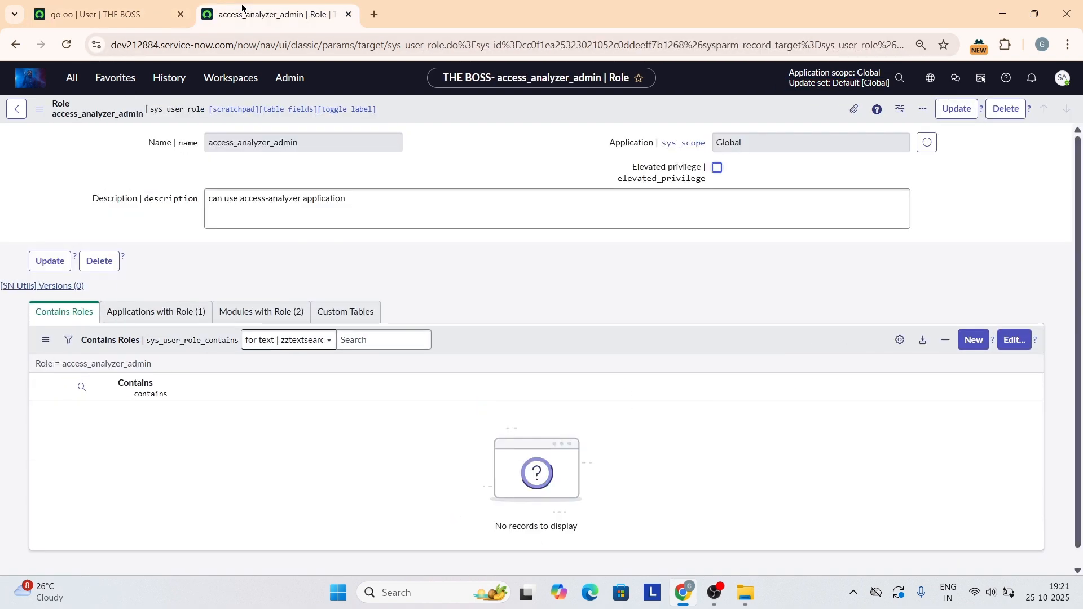
pyautogui.click(179, 317)
pyautogui.click(236, 313)
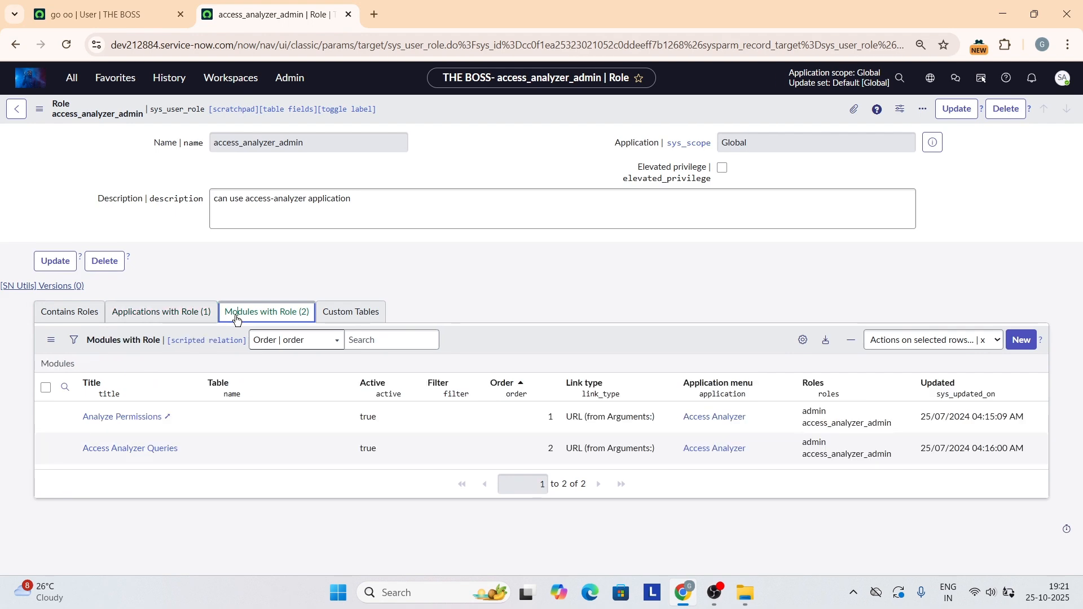
pyautogui.click(169, 312)
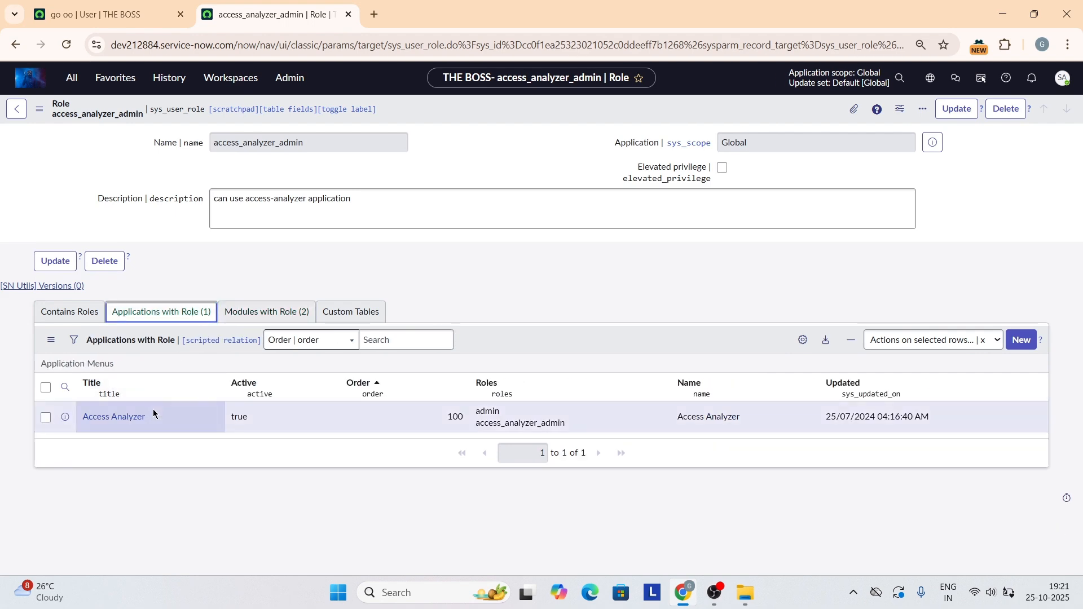
pyautogui.click(253, 314)
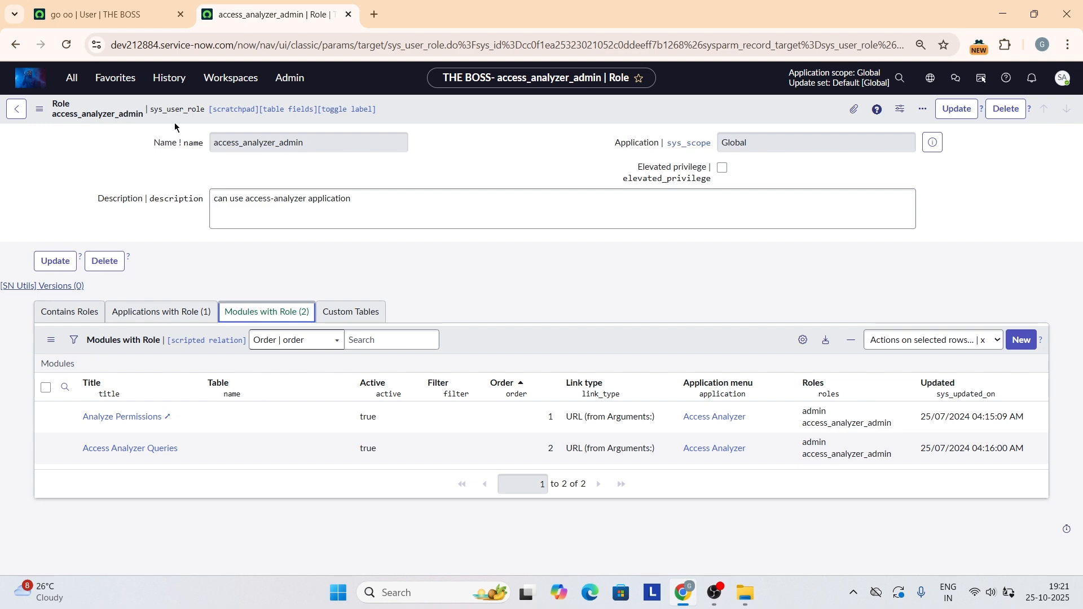
# Return to the user record in the other browser tab, show the user's groups, and open the Conditional Script Writer group.
pyautogui.hotkey('ctrl', 'shift', 'Tab')
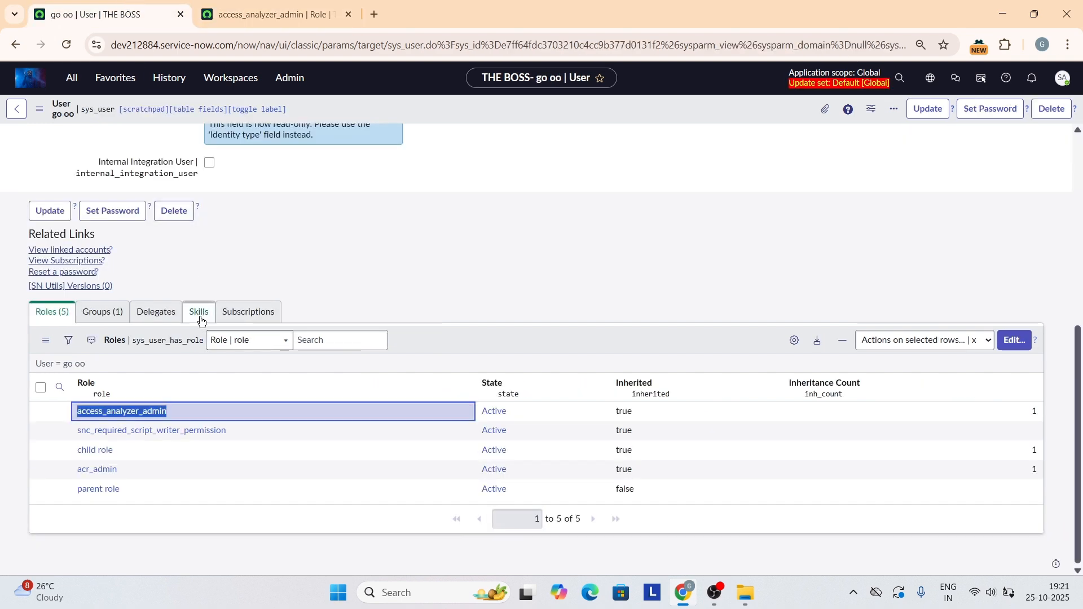
pyautogui.click(123, 314)
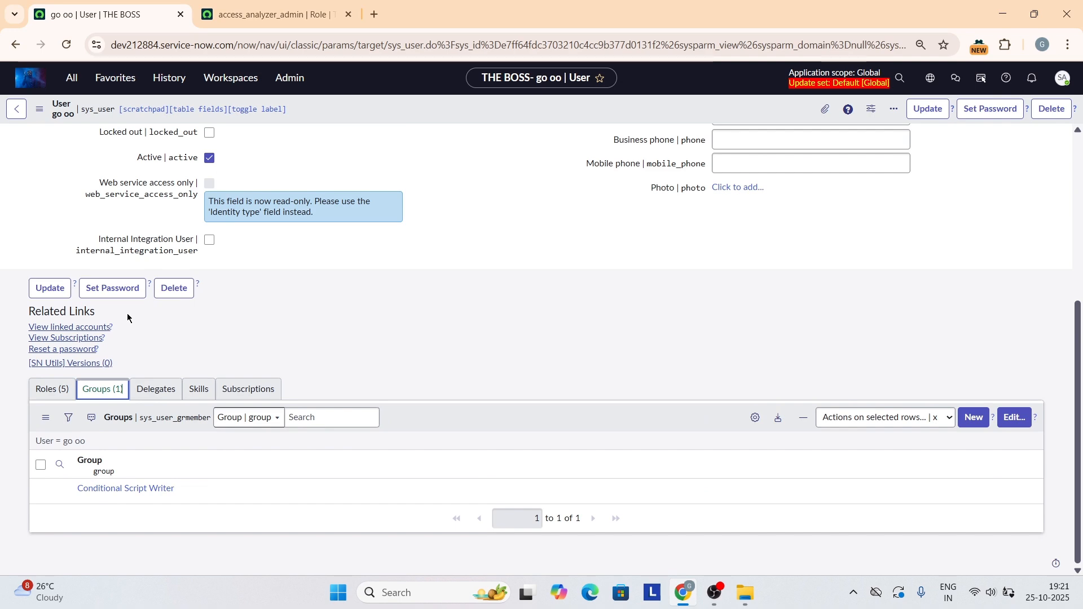
pyautogui.click(130, 490)
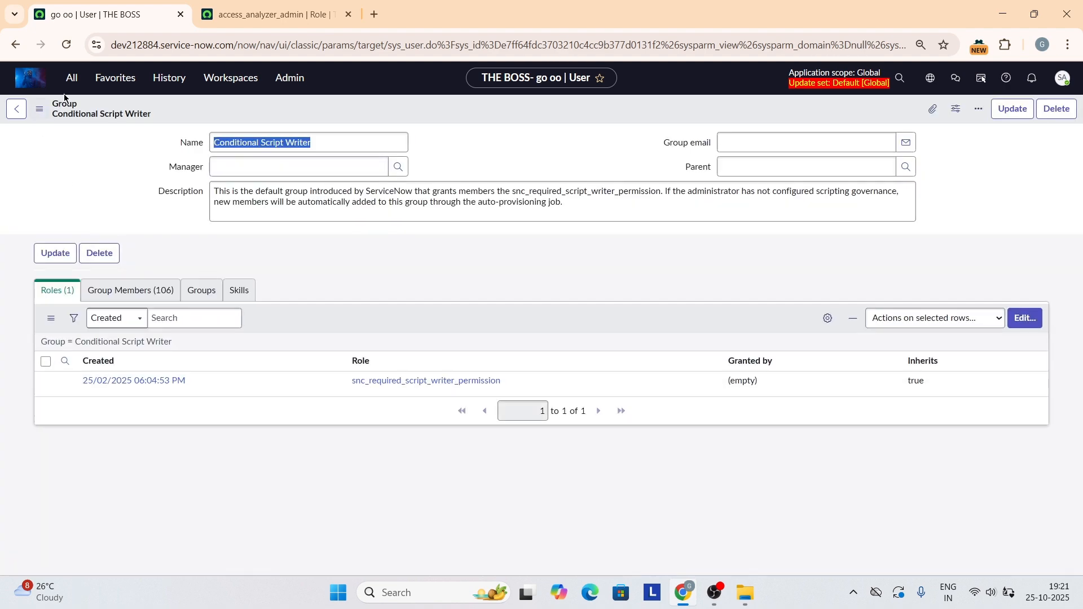
# In the role's browser tab, search the modules for "groups" and open the Groups list under User Administration.
pyautogui.click(247, 7)
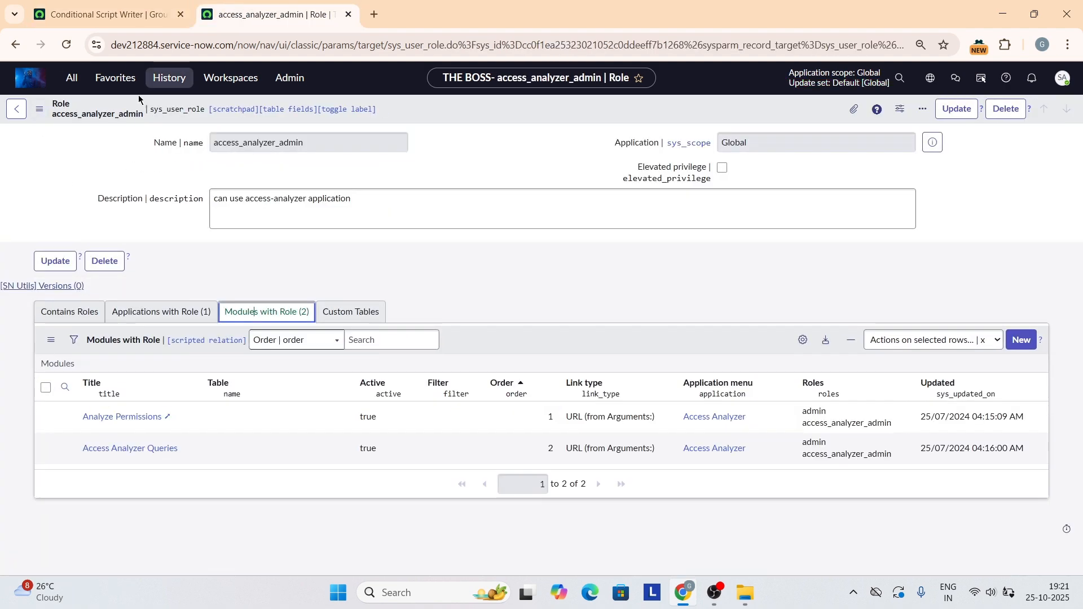
pyautogui.click(68, 82)
pyautogui.write('gioup')
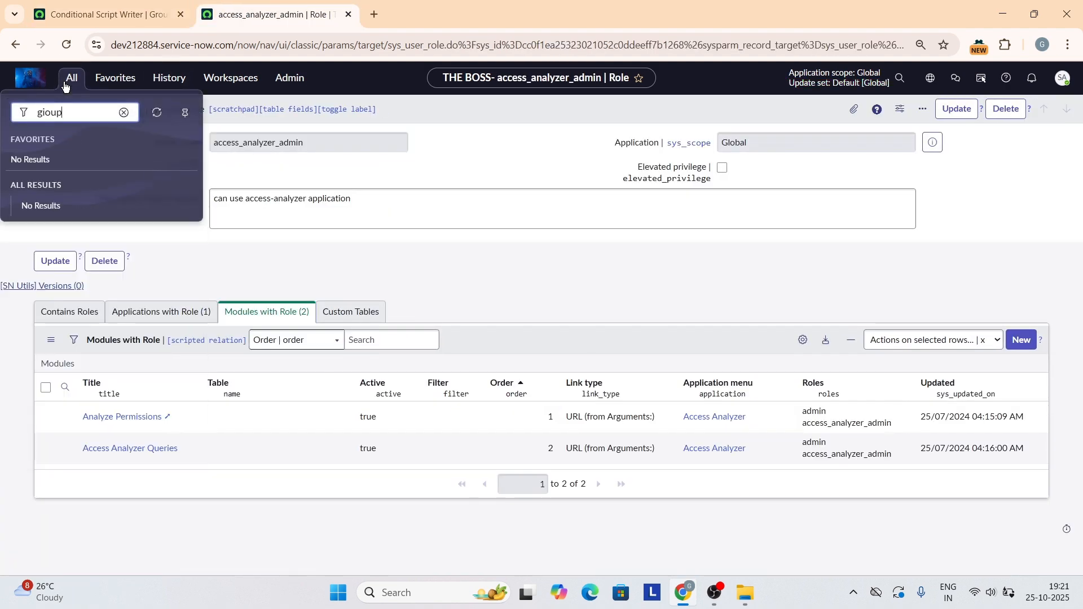
pyautogui.press('BackSpace')
pyautogui.press('BackSpace')
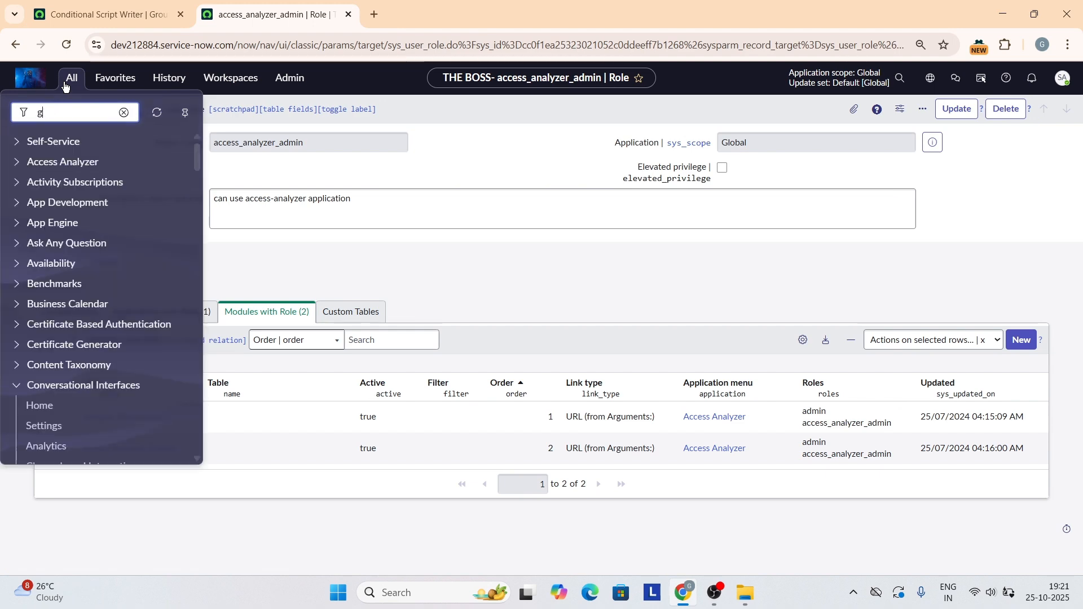
pyautogui.write('roup')
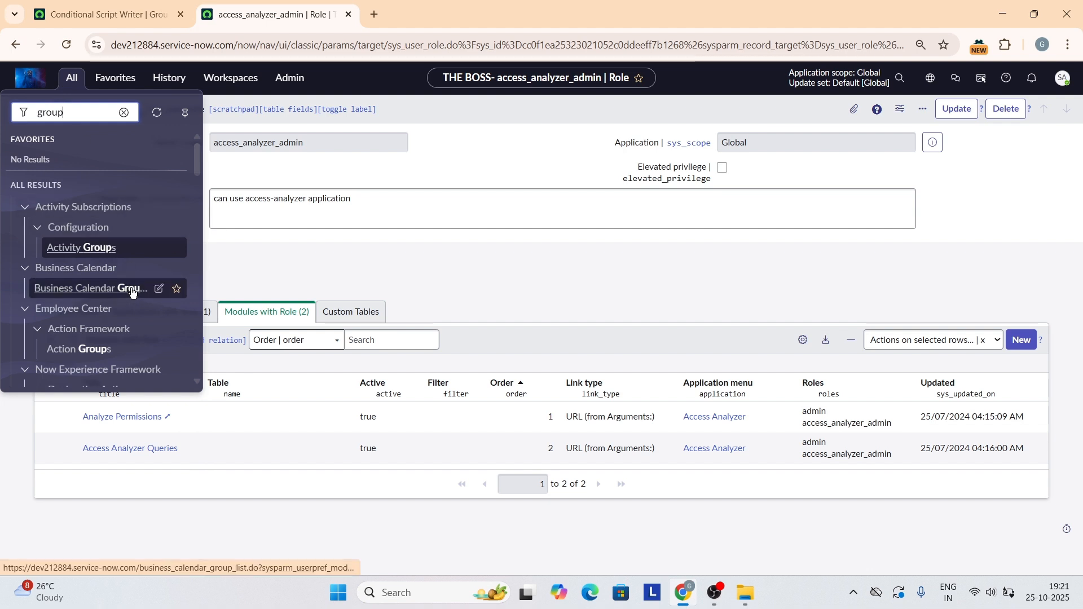
pyautogui.scroll(-3, 72, 201)
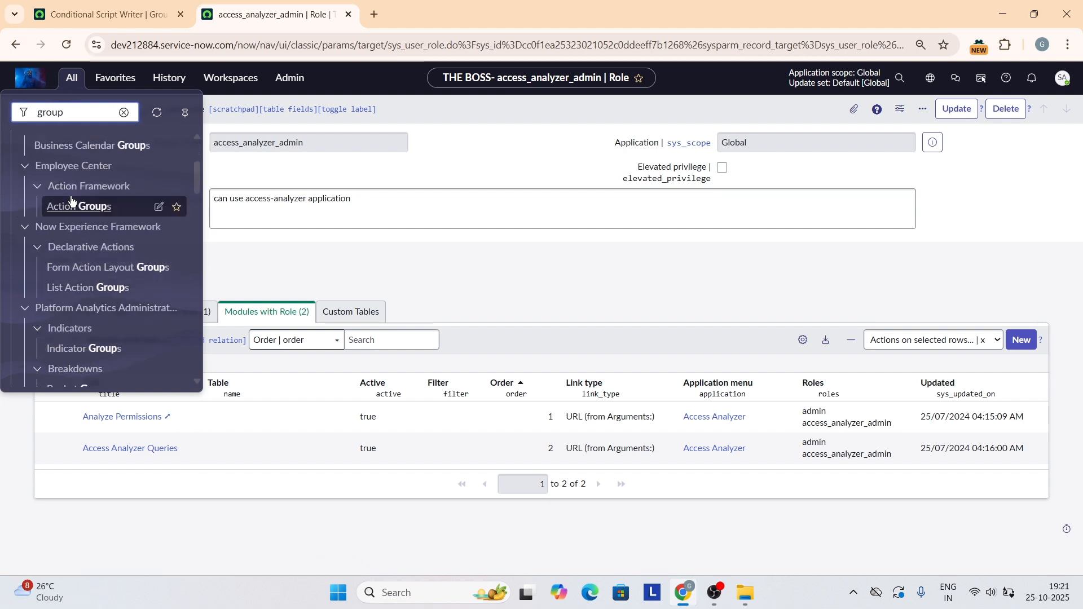
pyautogui.write('s')
pyautogui.scroll(-8, 72, 202)
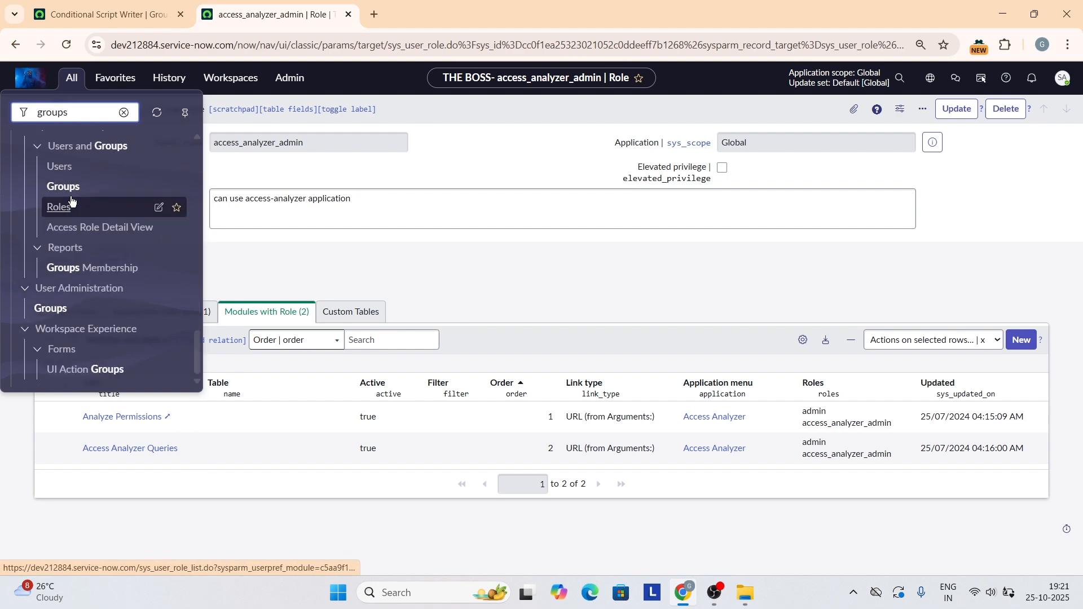
pyautogui.click(70, 309)
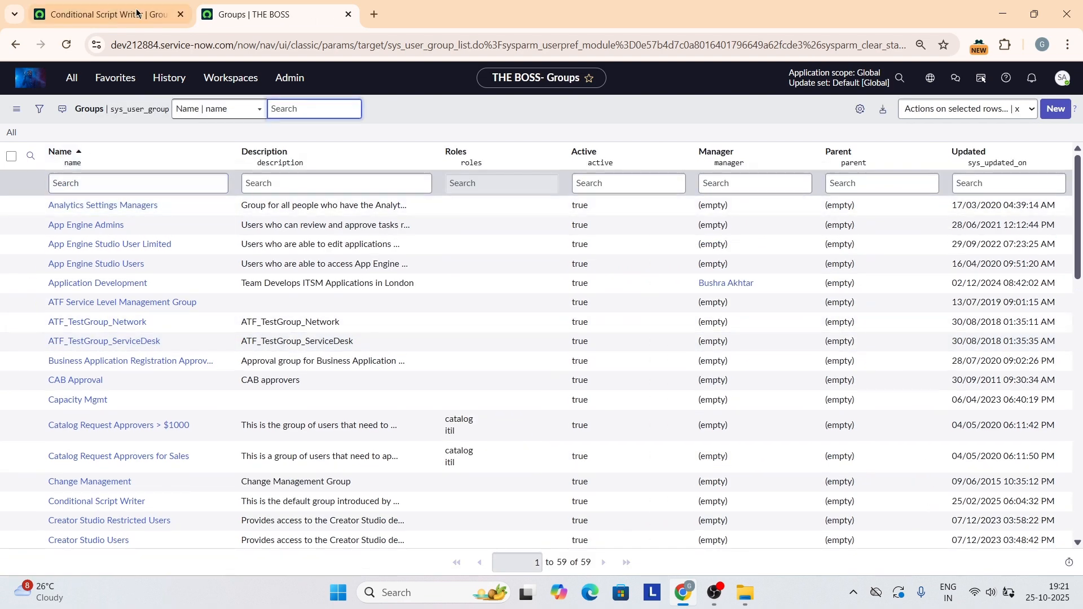
# Go back to the Conditional Script Writer group in the other browser tab and look through its group members.
pyautogui.click(136, 12)
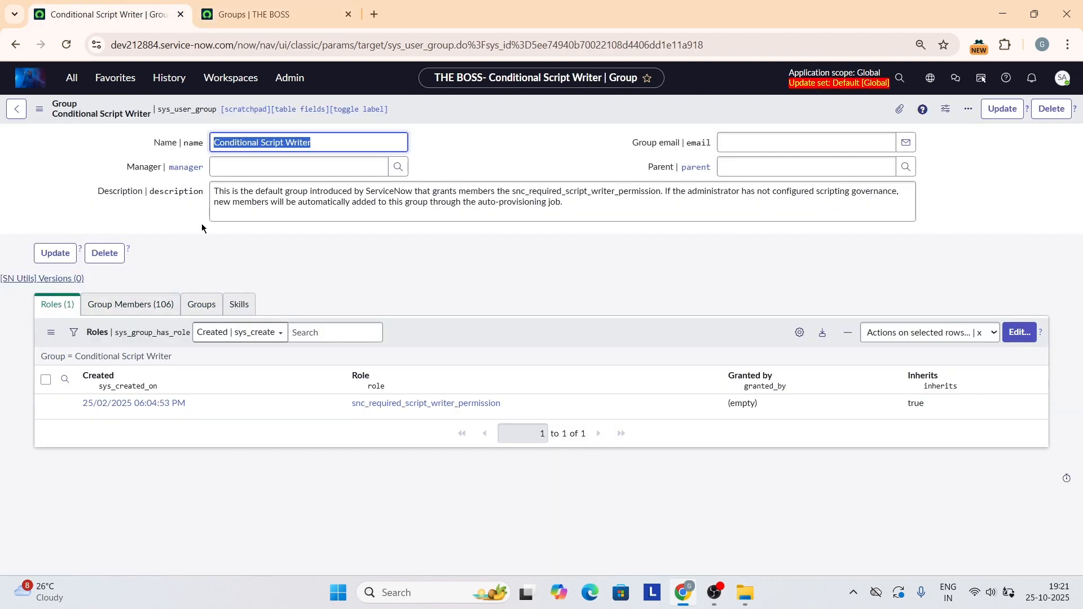
pyautogui.click(175, 304)
pyautogui.scroll(-1, 173, 426)
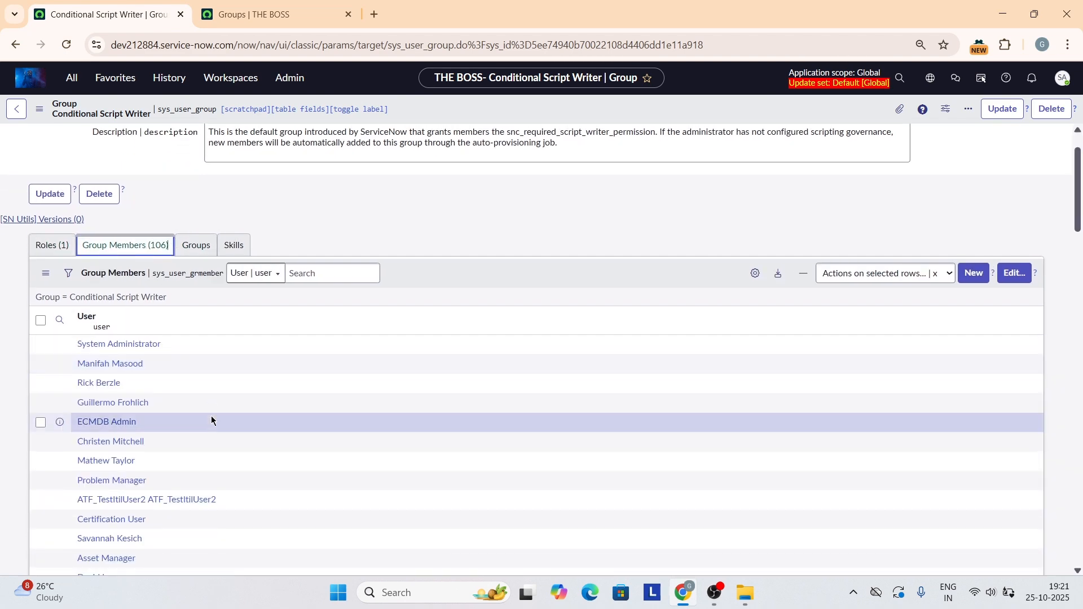
# Filter the Conditional Script Writer group's members by user names containing "ho" with the column search *ho.
pyautogui.click(60, 321)
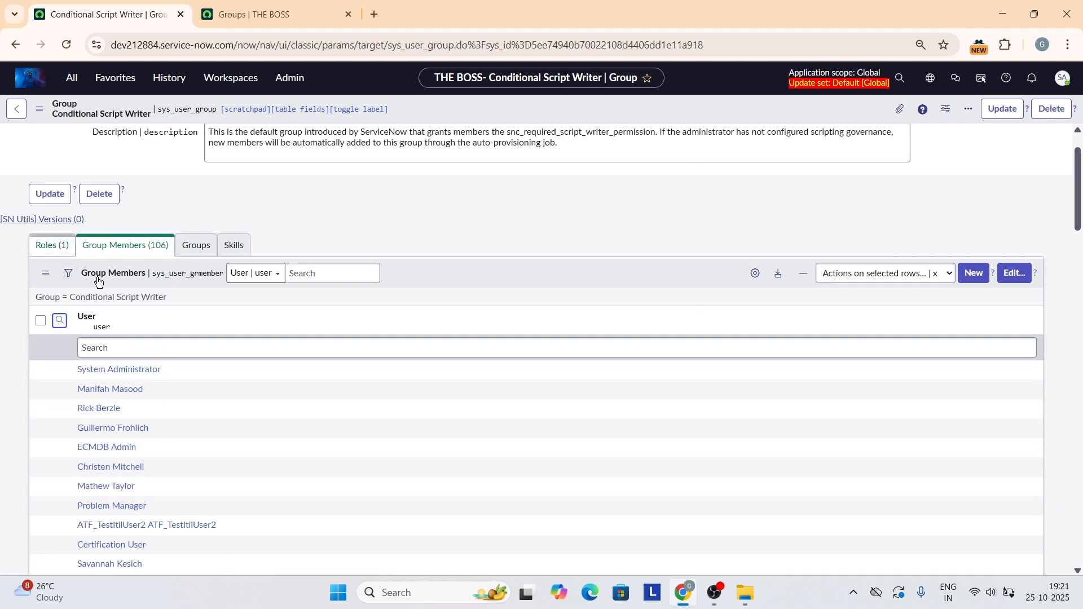
pyautogui.click(146, 354)
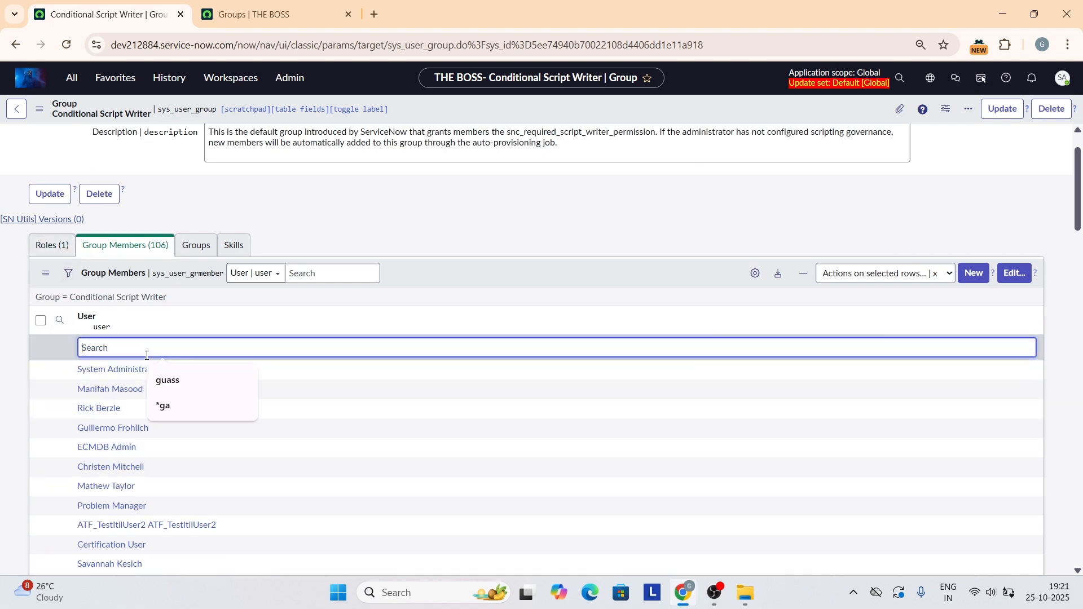
pyautogui.click(226, 14)
pyautogui.click(141, 8)
pyautogui.write('*ho')
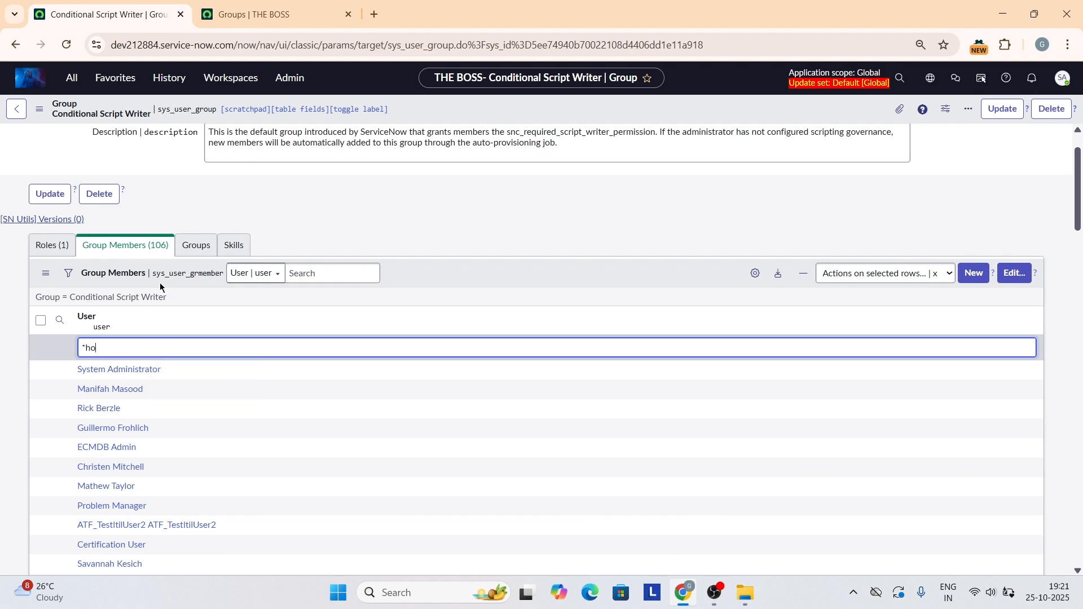
pyautogui.press('Return')
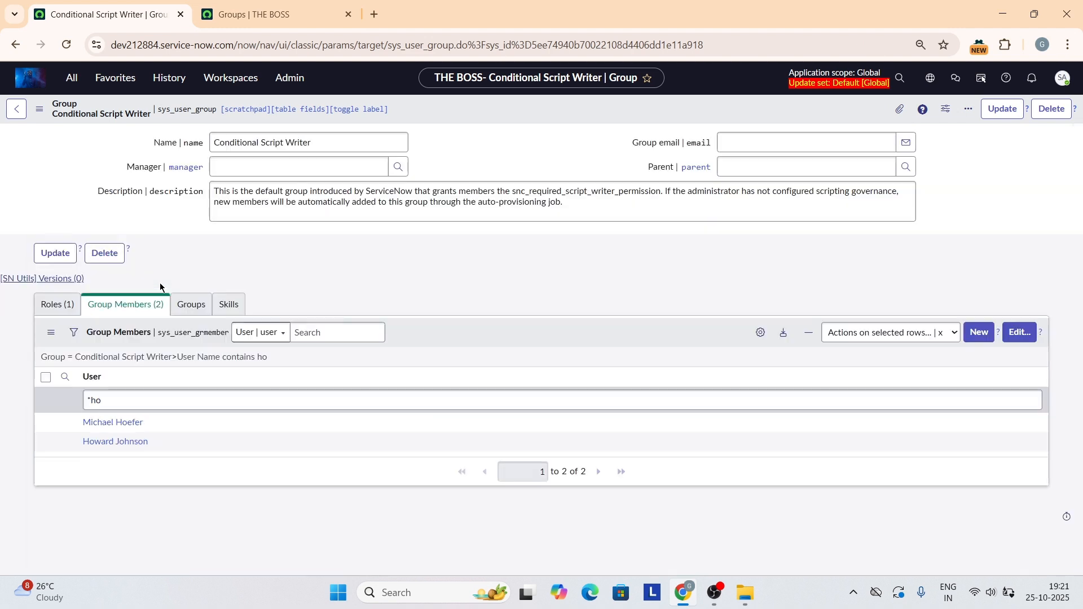
# Change the group members' user column search to *go.
pyautogui.doubleClick(137, 401)
pyautogui.write('go')
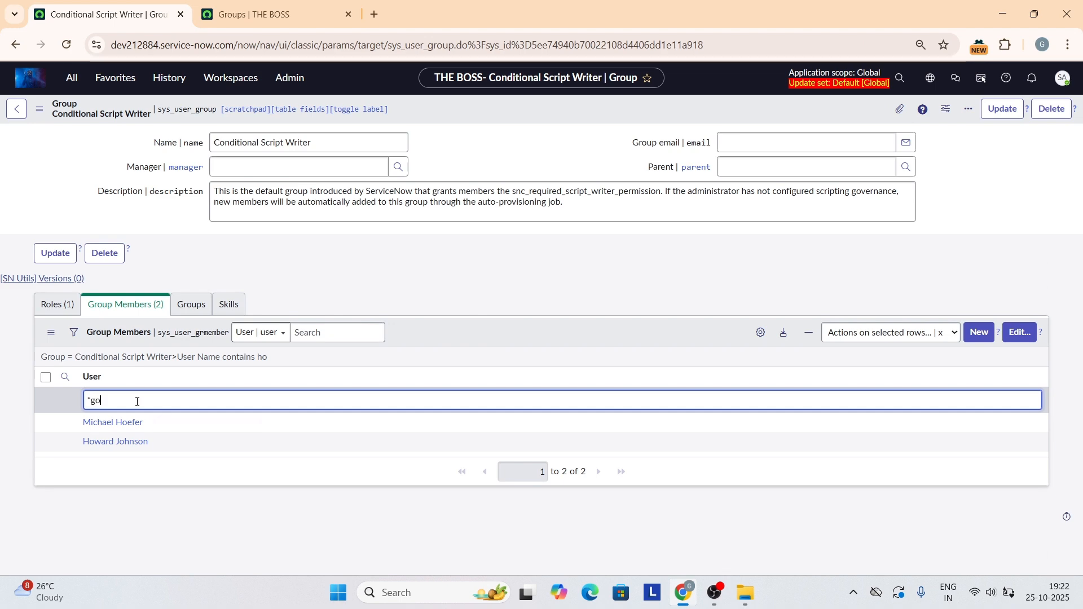
pyautogui.press('Return')
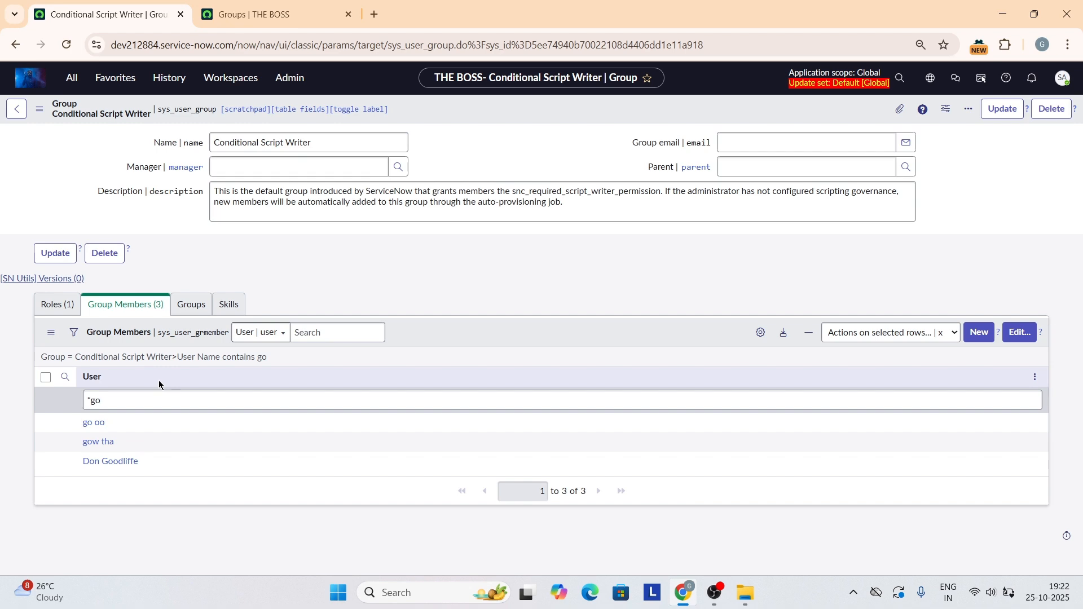
# Return to the home page, open the Users list through the navigator entry sys_user.list, and look through its records.
pyautogui.click(35, 83)
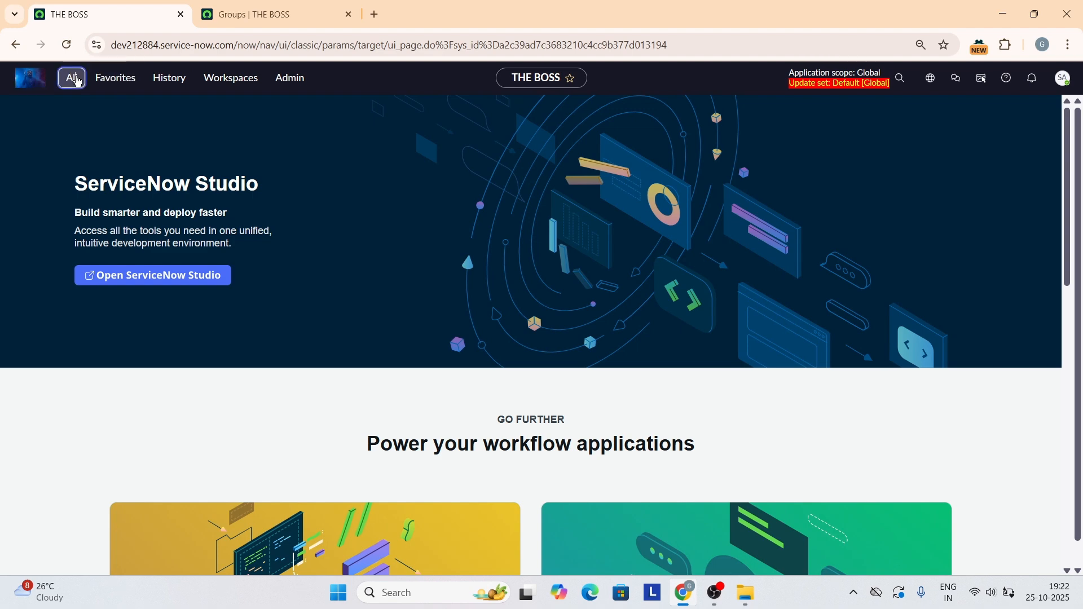
pyautogui.click(78, 81)
pyautogui.click(255, 111)
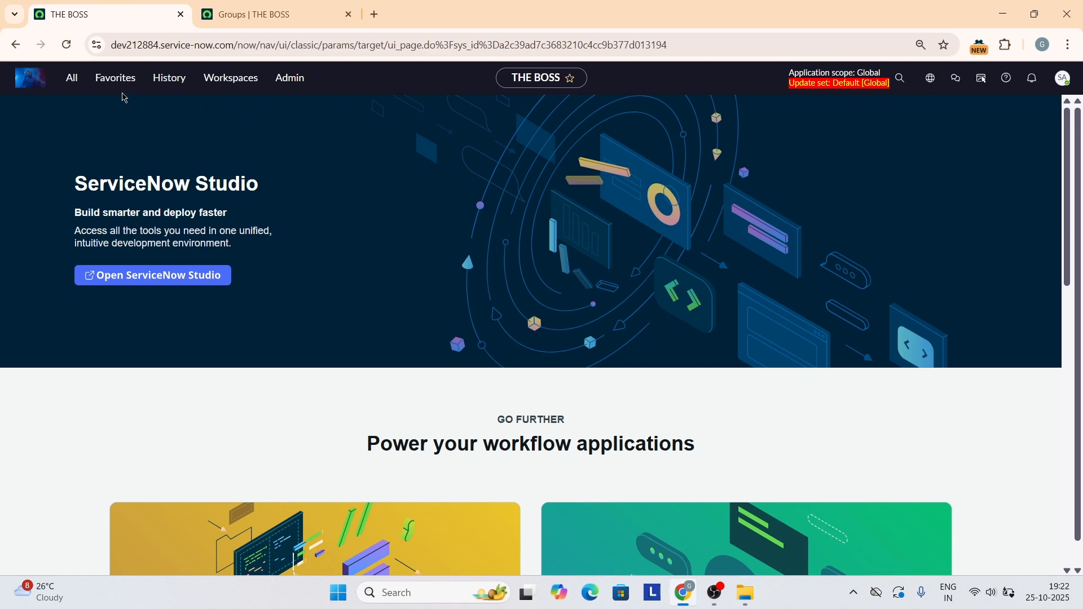
pyautogui.click(74, 85)
pyautogui.write('user')
pyautogui.press('BackSpace')
pyautogui.press('BackSpace')
pyautogui.press('BackSpace')
pyautogui.press('BackSpace')
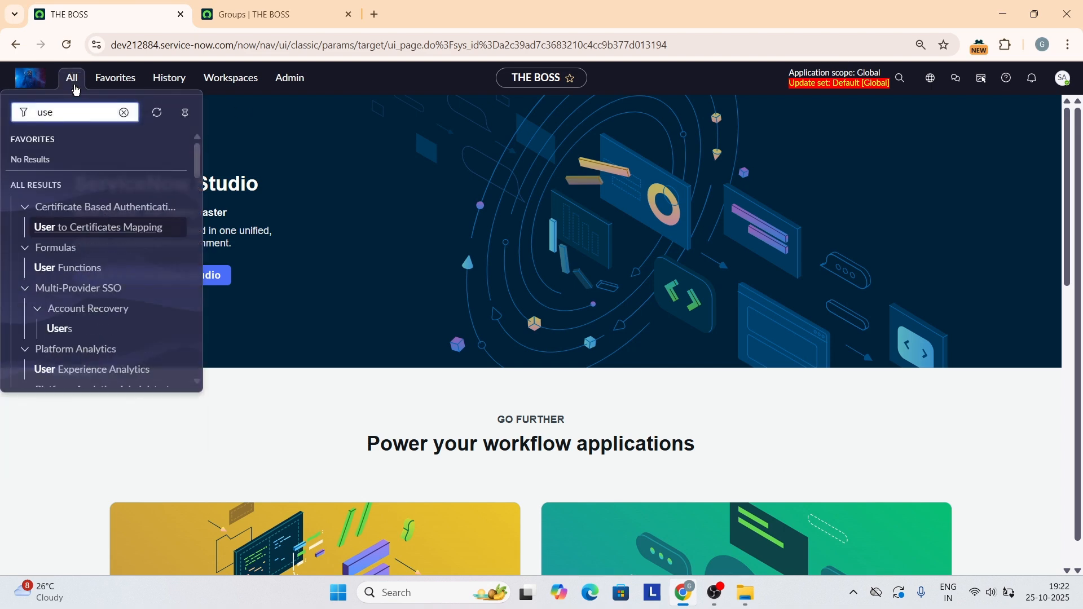
pyautogui.write('sys_')
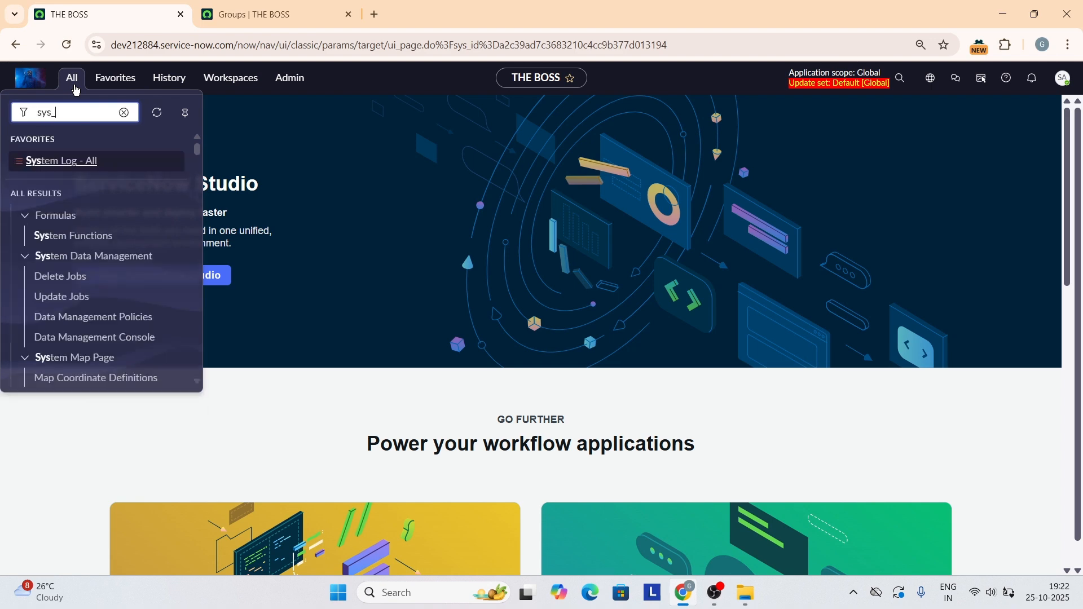
pyautogui.write('user.list')
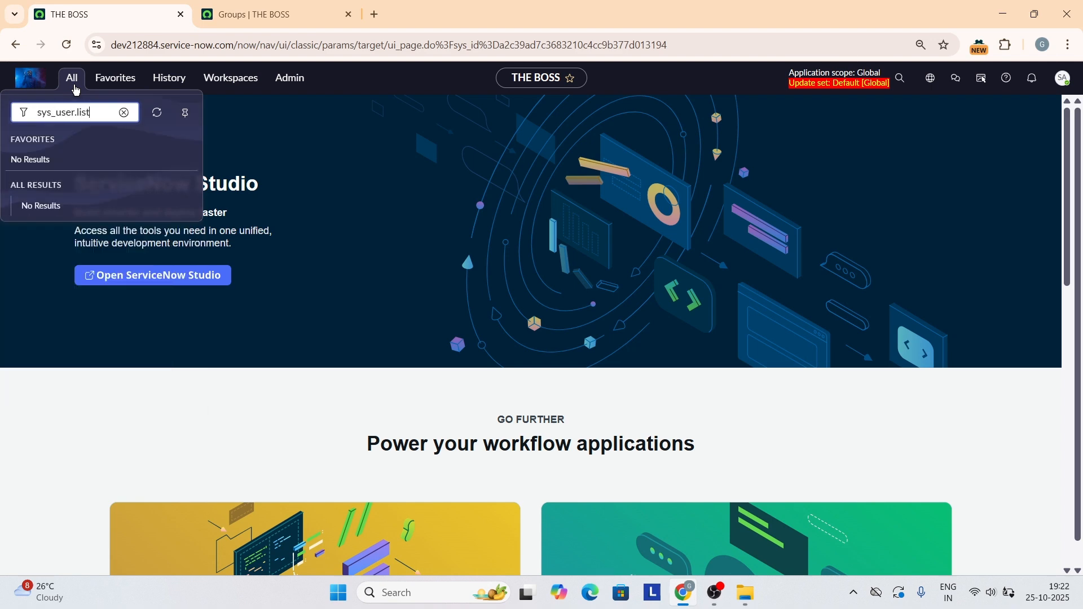
pyautogui.press('Return')
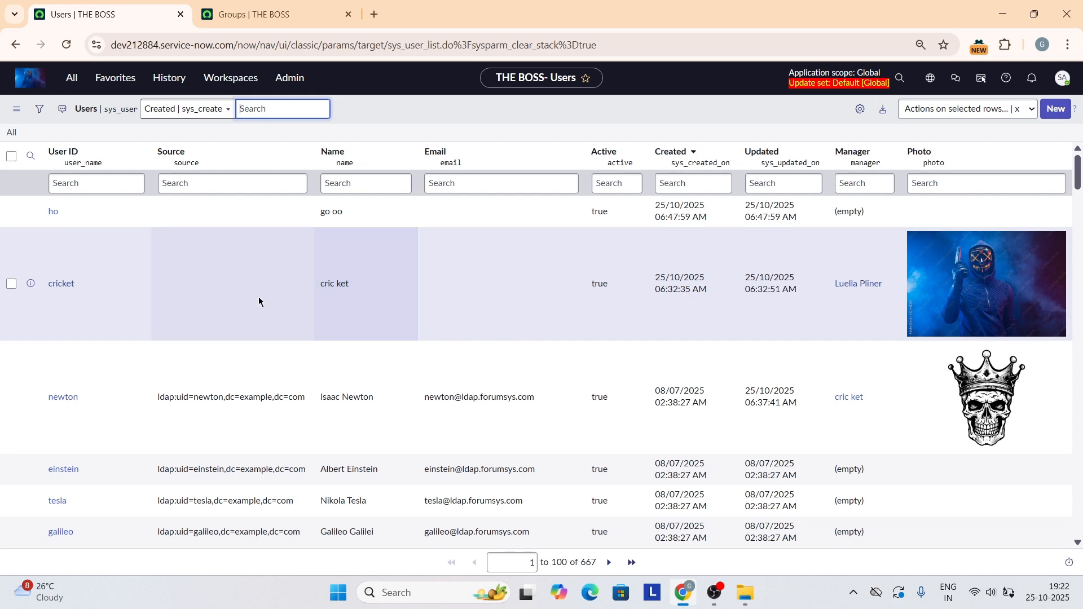
pyautogui.scroll(-2, 259, 303)
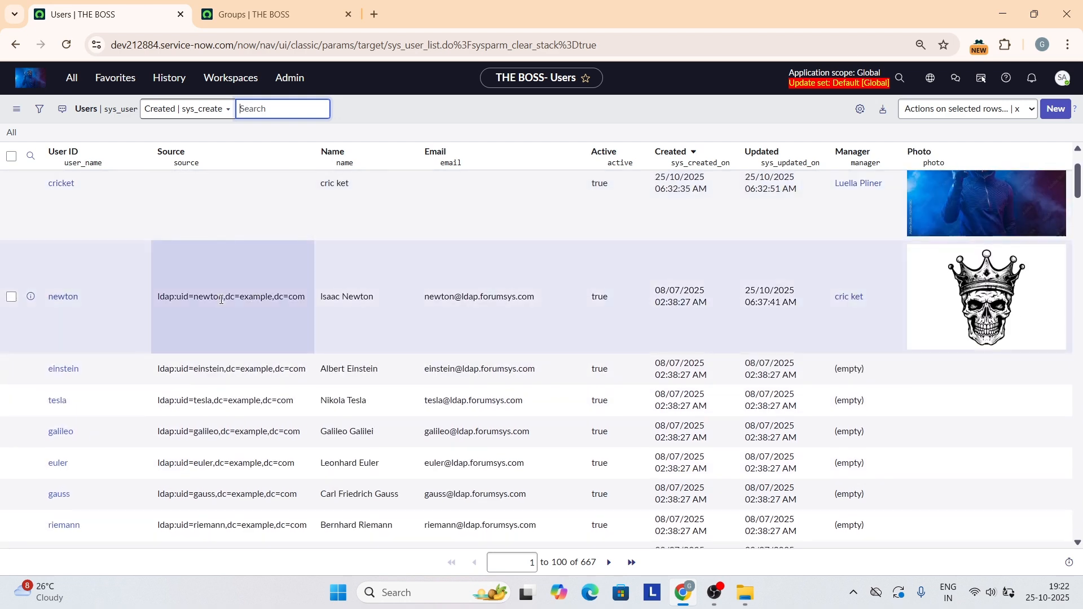
pyautogui.scroll(2, 221, 300)
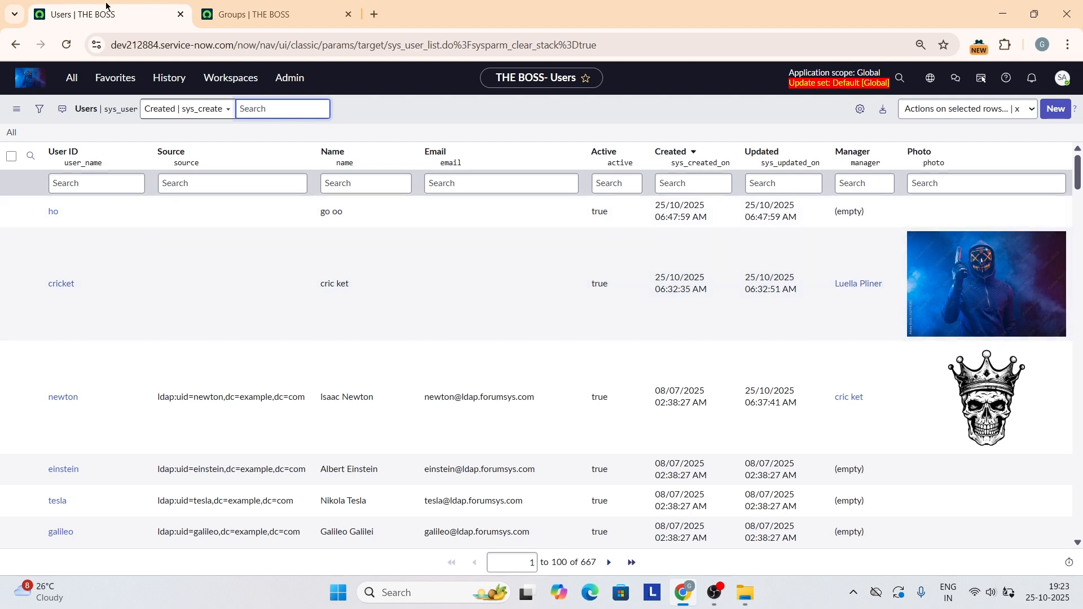
# Search the navigator for "roles" and open the Roles list under System Security, Users and Groups.
pyautogui.click(69, 79)
pyautogui.write('riole')
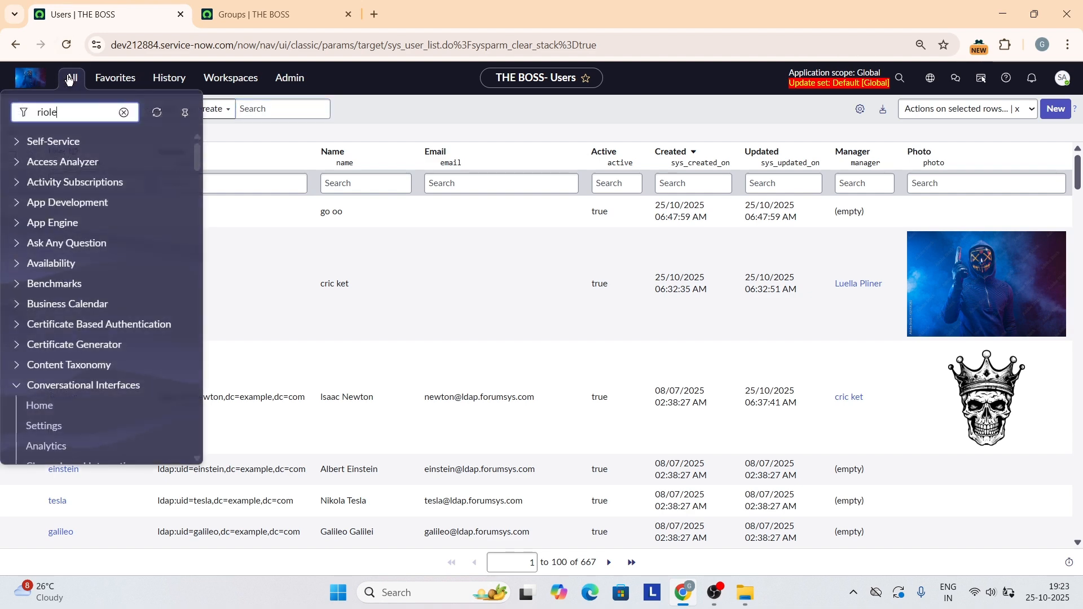
pyautogui.press('BackSpace')
pyautogui.press('BackSpace')
pyautogui.press('BackSpace')
pyautogui.press('BackSpace')
pyautogui.write('oles')
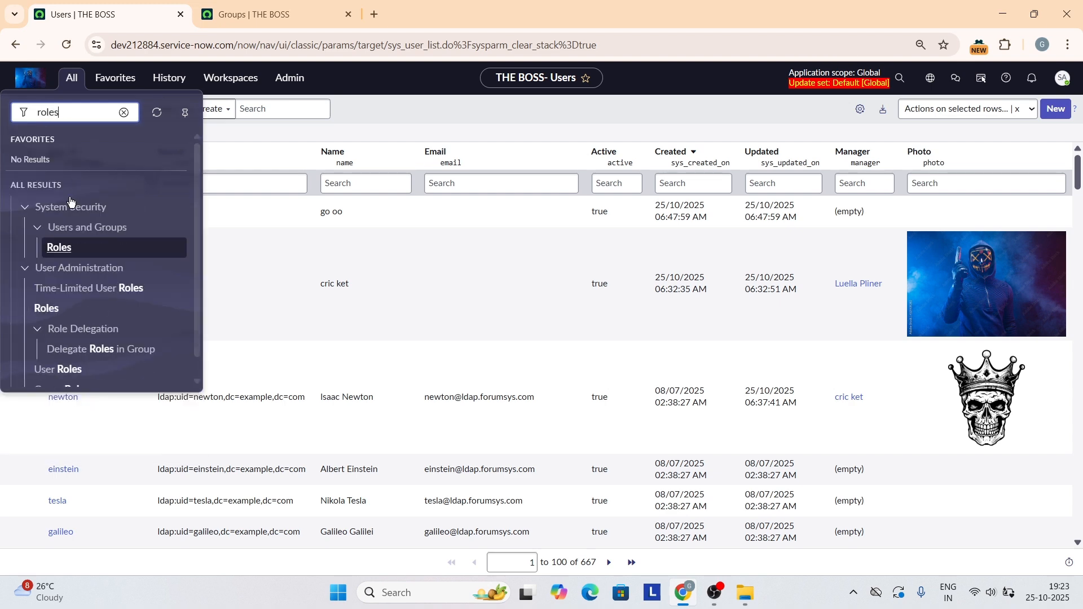
pyautogui.click(69, 247)
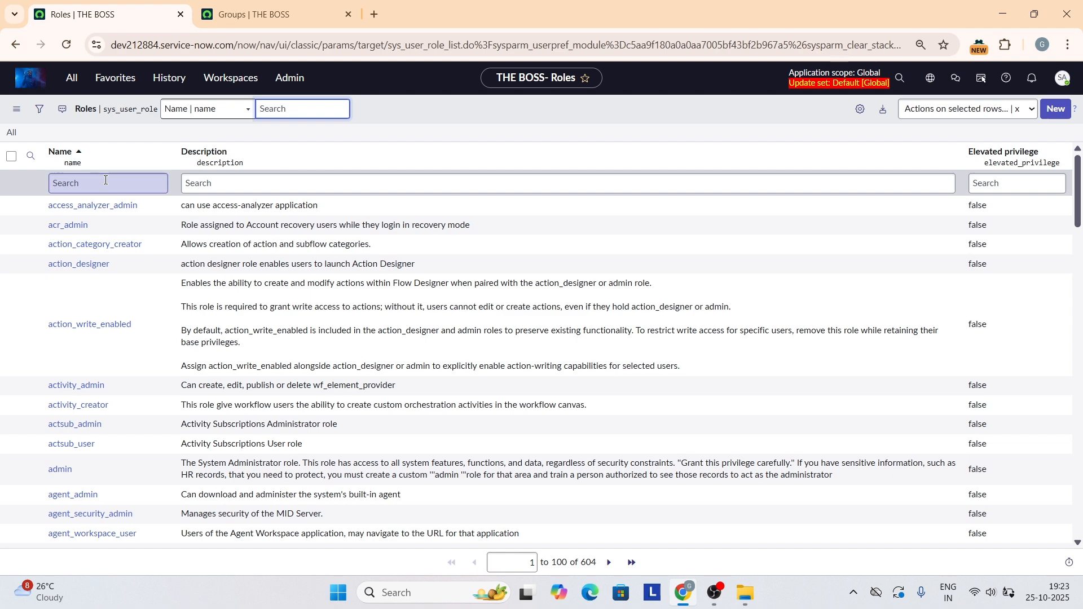
# Personalize the Roles list by adding the Created column after Elevated privilege.
pyautogui.click(859, 109)
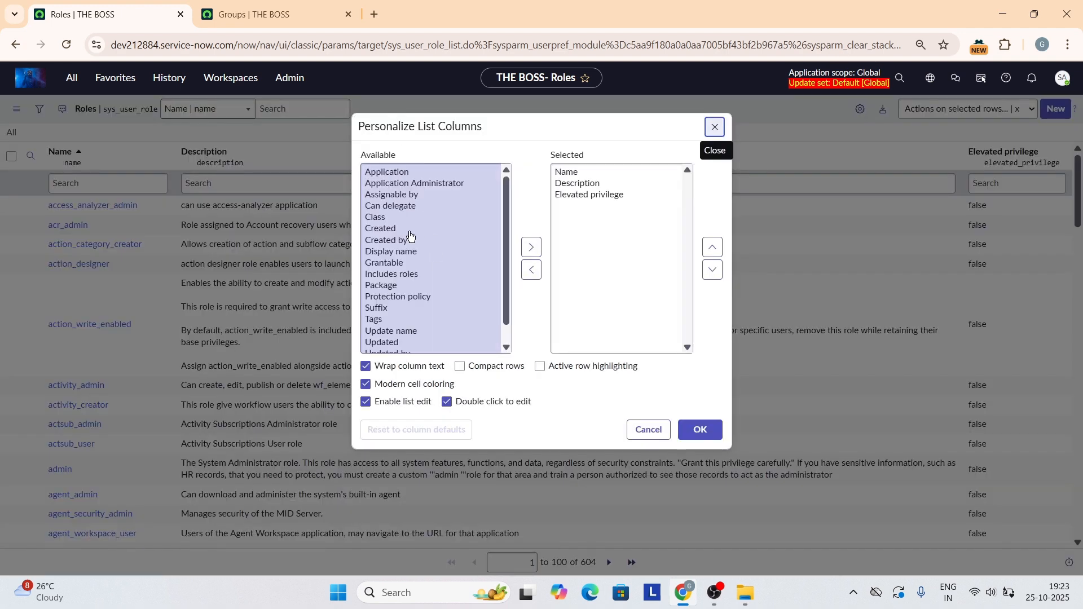
pyautogui.click(408, 231)
pyautogui.click(531, 248)
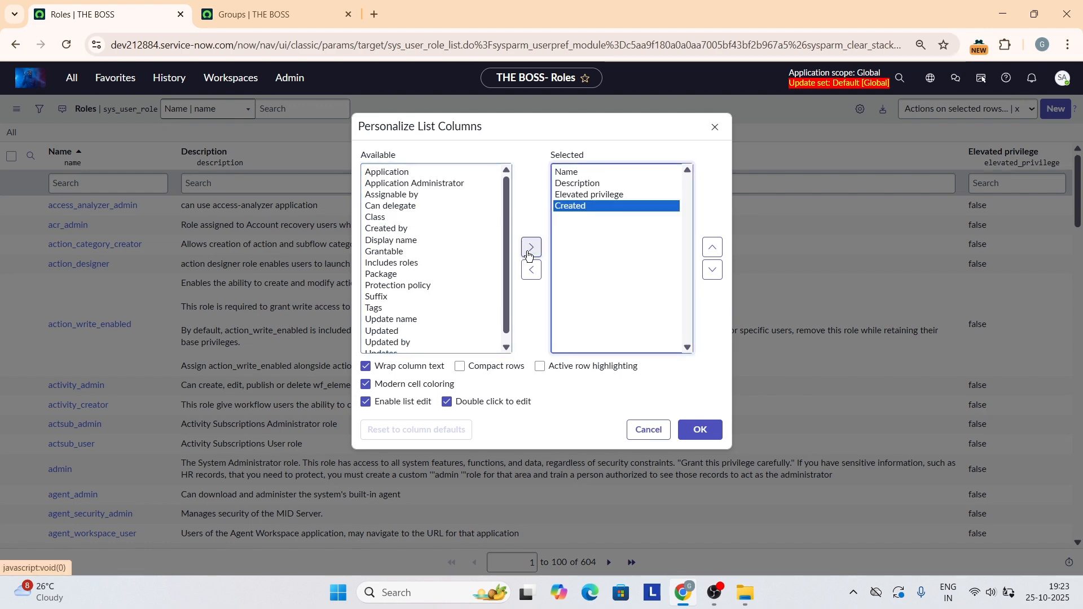
pyautogui.click(706, 427)
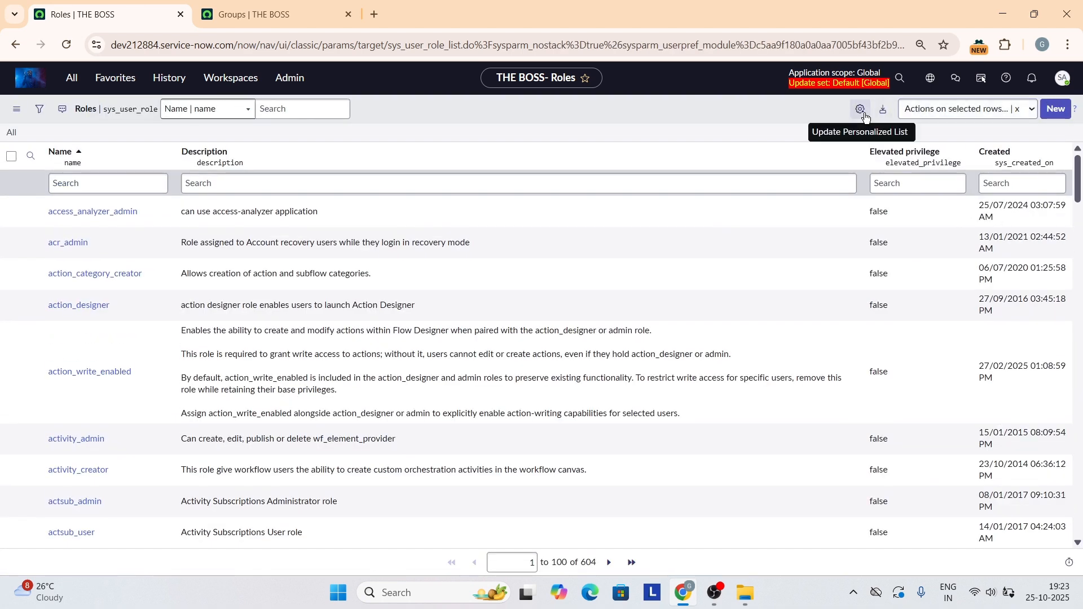
pyautogui.click(860, 110)
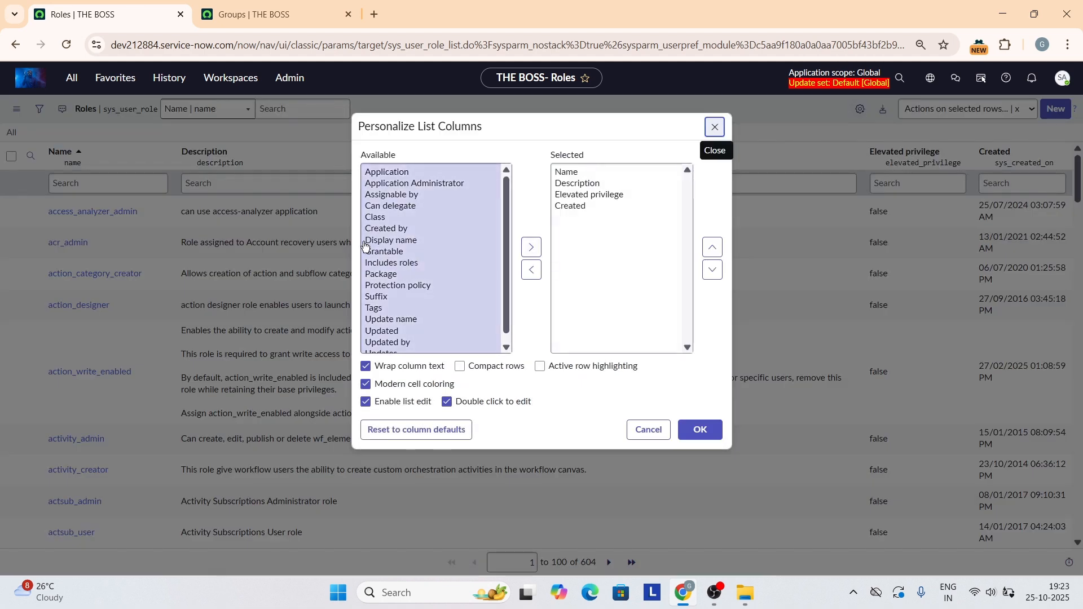
pyautogui.scroll(-1, 365, 245)
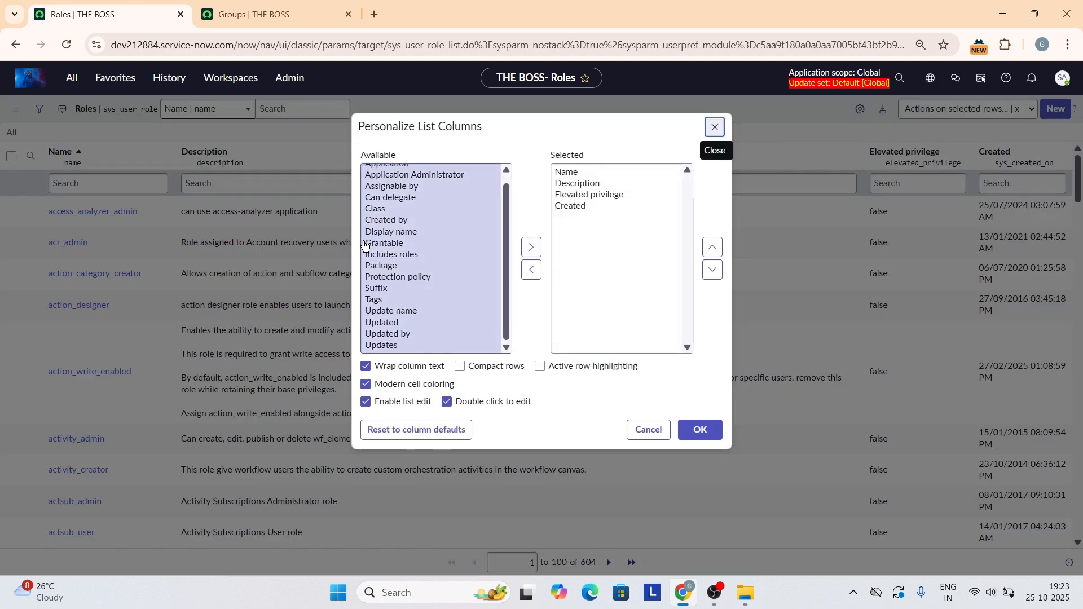
pyautogui.click(413, 323)
pyautogui.click(530, 246)
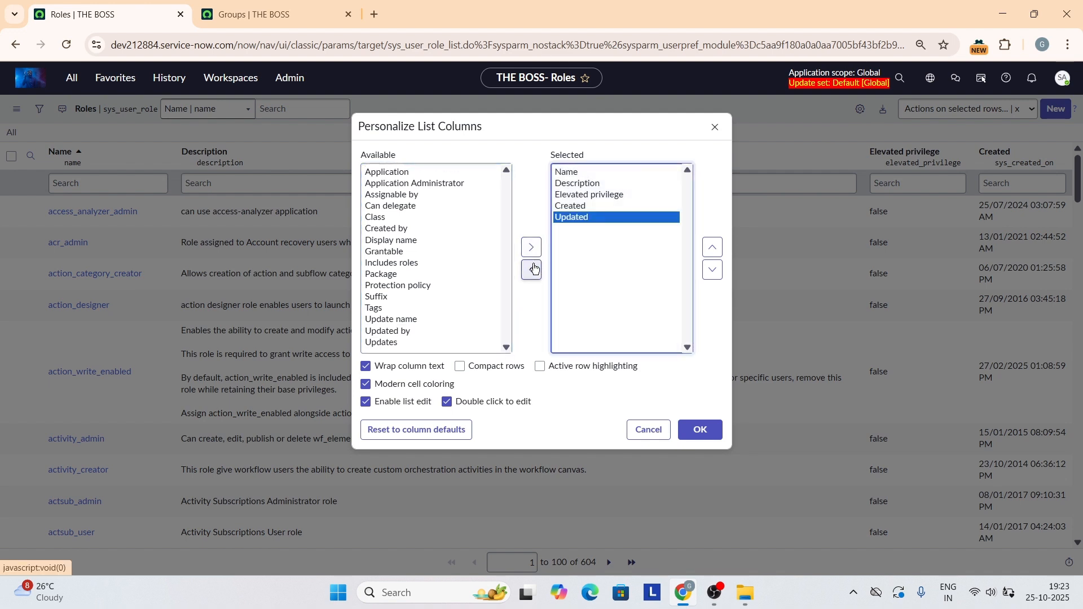
pyautogui.click(534, 269)
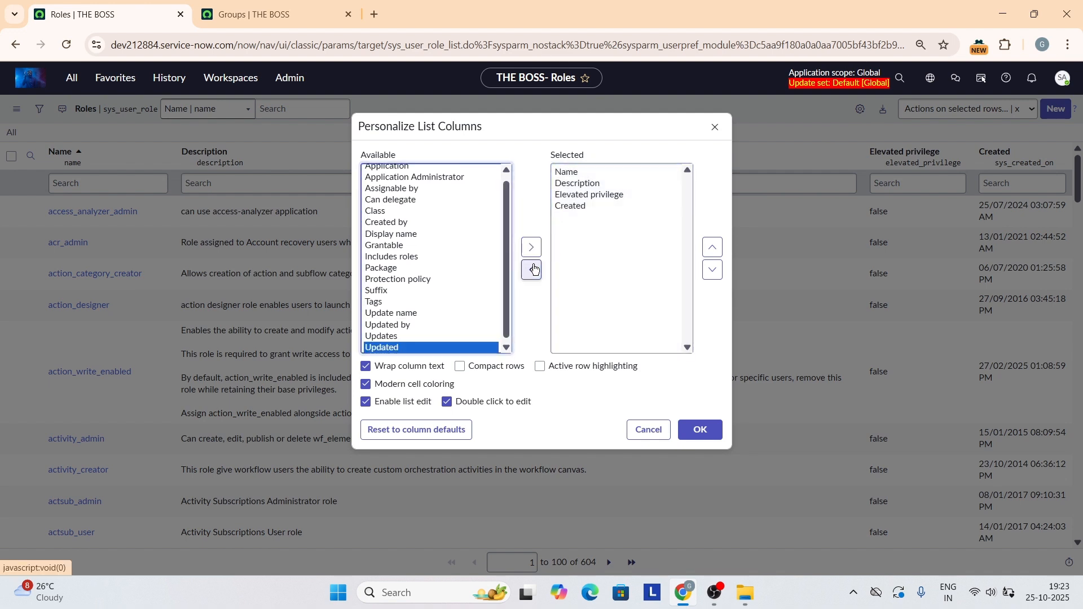
pyautogui.click(712, 436)
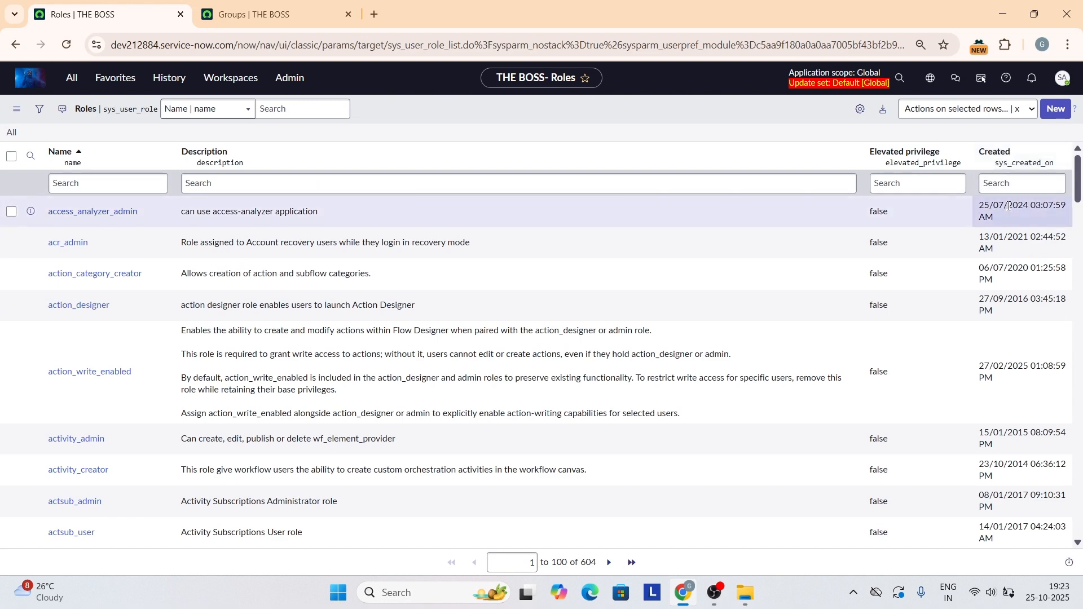
# Sort the Roles list by the Created column.
pyautogui.doubleClick(1002, 153)
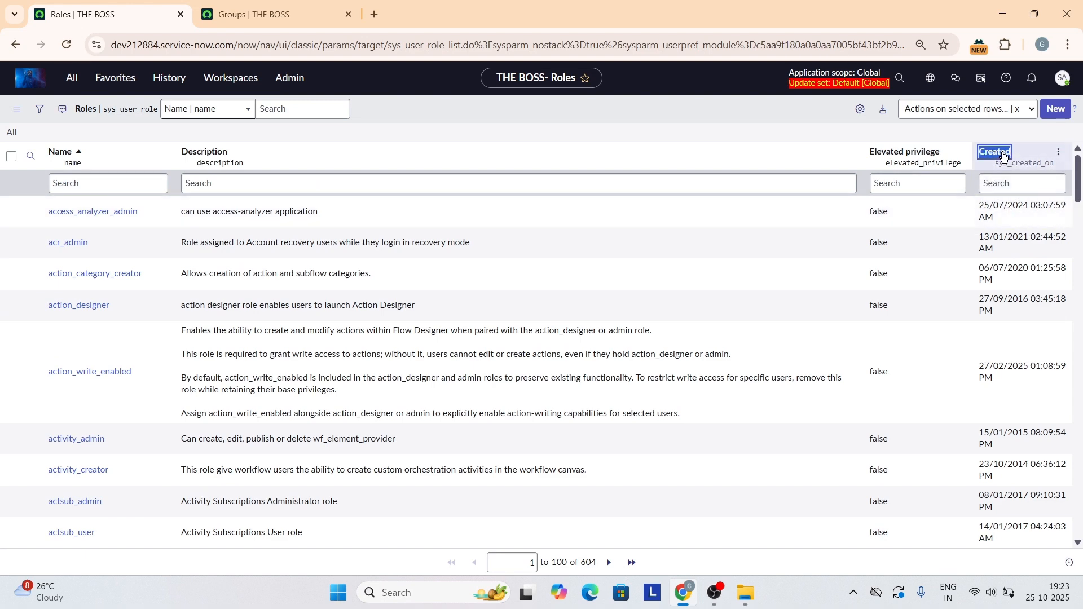